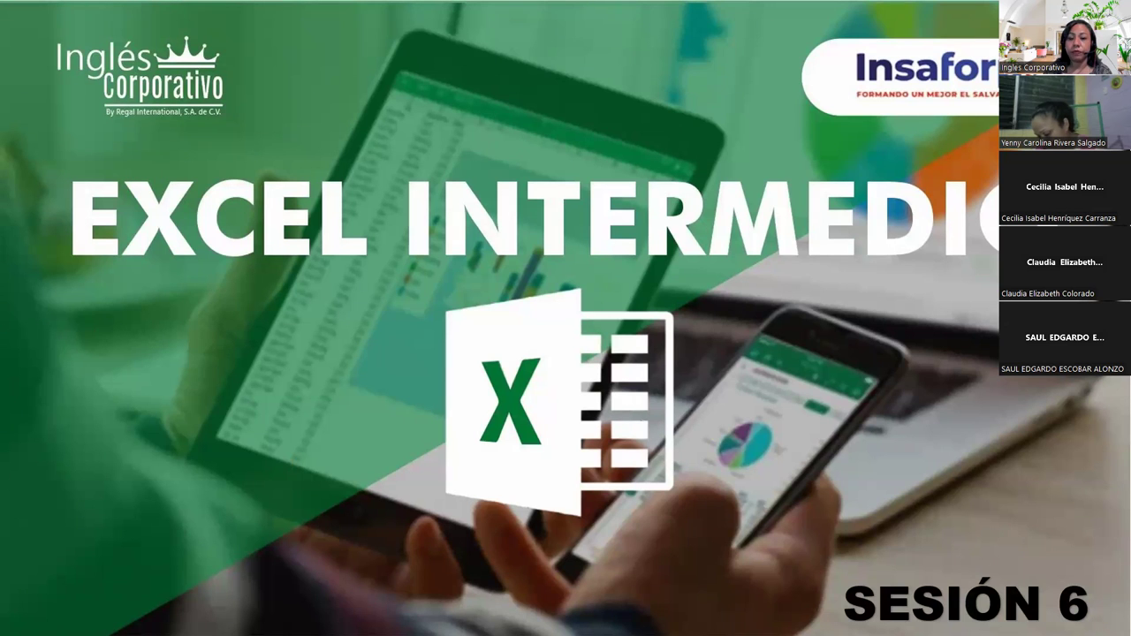
Step: Advance the slideshow from the EXCEL INTERMEDIO title slide through the agenda to OBJETIVO SESIÓN 6
key(Right)
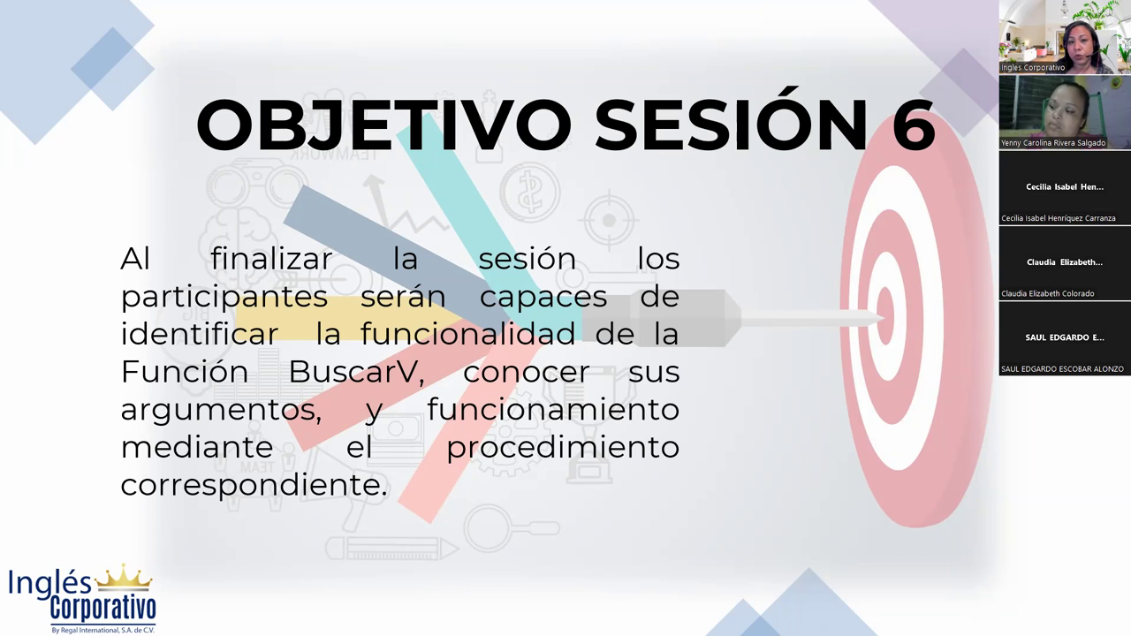
Step: Advance to the FUNCIÓN BUSCARV slide explaining vertical lookup
key(Right)
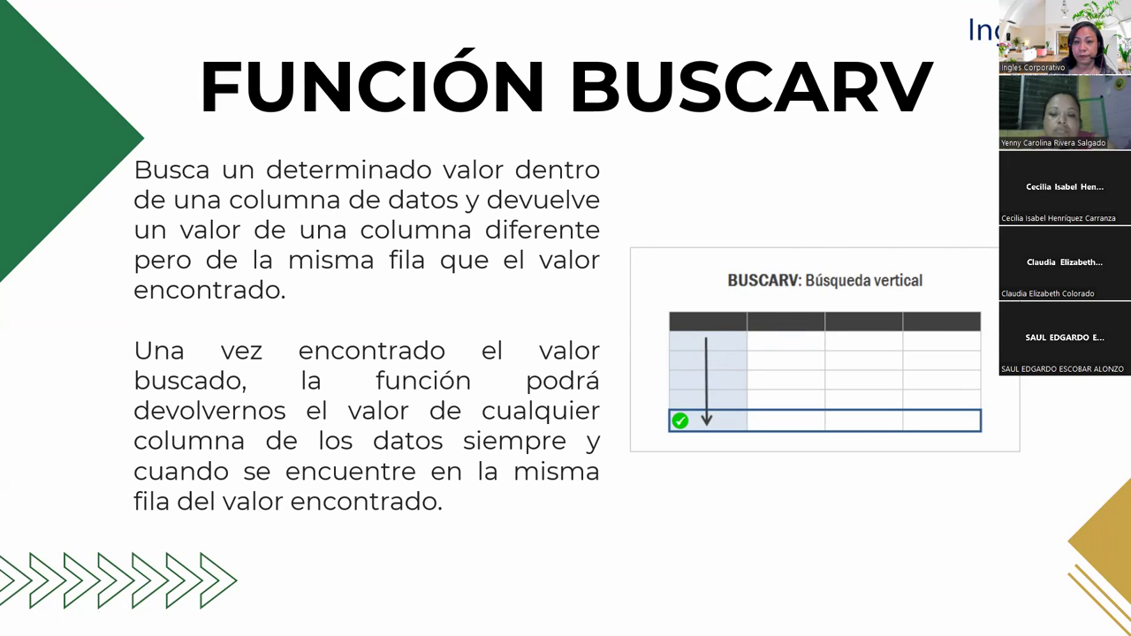
Step: Advance to the REGLAS slide listing the three BUSCARV data rules
key(Right)
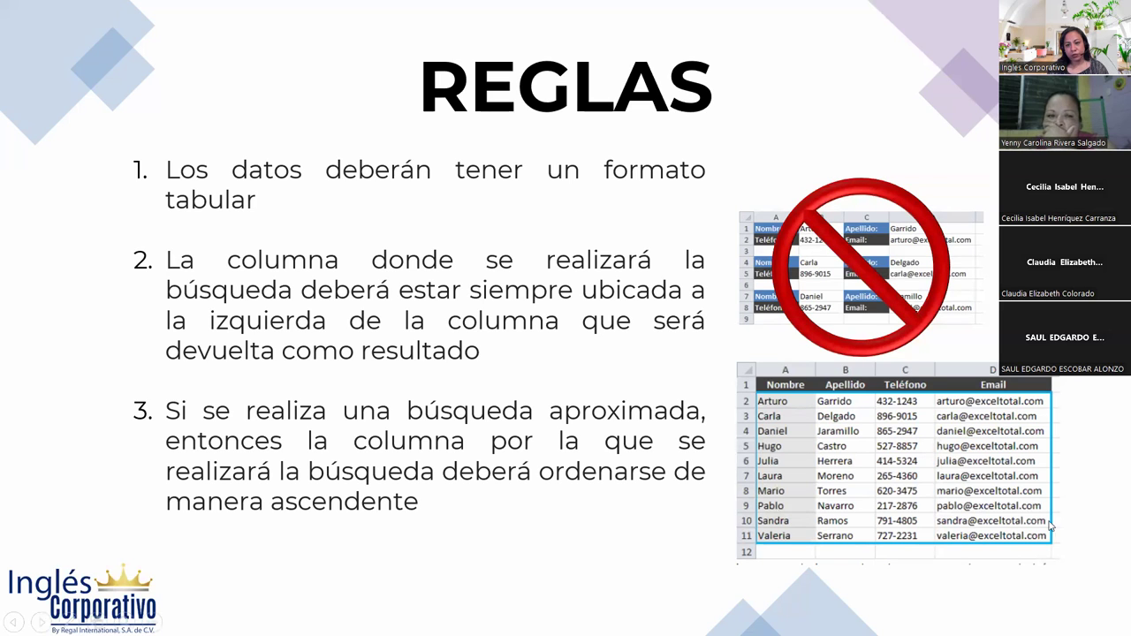
Step: Go past the SINTAXIS Y ARGUMENTOS and DESARROLLO slides, then switch to the Práctica Sesión 6 workbook
click(144, 317)
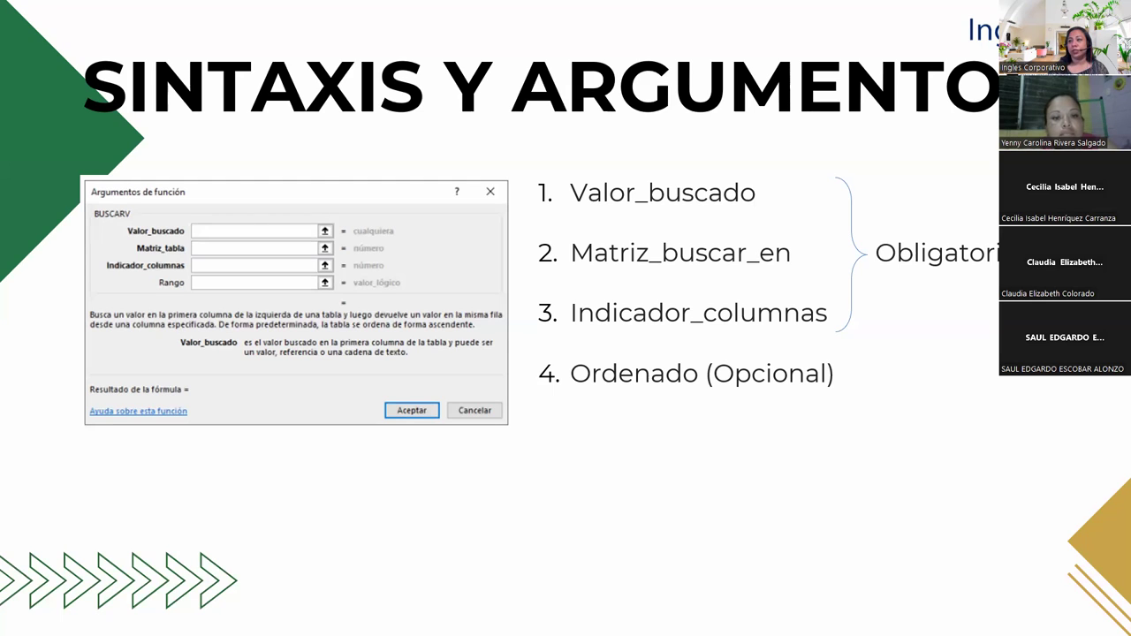
key(Right)
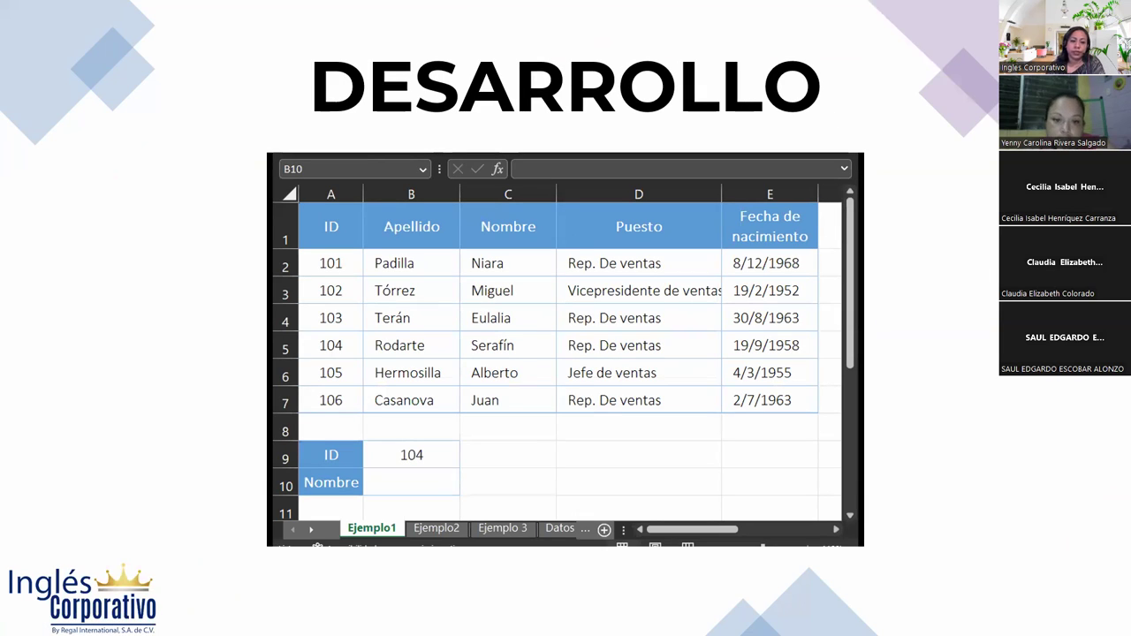
key(alt+Tab)
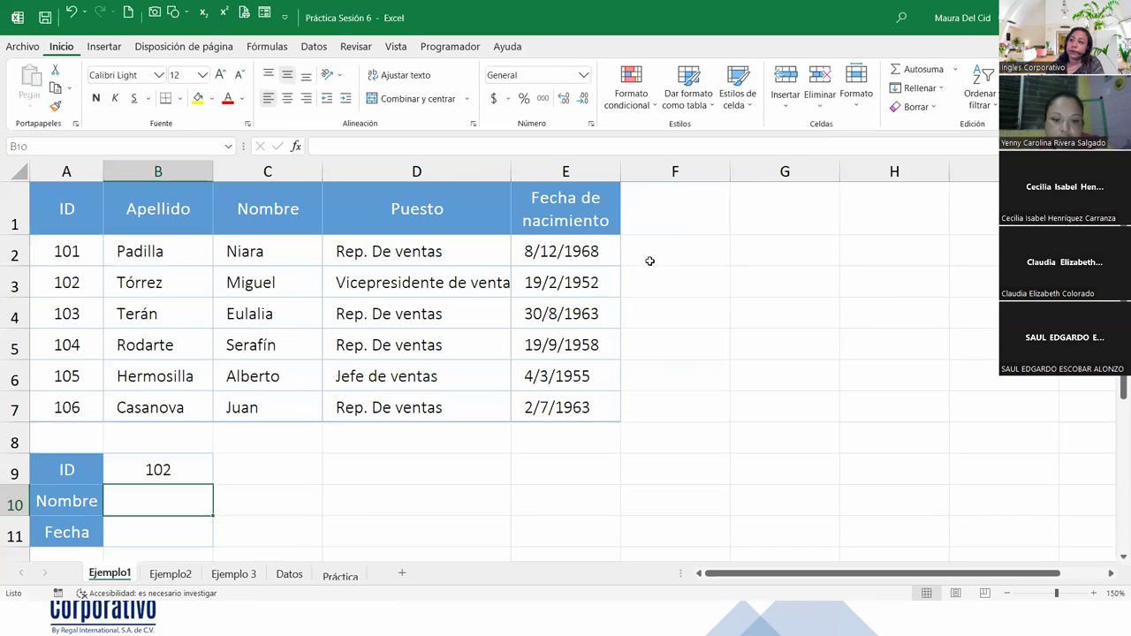
Step: On the Ejemplo1 sheet, select the Nombre result cell B10 for the employee lookup
key(alt+Tab)
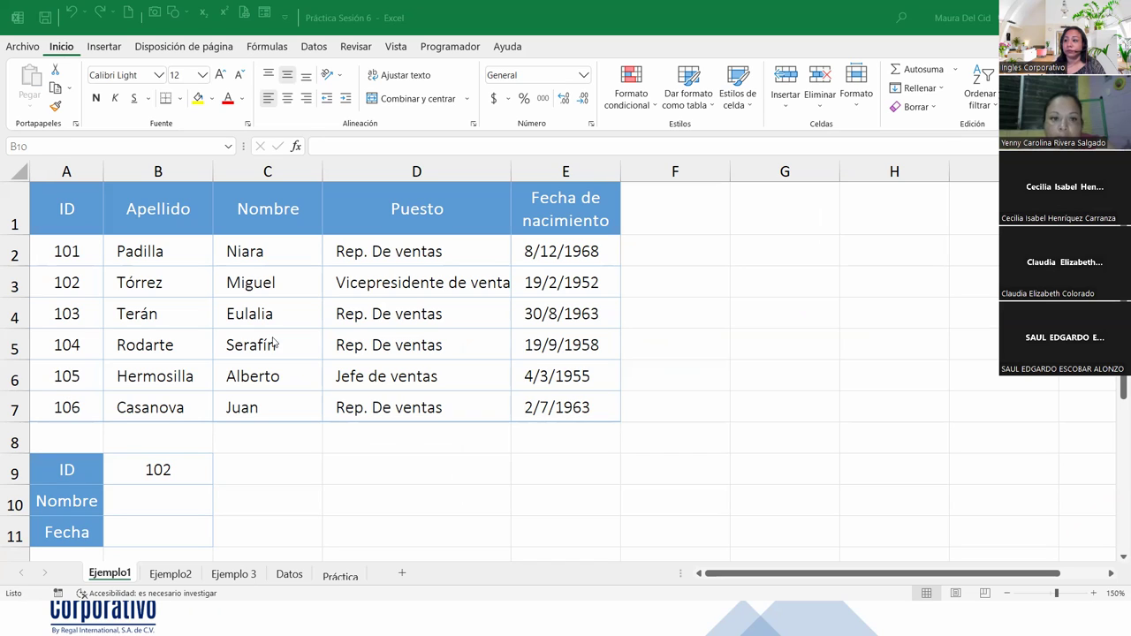
click(204, 507)
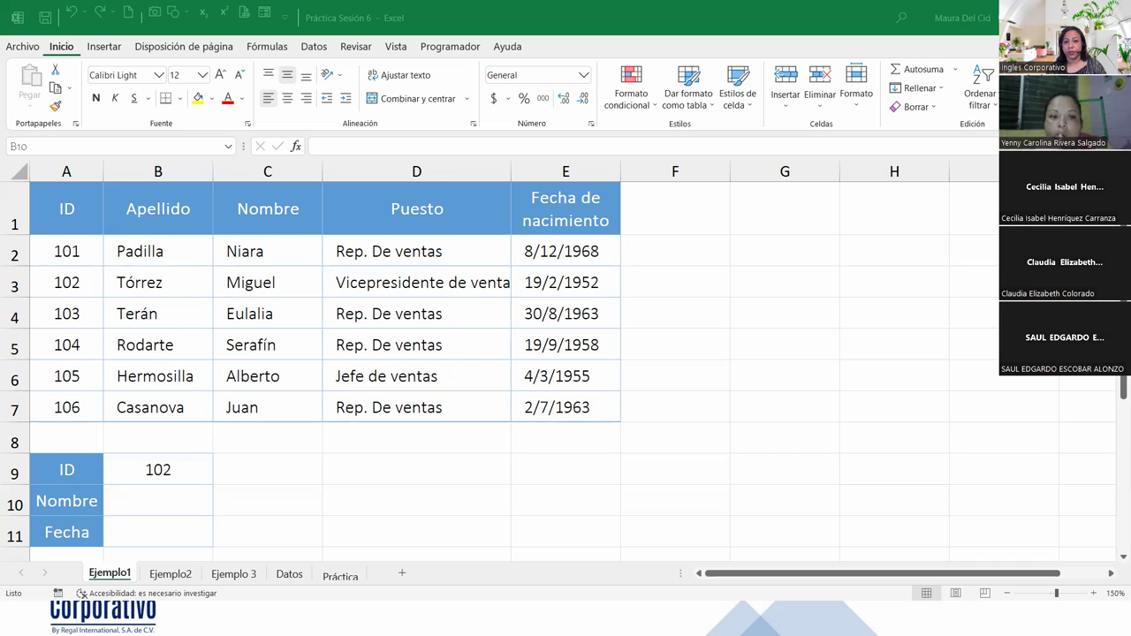
click(130, 504)
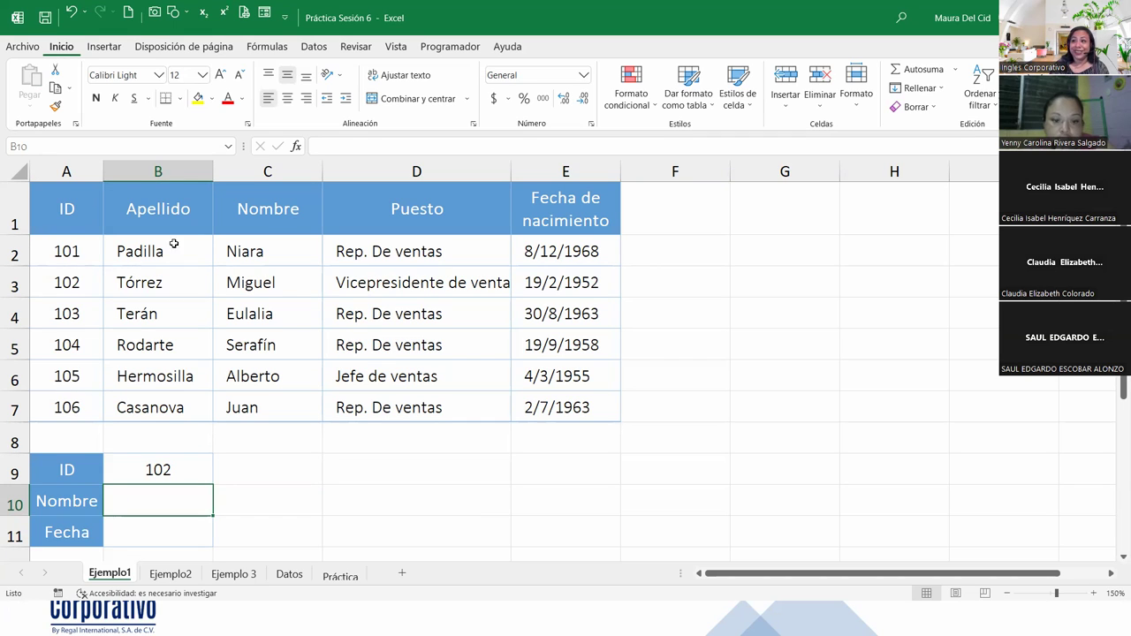
click(157, 528)
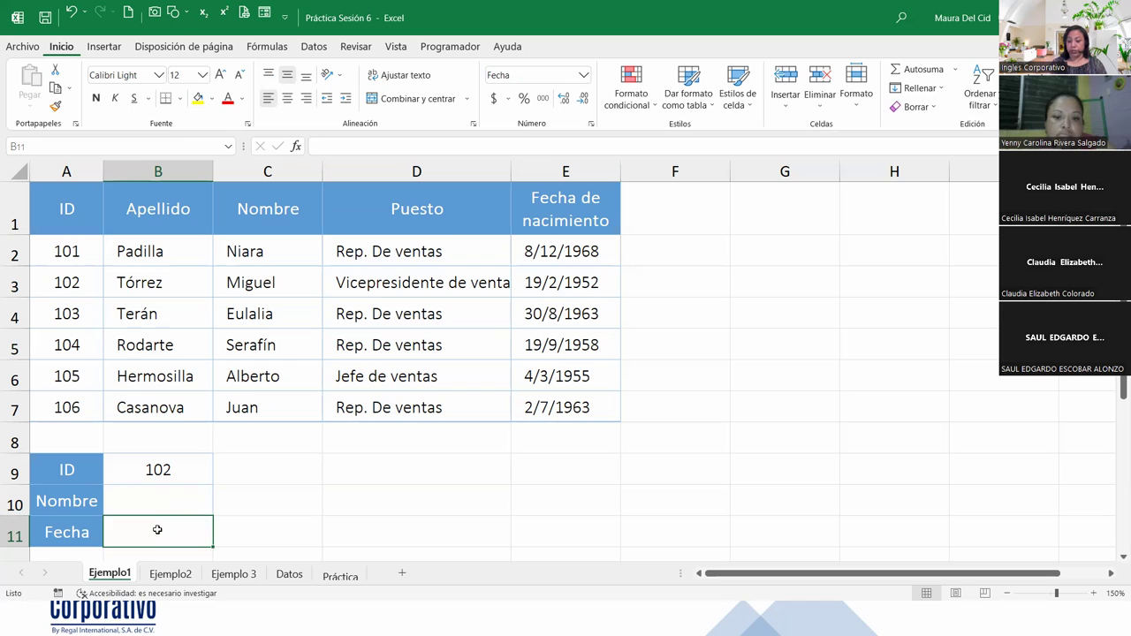
click(155, 506)
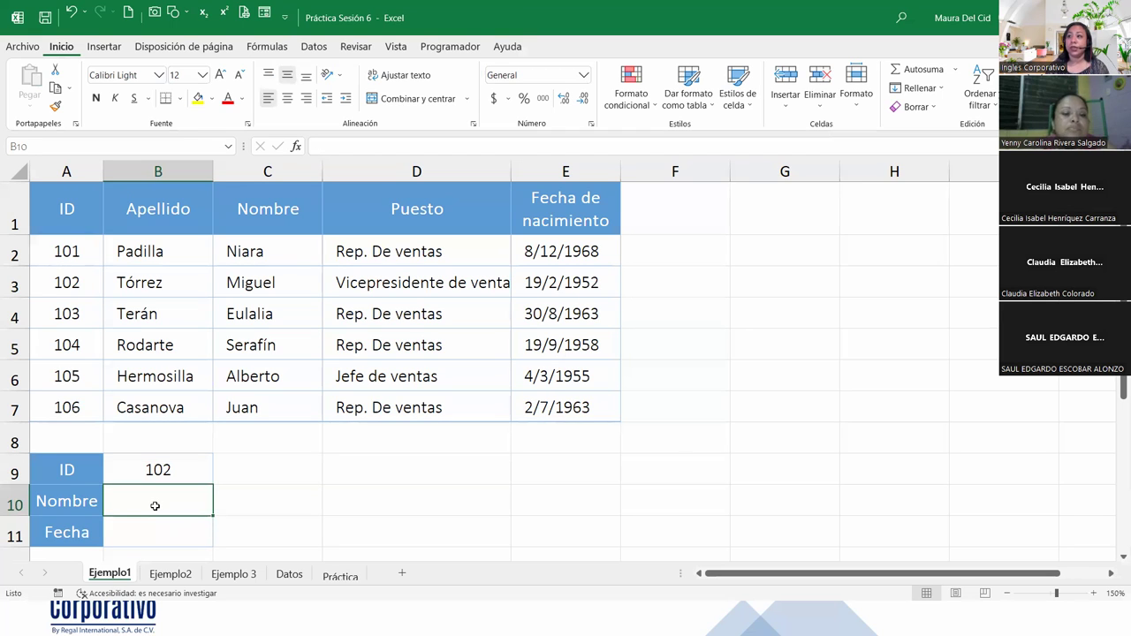
Step: Insert BUSCARV into B10 from Fórmulas > Búsqueda y referencia
click(257, 47)
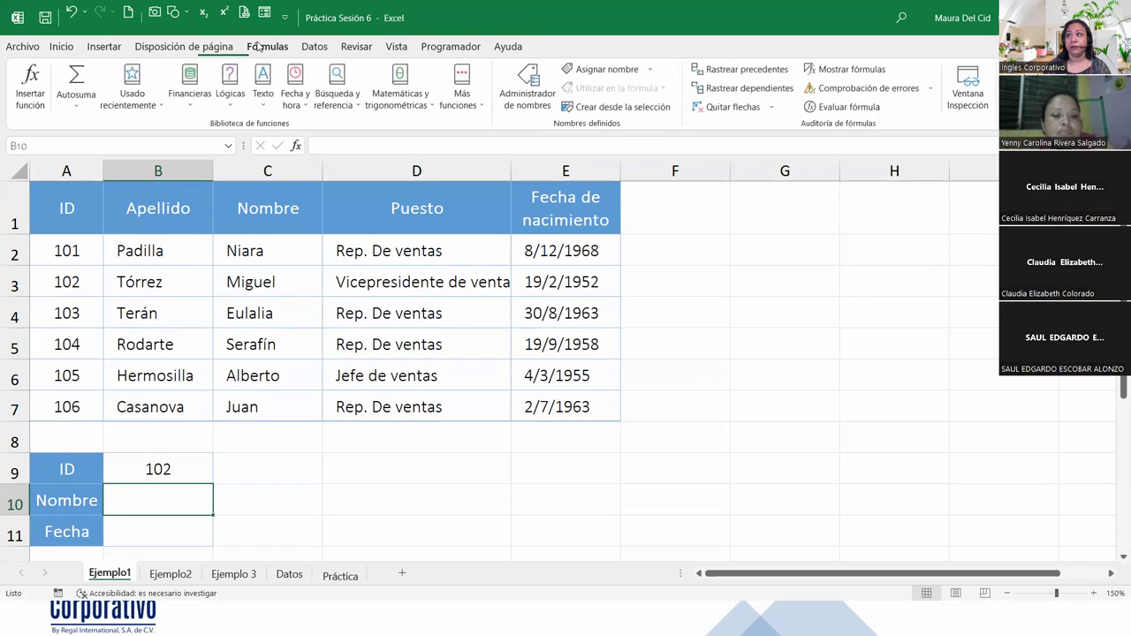
click(336, 100)
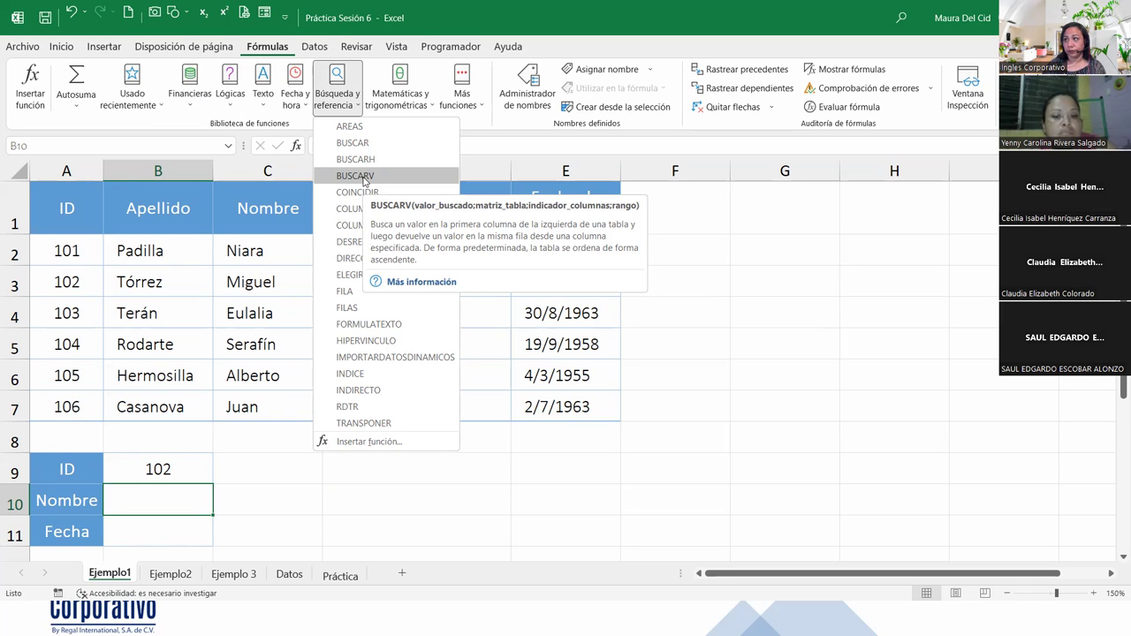
click(376, 176)
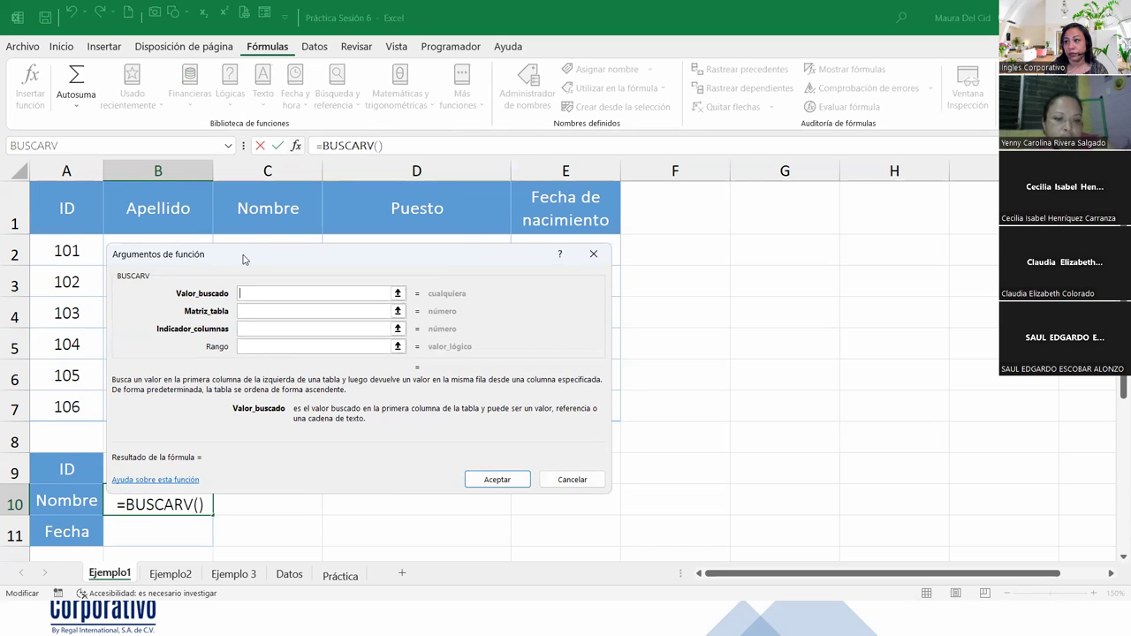
Step: Set BUSCARV's Valor_buscado to cell B9, which holds ID 102
drag(244, 259, 355, 329)
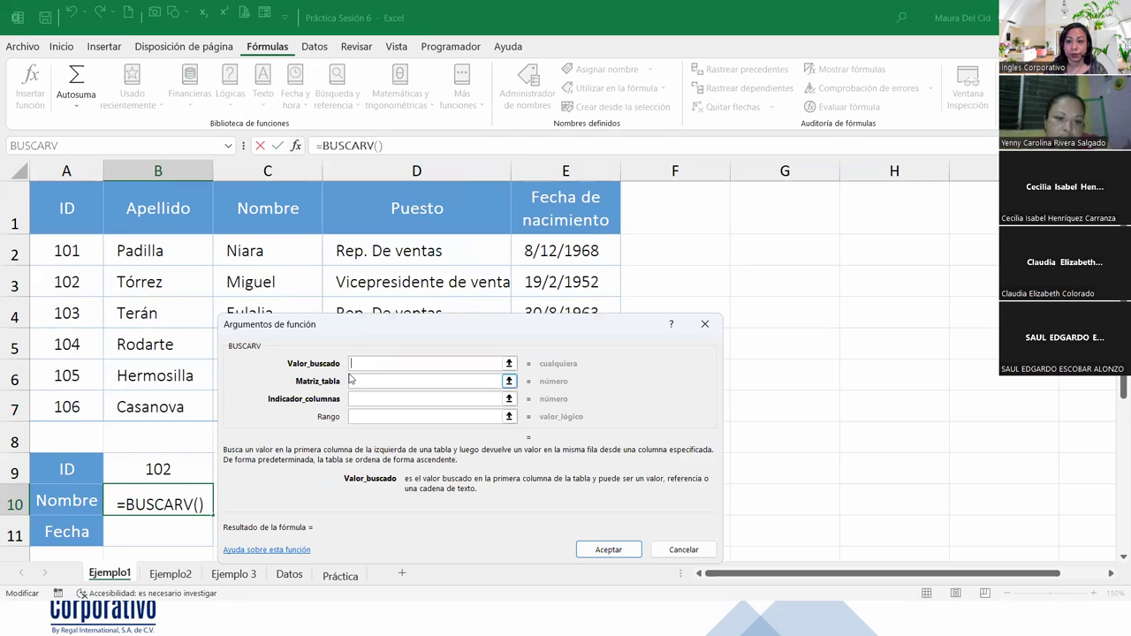
click(116, 476)
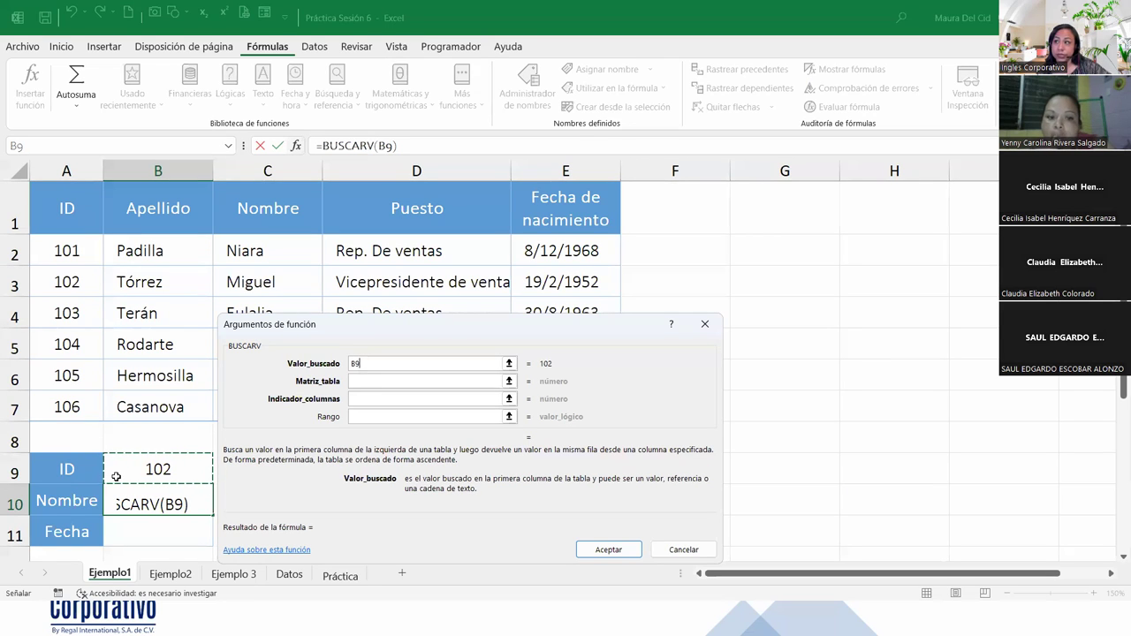
click(424, 381)
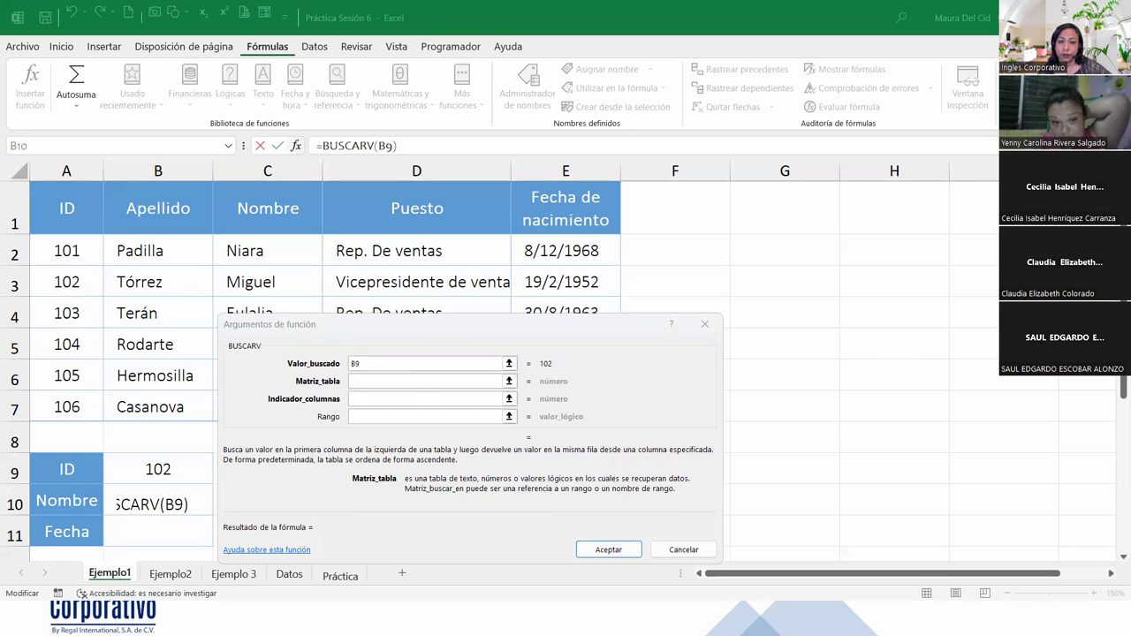
click(404, 387)
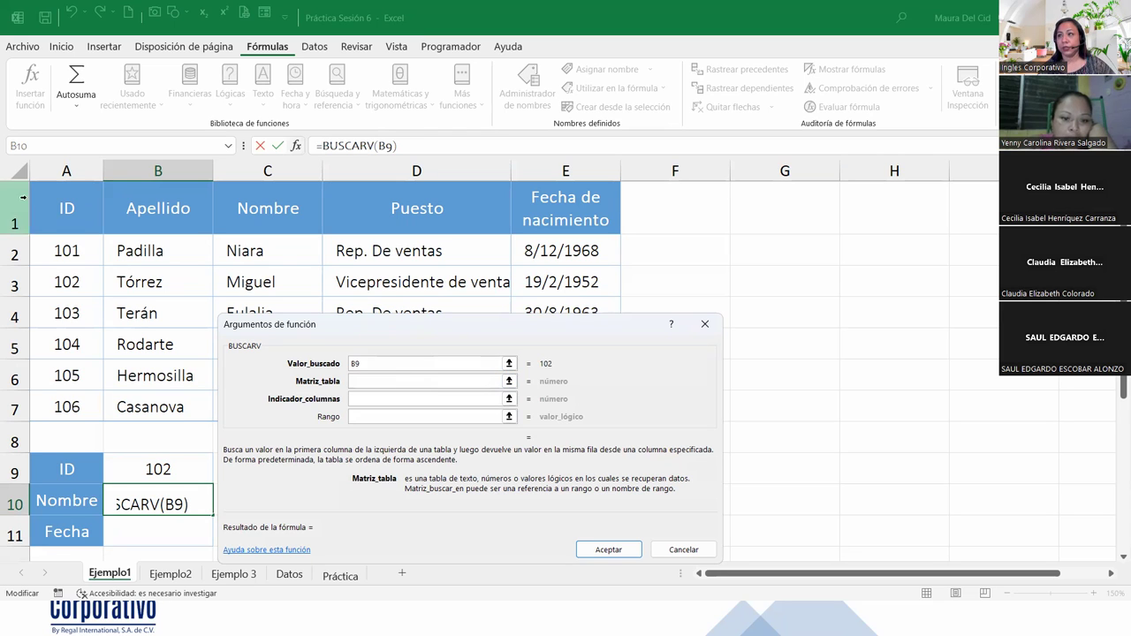
Step: Set Matriz_tabla to the employee table A1:E7, giving =BUSCARV(B9;A1:E7)
mouse_move(63, 212)
mouse_down()
mouse_move(367, 250)
mouse_move(530, 398)
mouse_up()
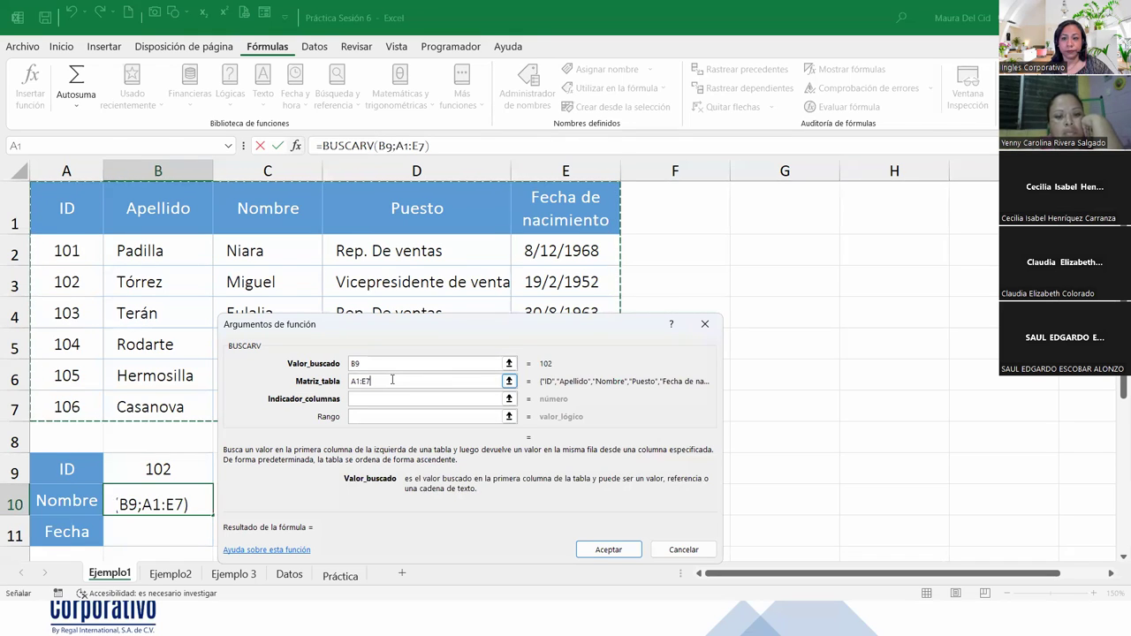
click(373, 399)
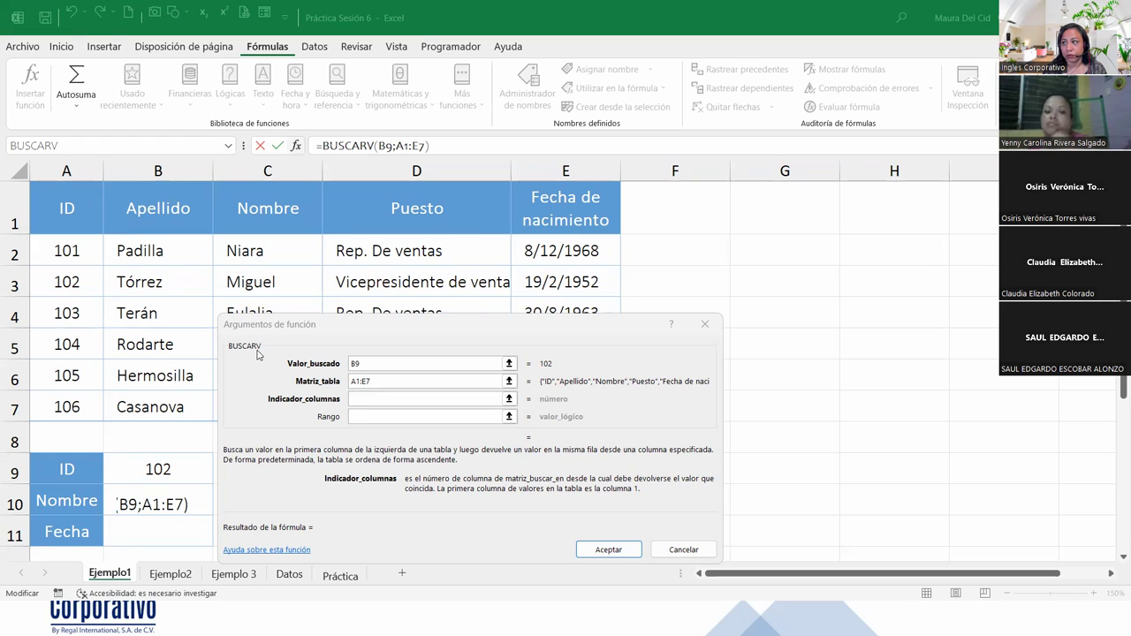
click(413, 397)
click(377, 399)
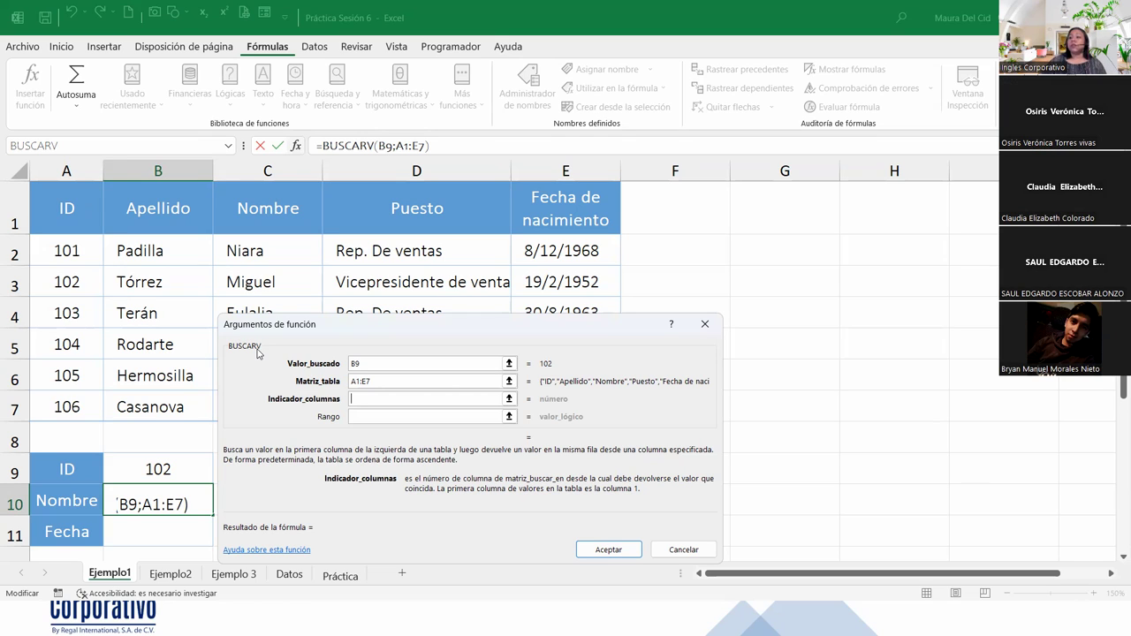
Step: Enter 3 as the column index so the lookup returns Miguel
text(3)
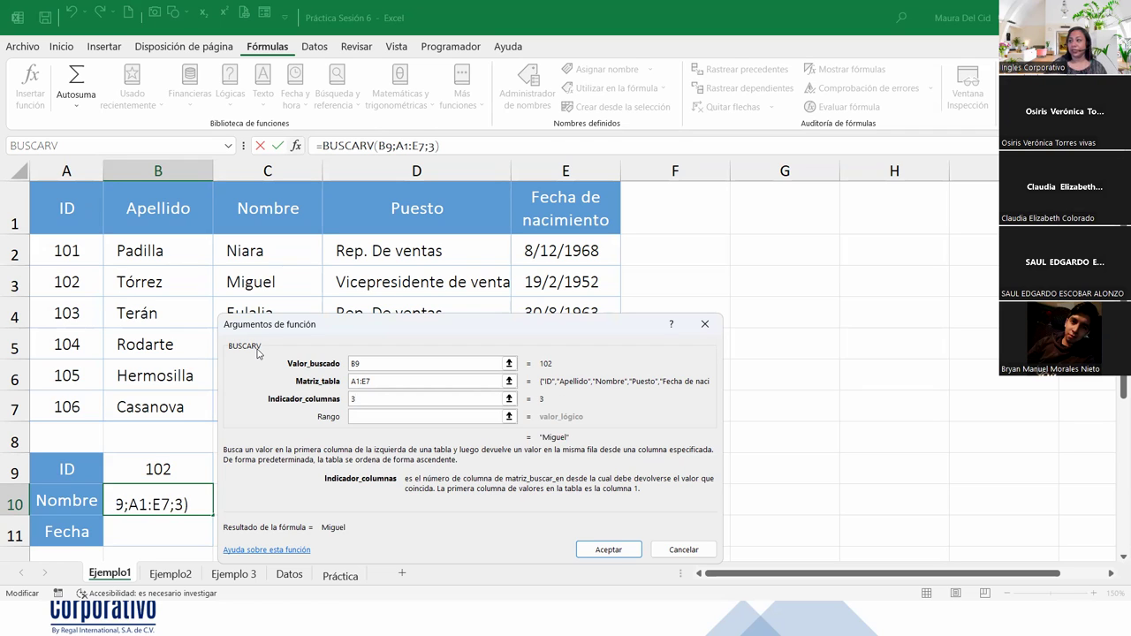
click(357, 415)
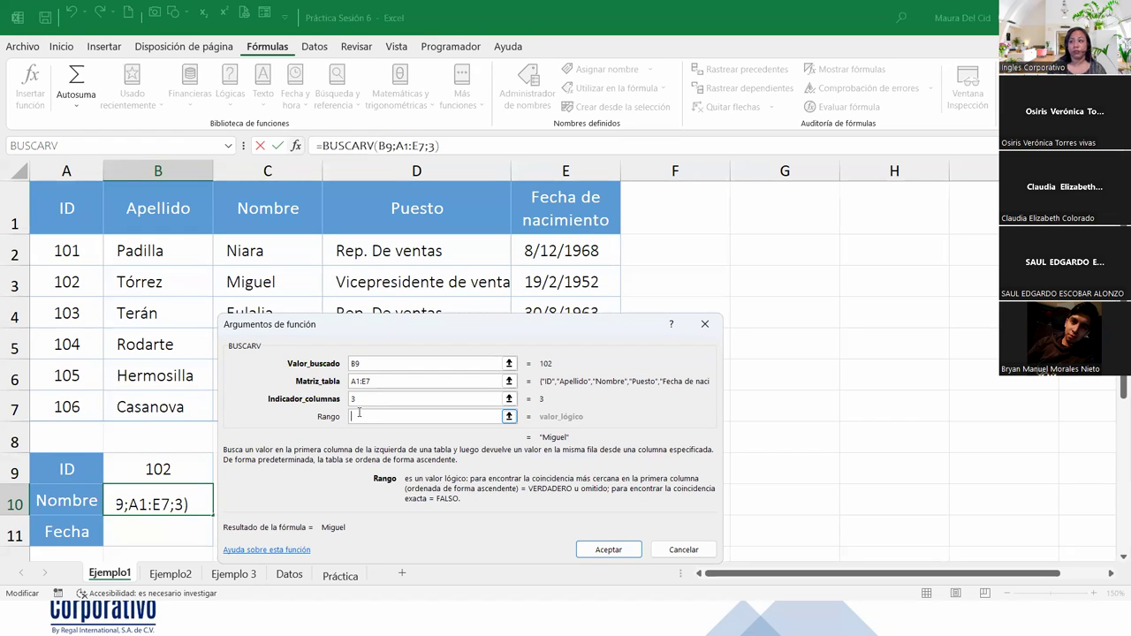
Step: Enter 0 (FALSO) for Rango so the lookup needs an exact ID match
text(0)
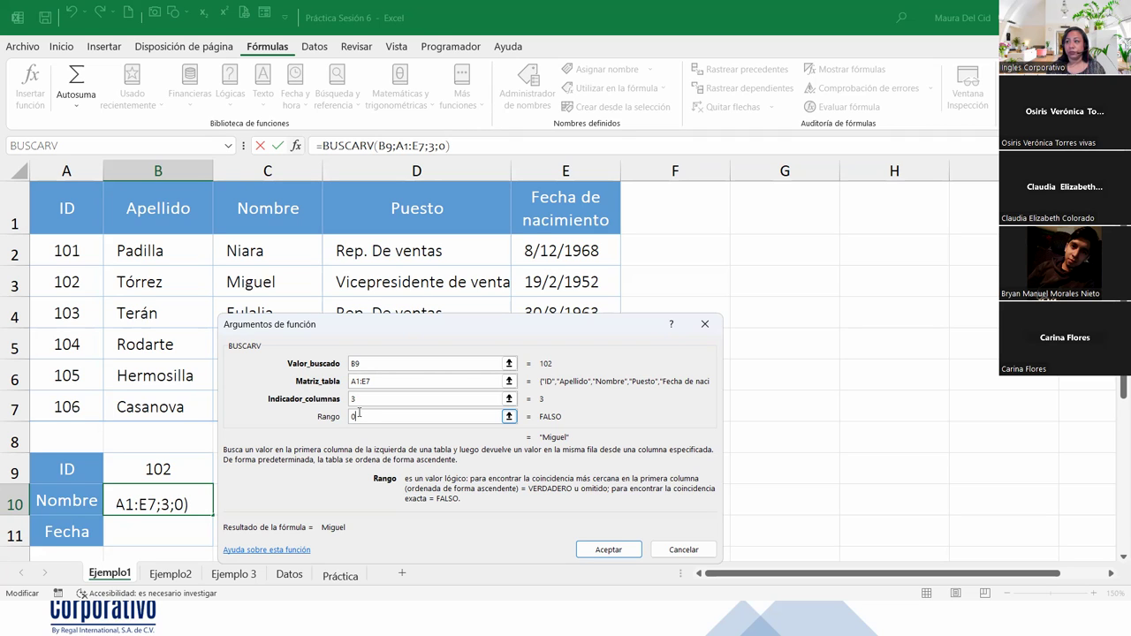
drag(404, 324, 449, 179)
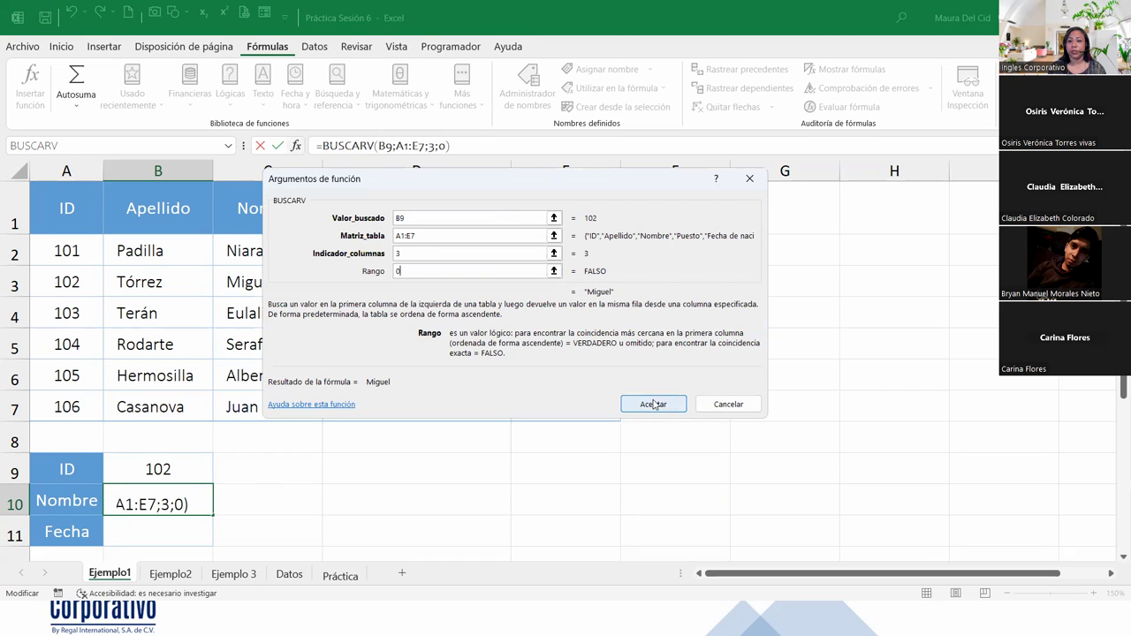
click(653, 404)
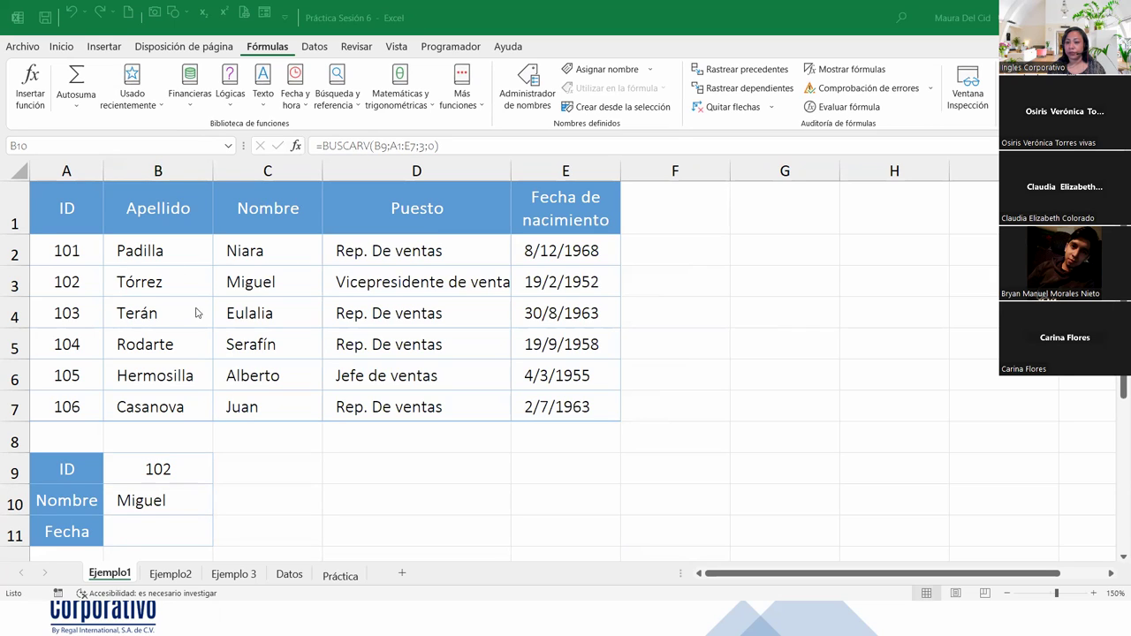
click(163, 495)
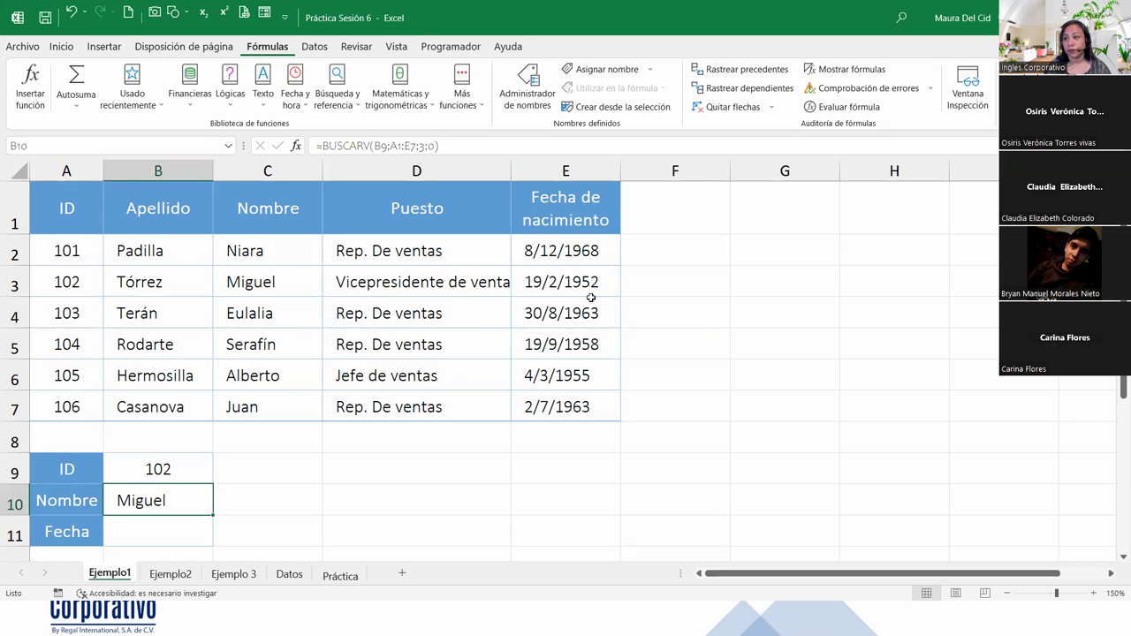
click(157, 519)
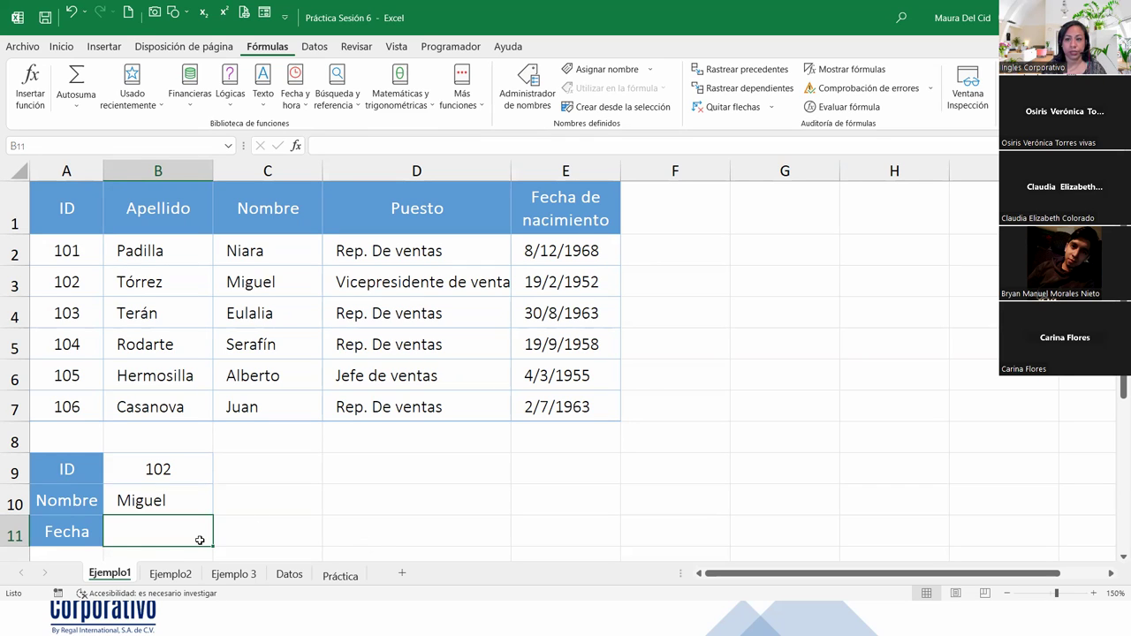
click(168, 509)
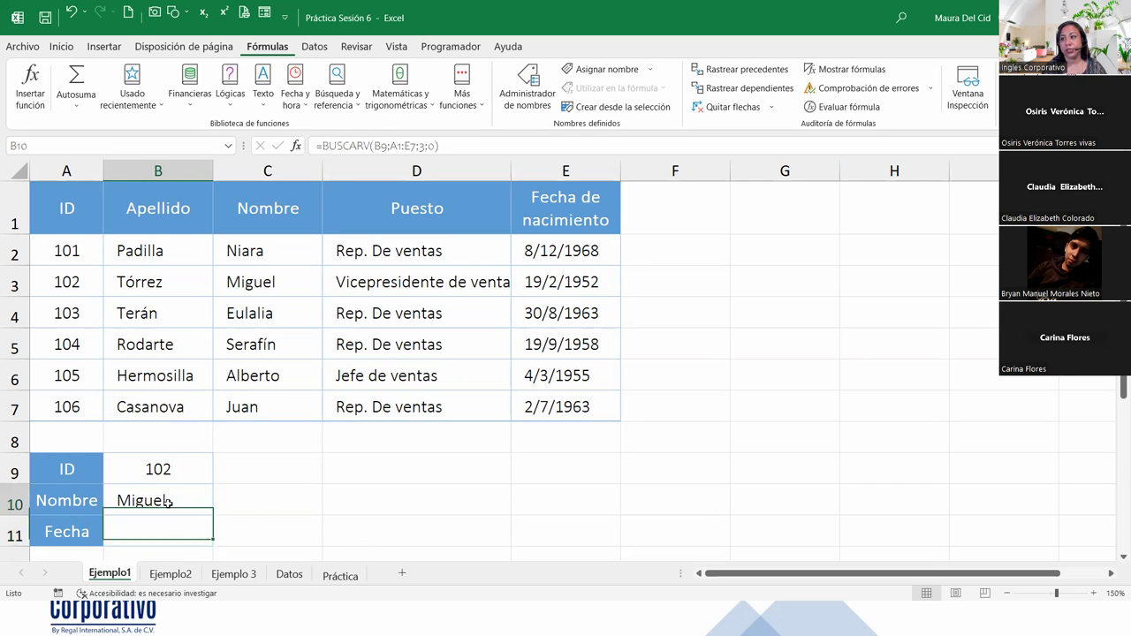
click(296, 145)
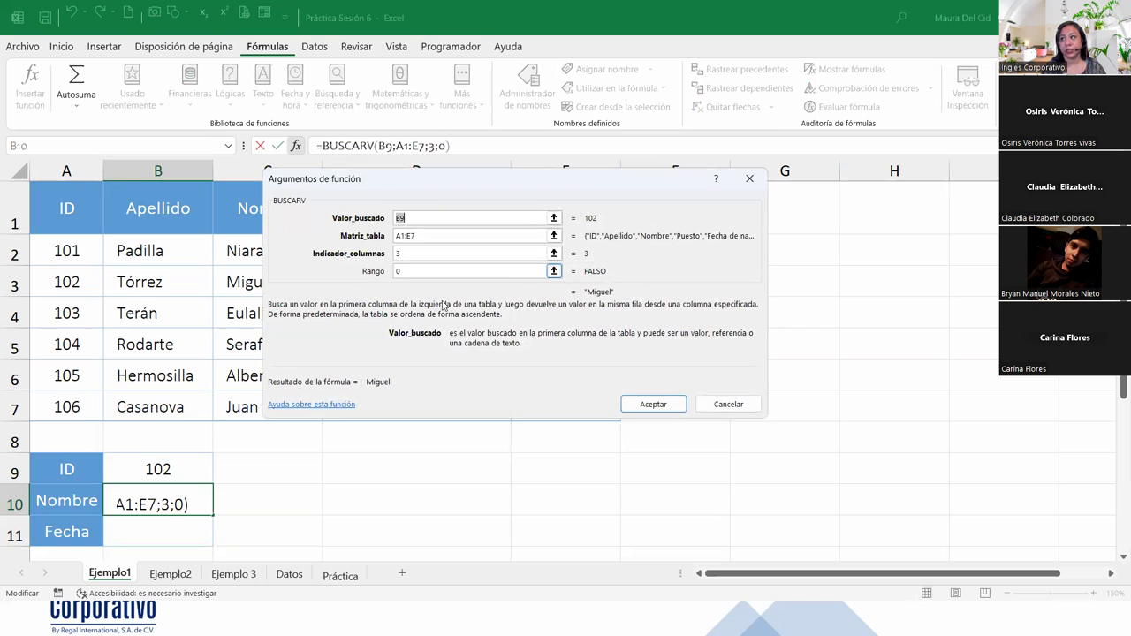
click(750, 178)
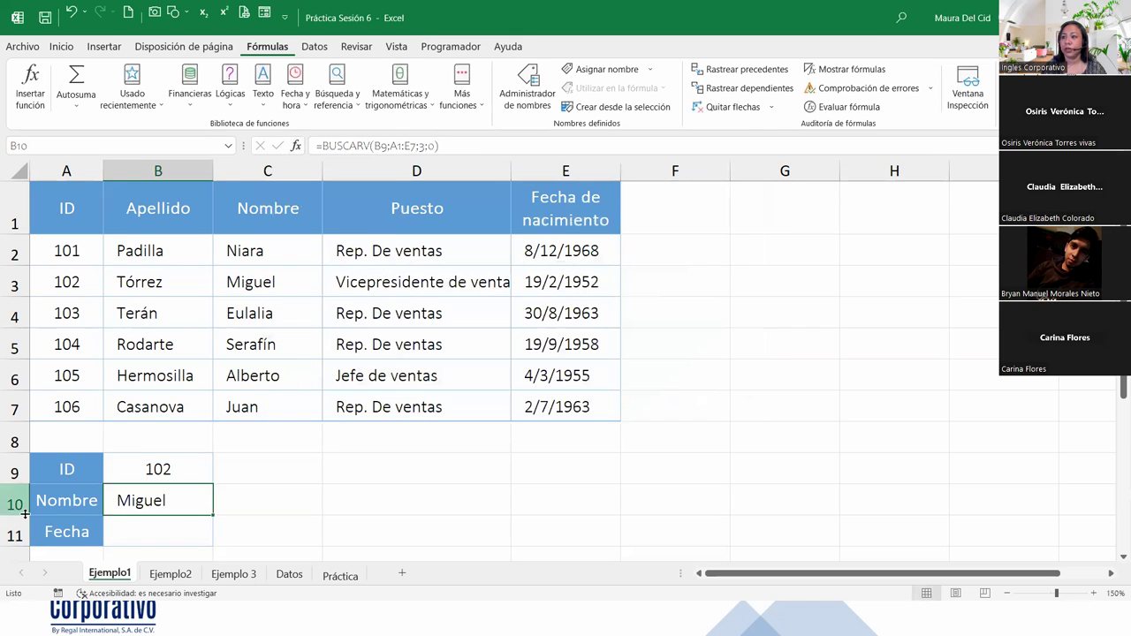
click(153, 528)
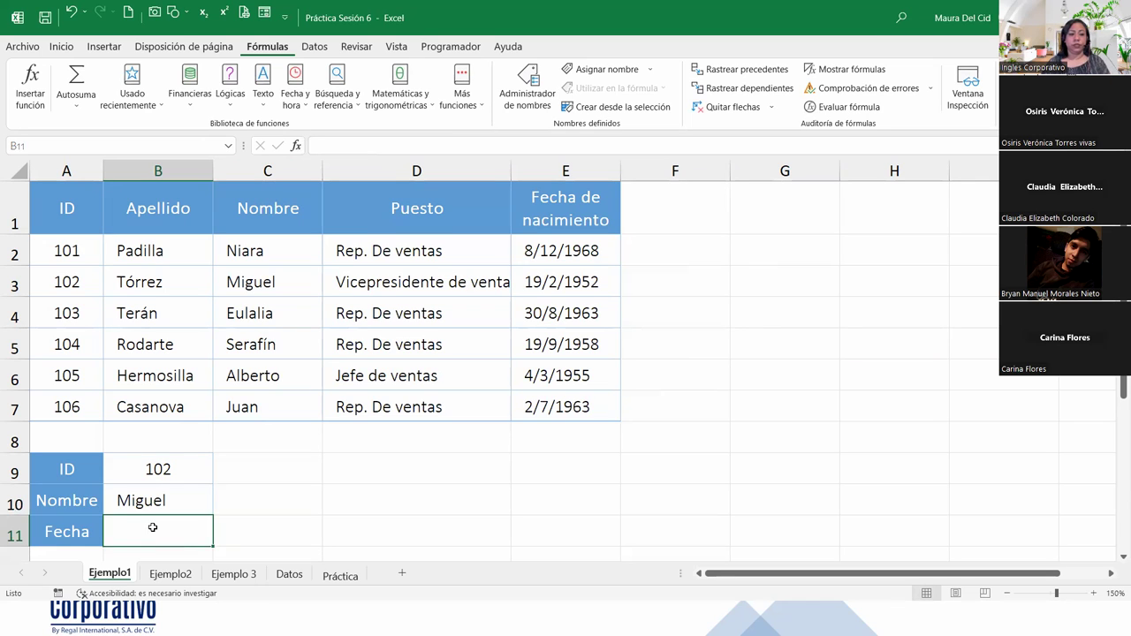
Step: In B11, start =BUSCARV(B9; with the ID in B9 as the lookup value
text(=)
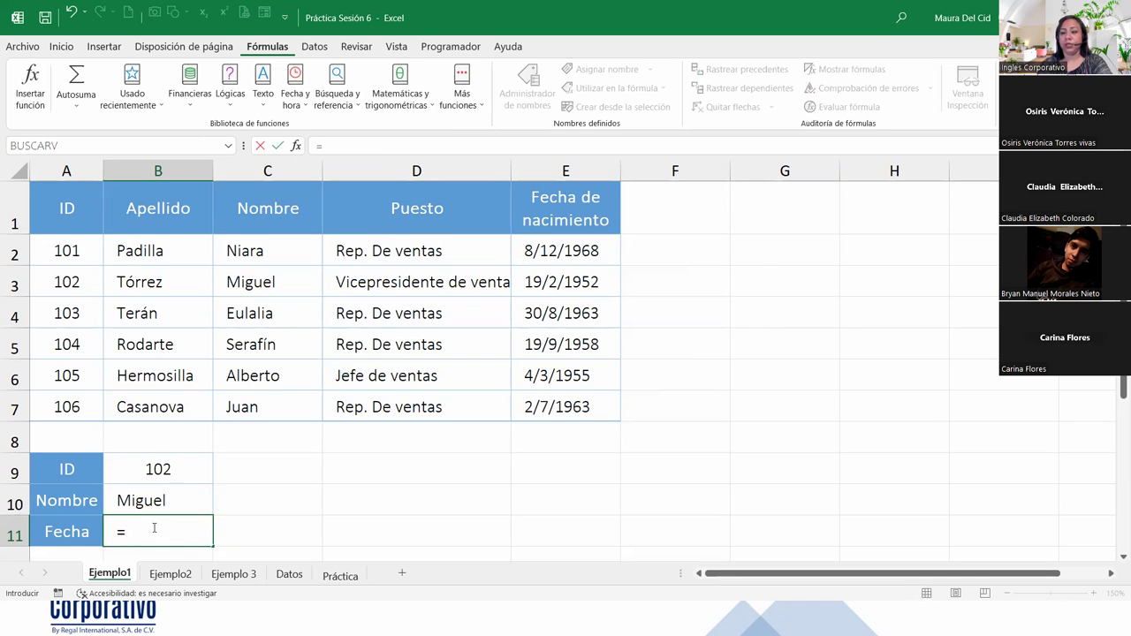
text(buscar)
key(Down)
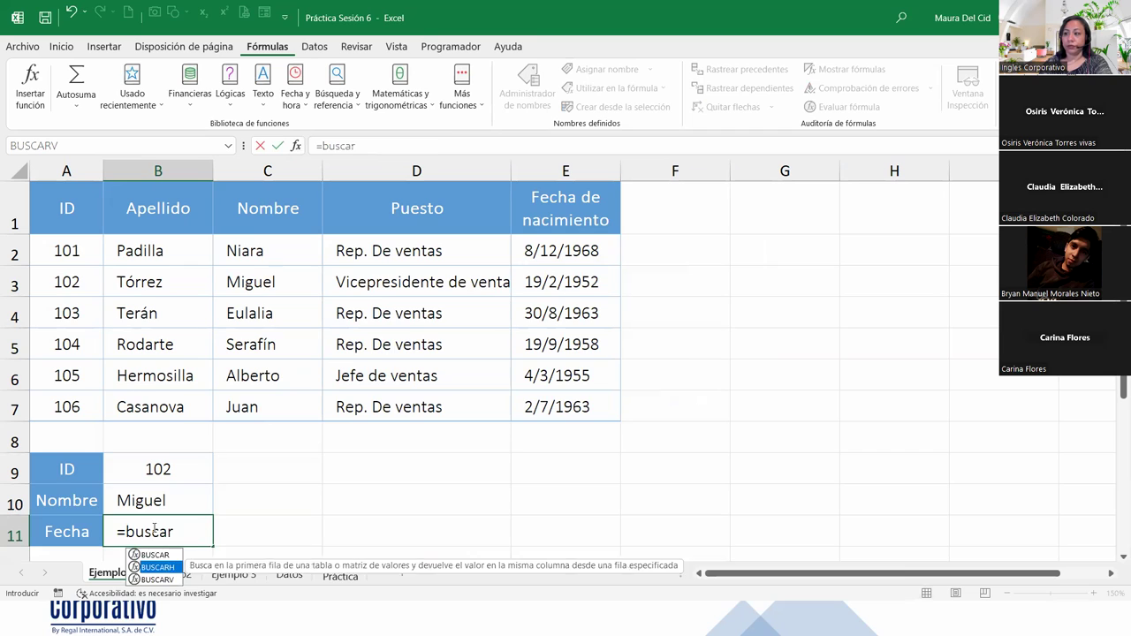
key(Down)
key(Tab)
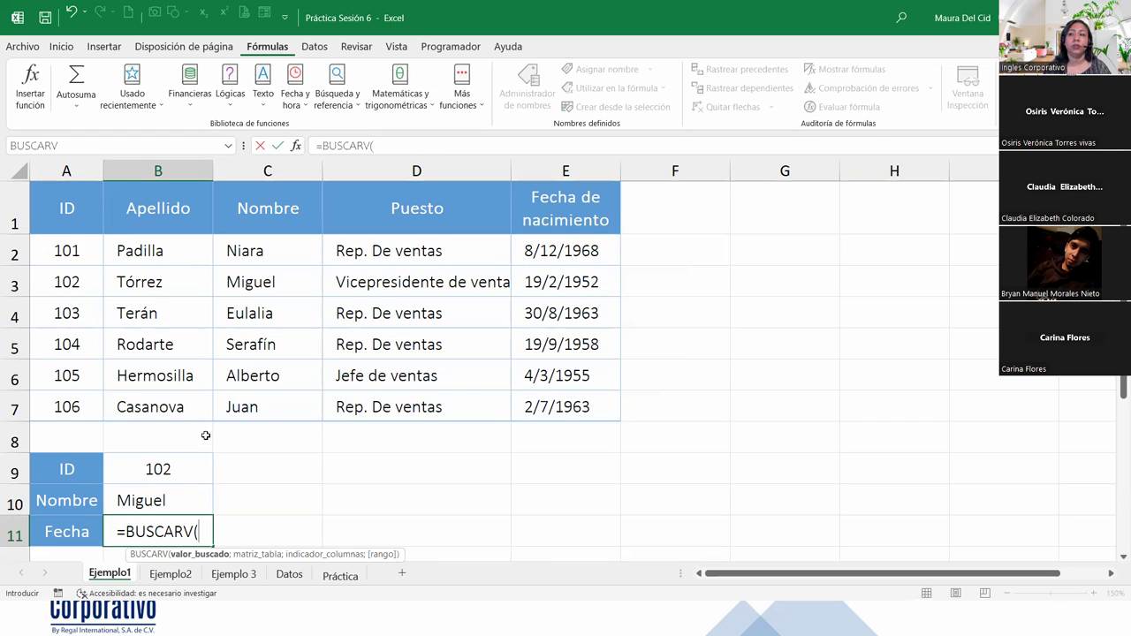
click(174, 459)
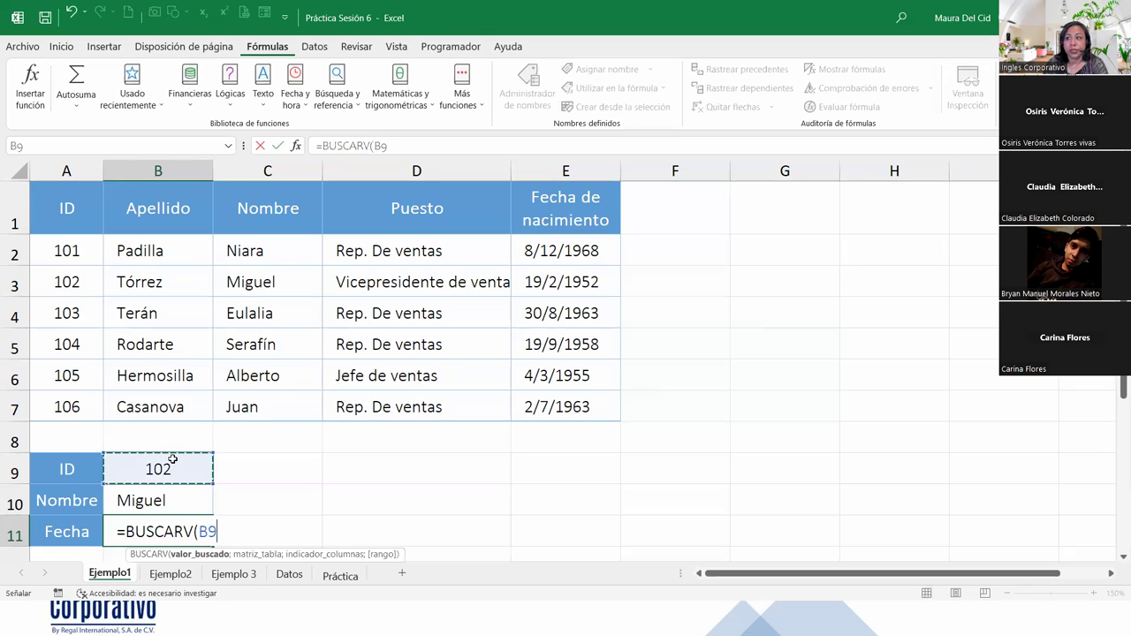
text(;)
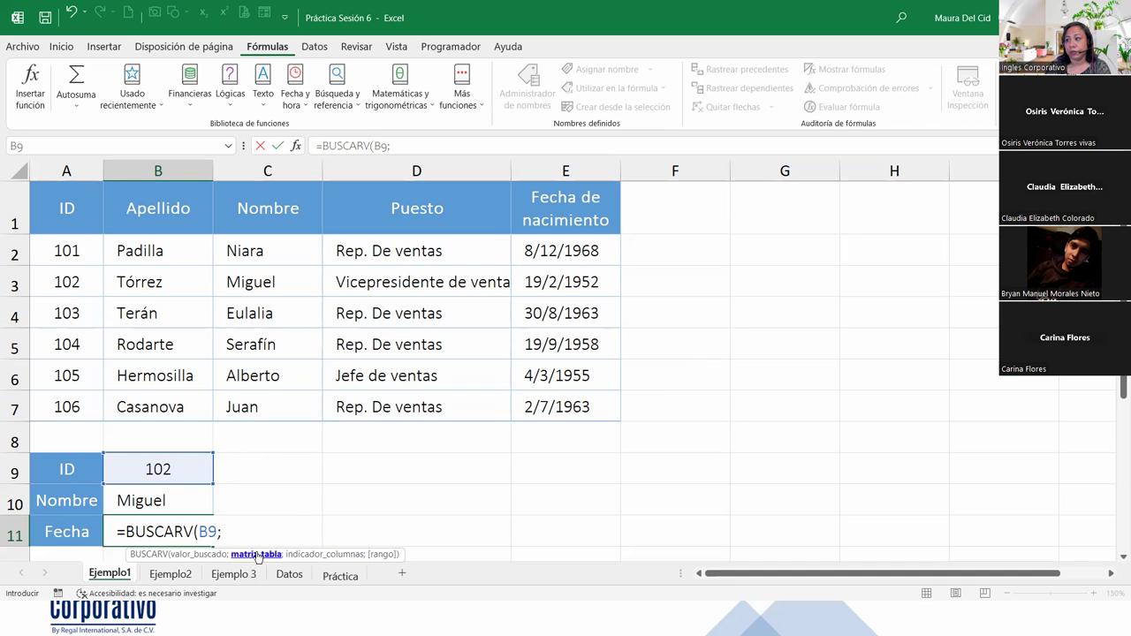
Step: Finish =BUSCARV(B9;A1:E7;5;0) in B11 to return the birth date from column 5
drag(76, 210, 569, 400)
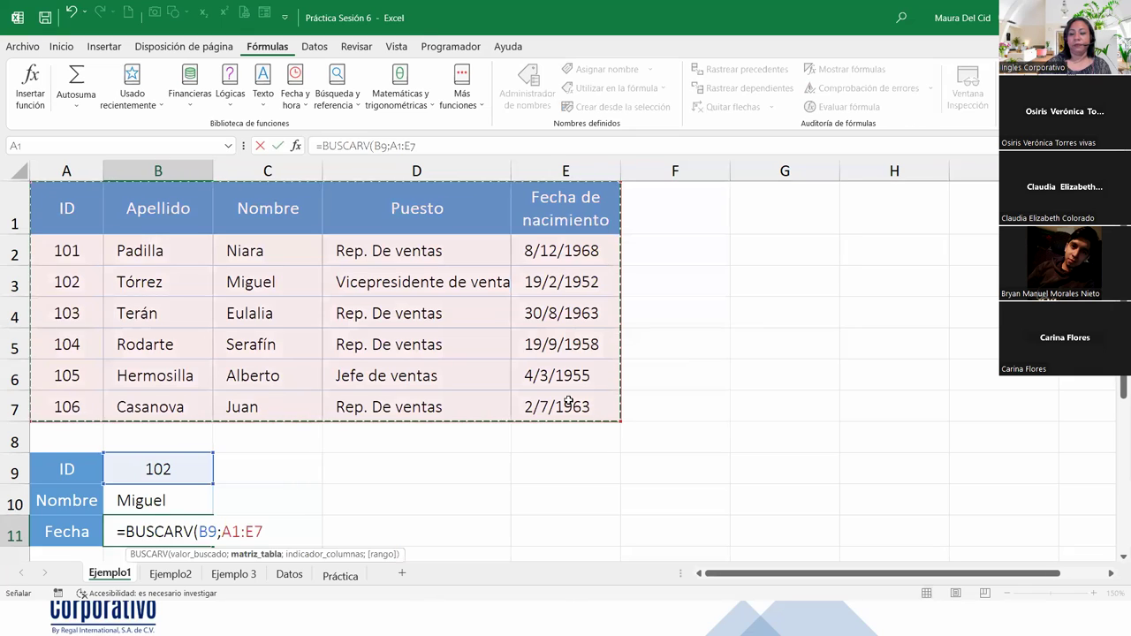
text(;)
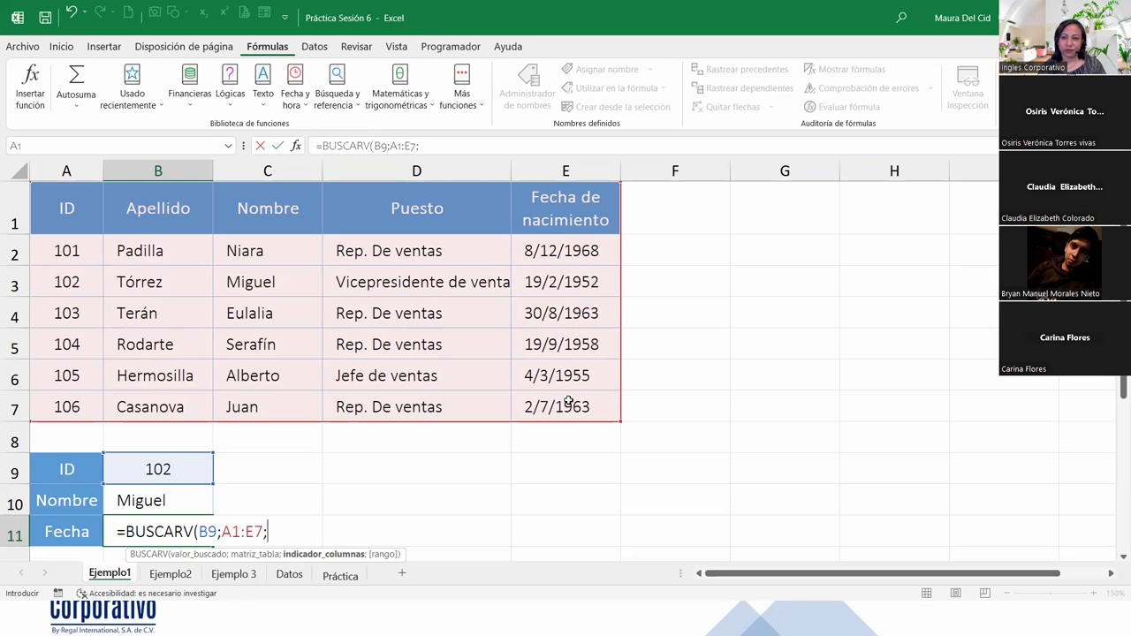
text(5;)
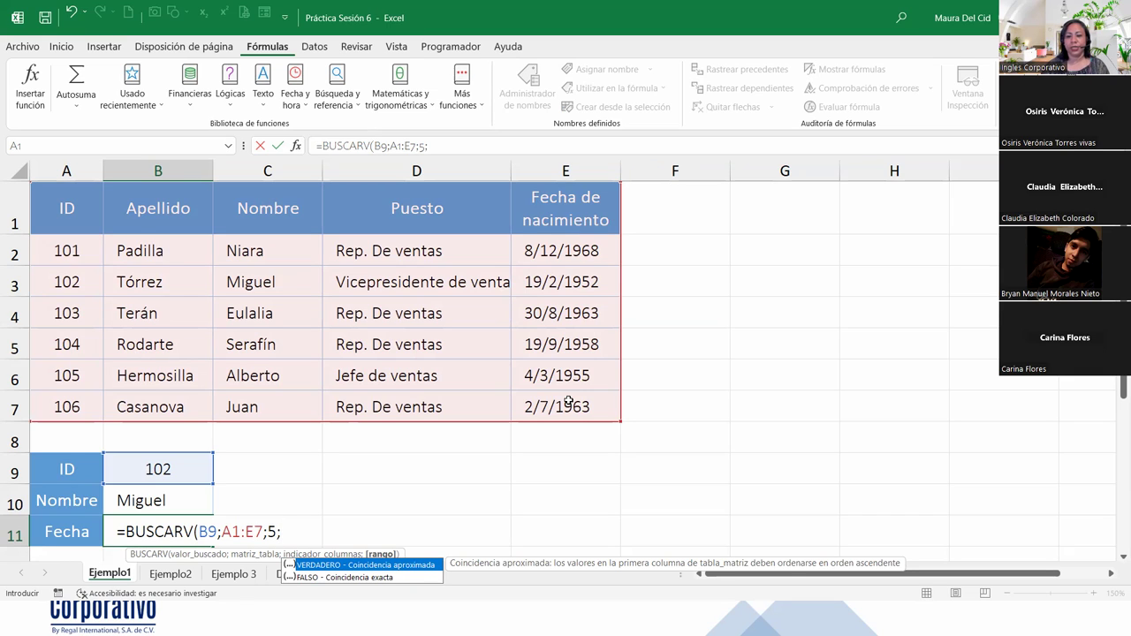
text(0))
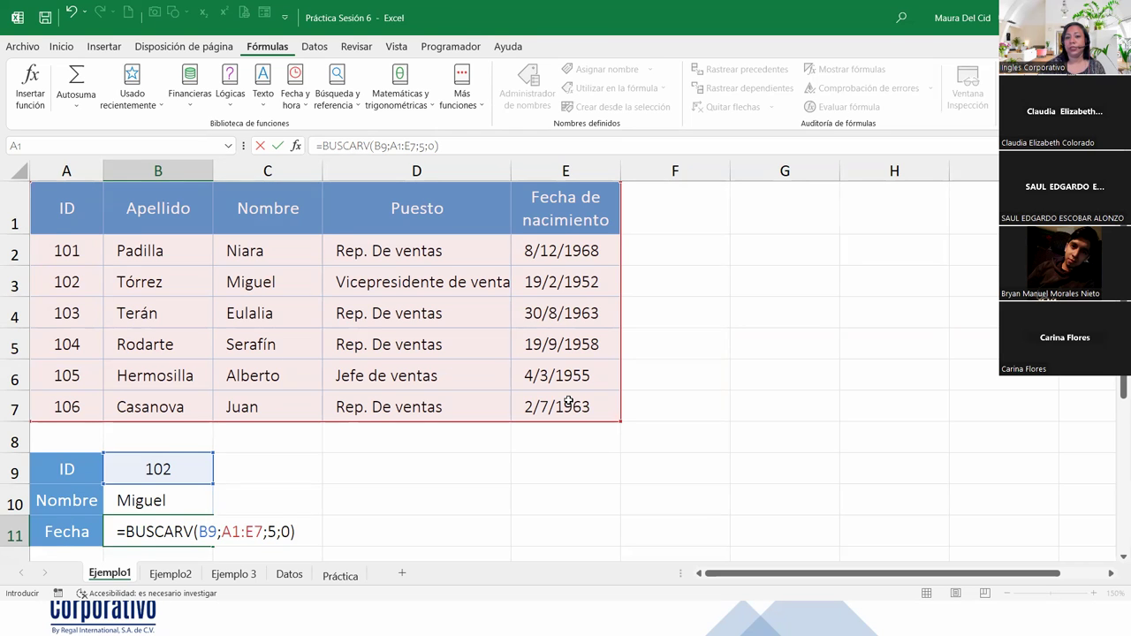
key(Return)
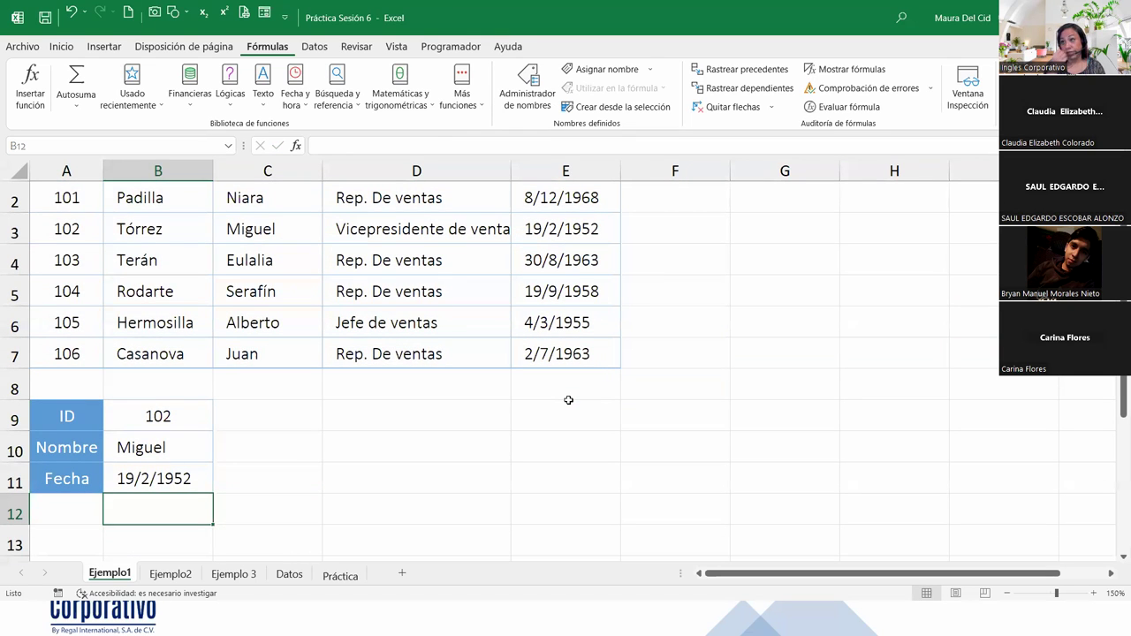
scroll(568, 401, up, 1)
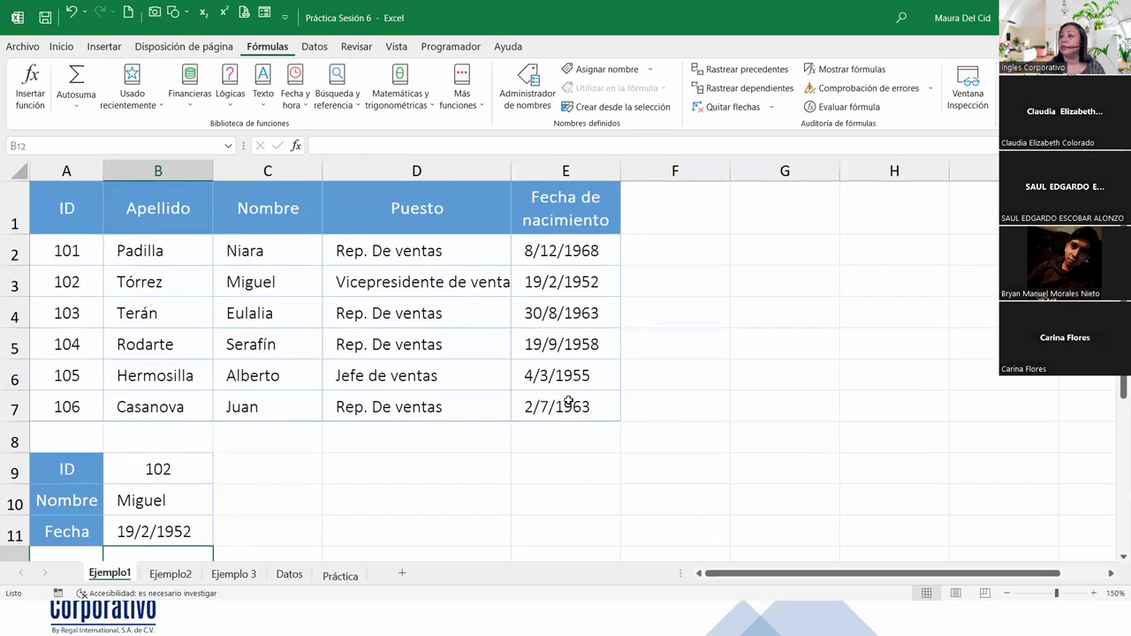
click(21, 283)
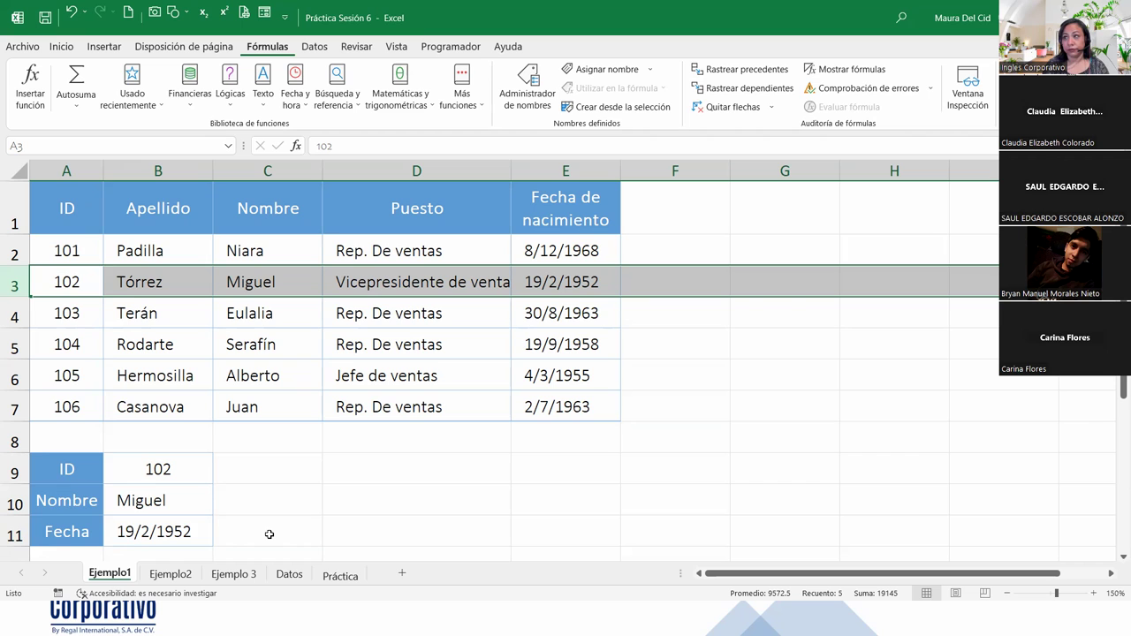
double_click(180, 532)
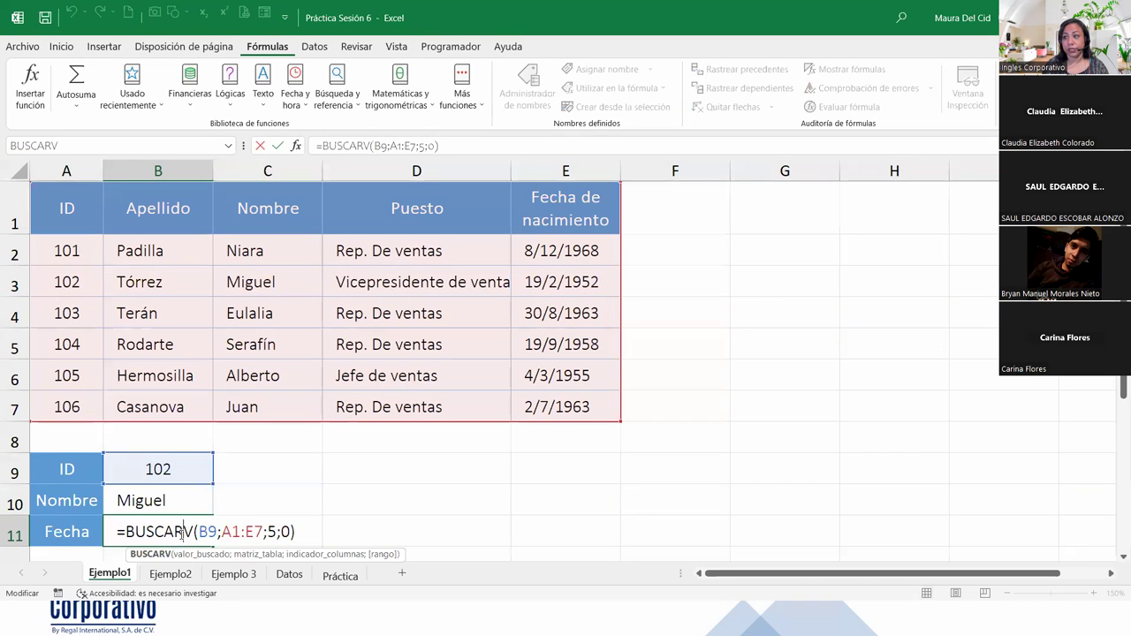
click(301, 531)
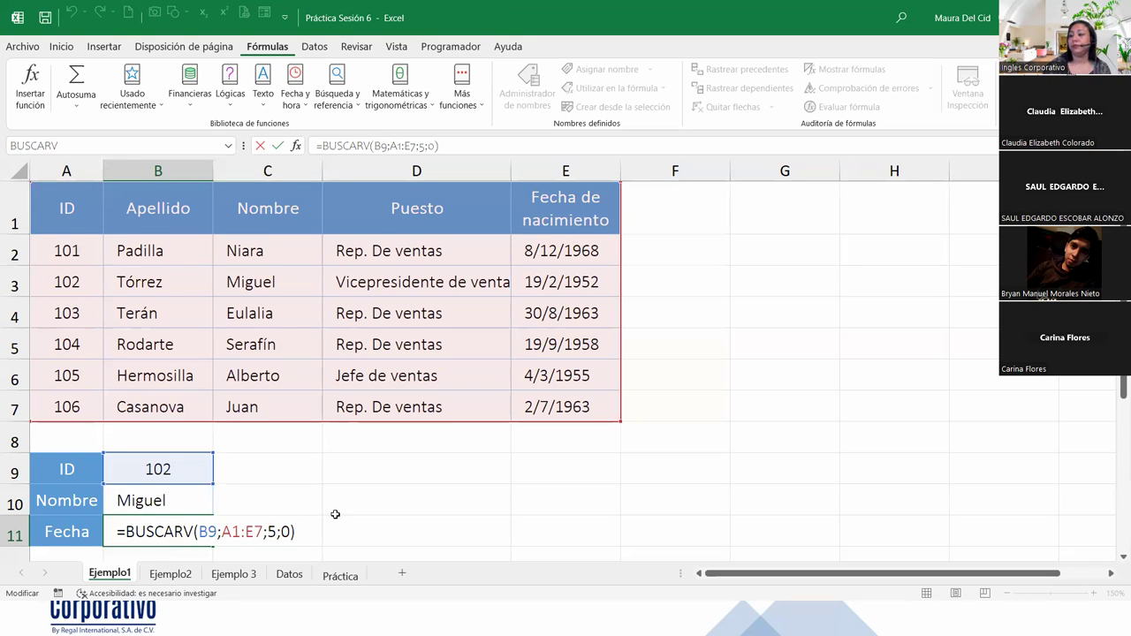
key(Return)
click(183, 412)
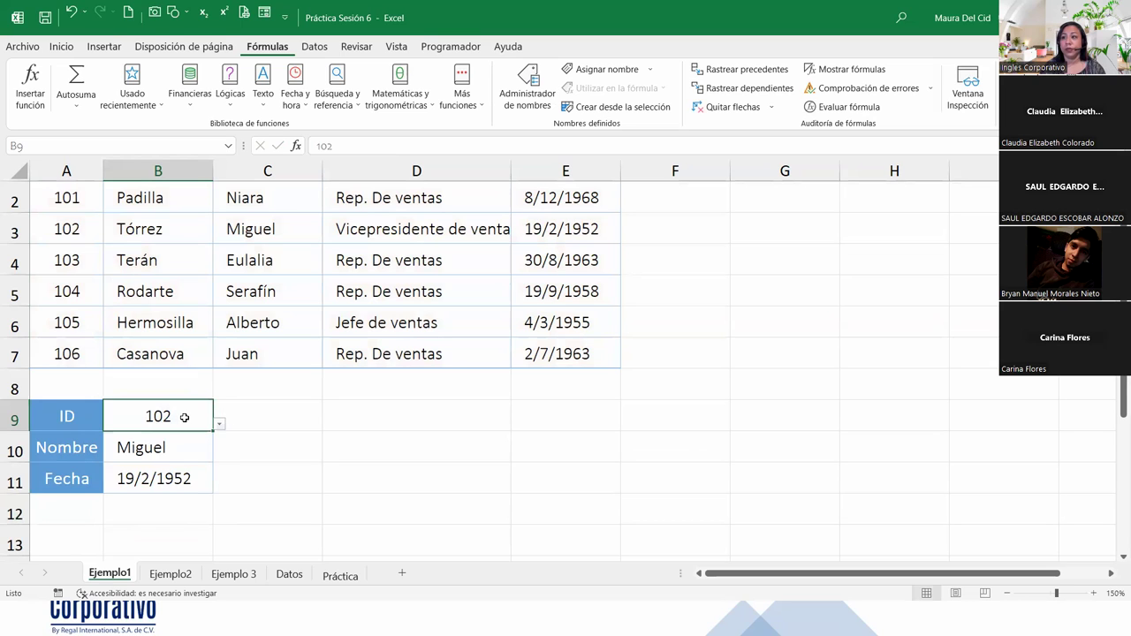
Step: Enter ID 106 in B9 and check the updated Nombre and Fecha lookup results
text(106)
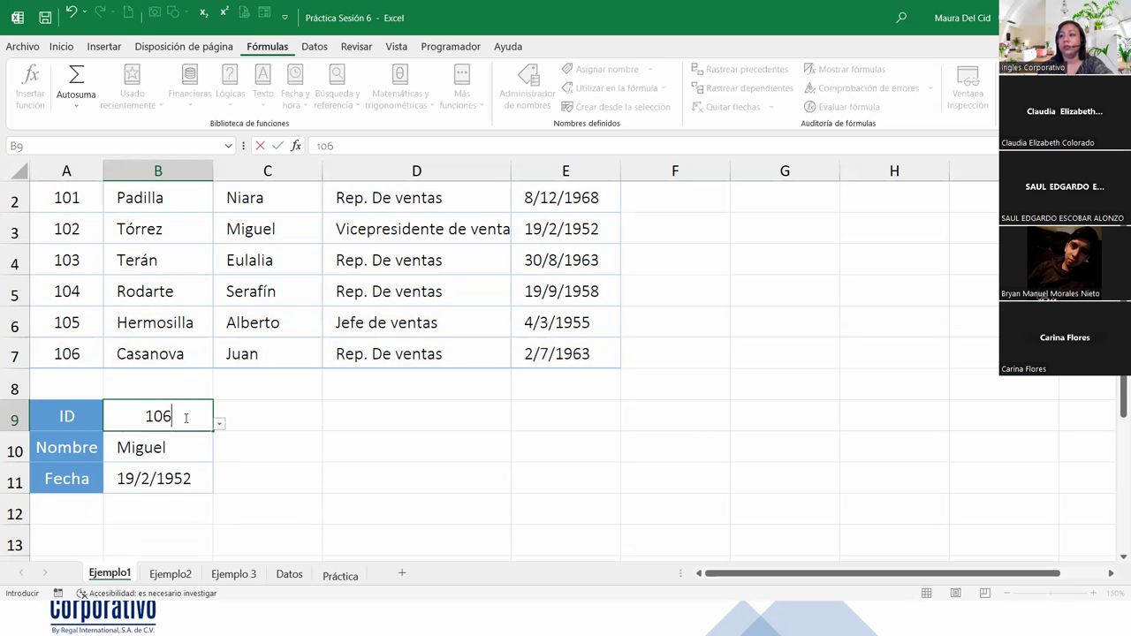
key(Return)
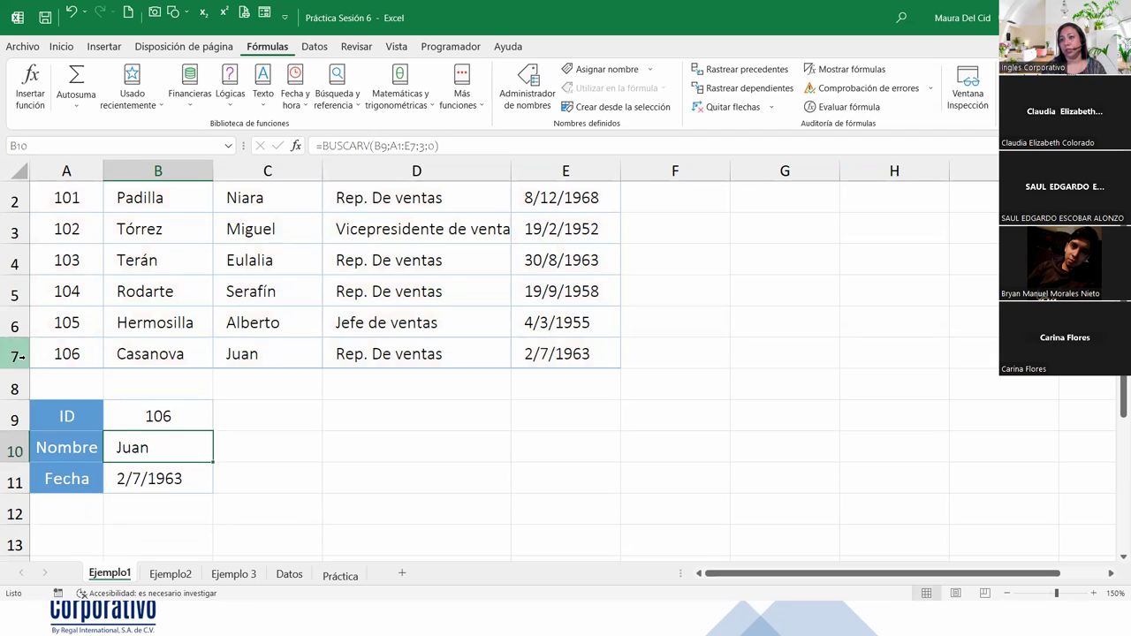
click(16, 355)
click(137, 444)
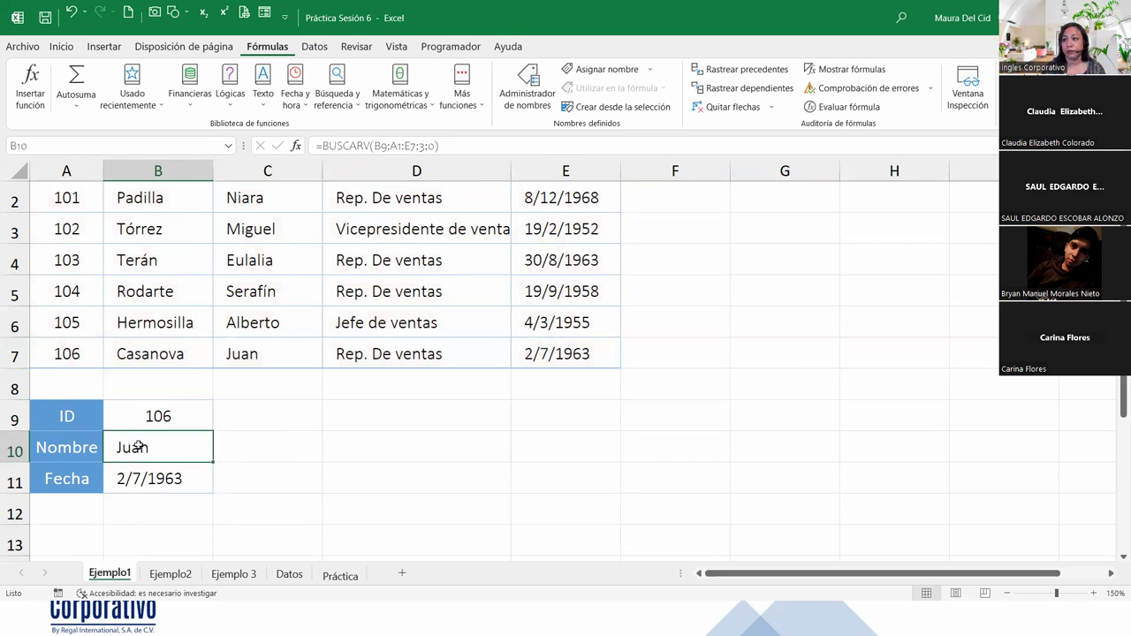
click(156, 487)
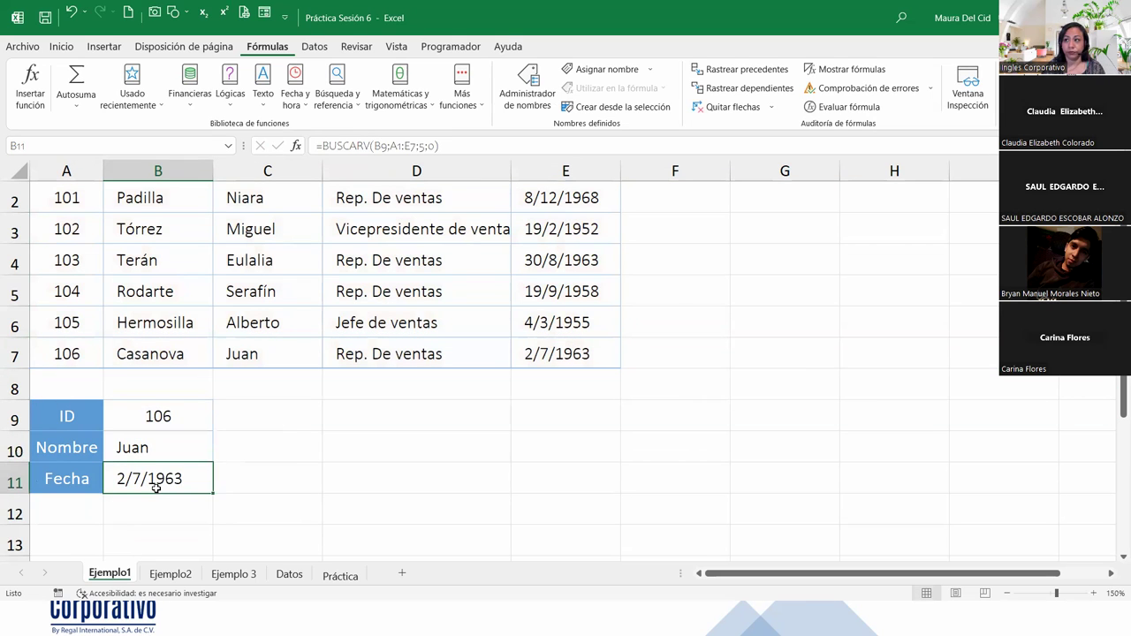
scroll(155, 487, up, 1)
Step: Pick ID 103 from the B9 dropdown, then change the lookup ID to 101
click(194, 463)
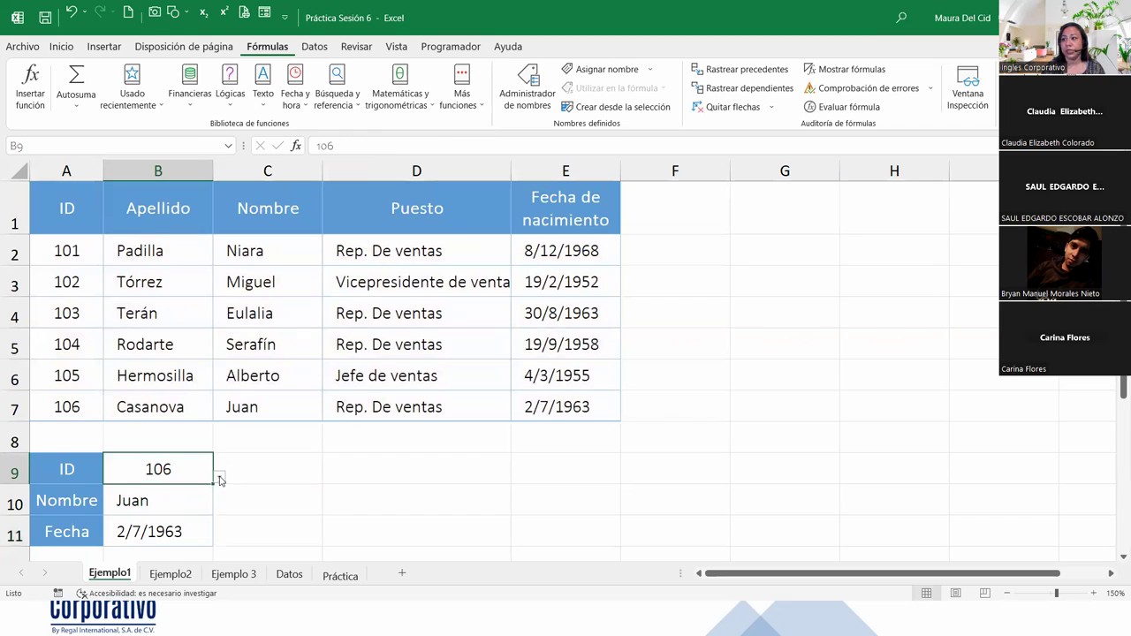
click(220, 478)
click(133, 522)
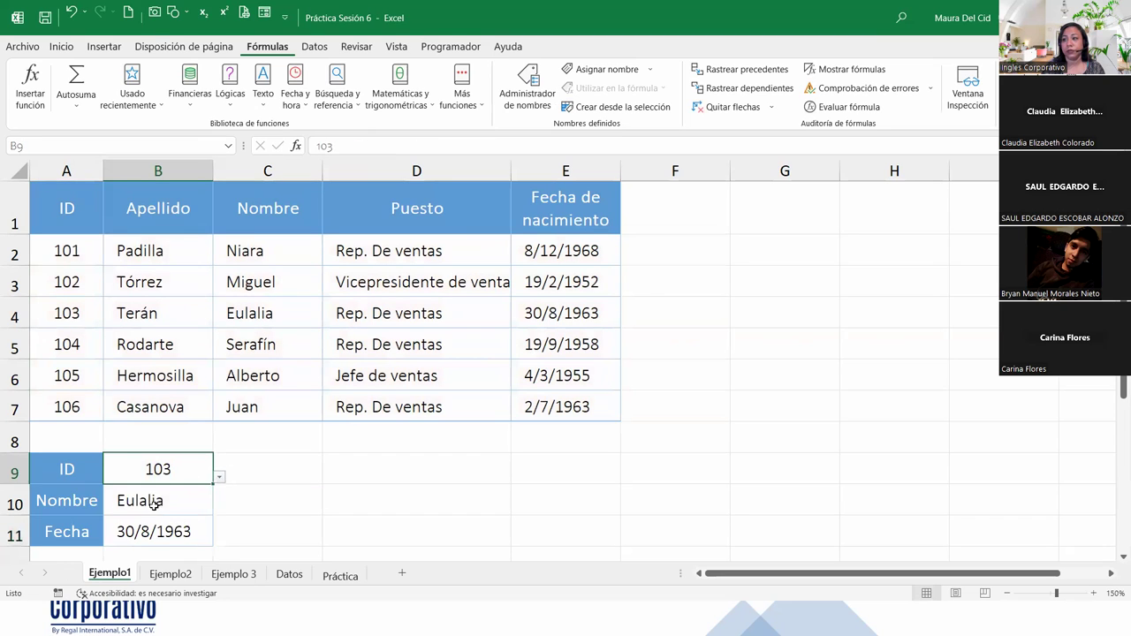
click(219, 477)
key(Escape)
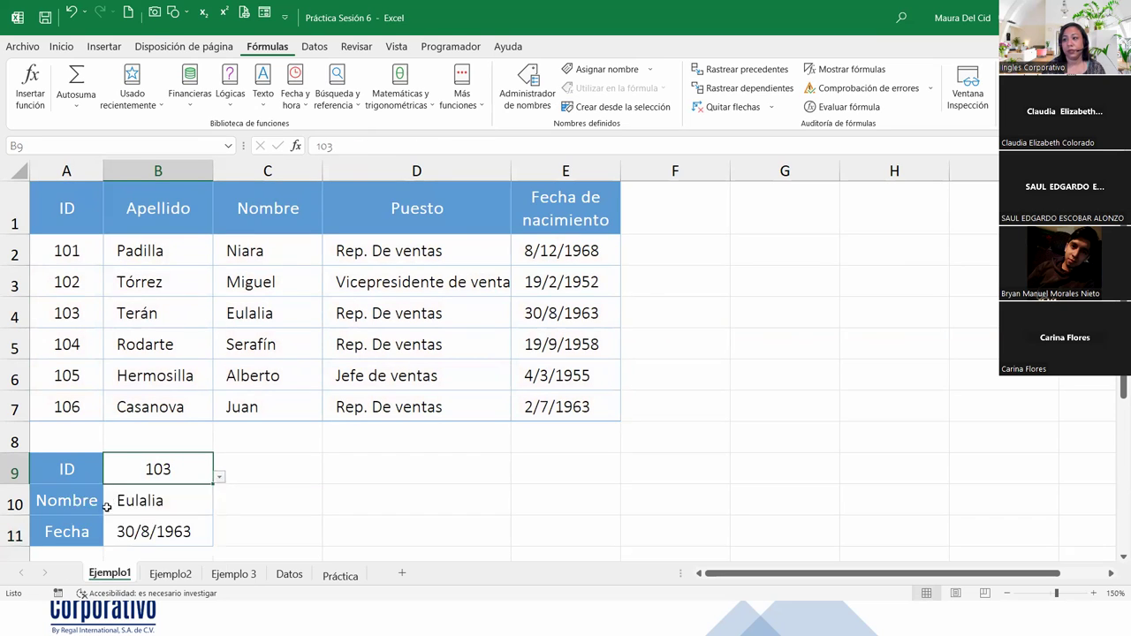
text(101)
click(113, 513)
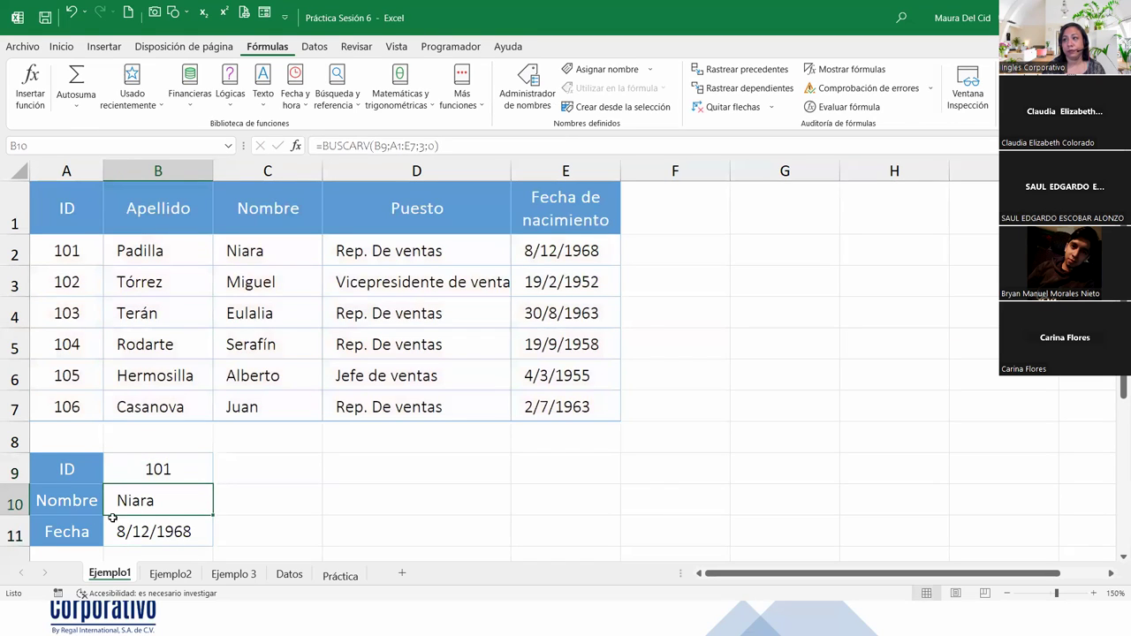
Step: Compare employee 101's table row with the Fecha result 8/12/1968 in B11
click(23, 253)
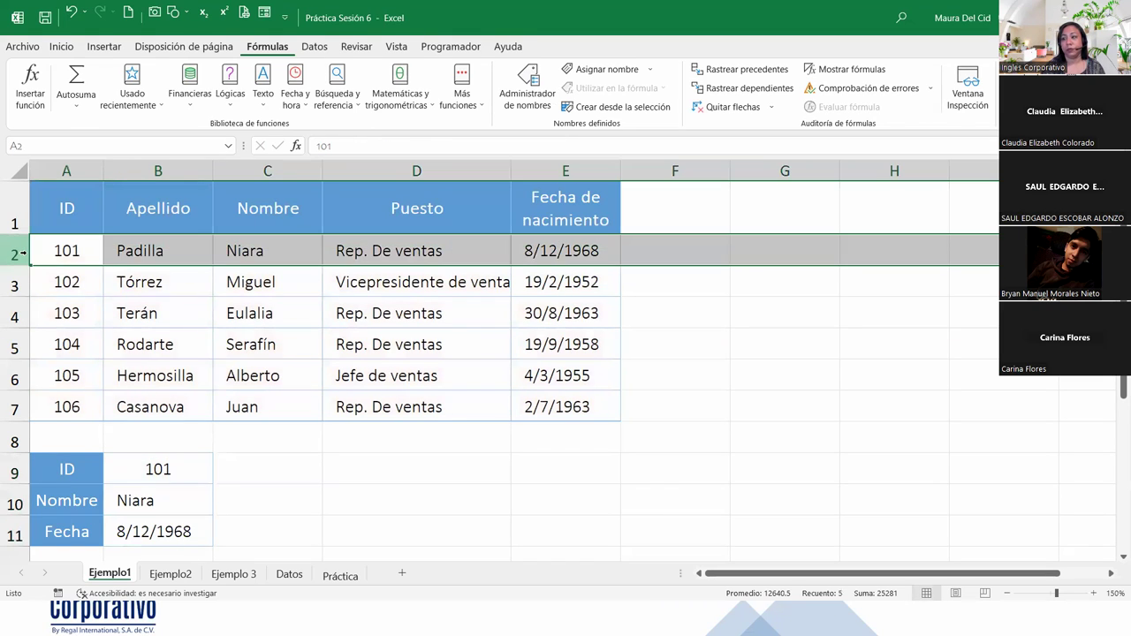
click(147, 528)
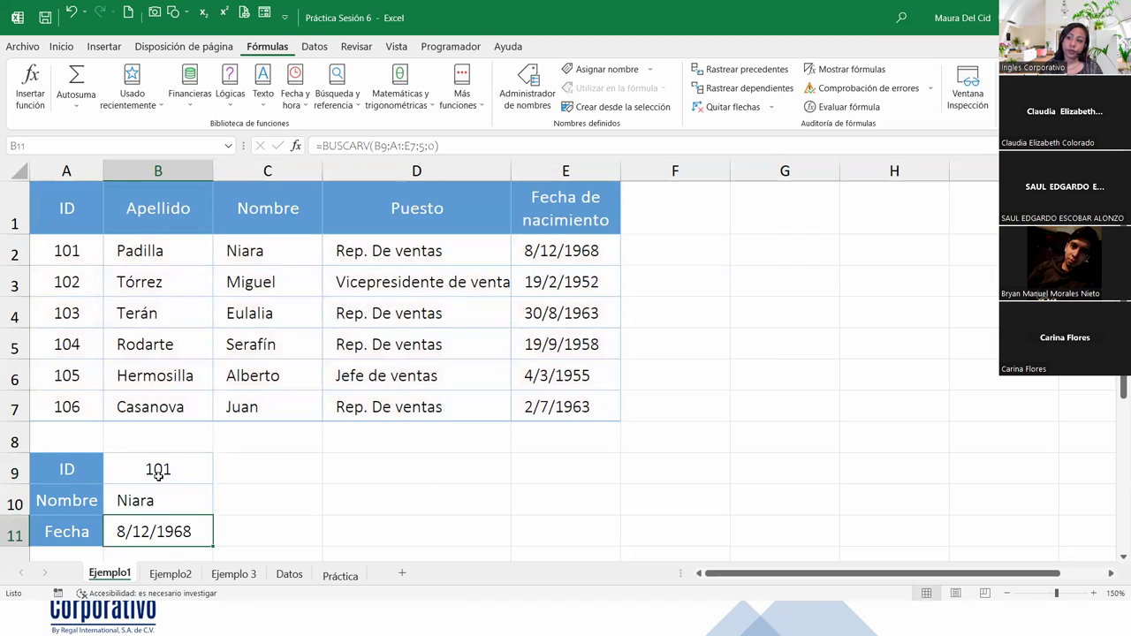
click(157, 469)
click(186, 520)
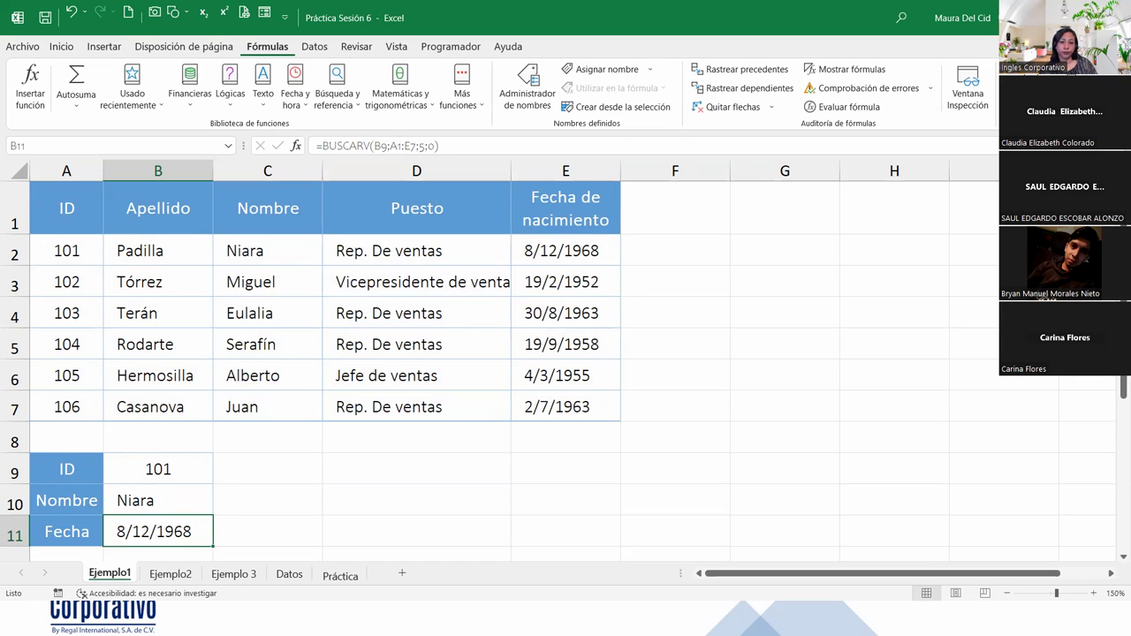
Step: Switch to the Ejemplo2 sheet with the Nombre/Teléfono lookup
key(alt+Tab)
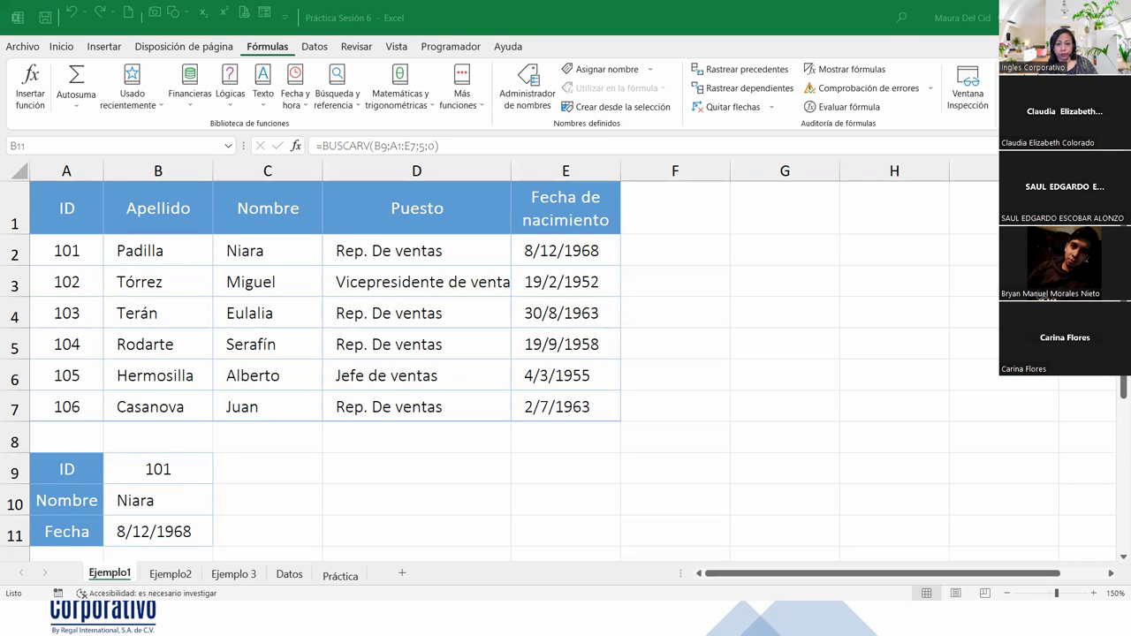
click(168, 575)
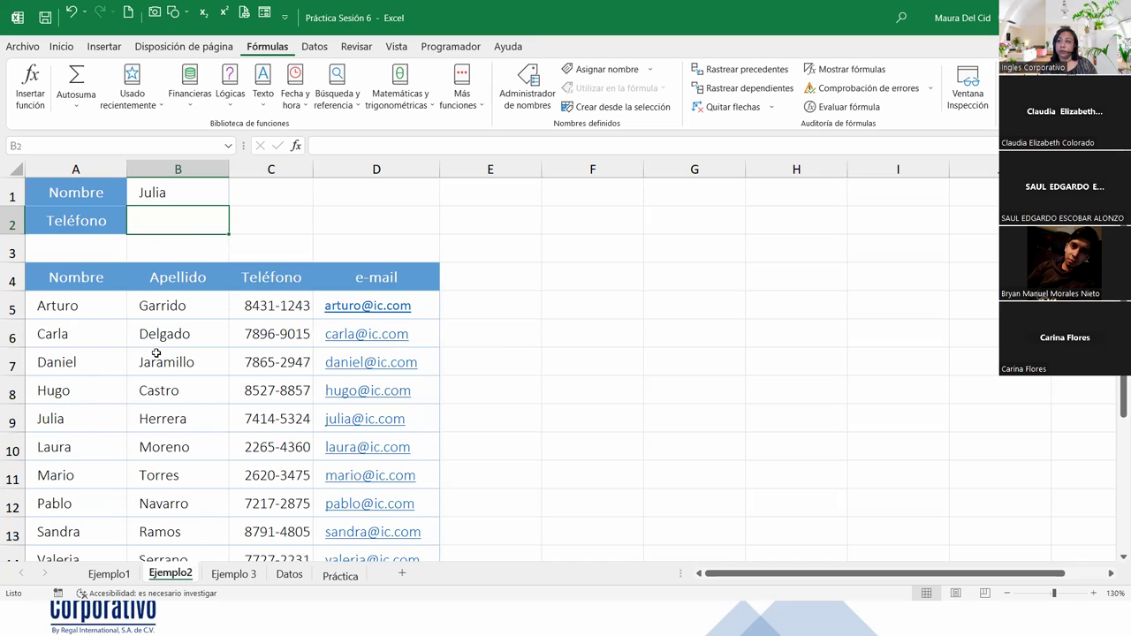
mouse_move(76, 283)
mouse_down()
mouse_move(82, 512)
mouse_move(95, 492)
mouse_up()
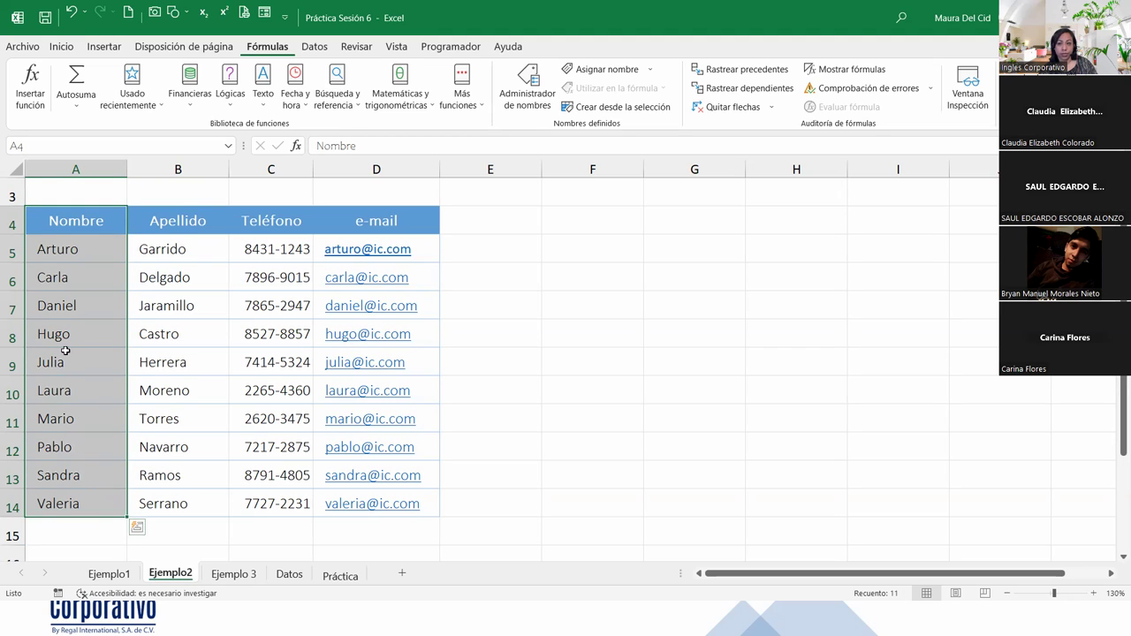
click(55, 256)
scroll(94, 331, up, 1)
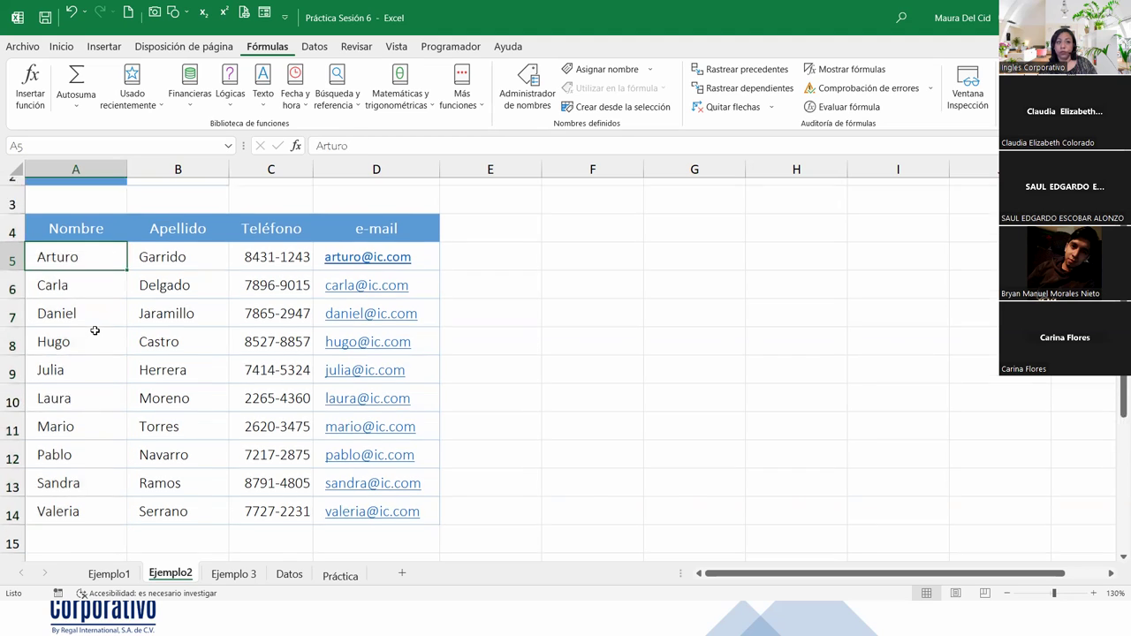
click(161, 220)
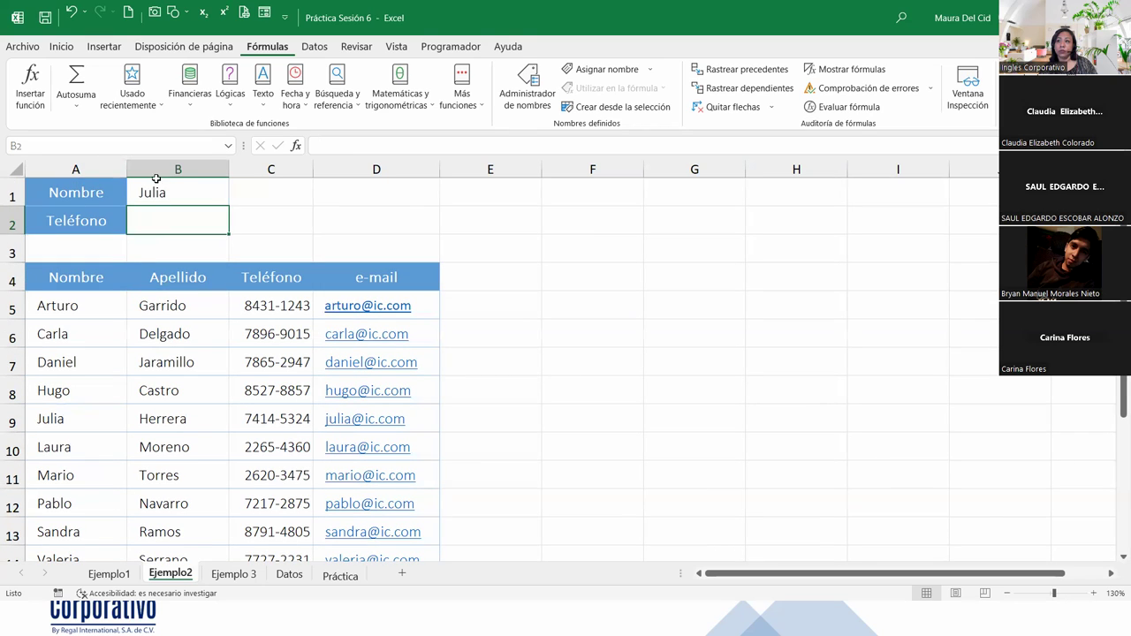
click(165, 191)
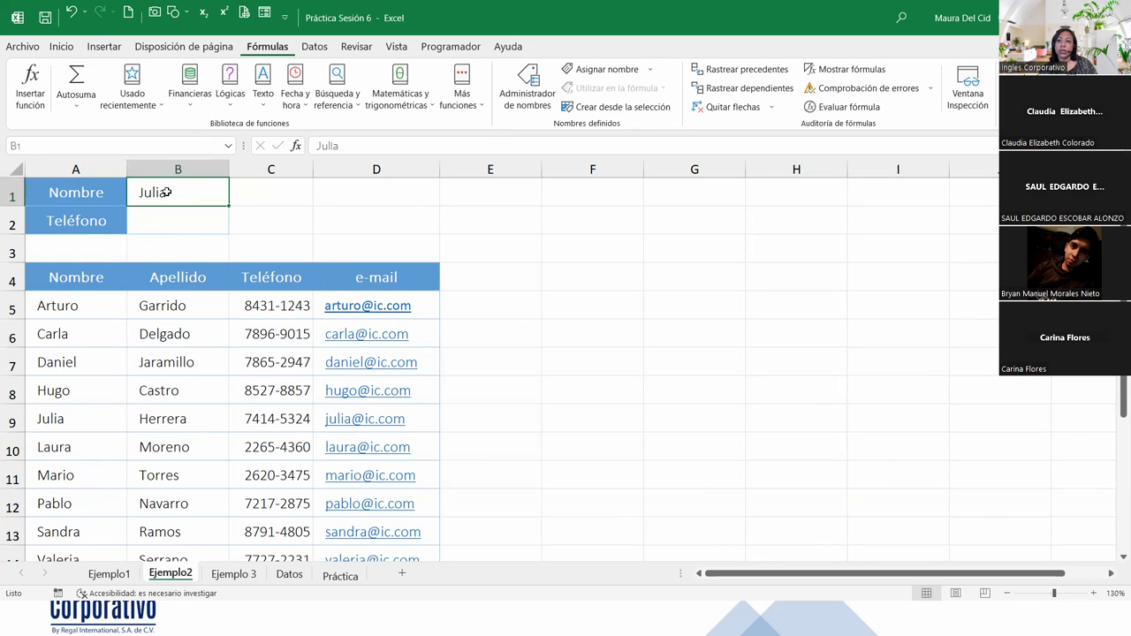
click(273, 420)
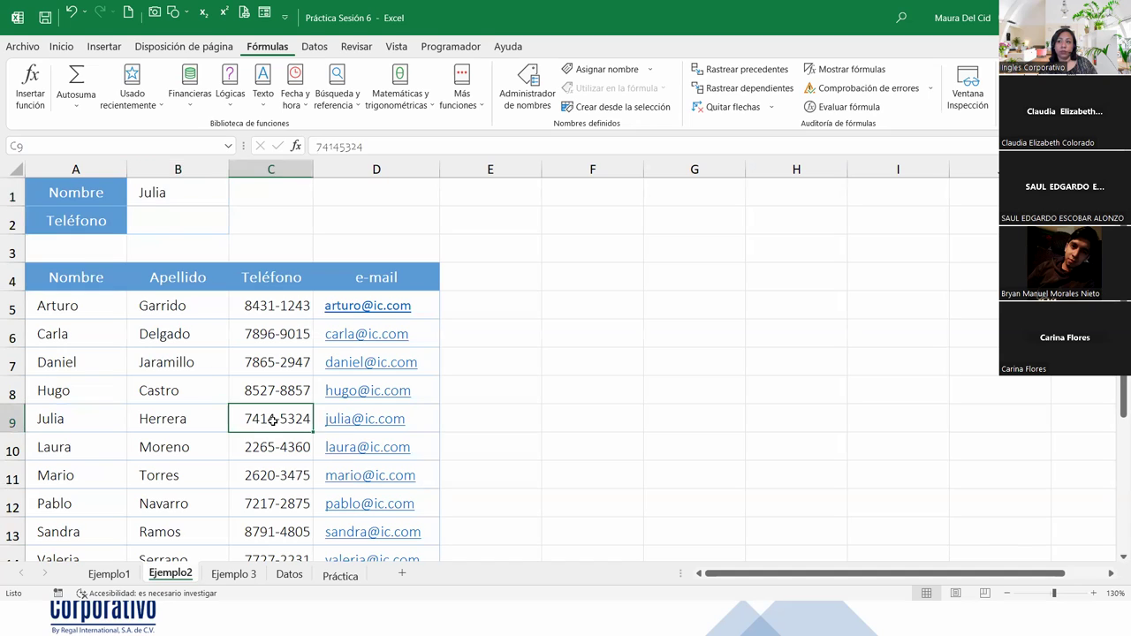
click(155, 210)
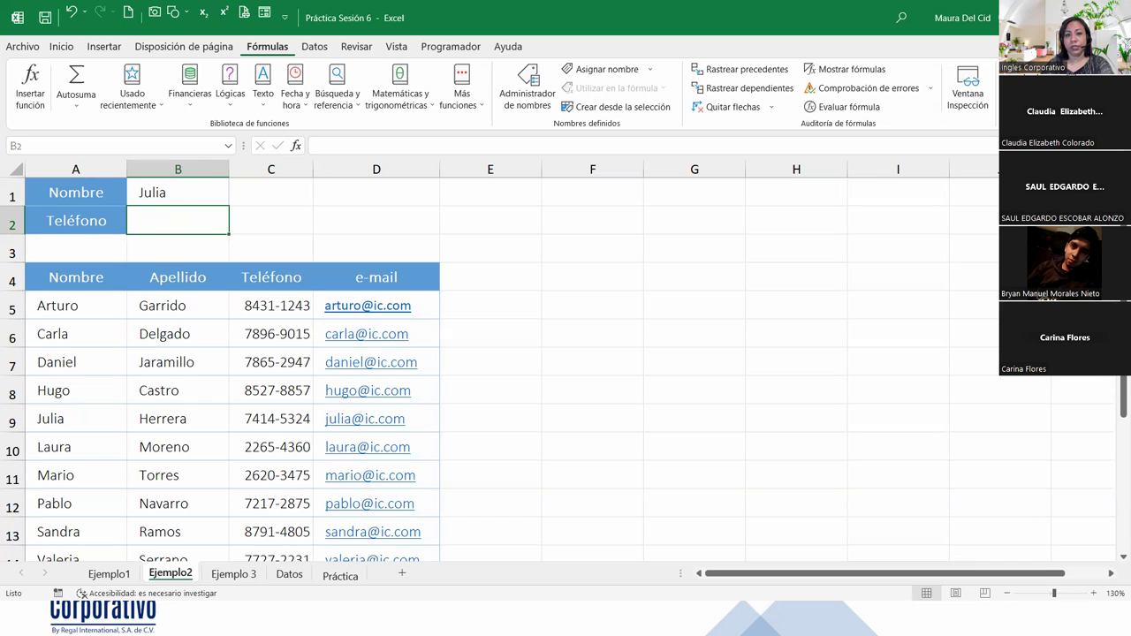
key(alt+Tab)
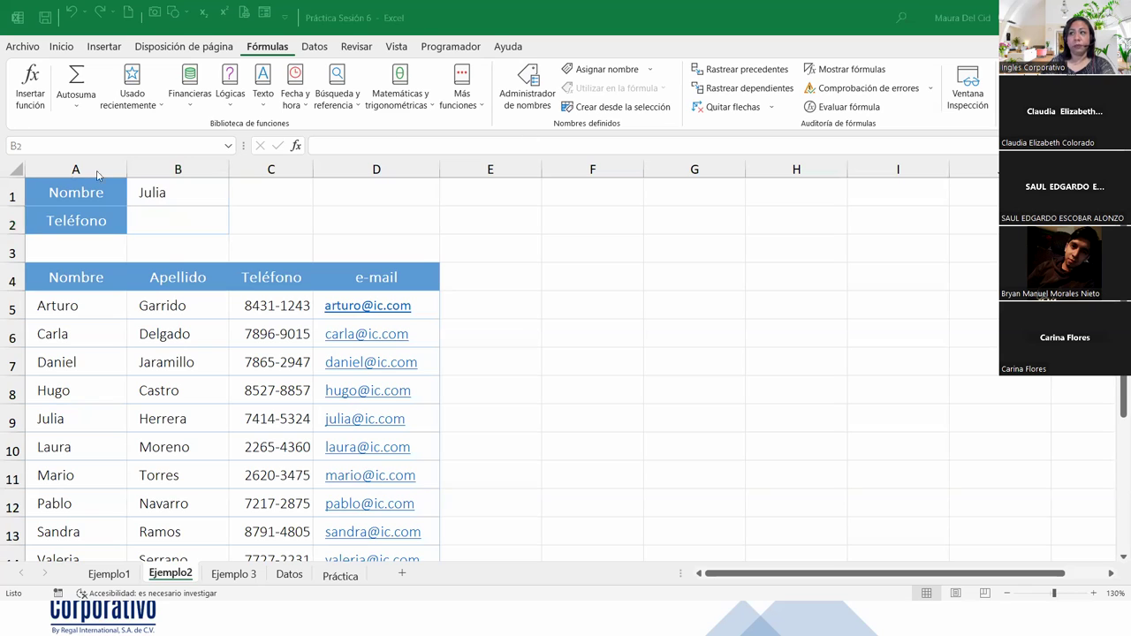
click(175, 216)
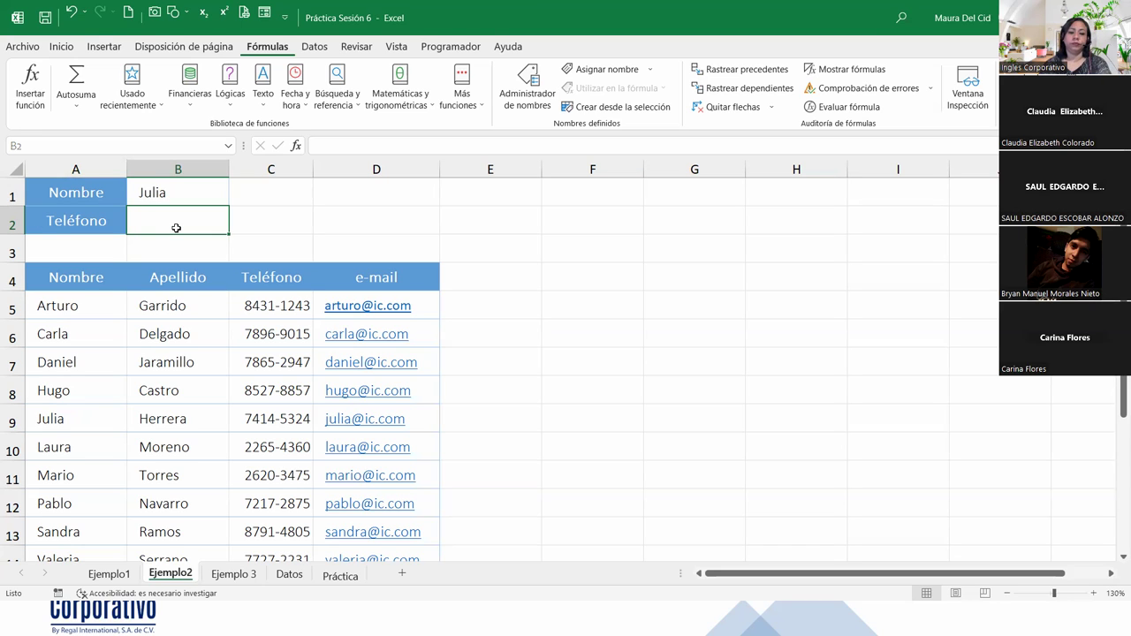
Step: In B2, start =BUSCARV(B1; with the name in B1 as the lookup value
text(=buscar)
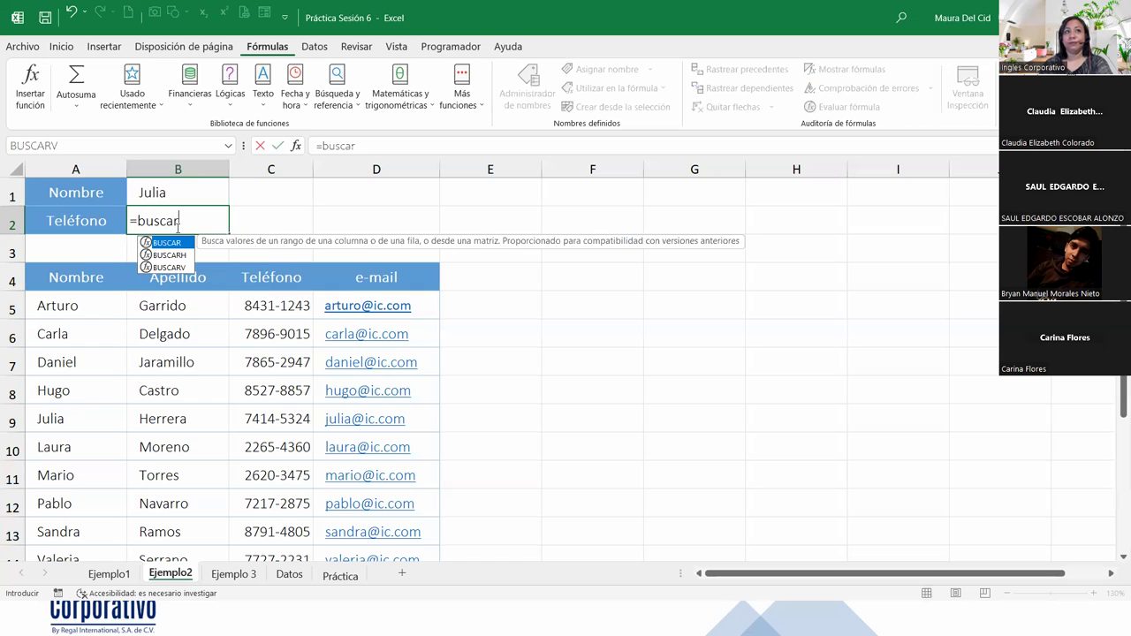
key(Down)
key(Down)
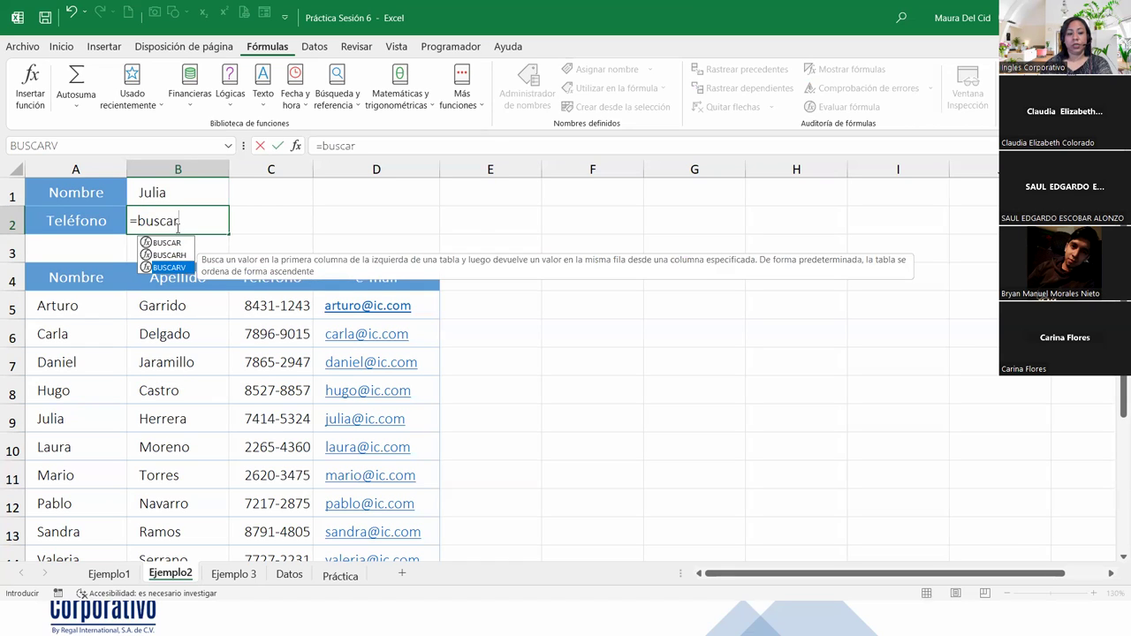
key(Tab)
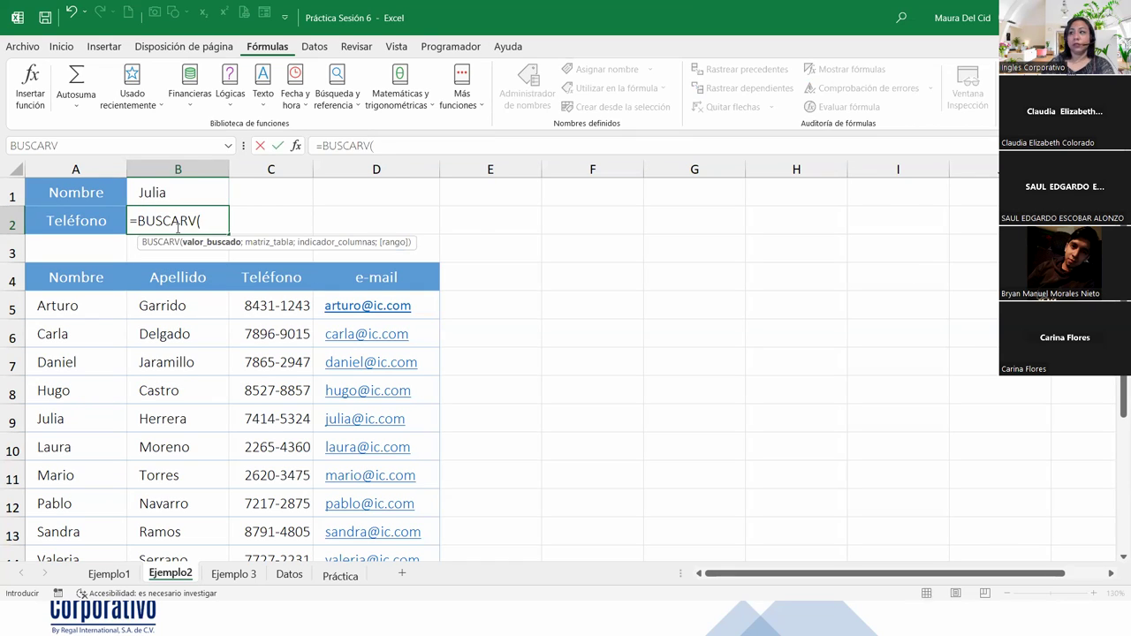
click(188, 198)
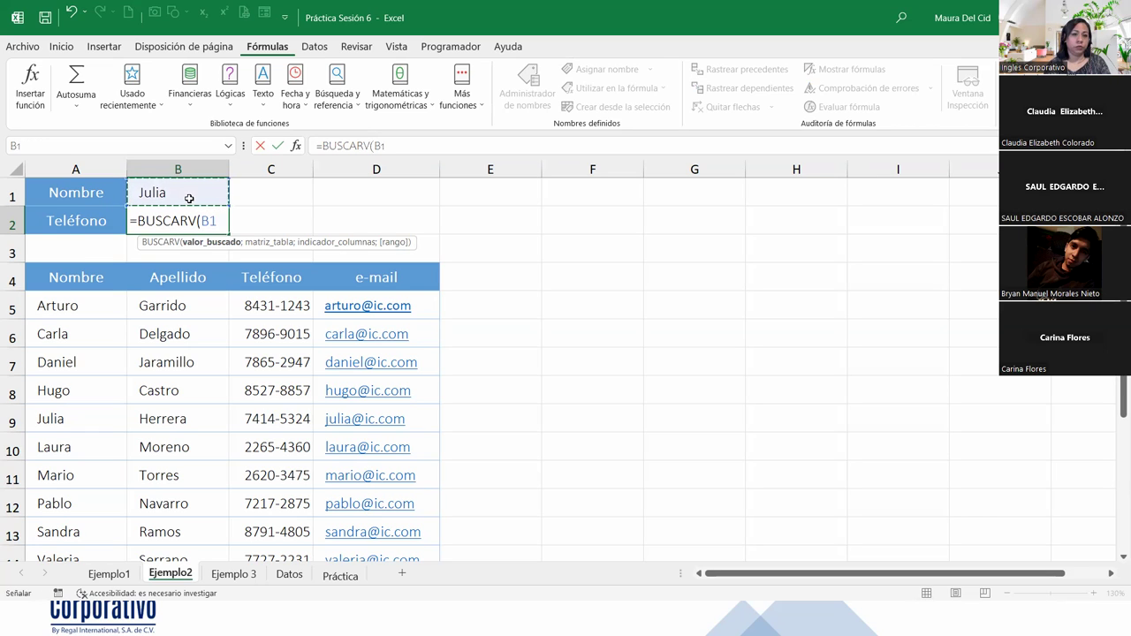
text(;)
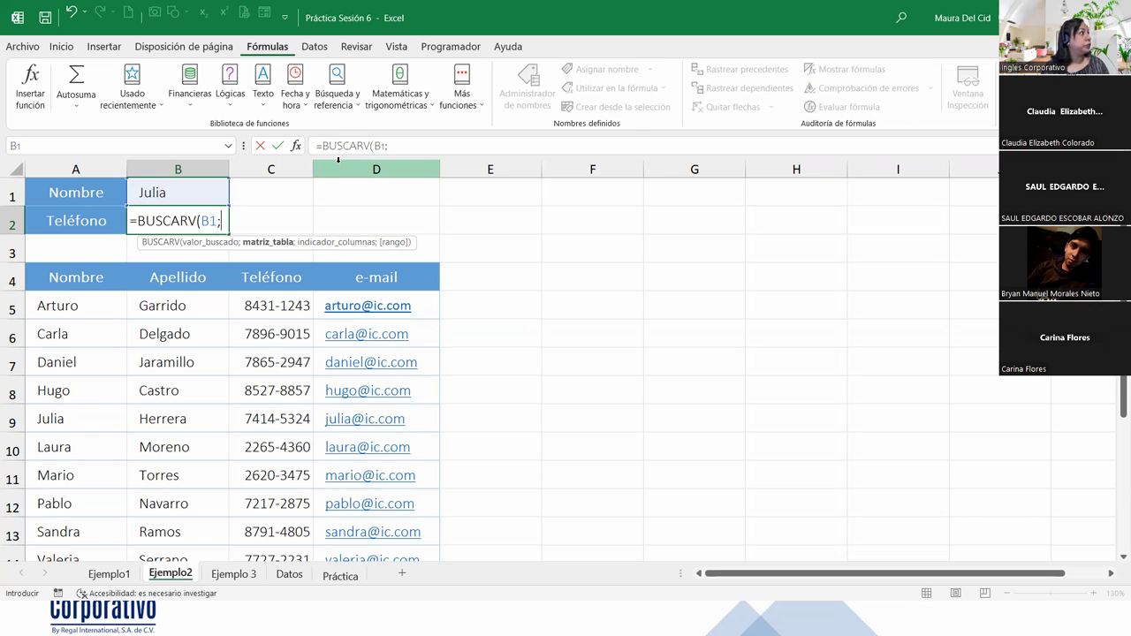
Step: Add table A4:D14, column 3 and exact match, completing =BUSCARV(B1;A4:D14;3;0)
click(55, 275)
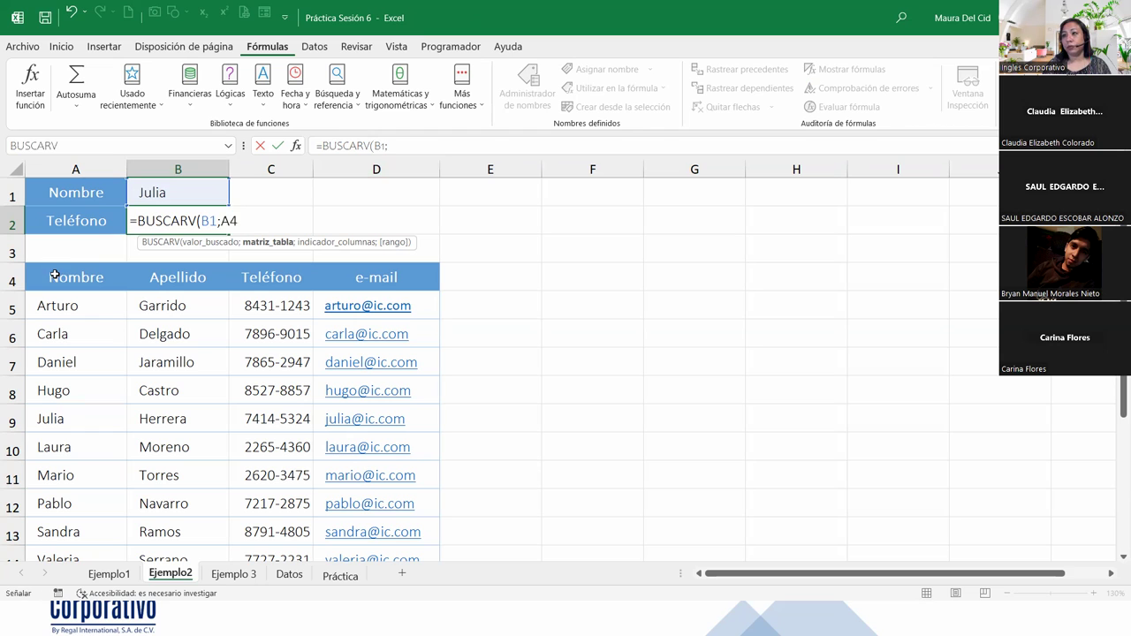
key(ctrl+shift+Down)
key(ctrl+shift+Right)
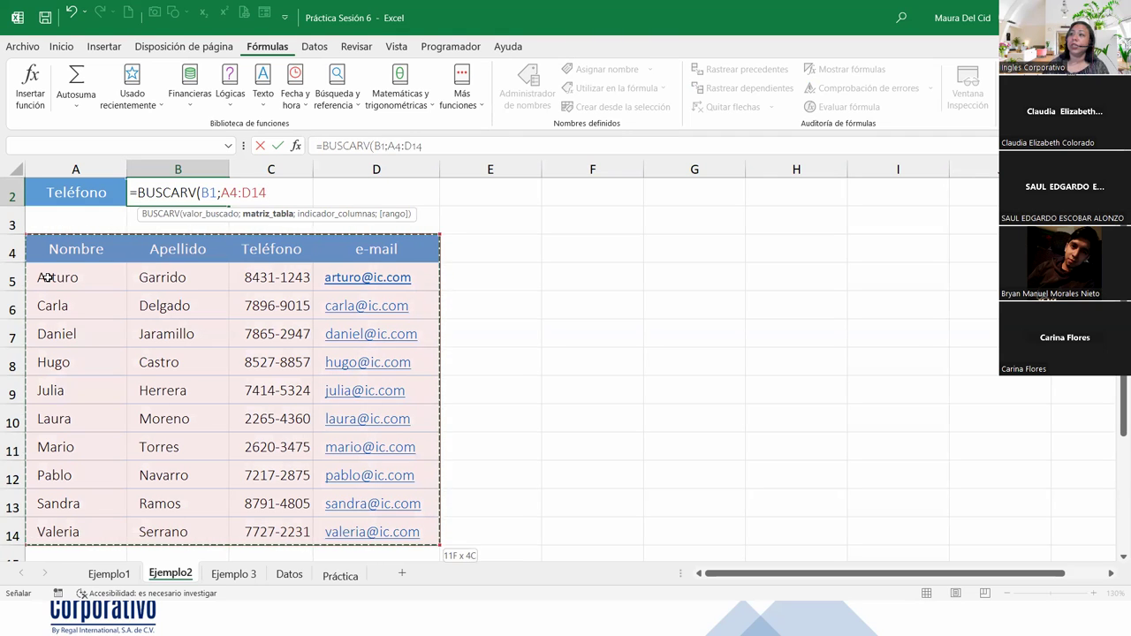
text(;)
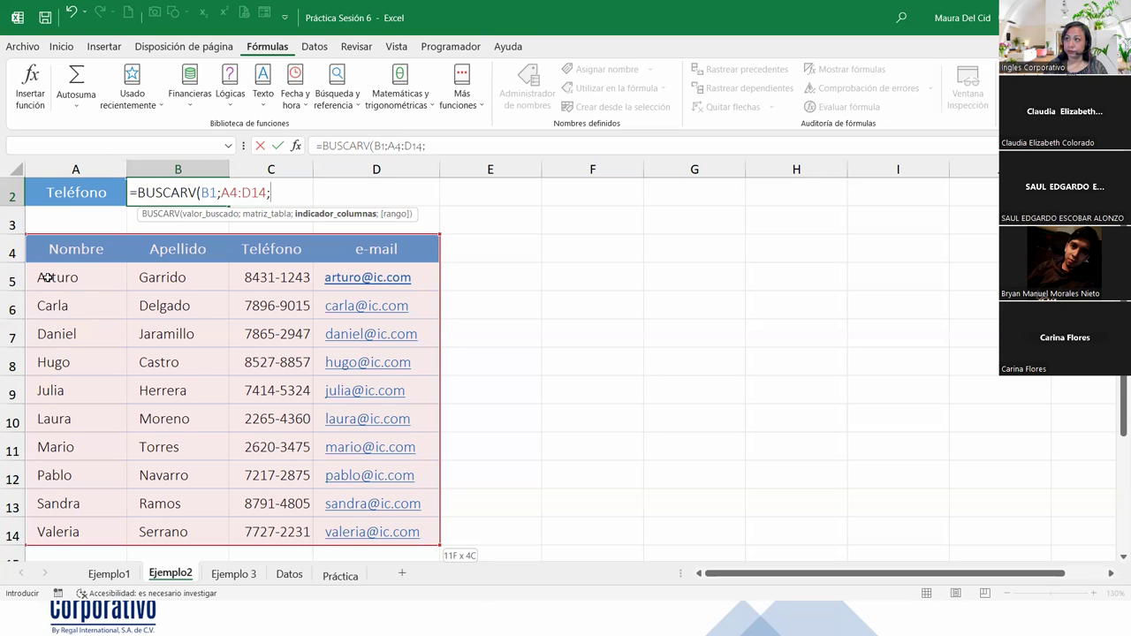
text(3)
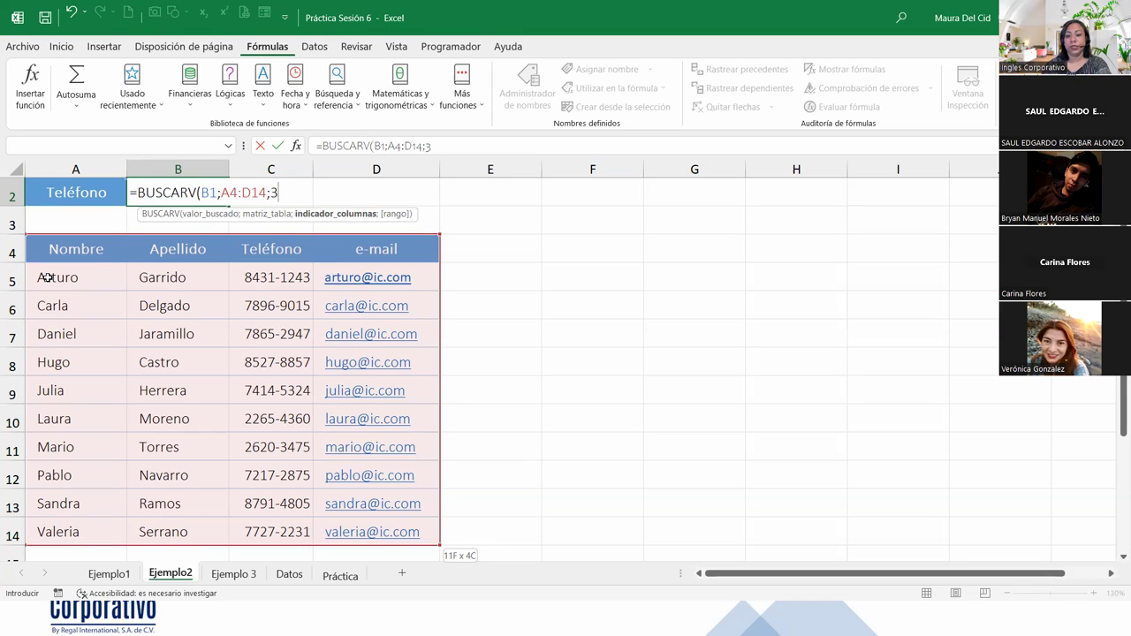
text(;)
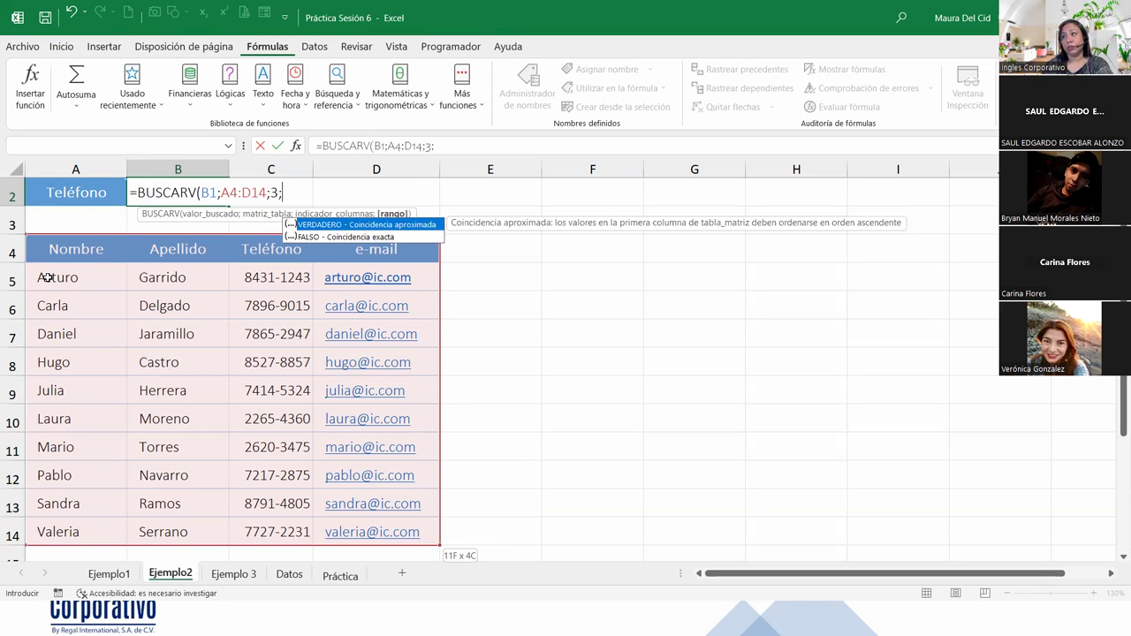
text(0))
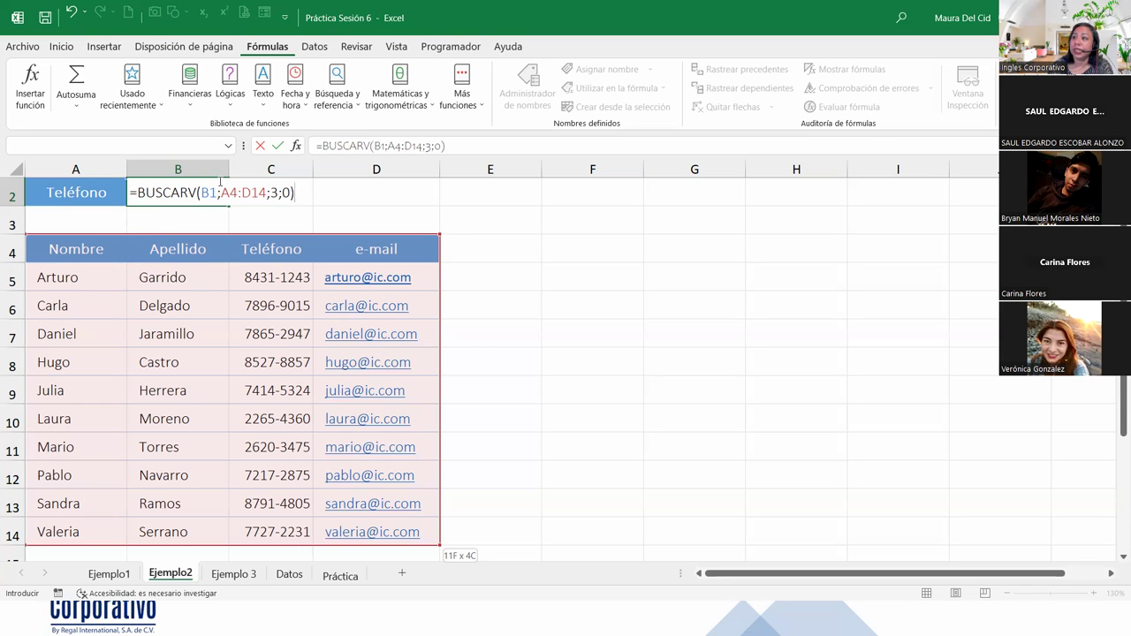
scroll(69, 191, up, 1)
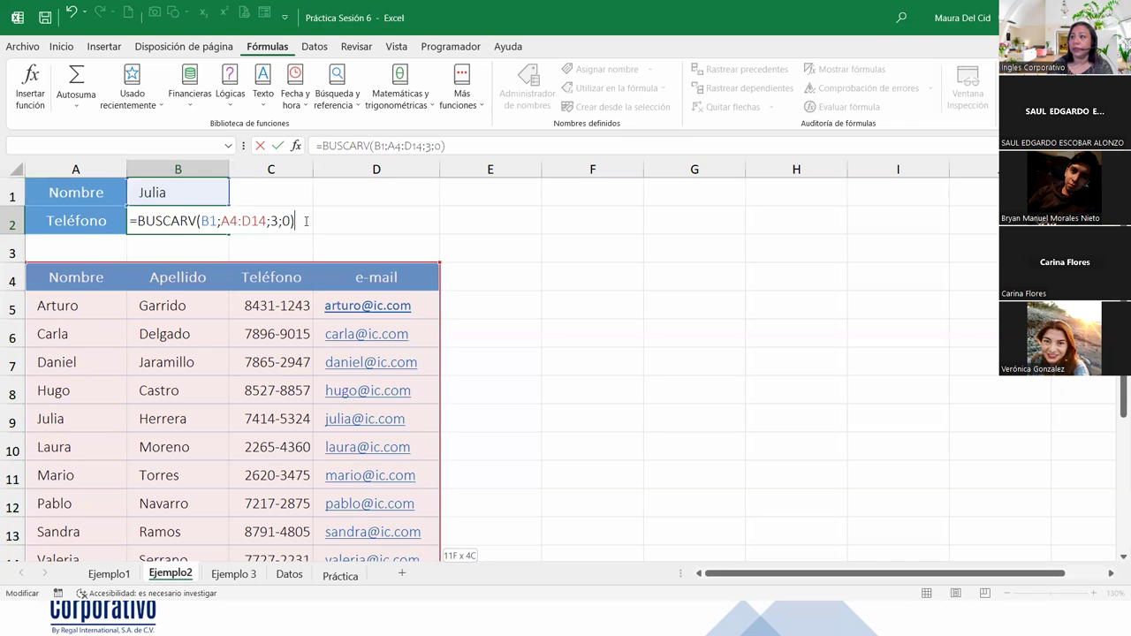
key(Return)
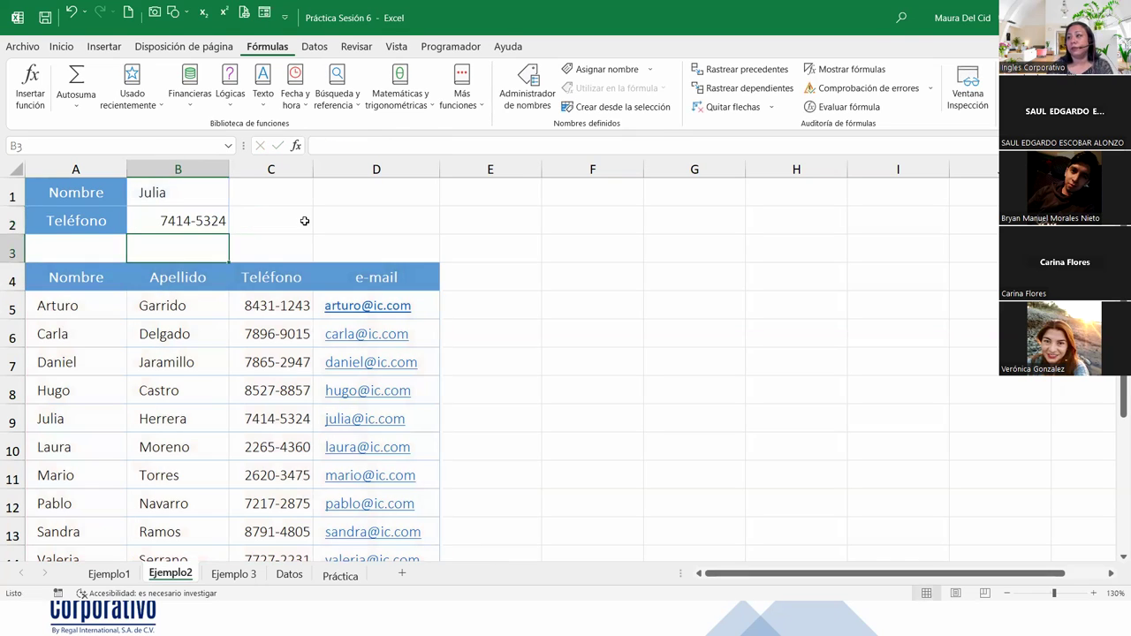
Step: Verify B2's result against Julia's row and phone number in the table
click(155, 210)
click(12, 420)
drag(13, 420, 21, 419)
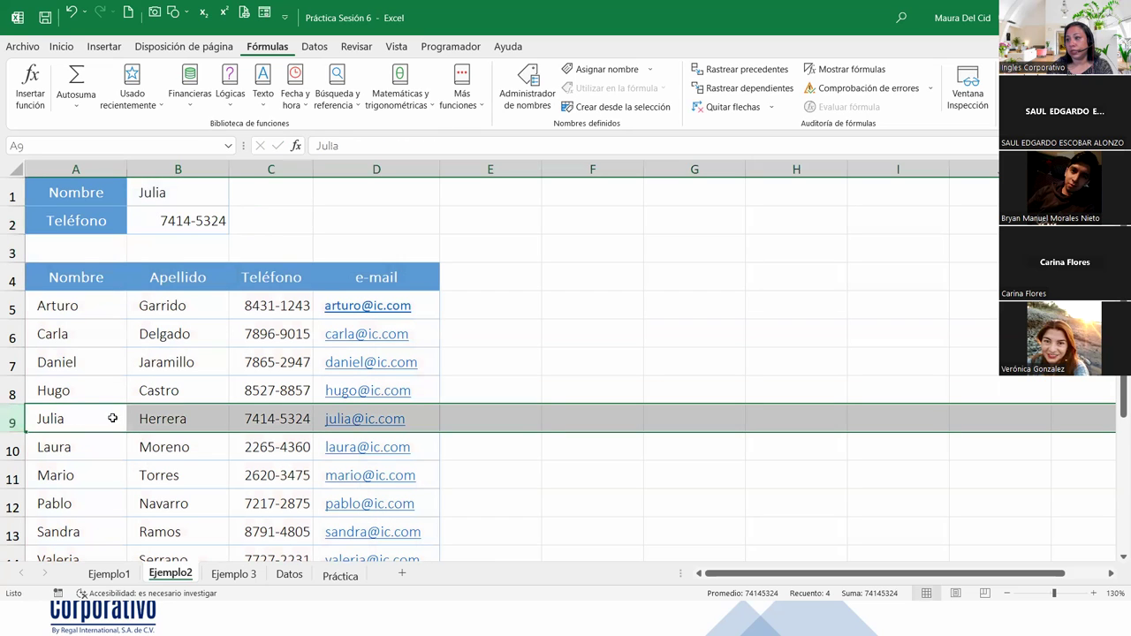
click(252, 419)
Step: Change B1 to Sandra and compare the lookup with her phone number in the table
click(187, 198)
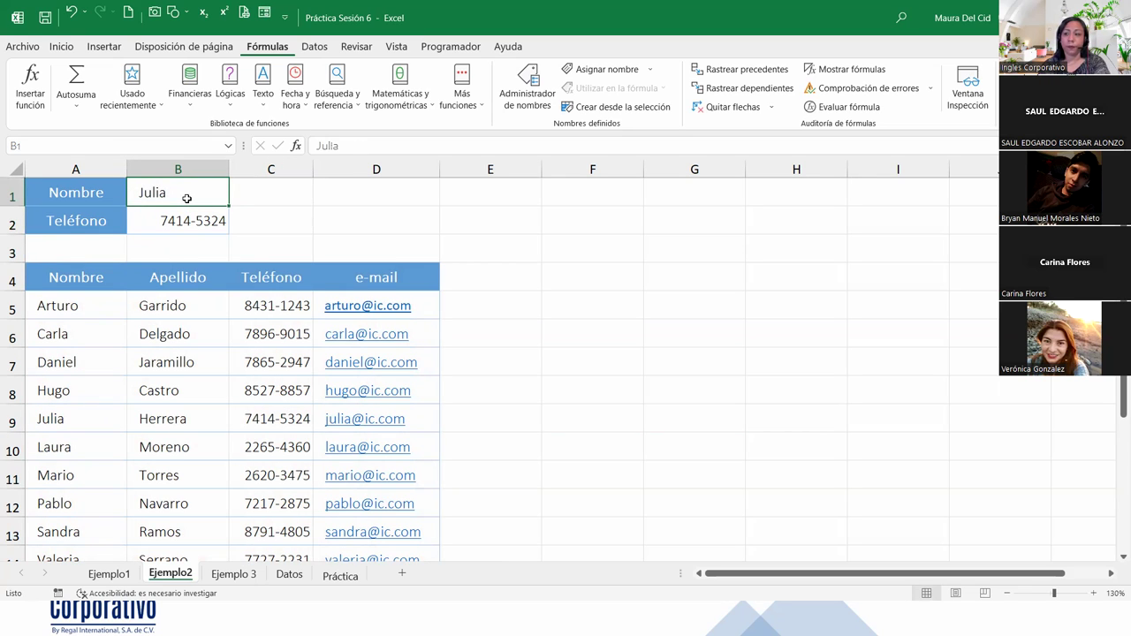
text(Sandra)
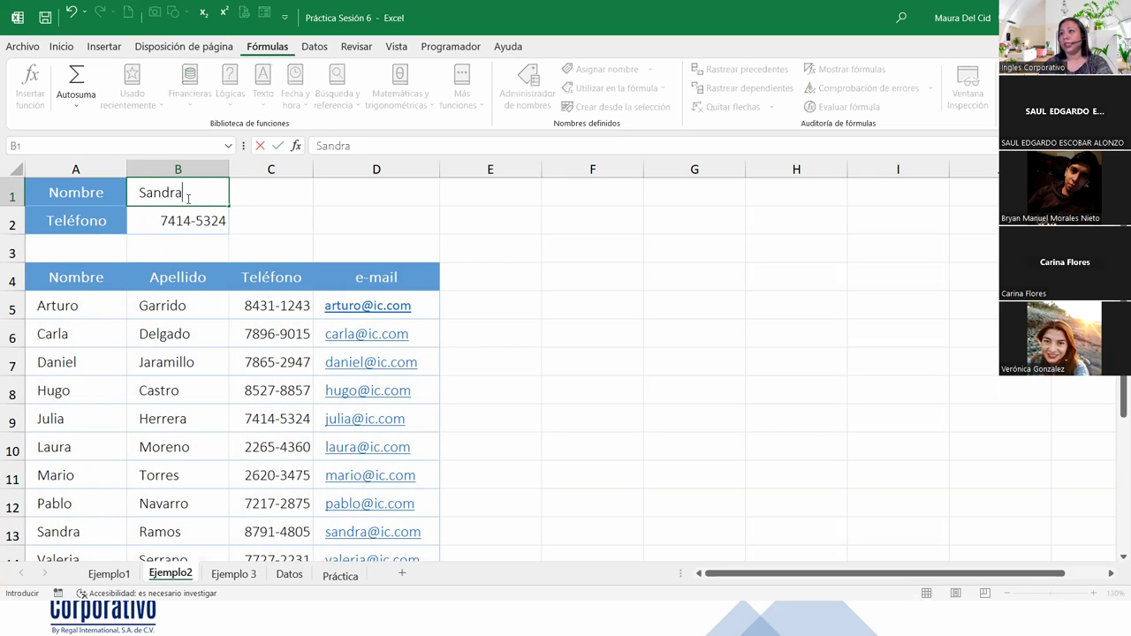
key(Return)
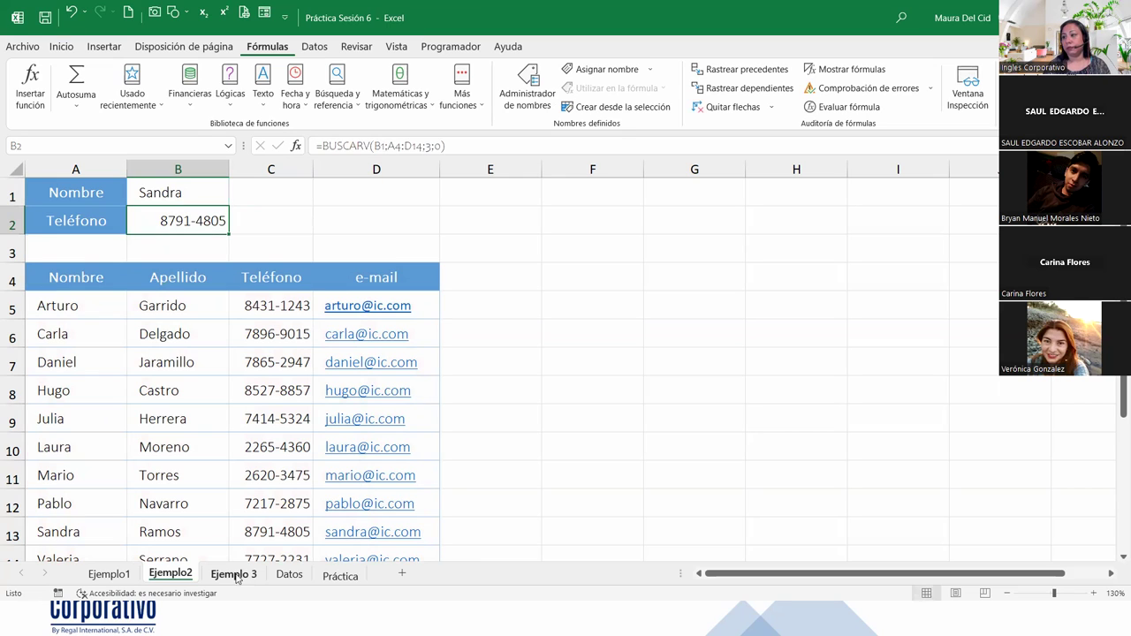
click(249, 530)
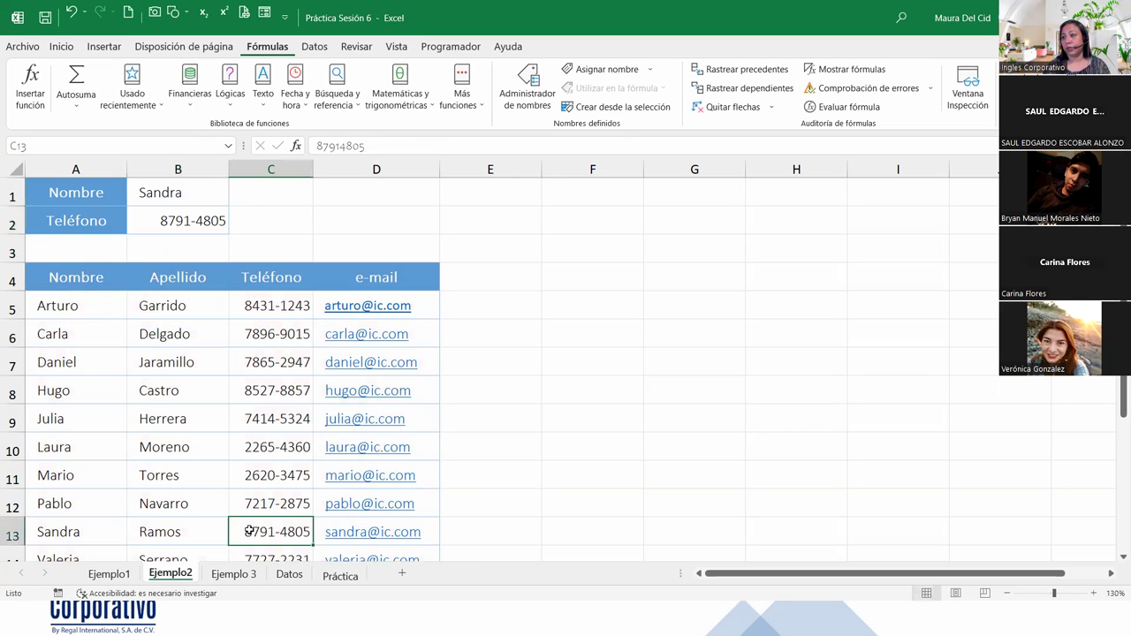
ctrl+click(185, 222)
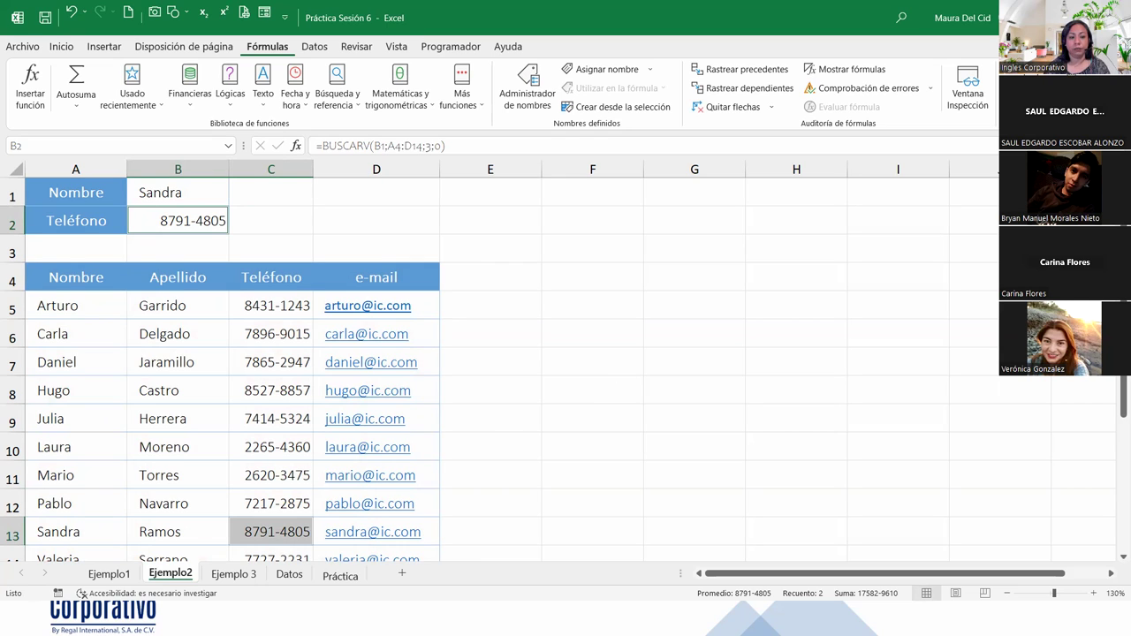
key(alt+Tab)
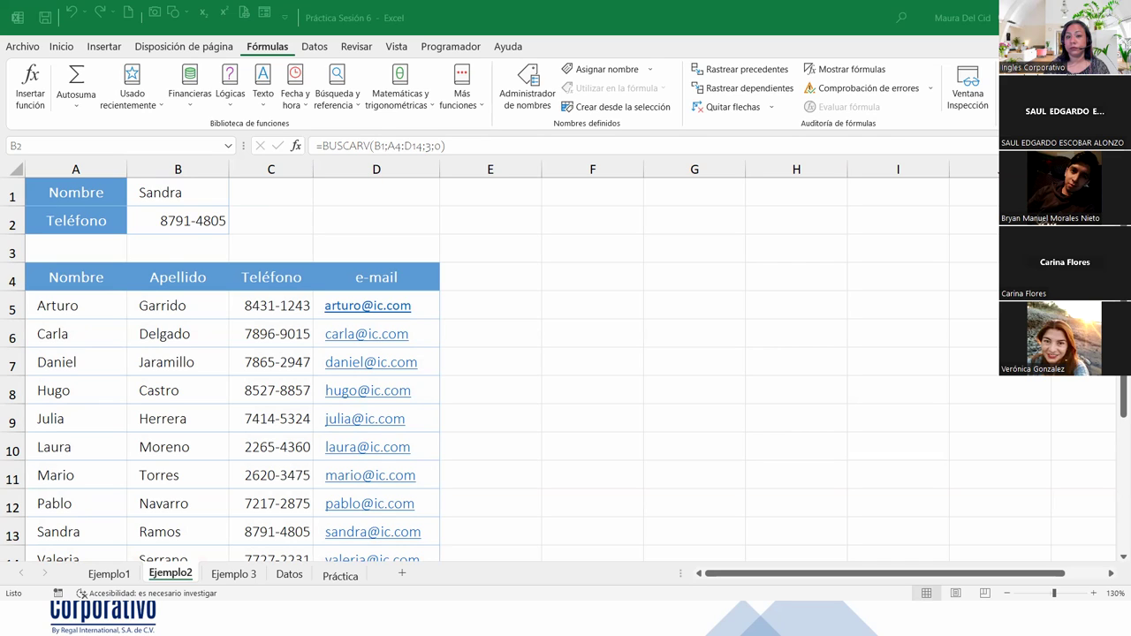
Step: Enter Mario in B1, then the misspelled name Maria
click(173, 195)
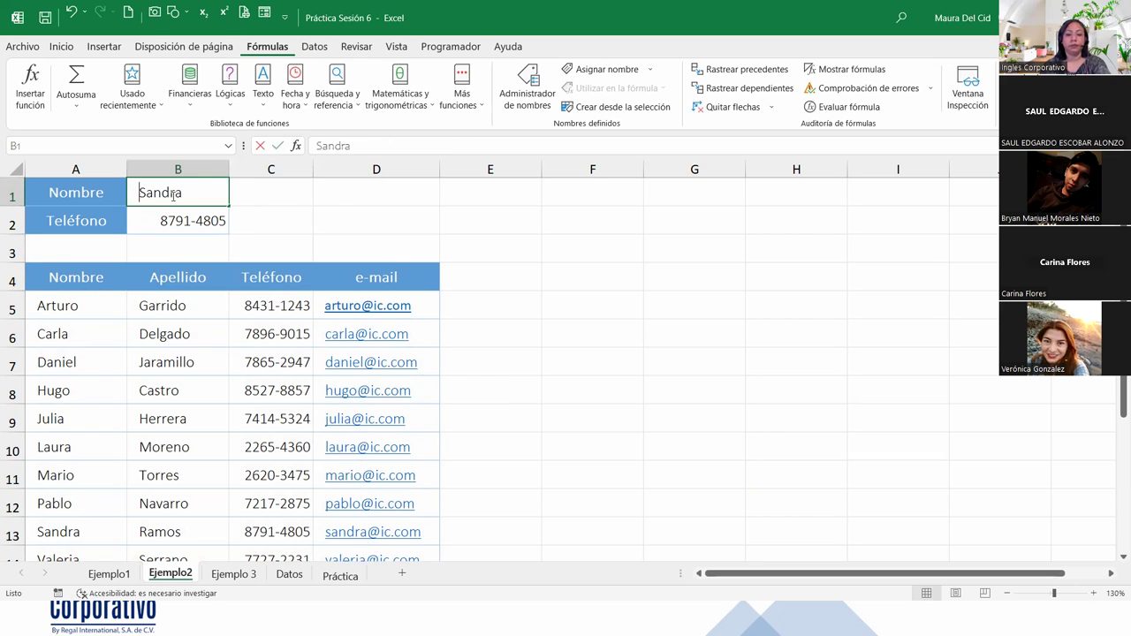
text(Mario)
key(Return)
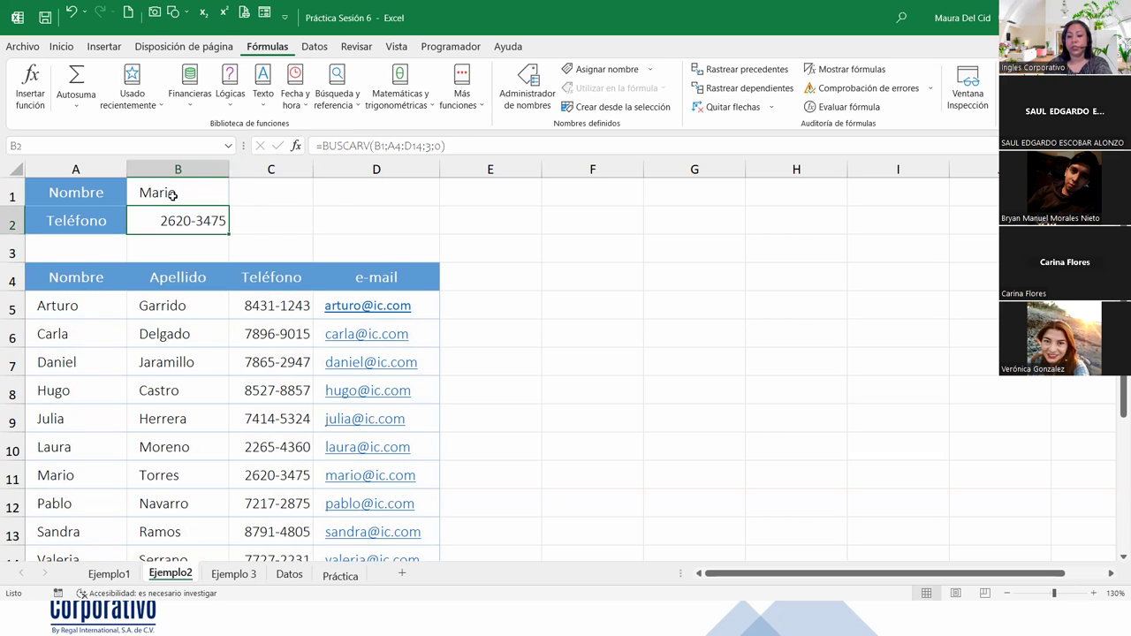
click(174, 194)
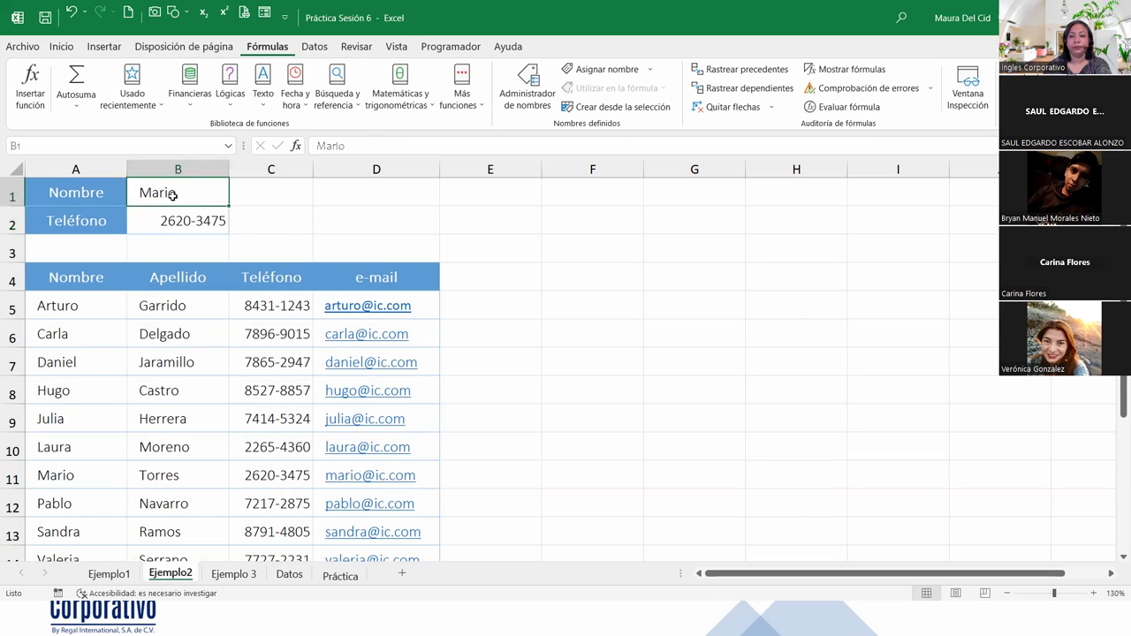
text(Maria)
key(Return)
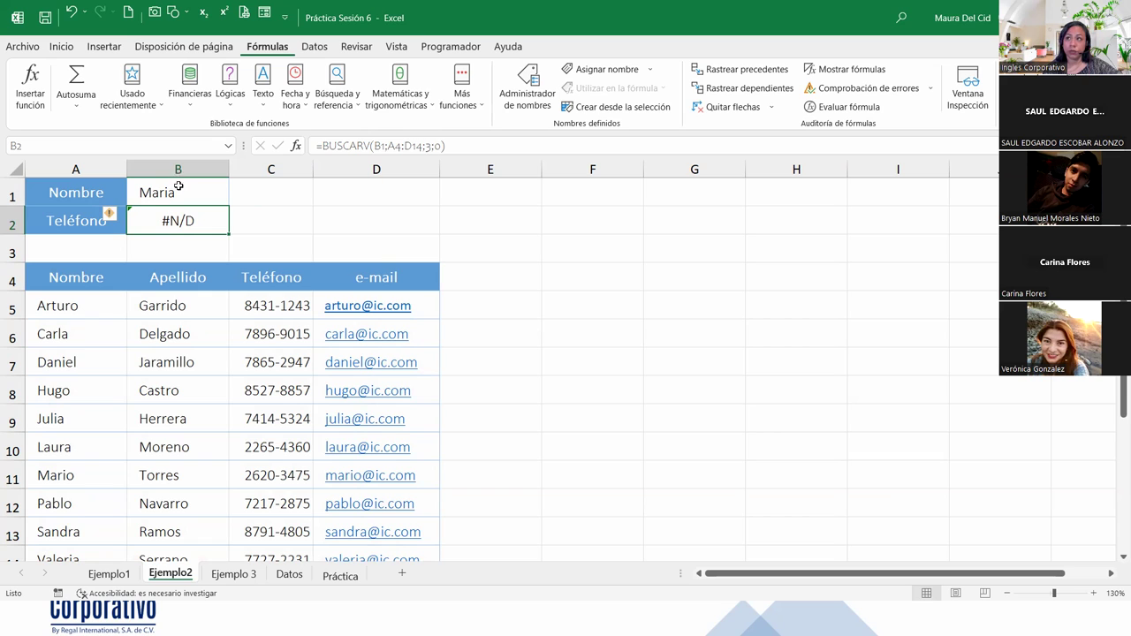
double_click(177, 189)
key(BackSpace)
text(o)
key(Return)
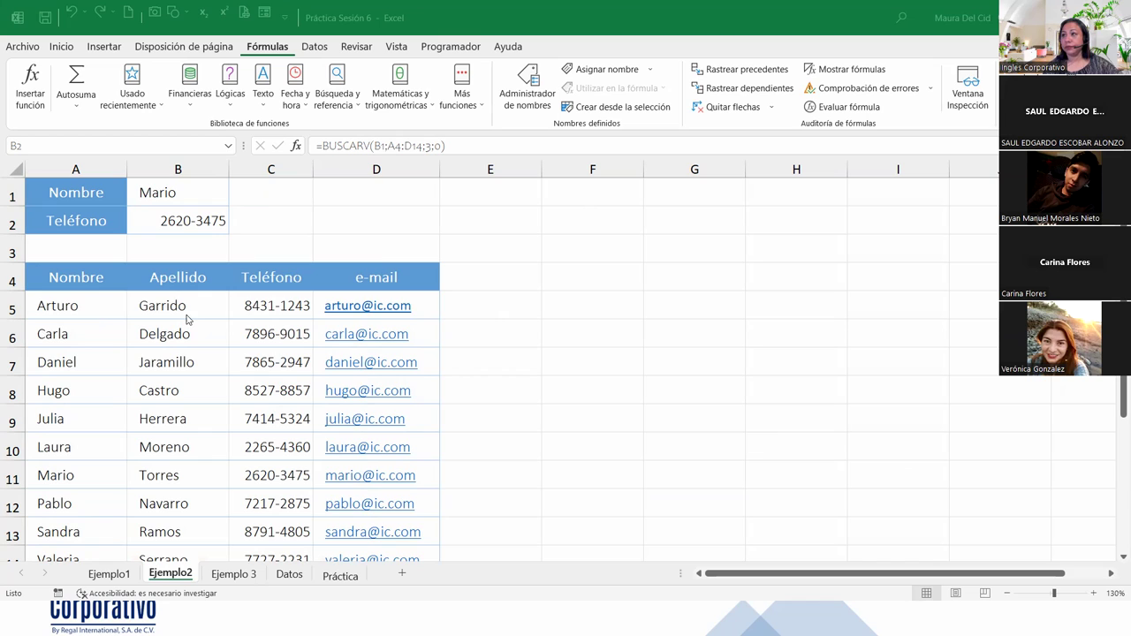
click(111, 307)
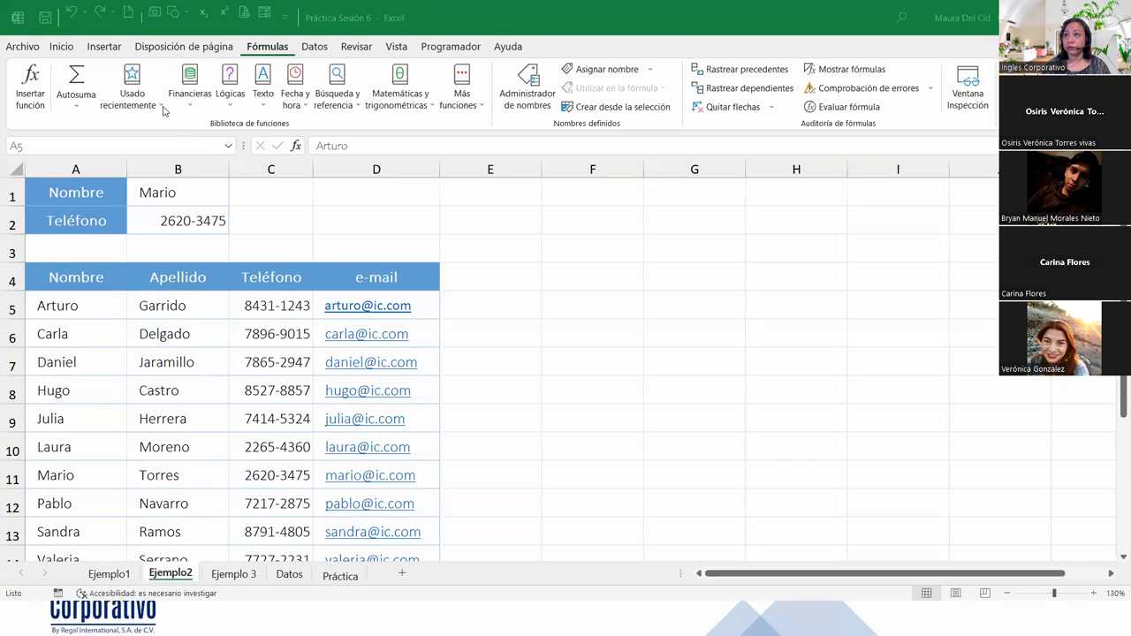
Step: Review the B2 BUSCARV formula unchanged, then move to the Ejemplo 3 sheet
click(196, 224)
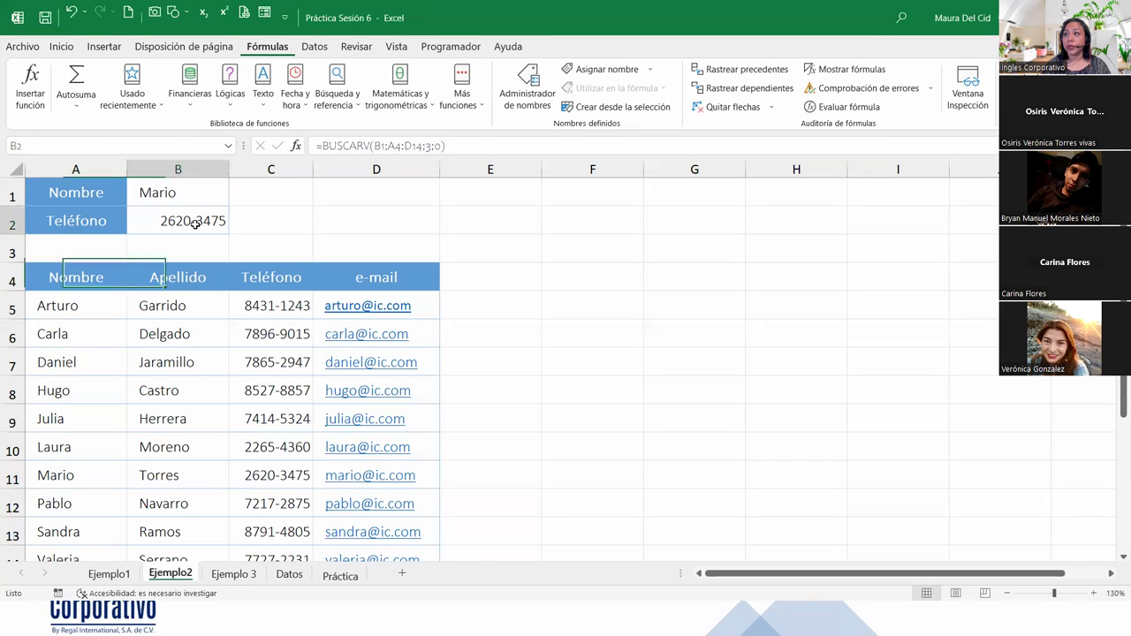
double_click(195, 224)
click(309, 221)
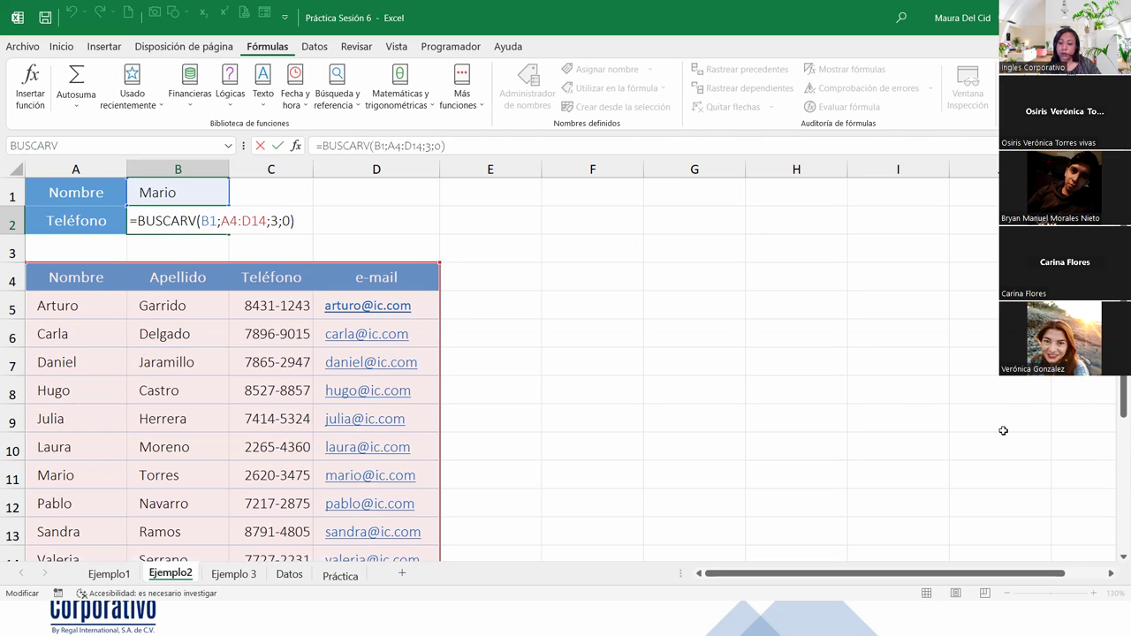
key(Return)
click(231, 581)
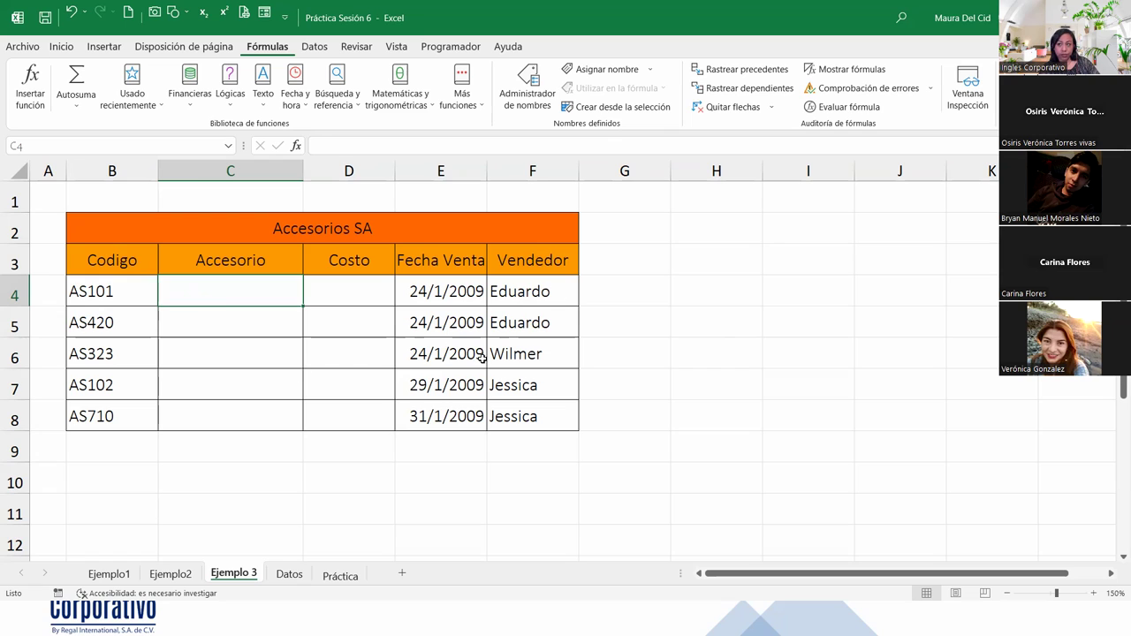
click(337, 293)
click(337, 310)
click(259, 322)
click(260, 351)
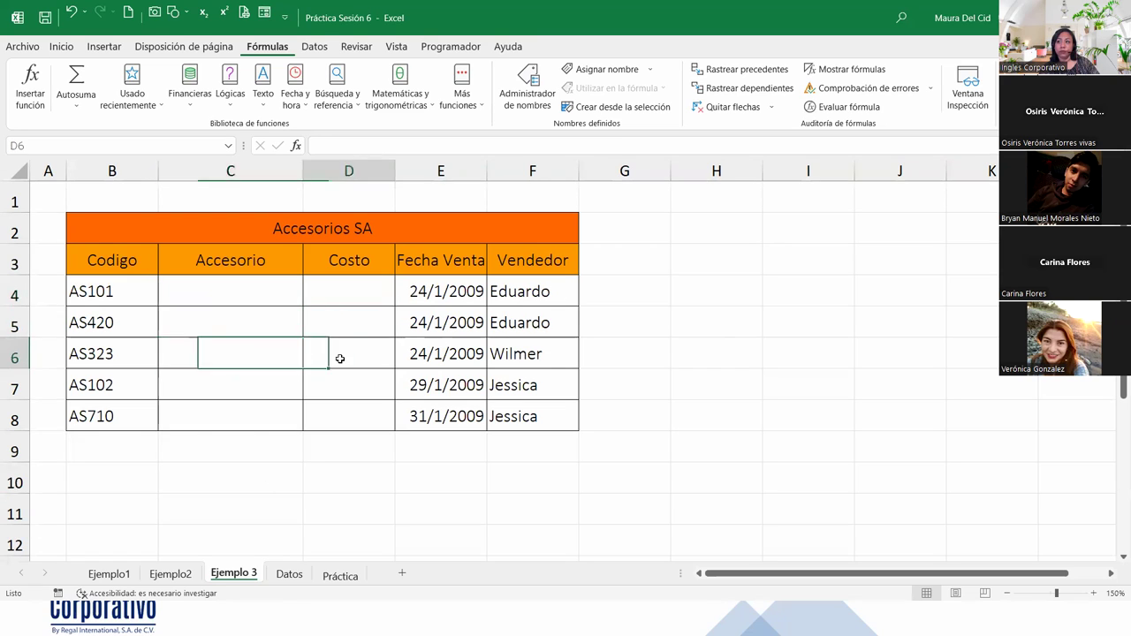
click(277, 292)
click(290, 574)
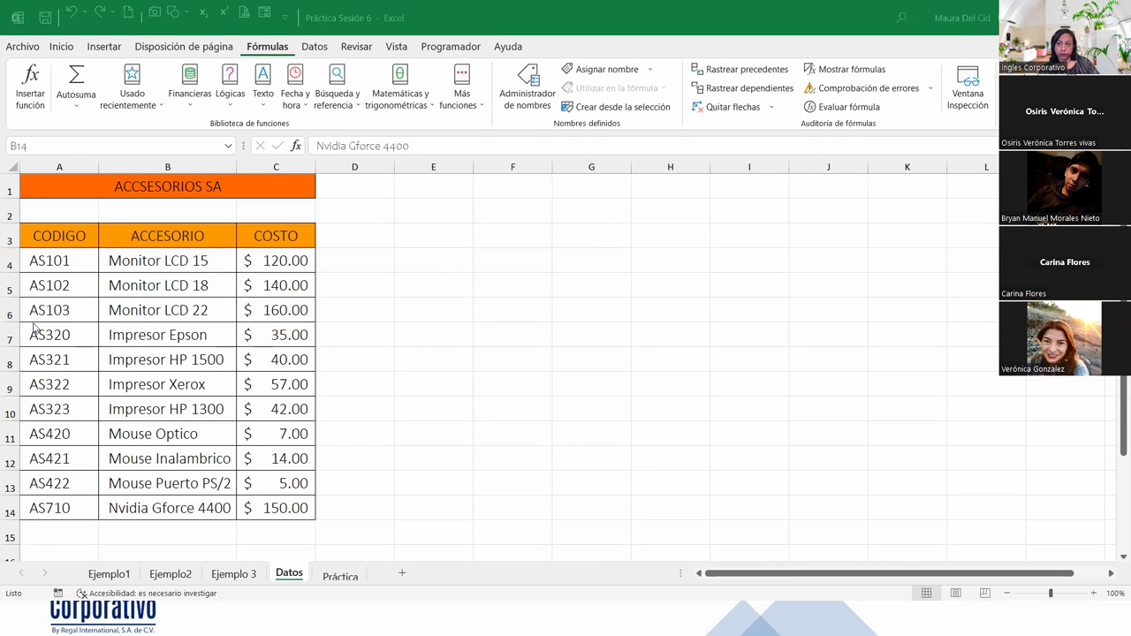
click(61, 167)
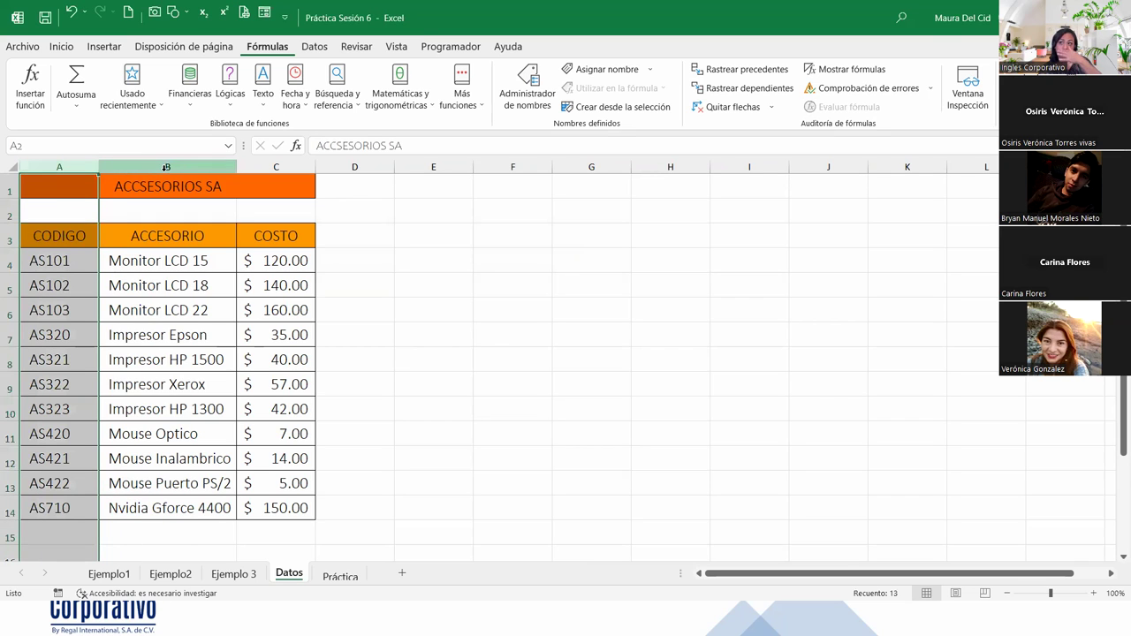
click(167, 167)
click(261, 167)
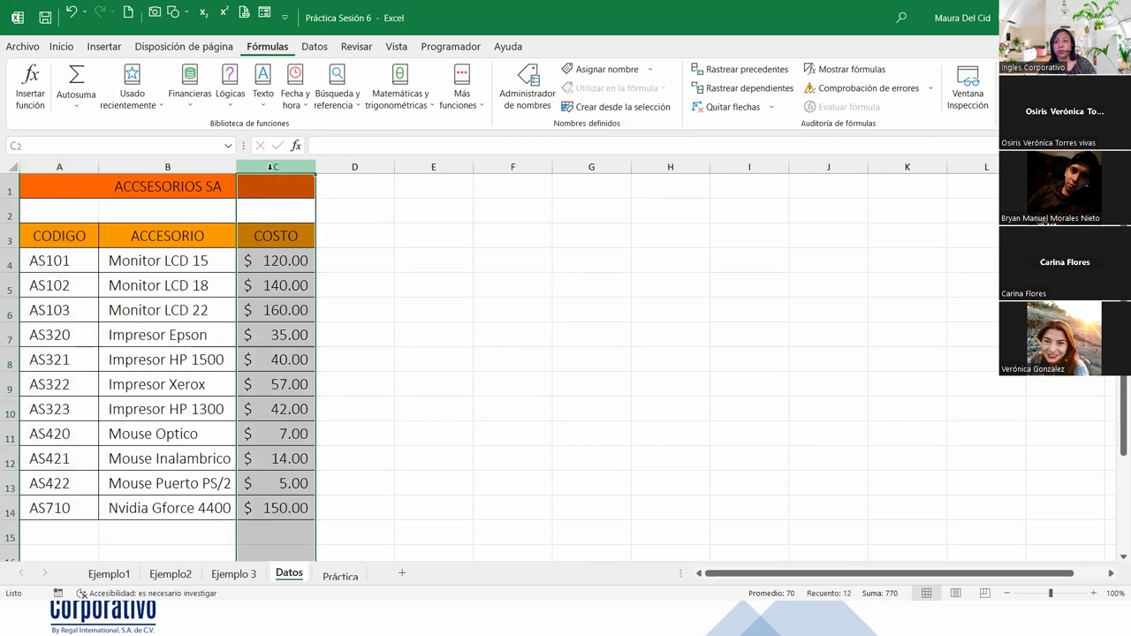
click(44, 236)
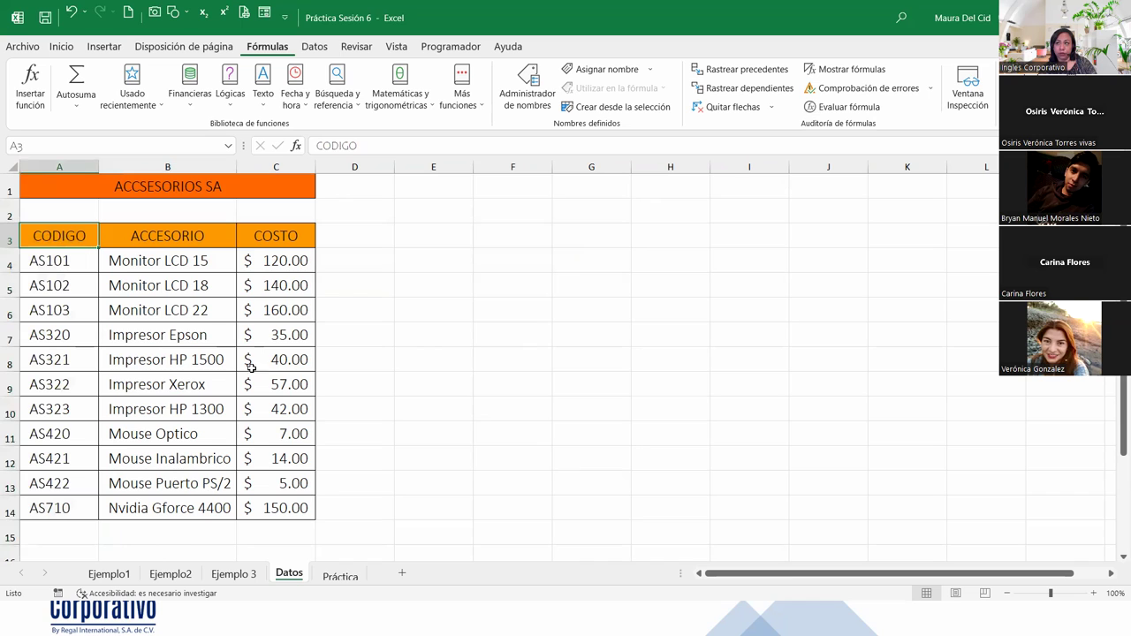
click(233, 574)
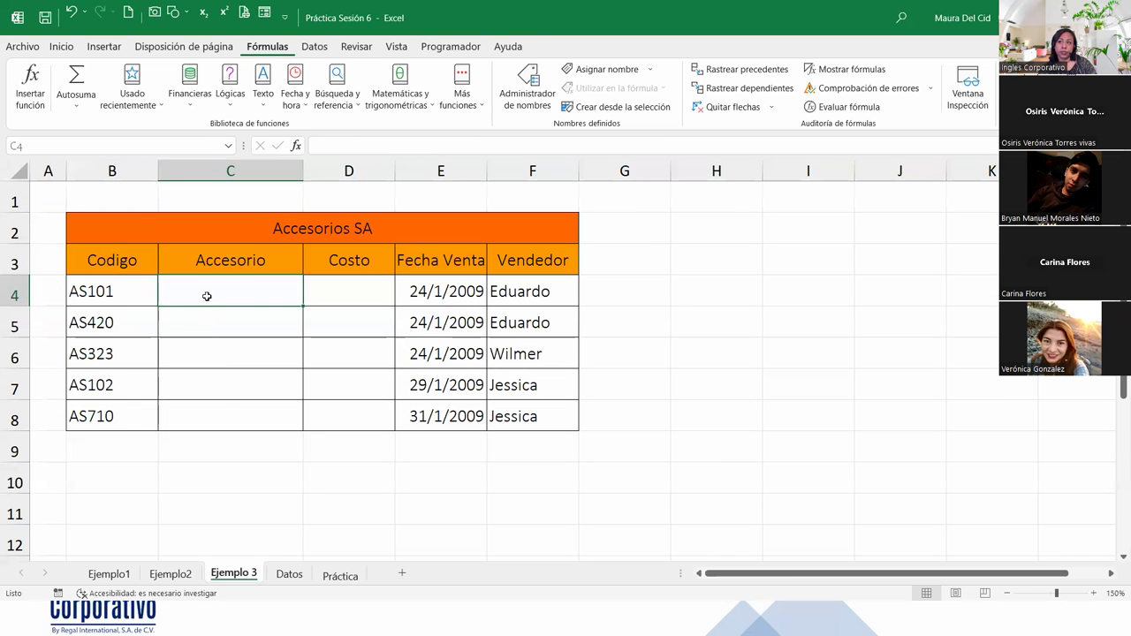
click(350, 295)
click(223, 292)
click(341, 292)
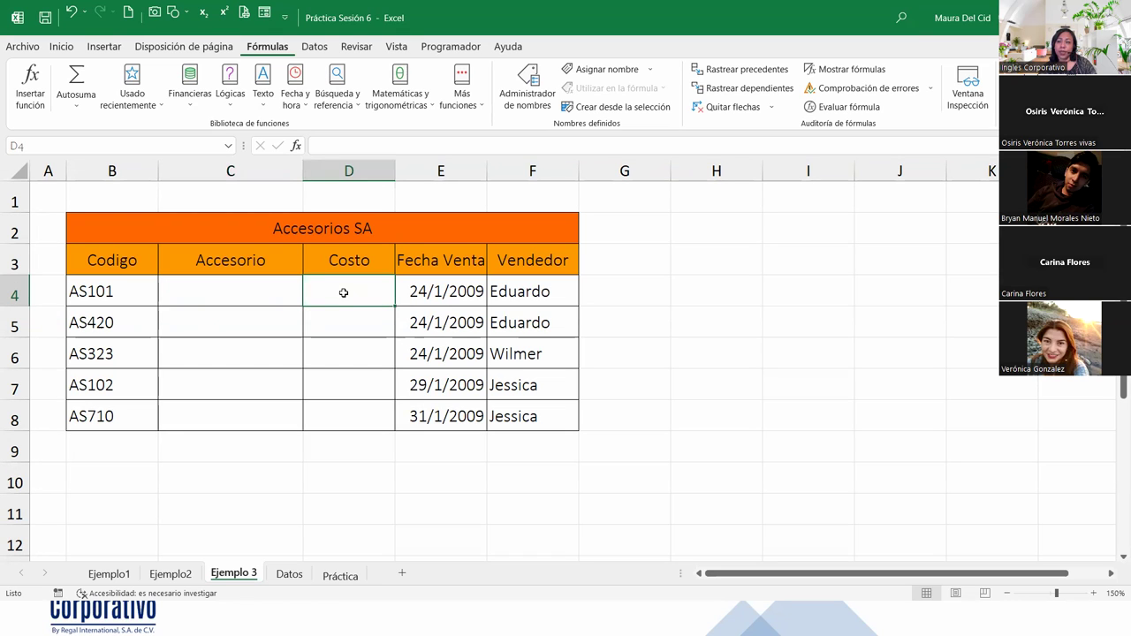
click(91, 295)
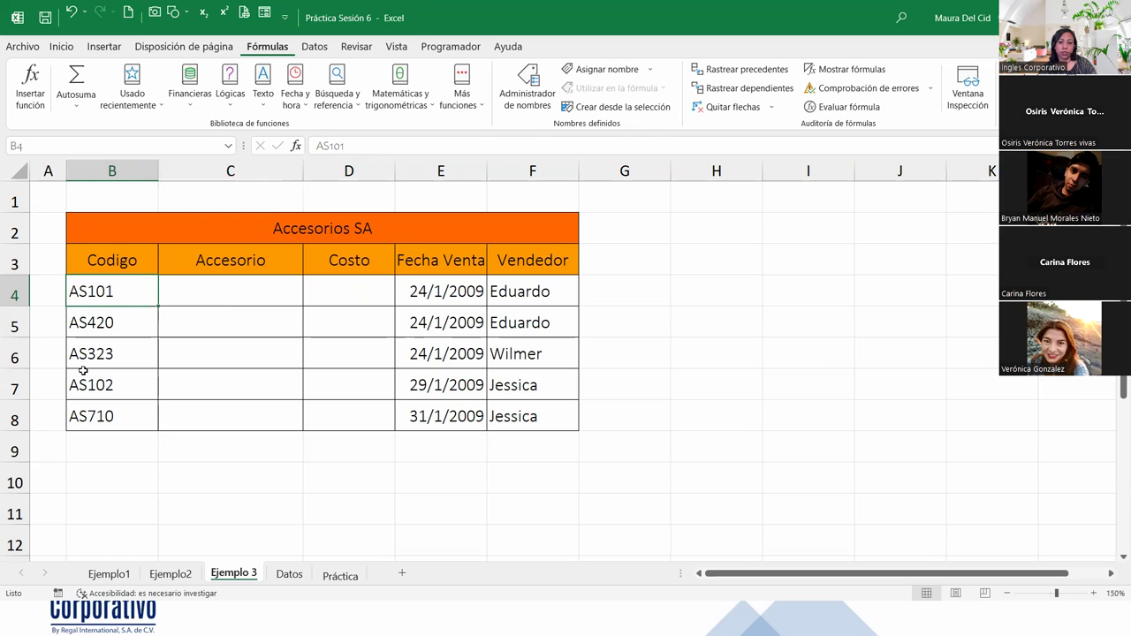
click(262, 294)
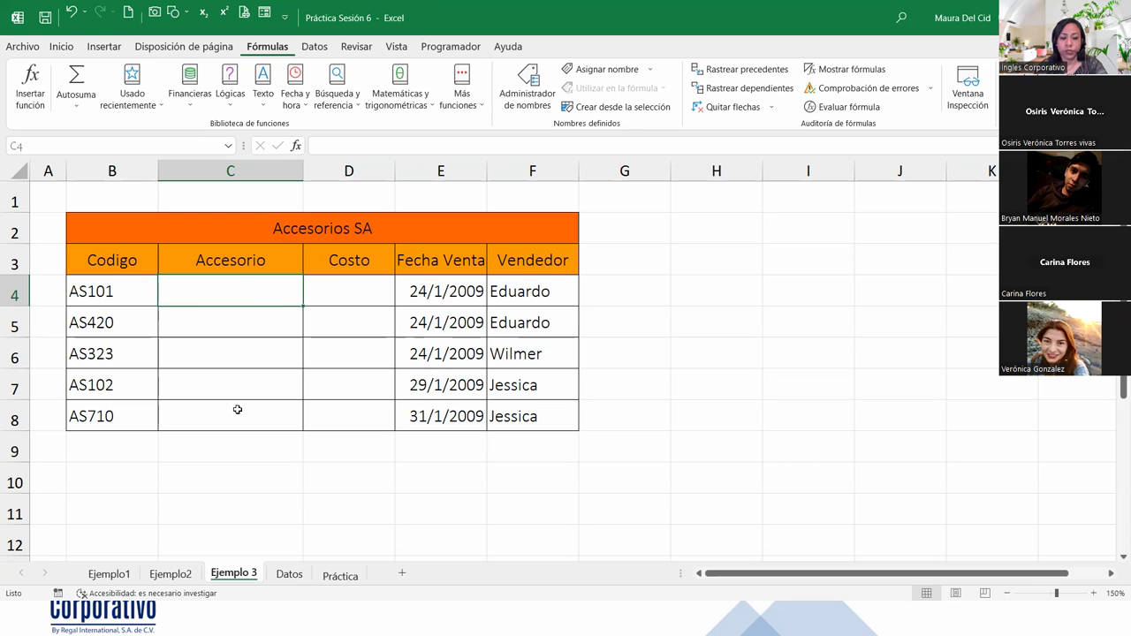
Step: In C4, start =BUSCARV(B4; and go to the Datos sheet for the table
text(=buscarv)
key(Tab)
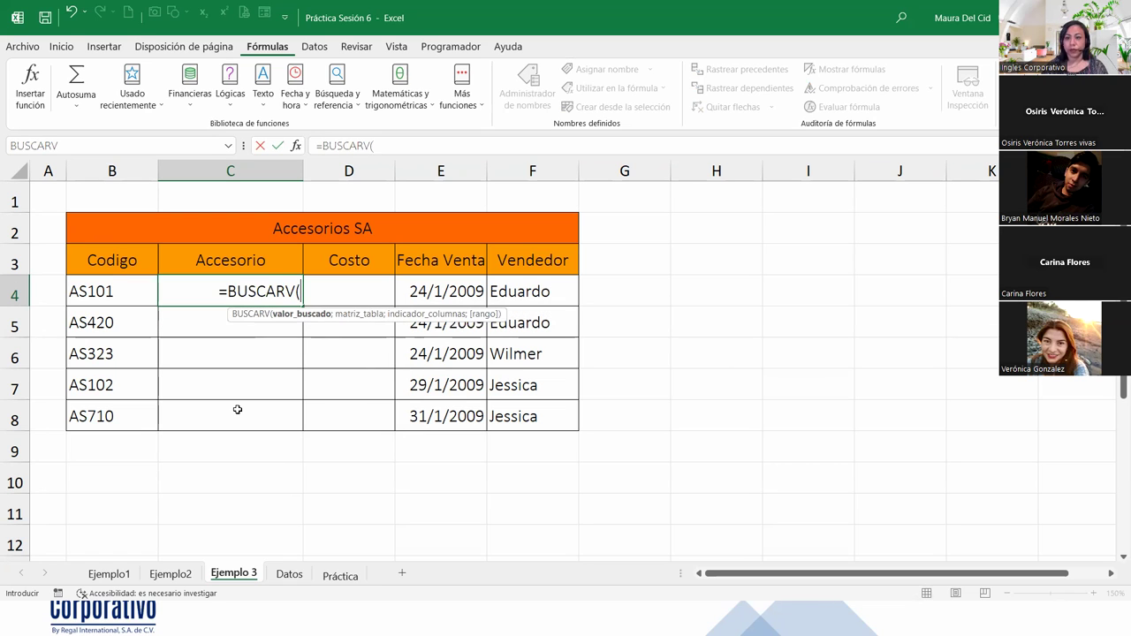
click(123, 305)
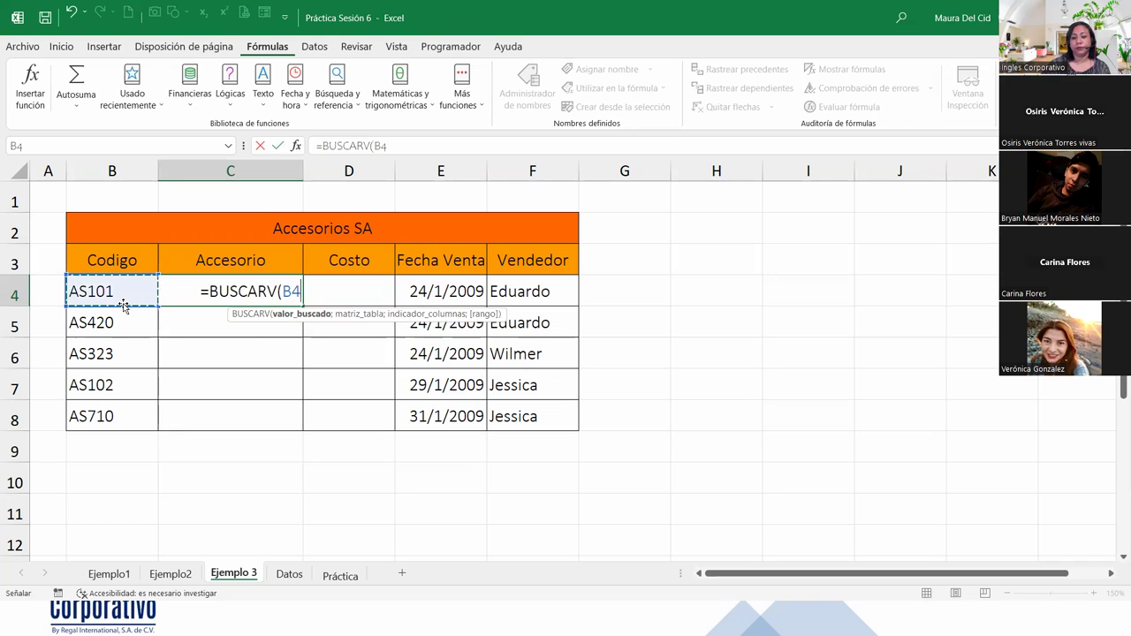
text(;)
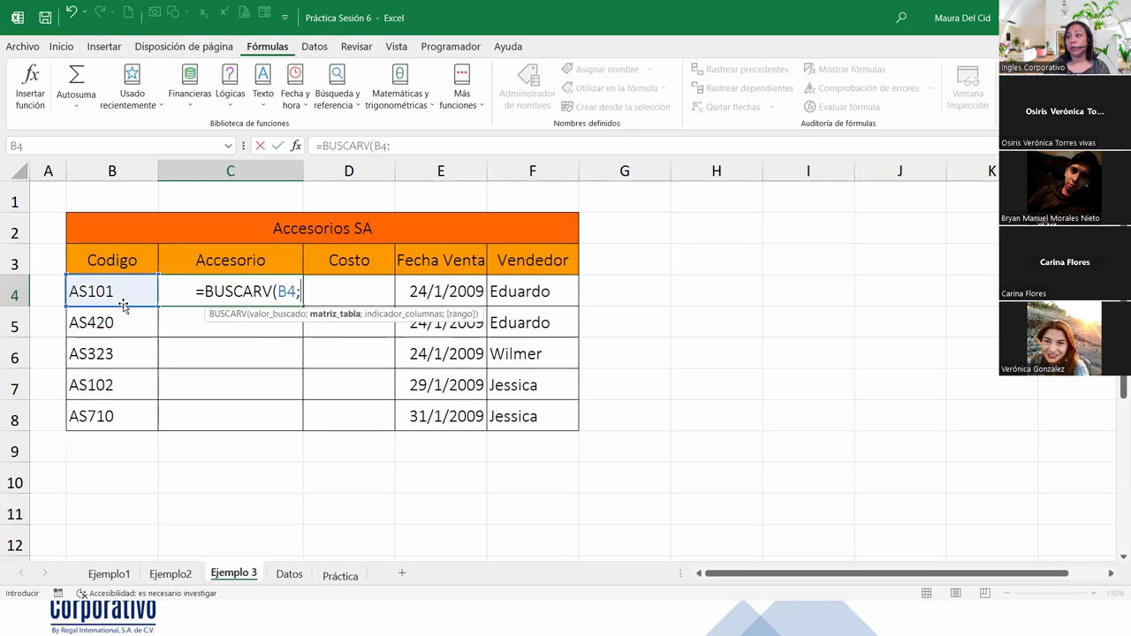
click(289, 574)
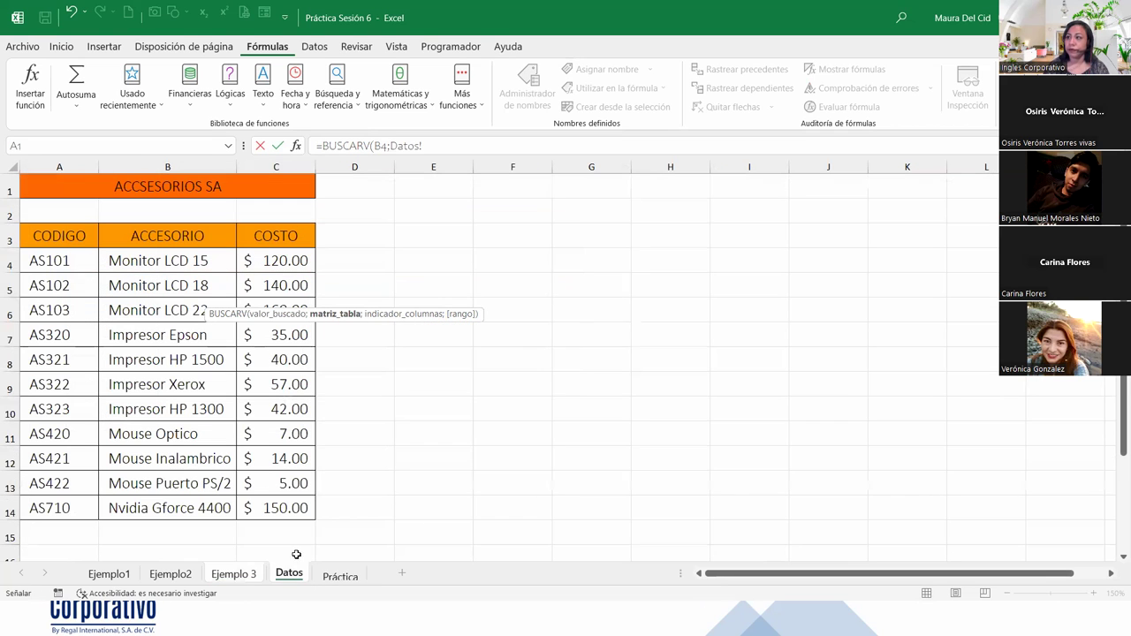
Step: Select Datos!A3:C14 and add column 2 with exact match: =BUSCARV(B4;Datos!A3:C14;2;0)
drag(60, 237, 284, 510)
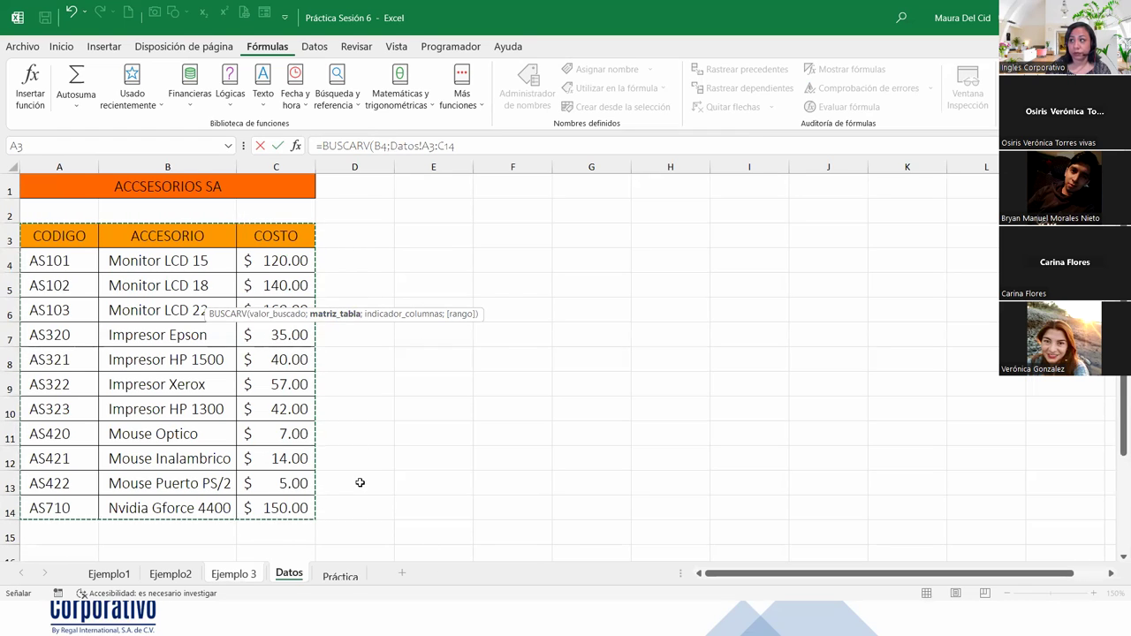
text(;)
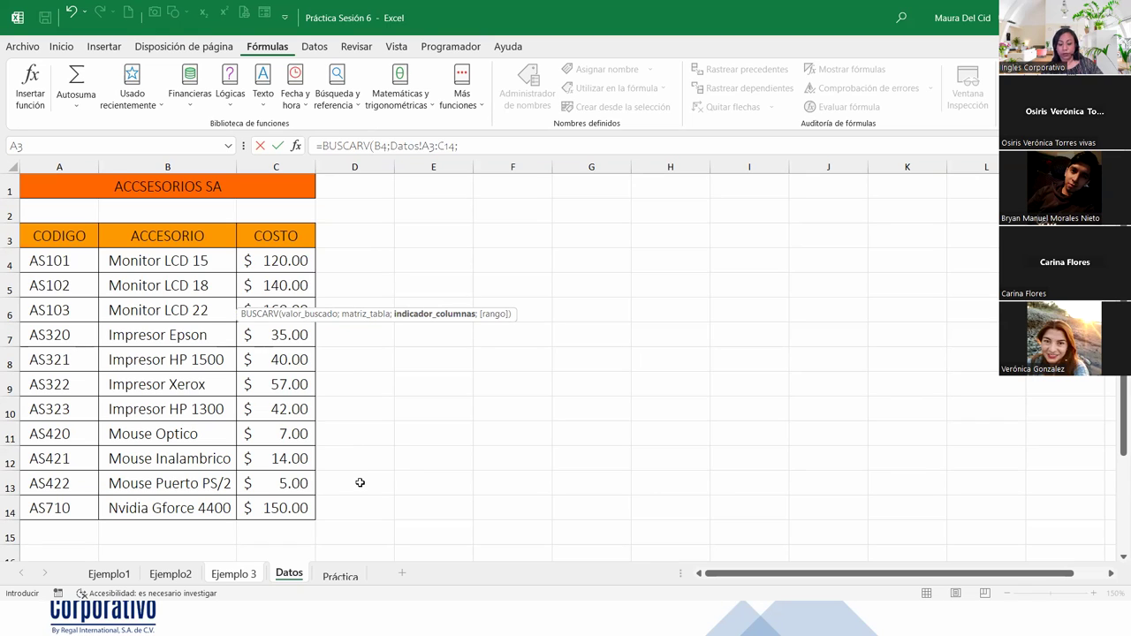
text(2)
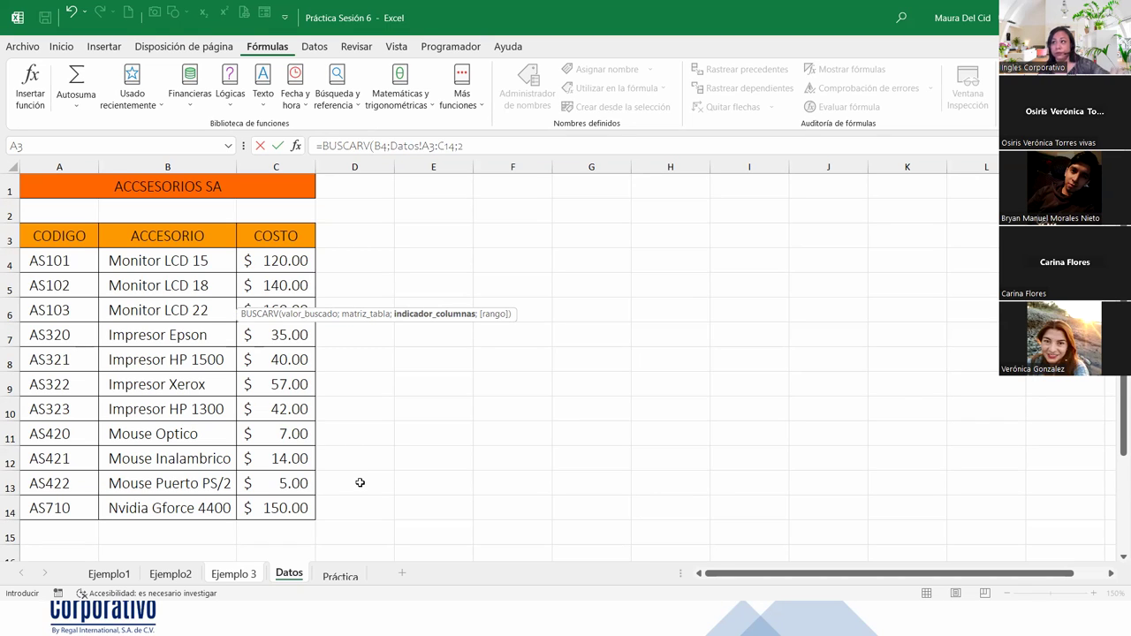
text(;)
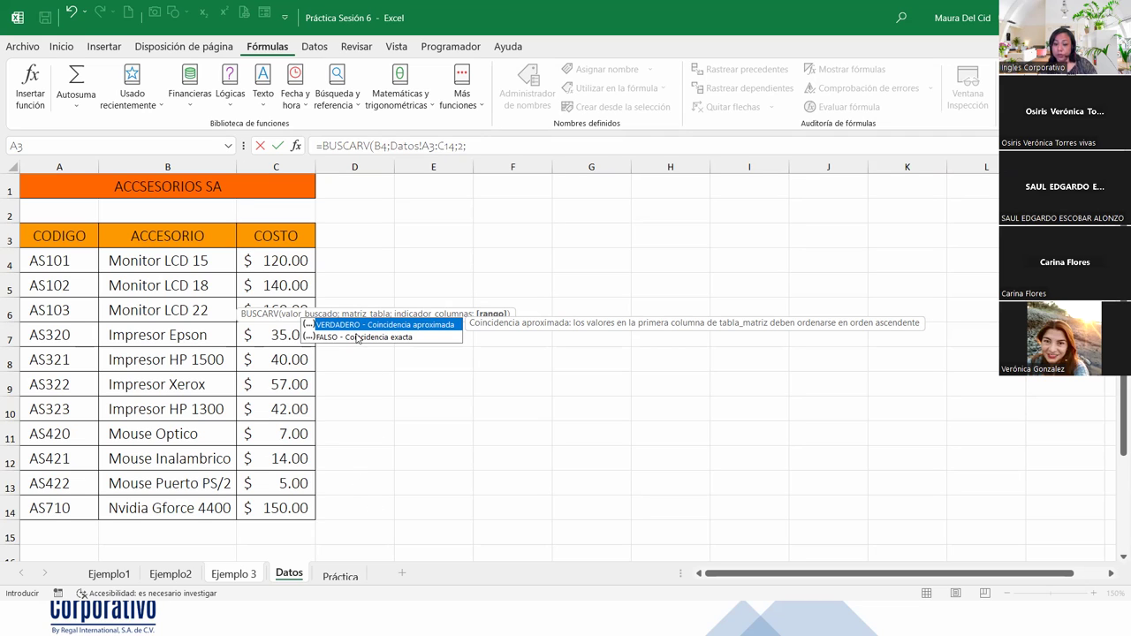
text(0)
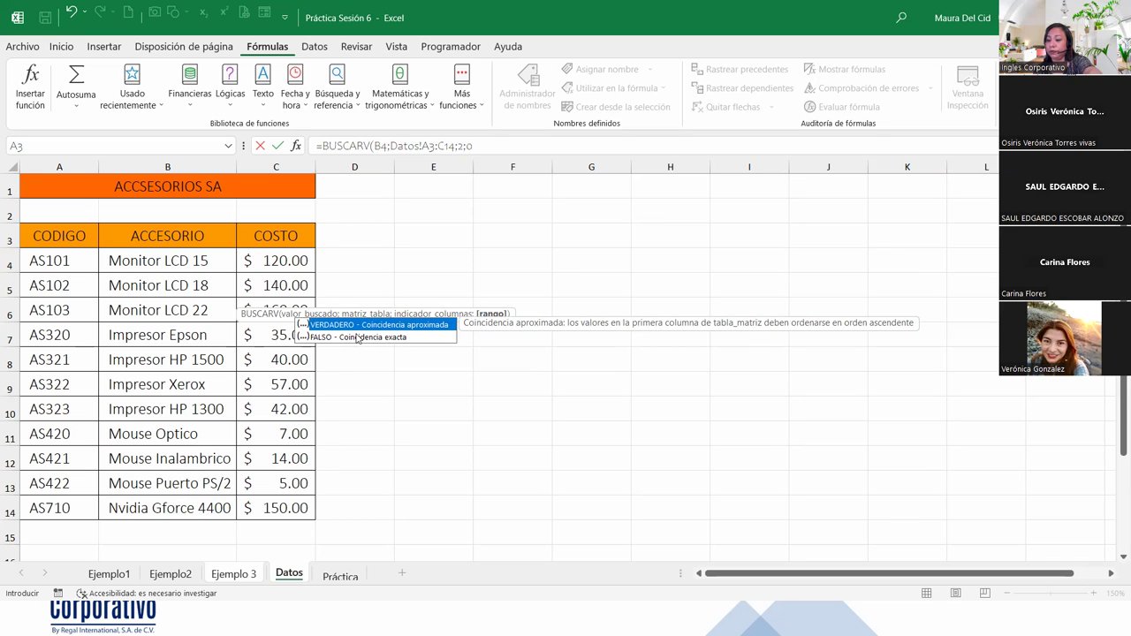
text())
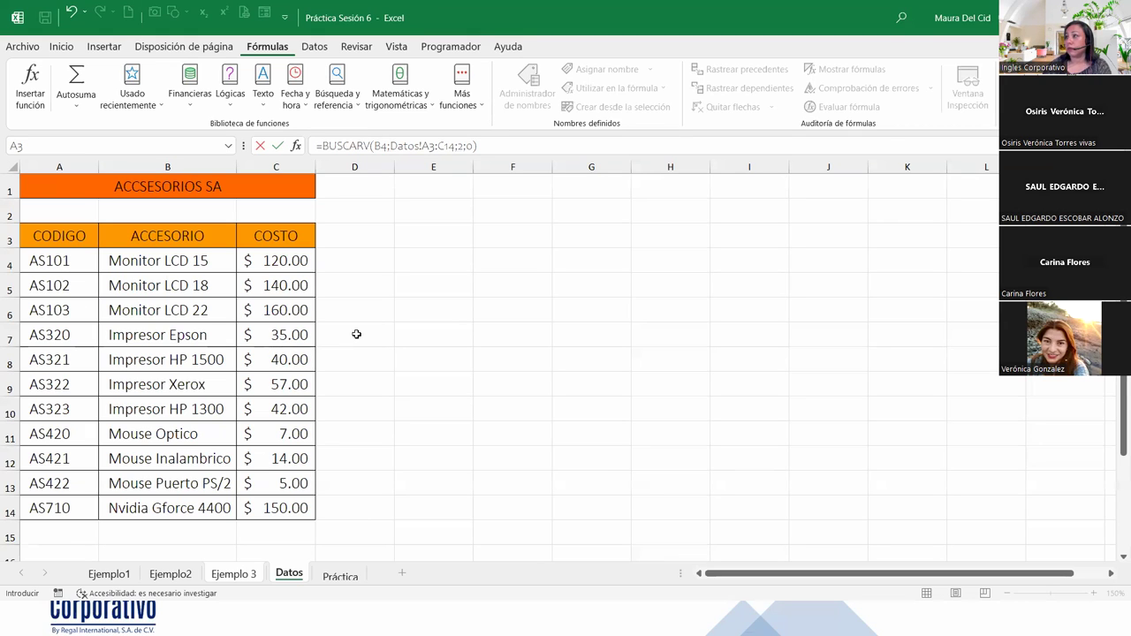
key(ctrl+Page_Up)
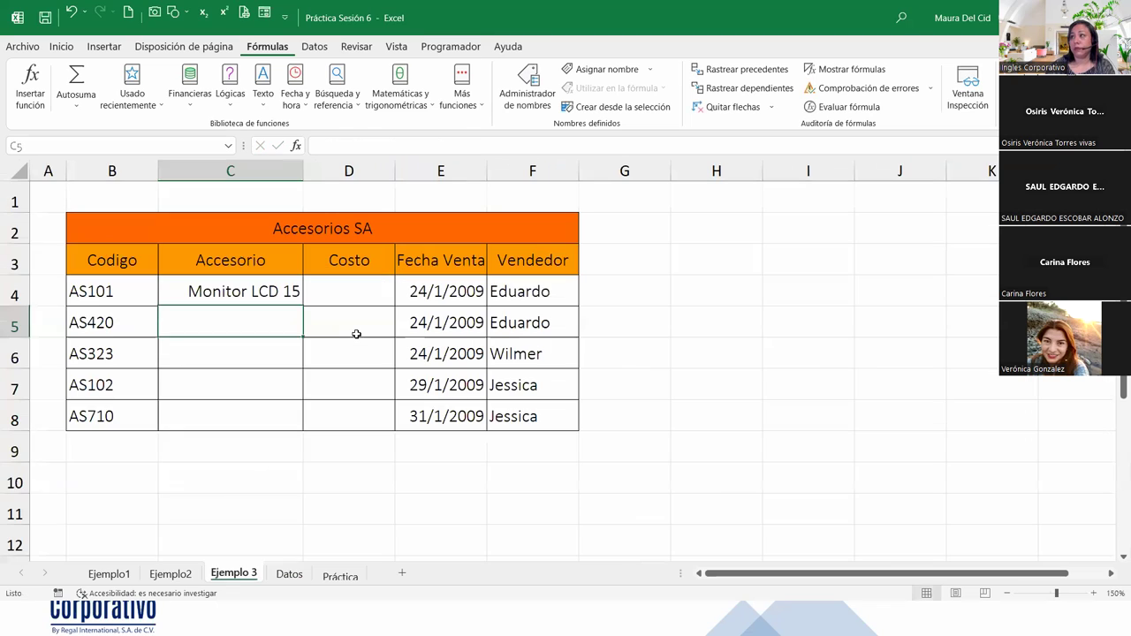
click(248, 297)
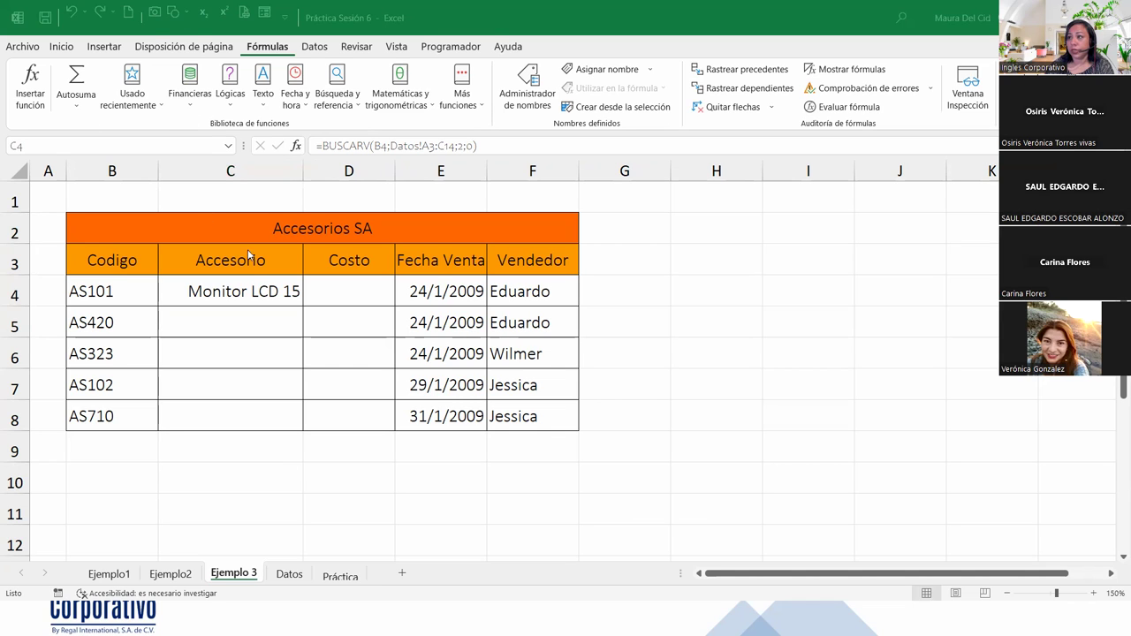
double_click(261, 291)
key(End)
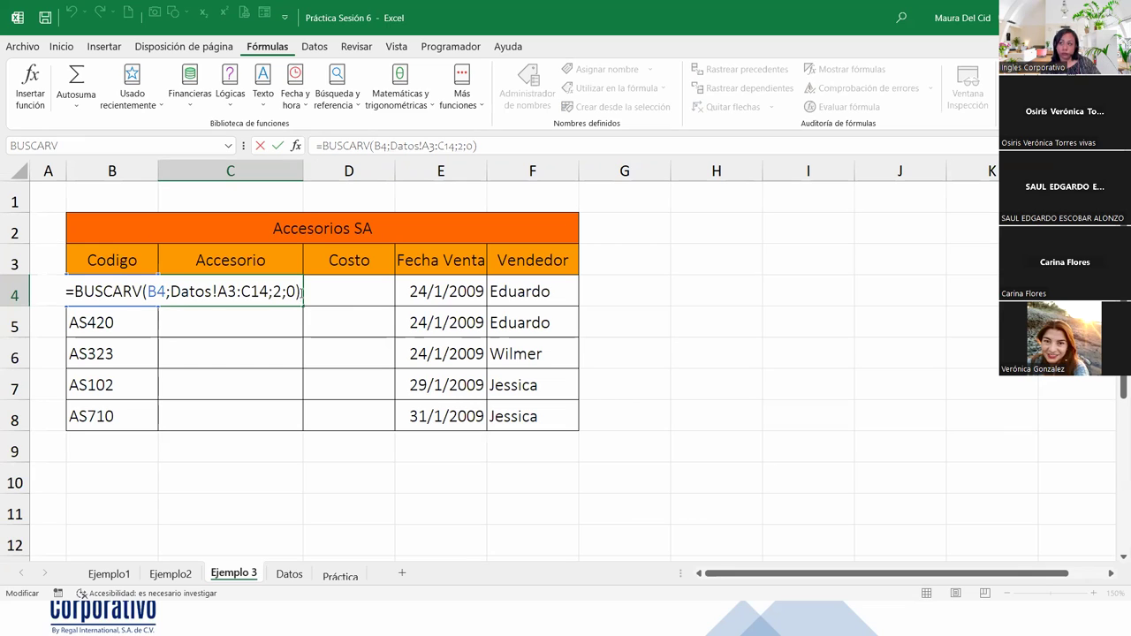
key(Return)
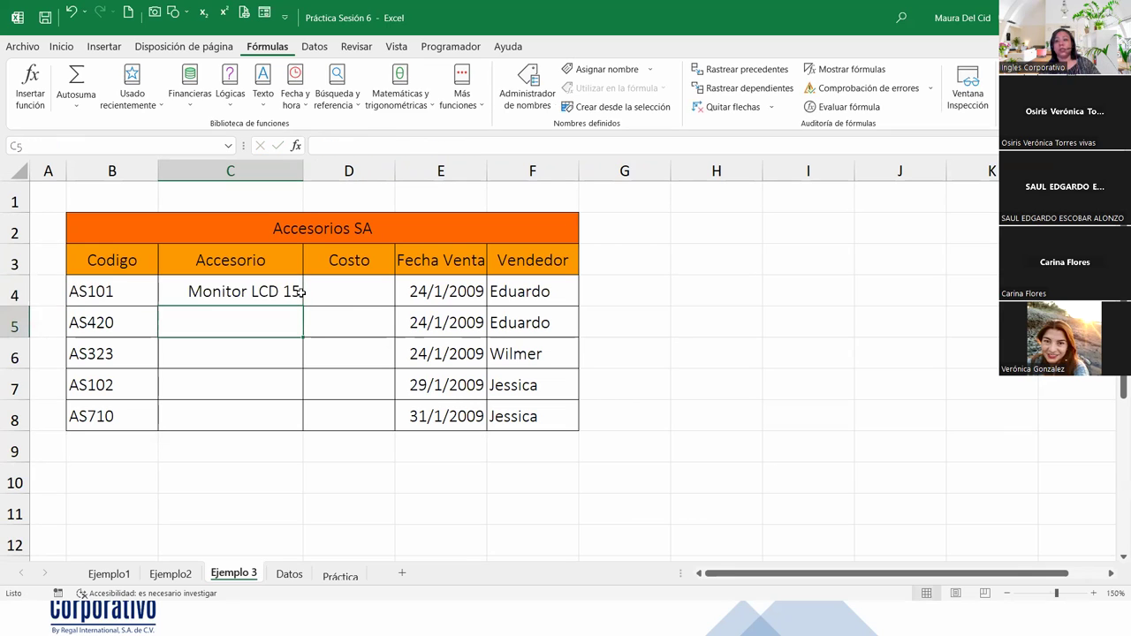
Step: Fill the C4 lookup down to C8, giving Mouse Optico, Impresor HP 1300, #N/D, Nvidia Gforce 4400
click(299, 291)
click(337, 296)
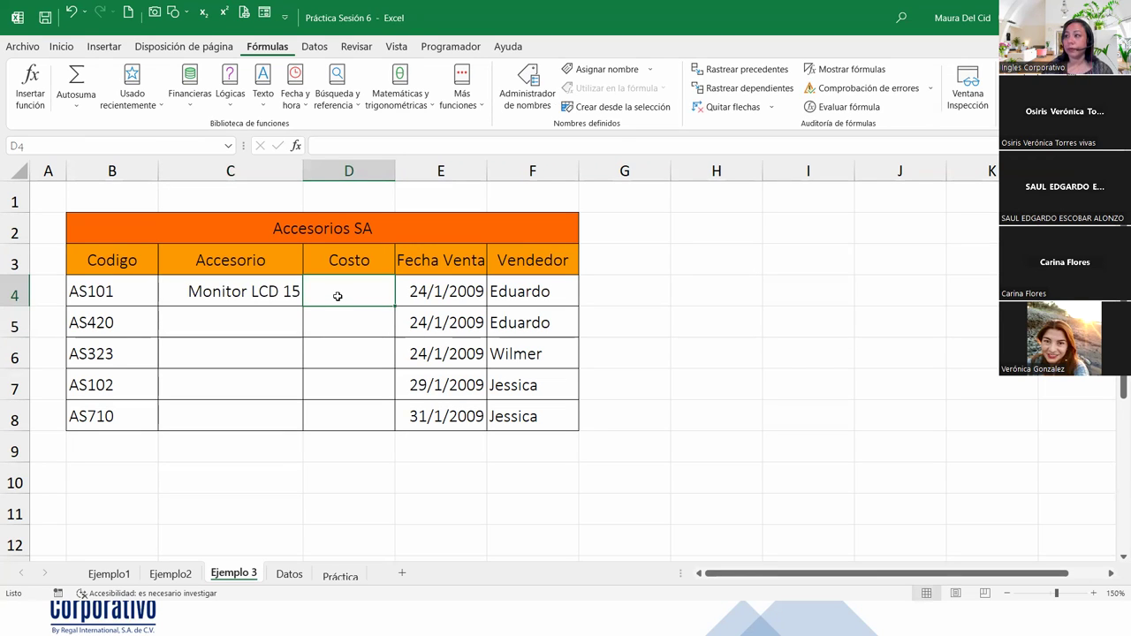
click(299, 301)
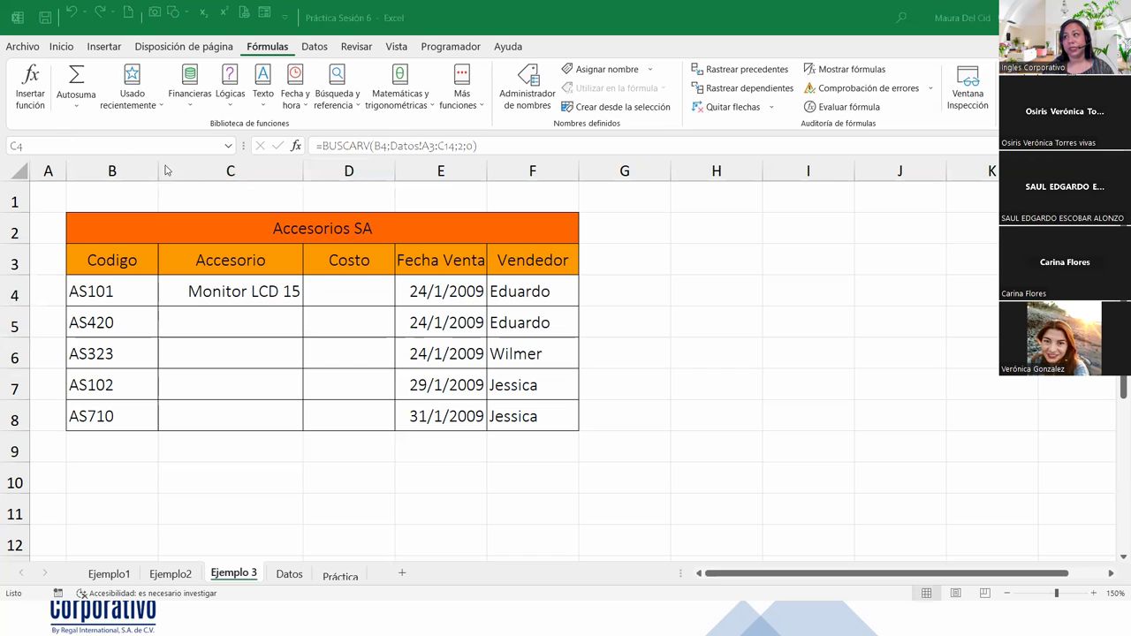
click(283, 294)
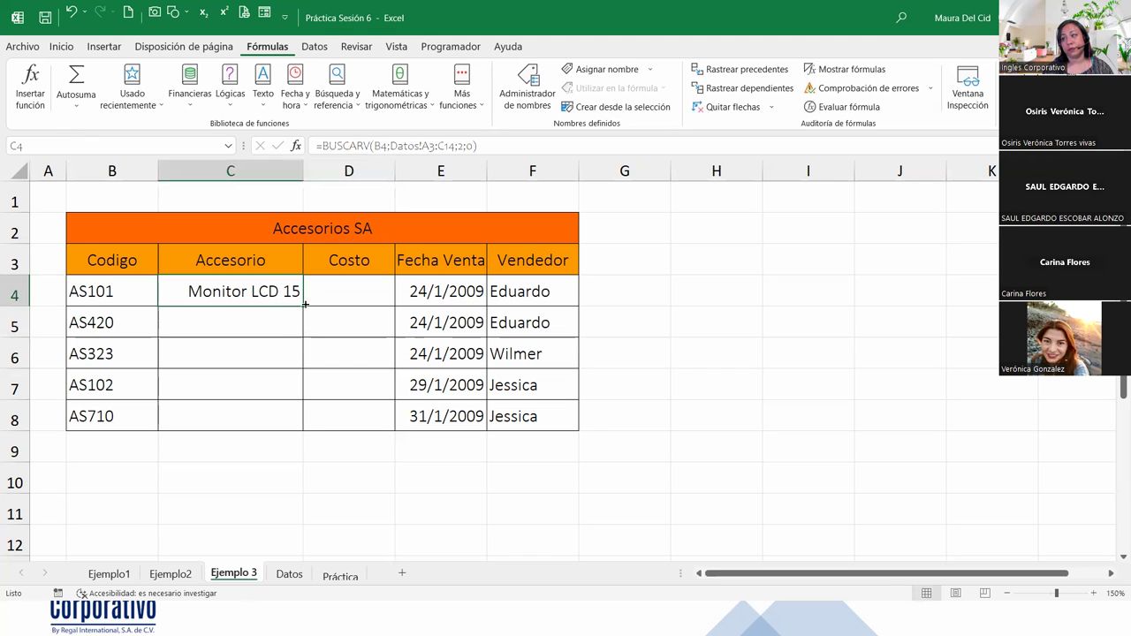
double_click(305, 303)
click(251, 378)
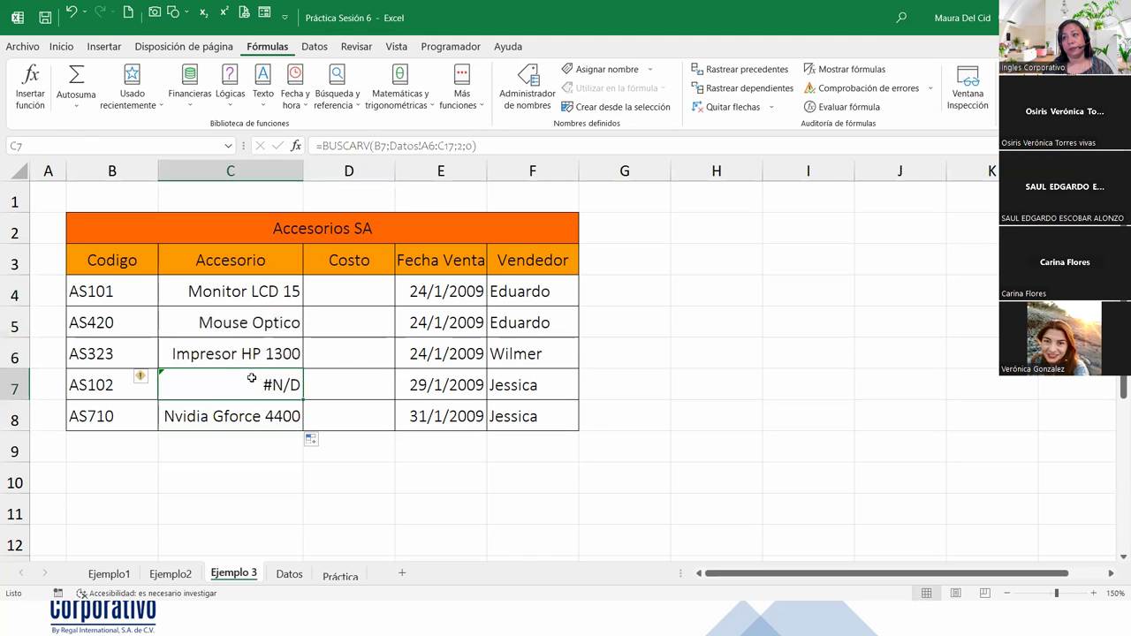
Step: Check the Datos sheet for the AS102 code, then return to Ejemplo 3
click(289, 575)
click(44, 237)
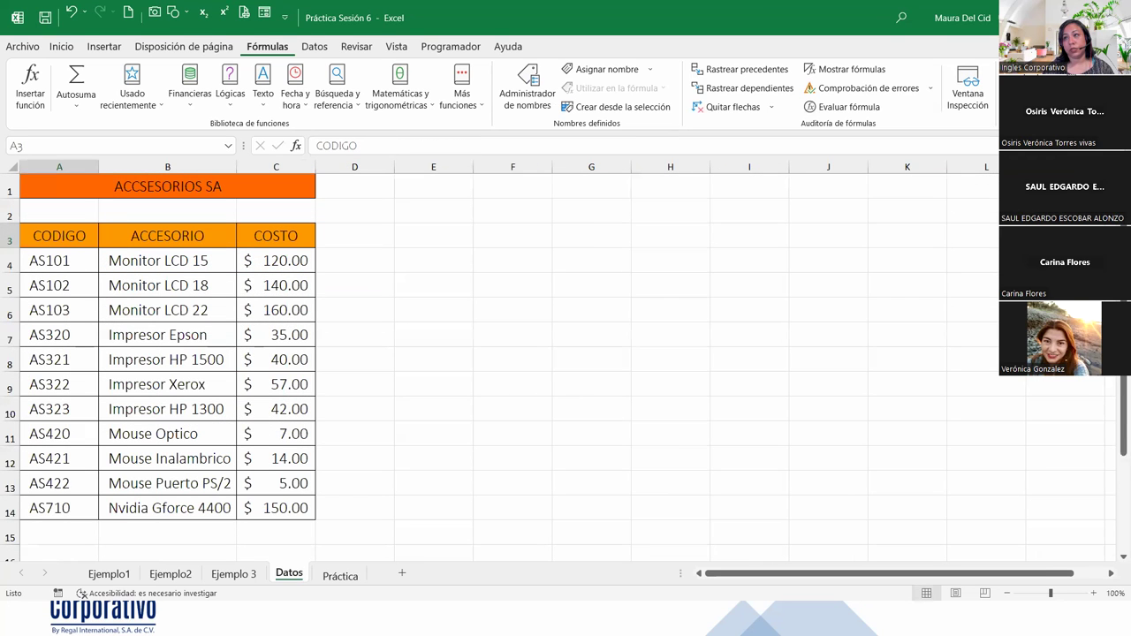
click(10, 290)
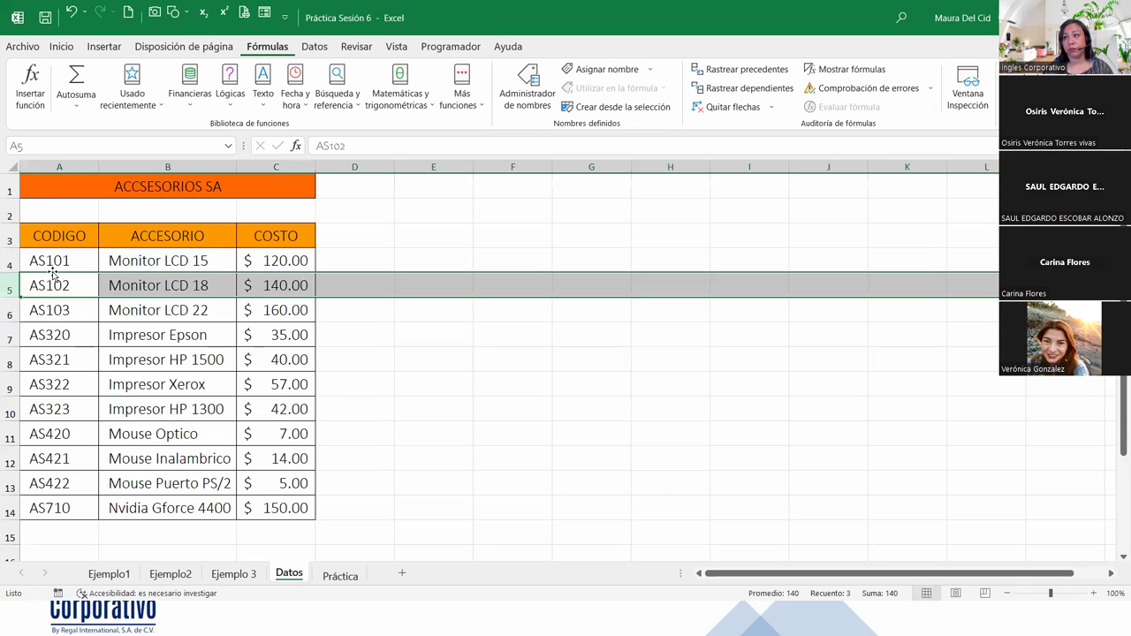
click(53, 261)
click(233, 574)
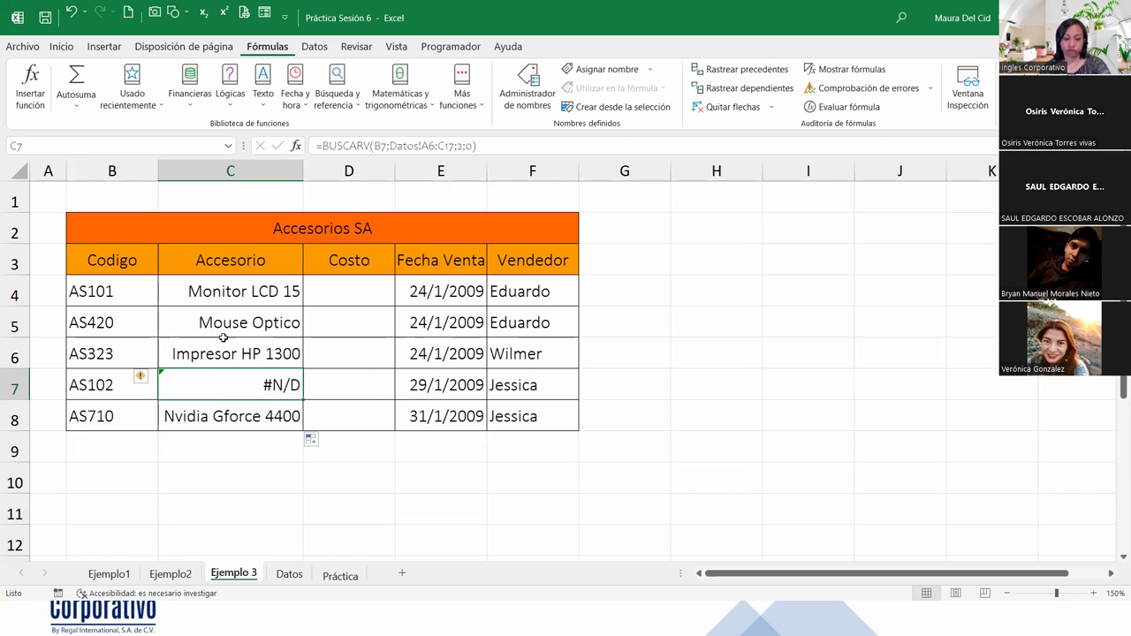
Step: Undo the copied-down lookups and lock C4's table range as Datos!$A$3:$C$14
key(ctrl+z)
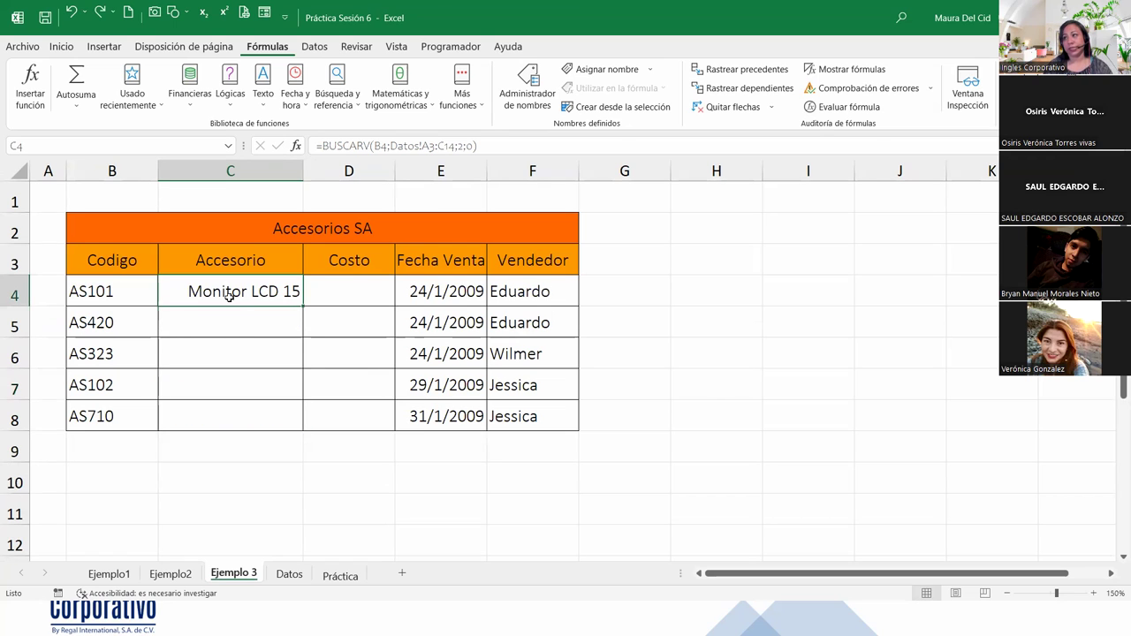
double_click(230, 294)
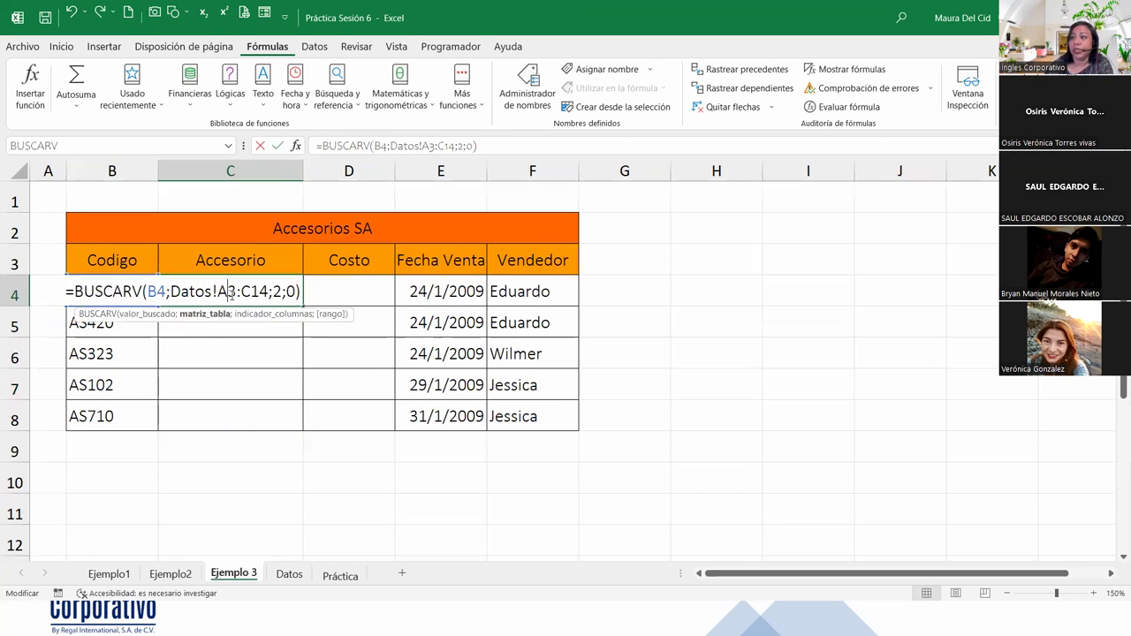
click(221, 314)
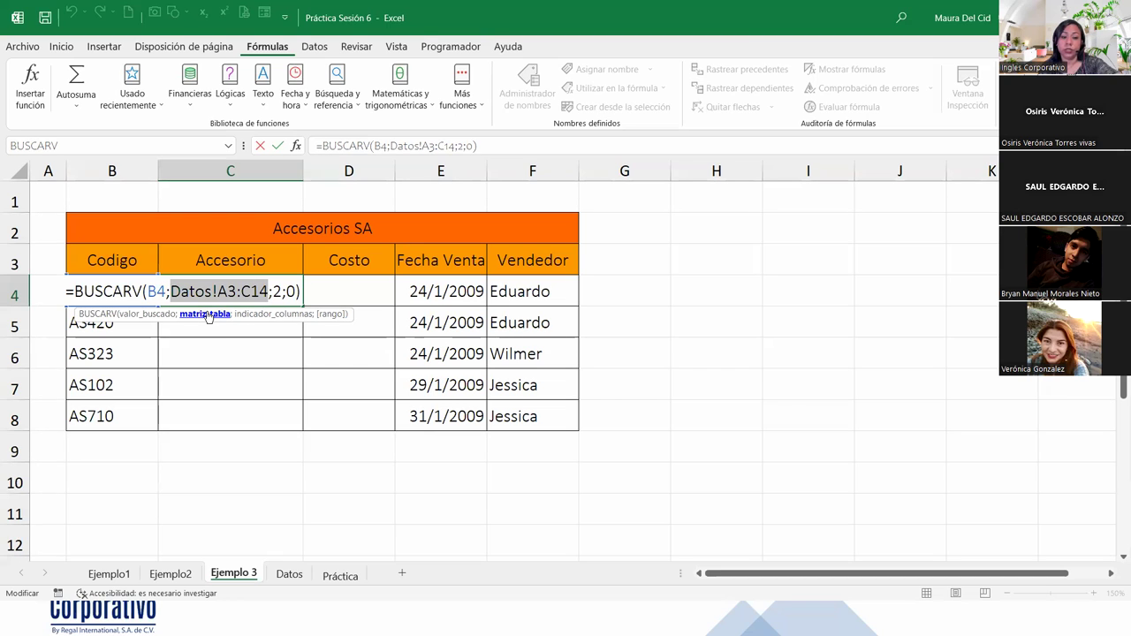
key(F4)
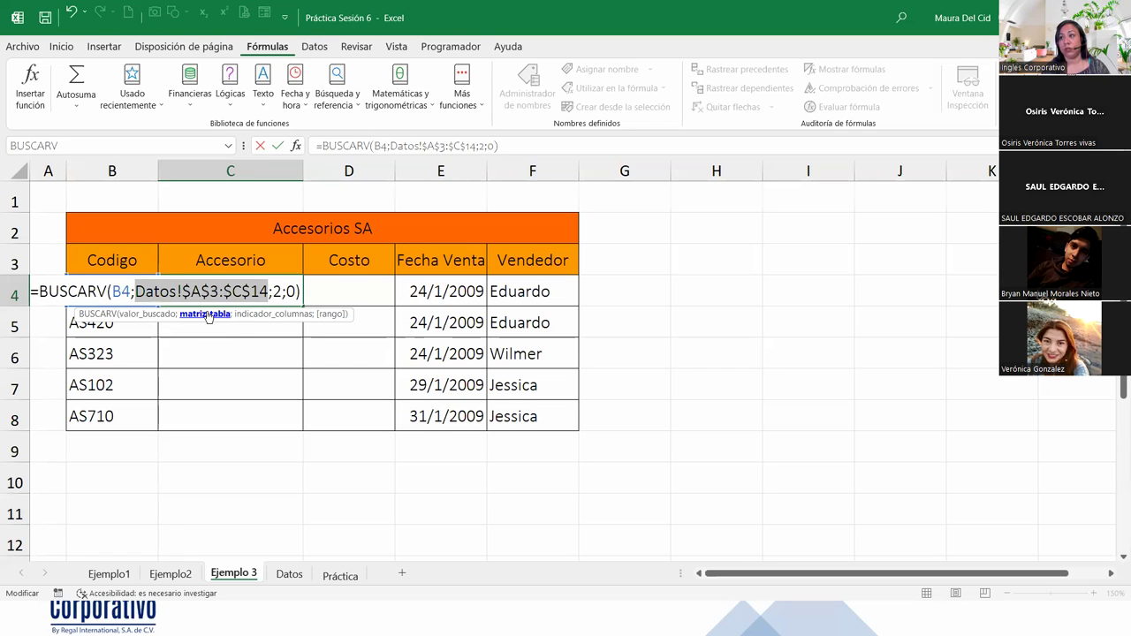
click(301, 291)
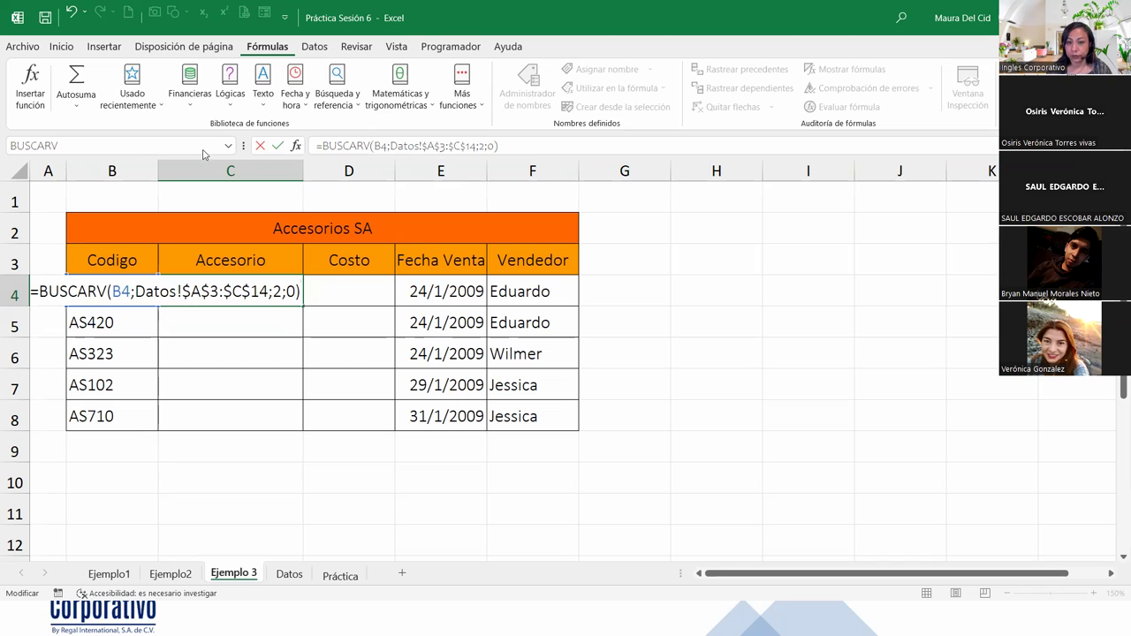
Step: Commit the locked C4 lookup and copy it down the Accesorio column to C8
key(Return)
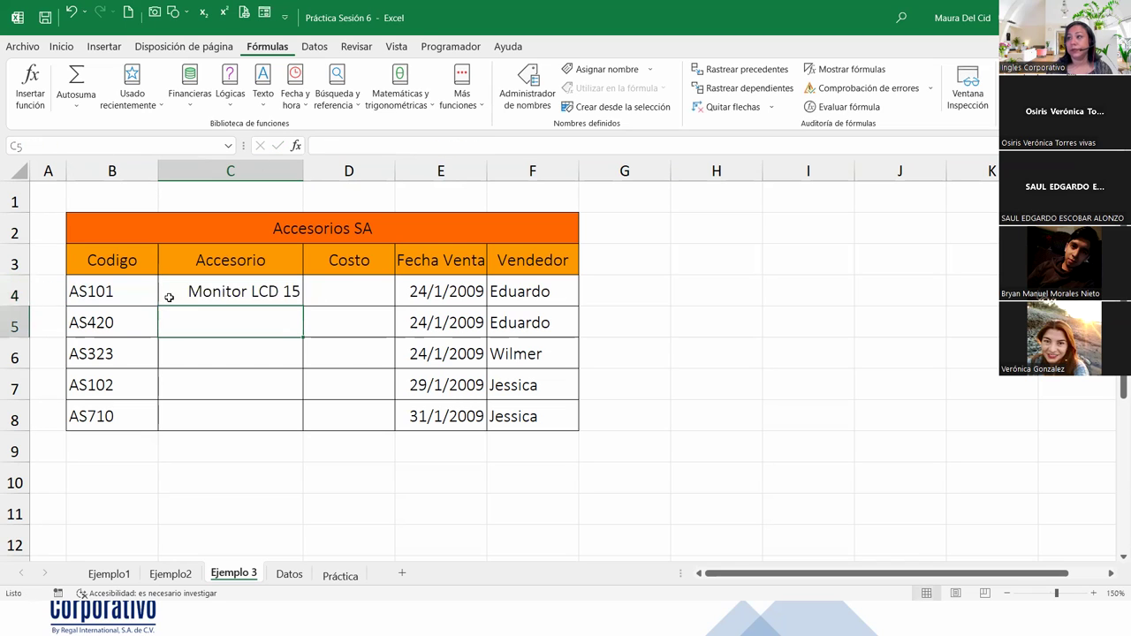
click(279, 294)
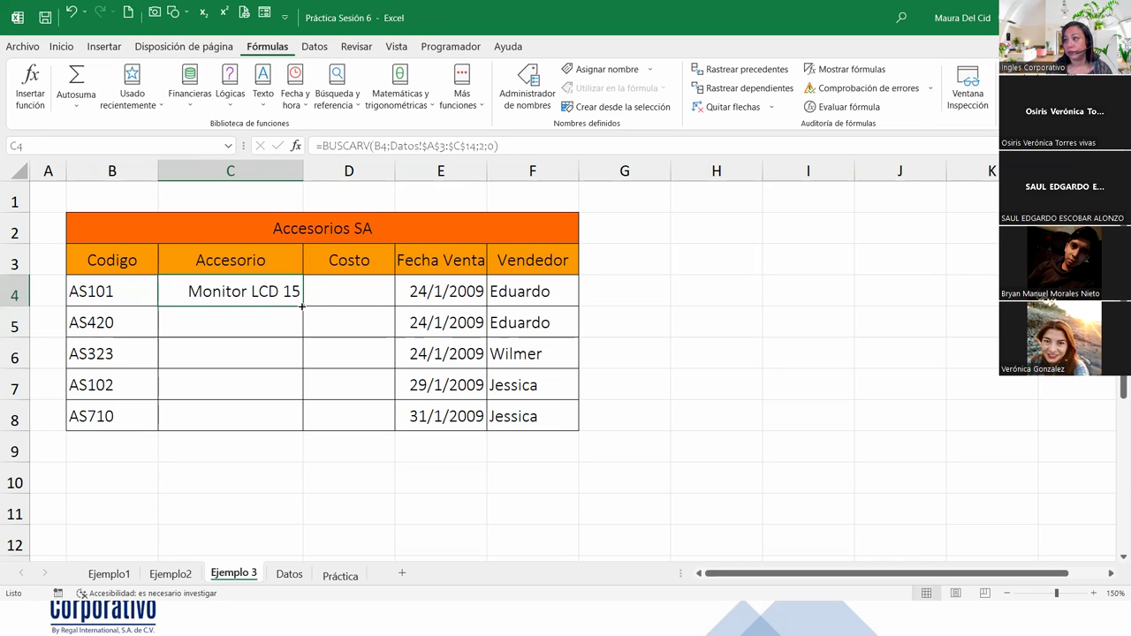
double_click(302, 306)
Step: Check the copied lookups in C5–C8, with AS102 now returning Monitor LCD 18
click(240, 384)
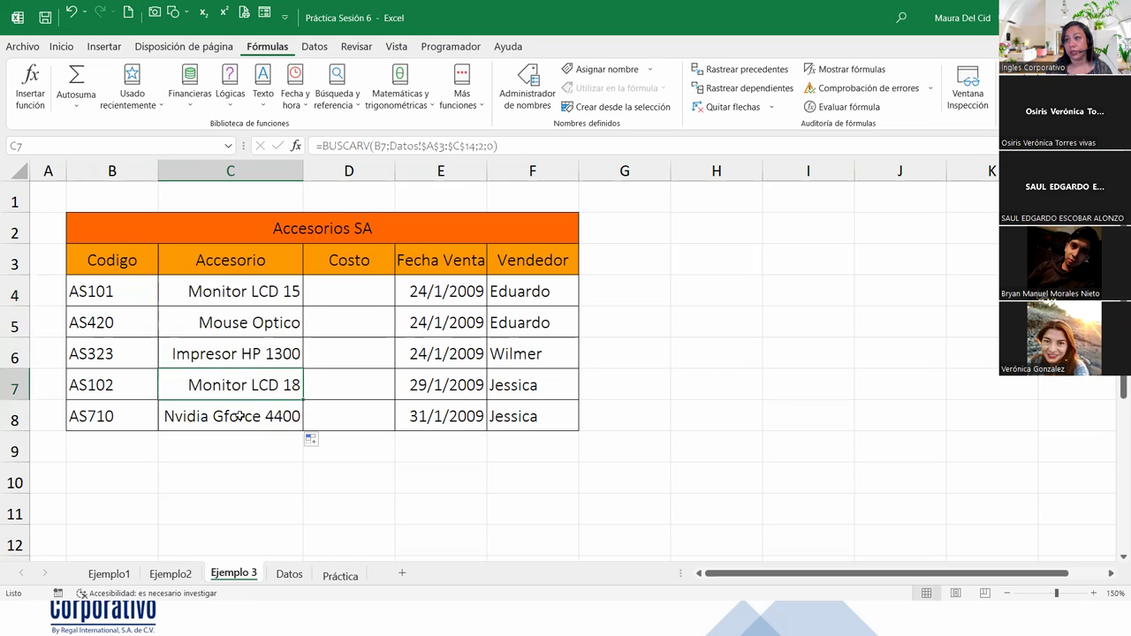
click(240, 414)
click(239, 388)
click(239, 331)
click(253, 288)
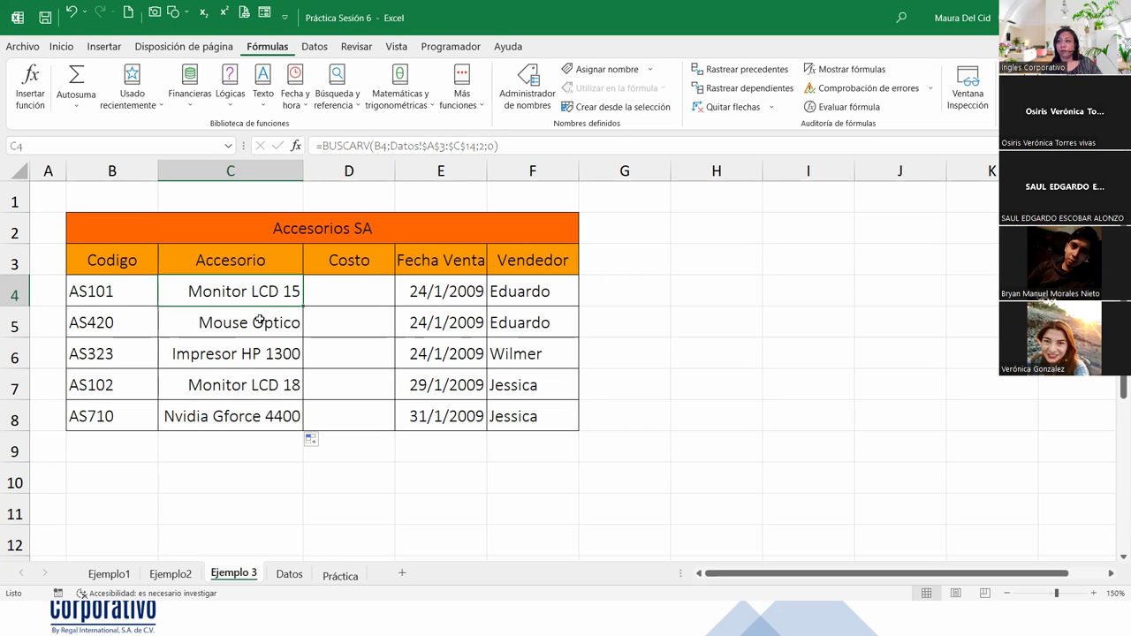
click(338, 289)
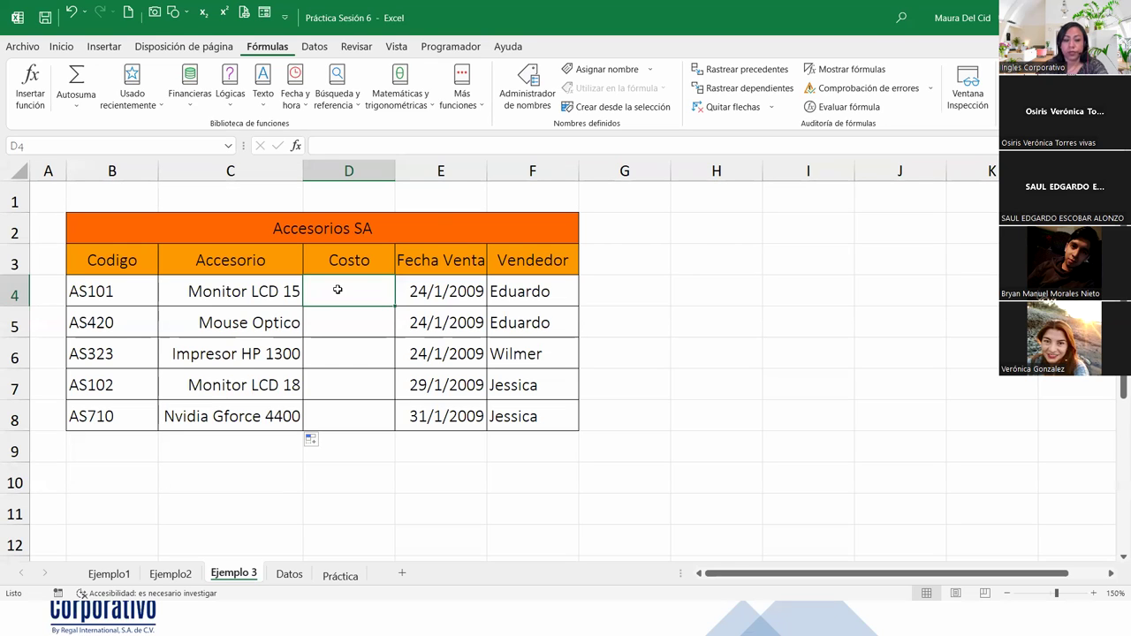
Step: Start a BUSCARV formula in D4 using B4 as the lookup value
text(=)
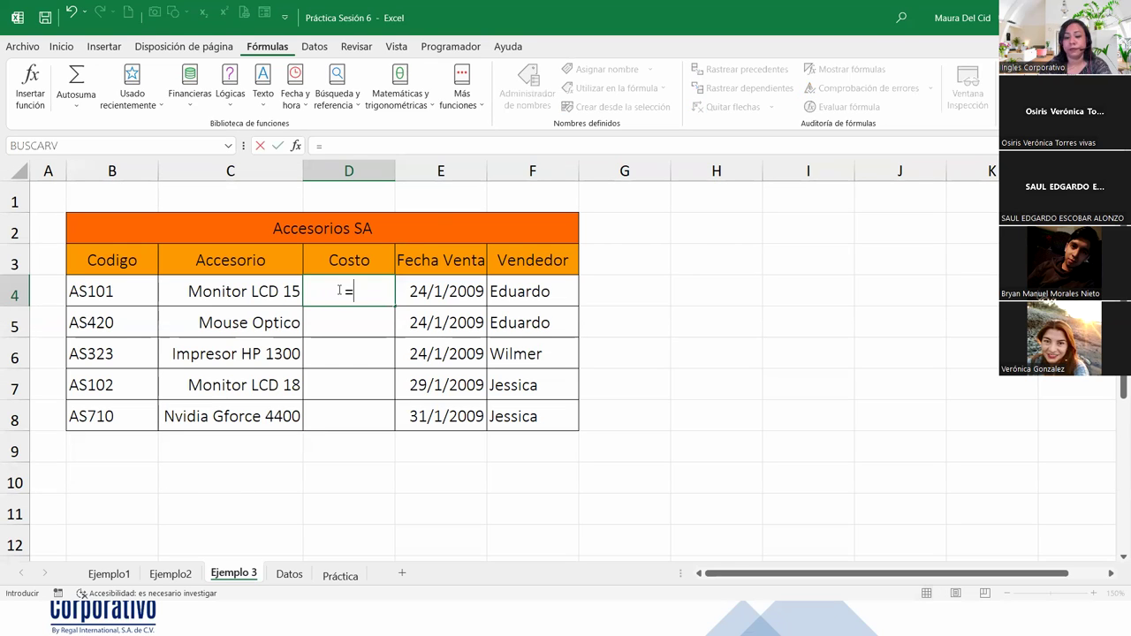
text(bus)
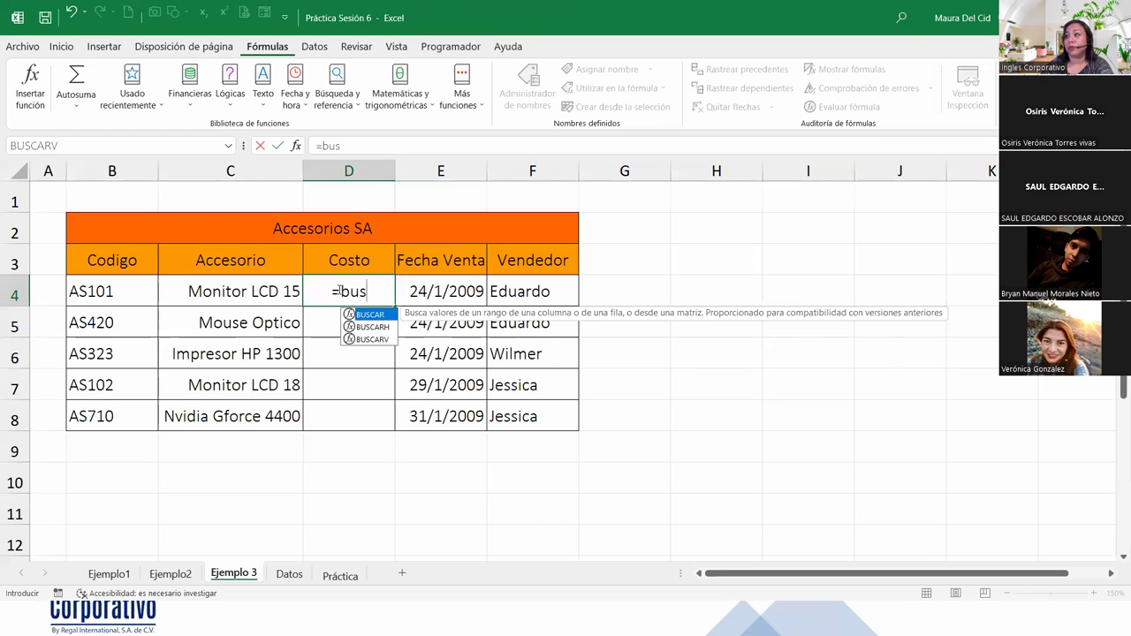
key(Down)
key(Down)
key(Escape)
key(BackSpace)
text(s)
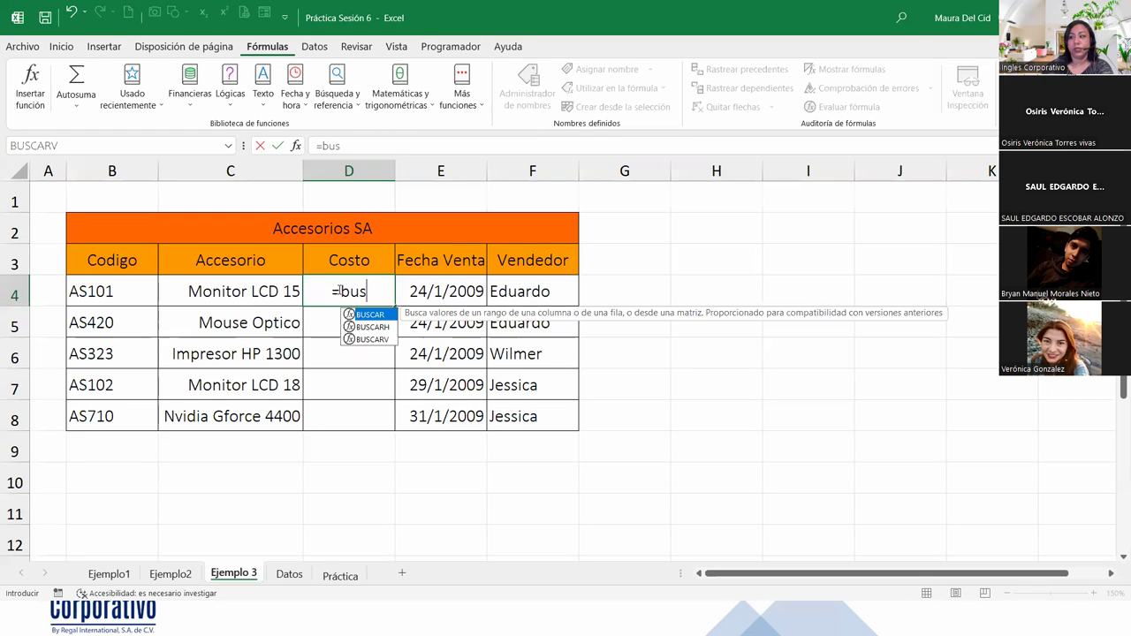
key(Down)
key(Down)
key(Tab)
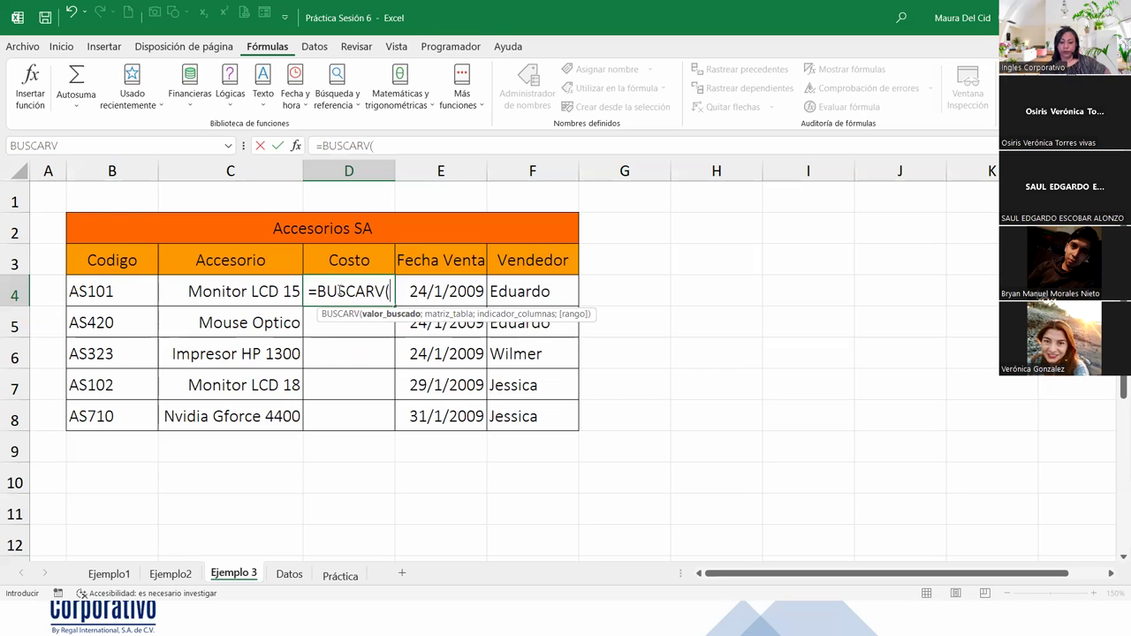
click(135, 278)
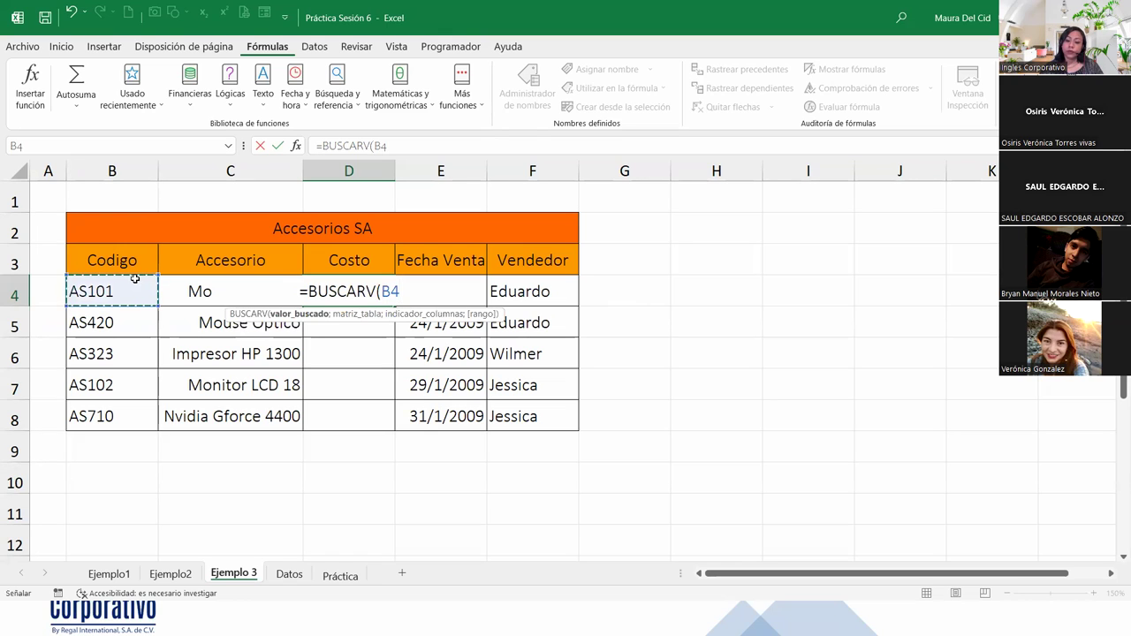
text(;)
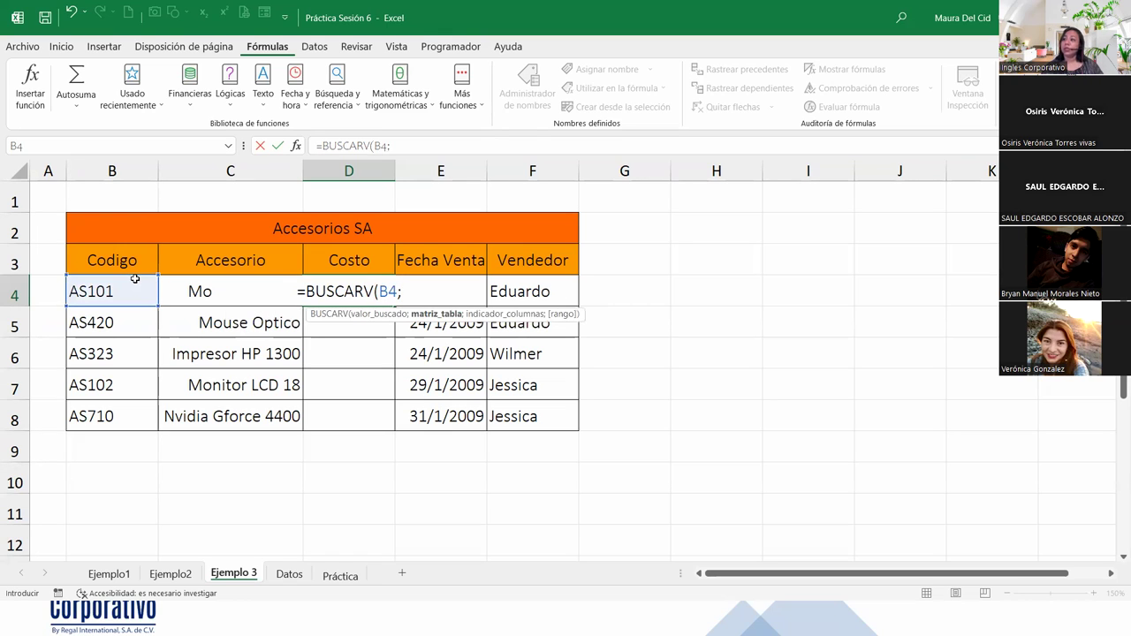
Step: Complete it with Datos!$A$3:$C$14, column 3 and exact match 0, showing $120.00
click(289, 576)
mouse_move(51, 234)
mouse_down()
mouse_move(301, 548)
mouse_move(293, 517)
mouse_up()
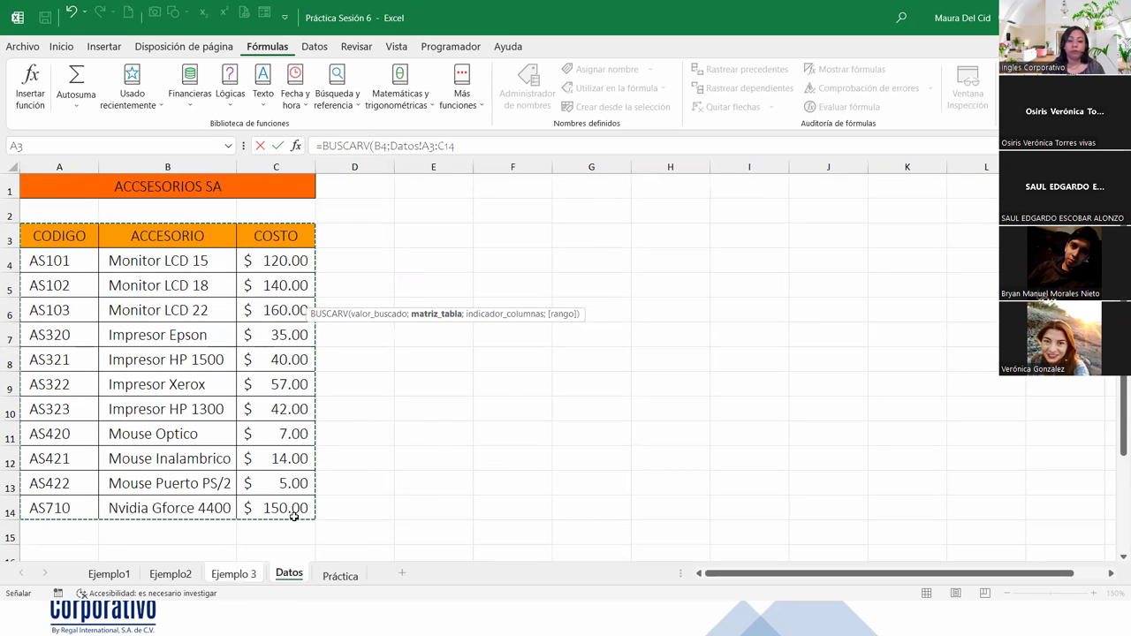
key(F4)
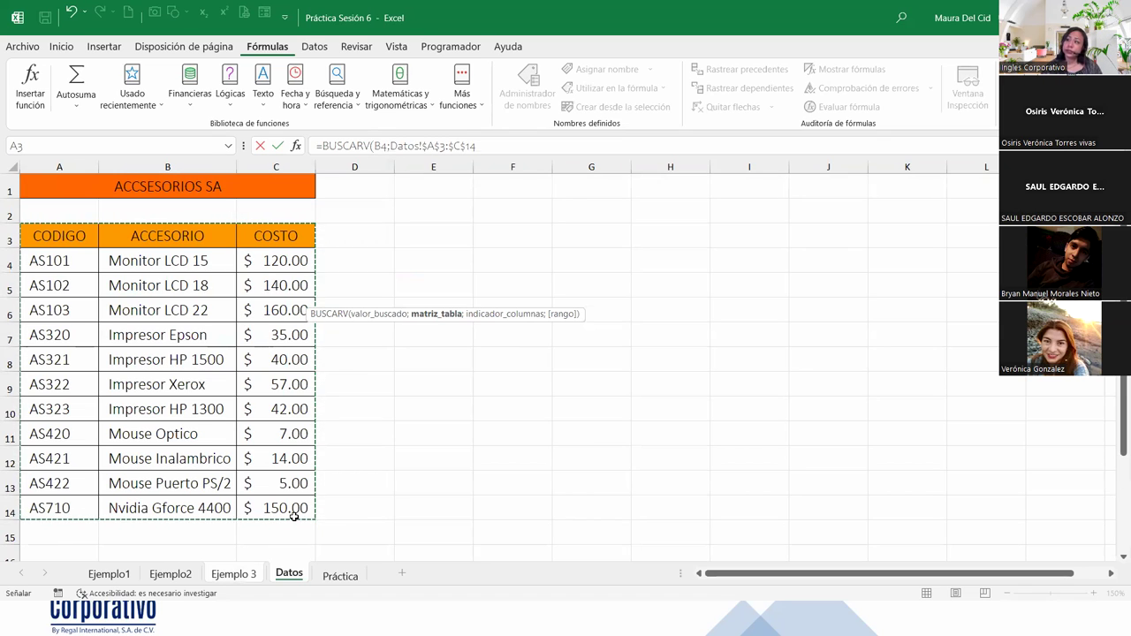
text(;)
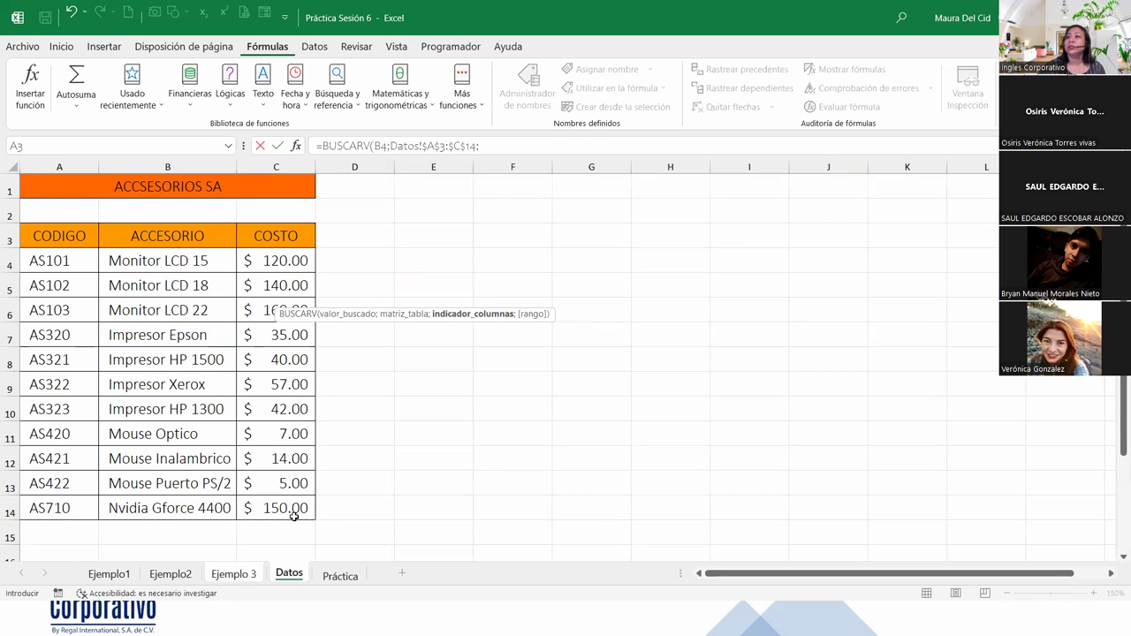
text(3)
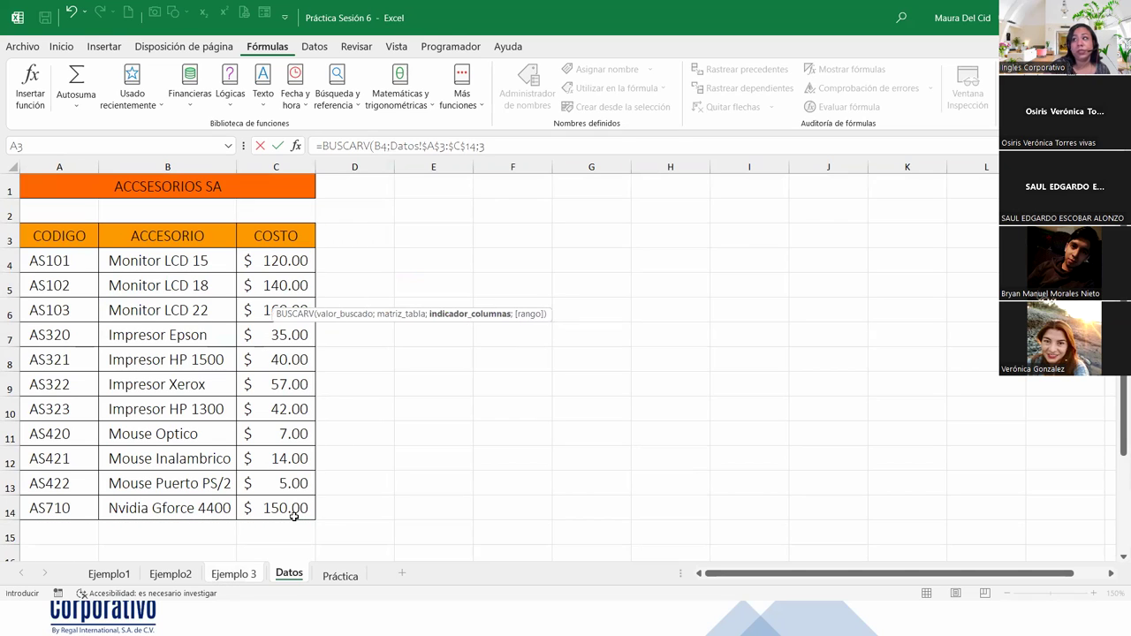
text(;0))
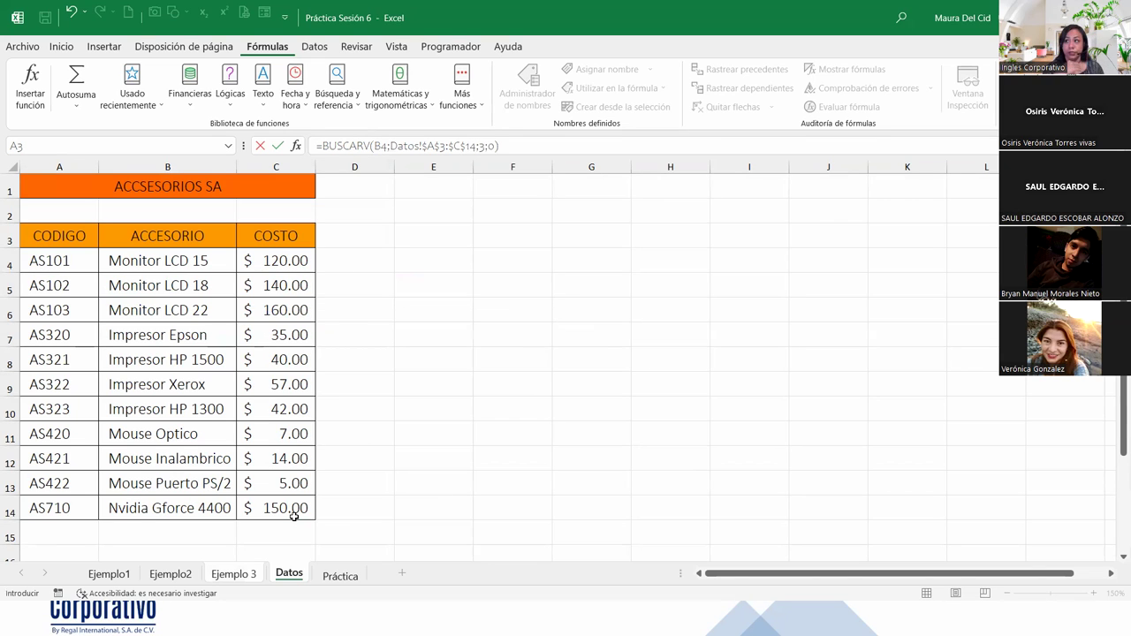
key(Return)
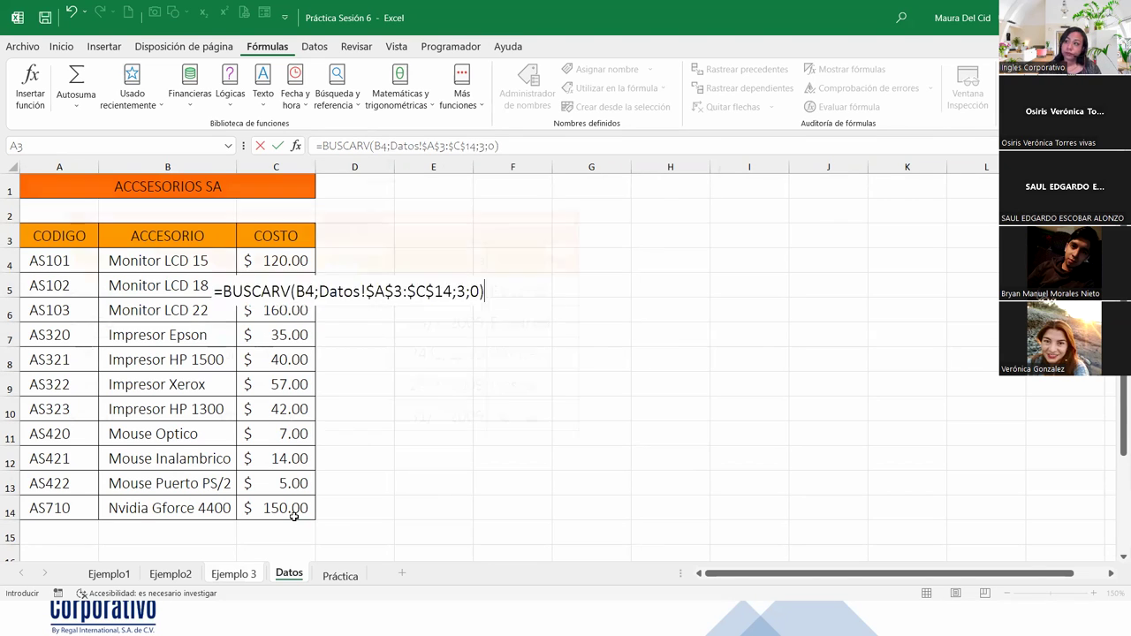
Step: Review D4's cost formula with the sheet enlarged, leaving it unchanged
double_click(354, 292)
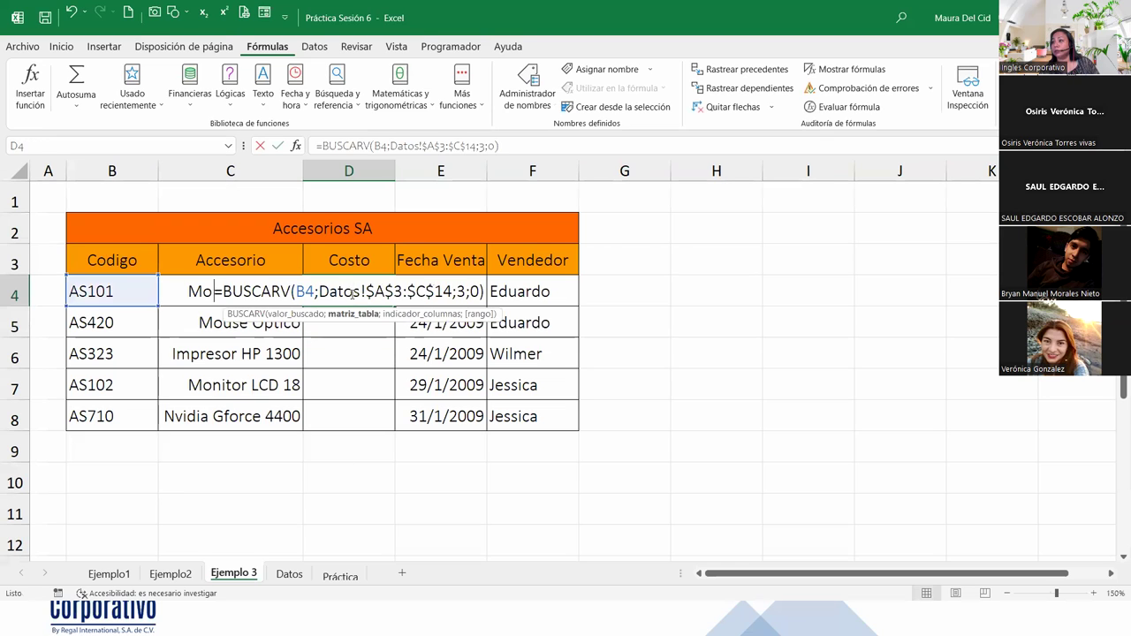
click(485, 292)
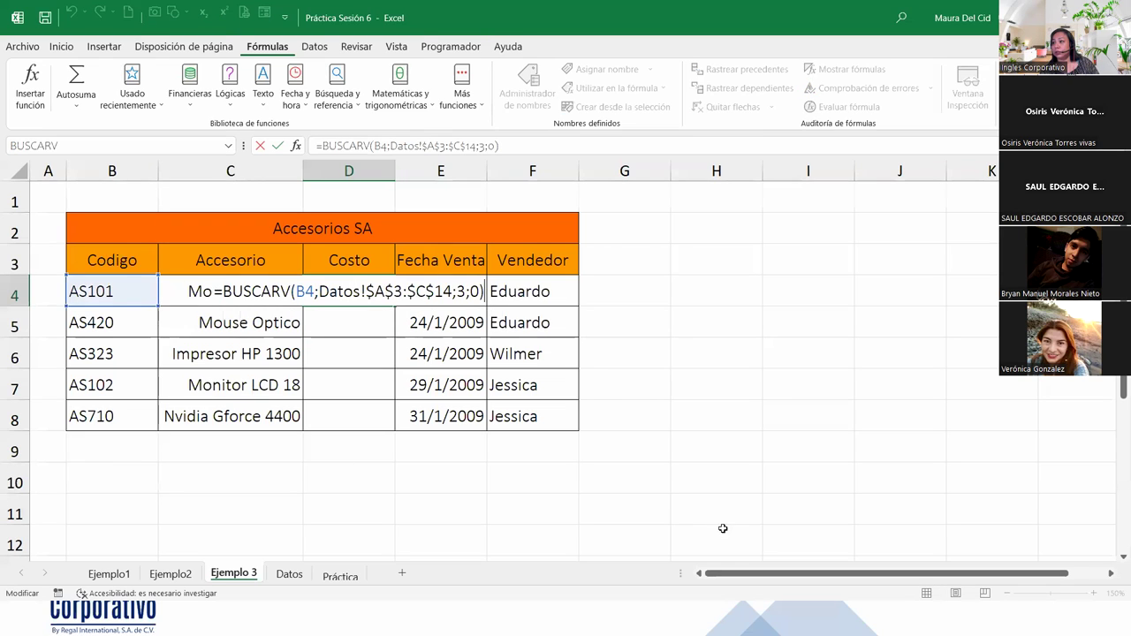
key(Return)
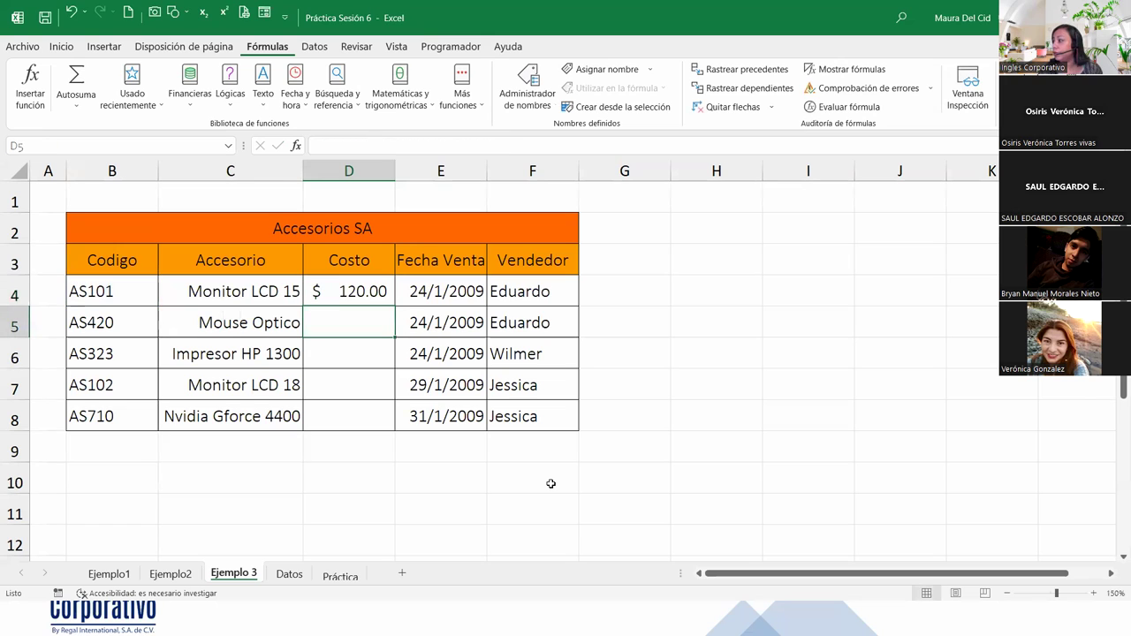
click(1094, 593)
click(1094, 592)
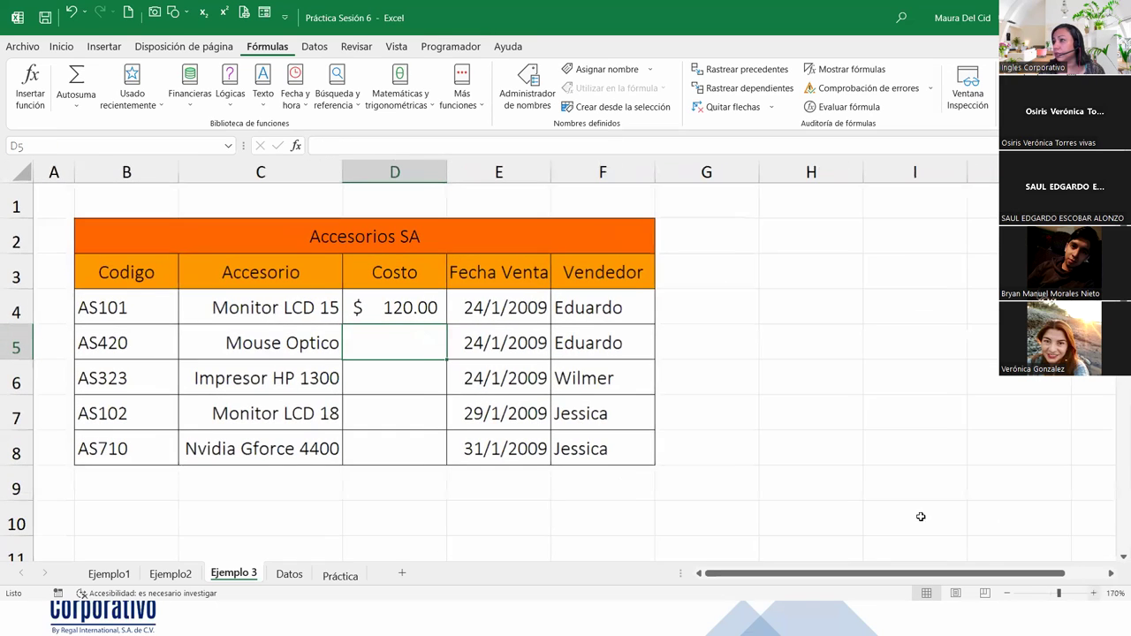
double_click(377, 311)
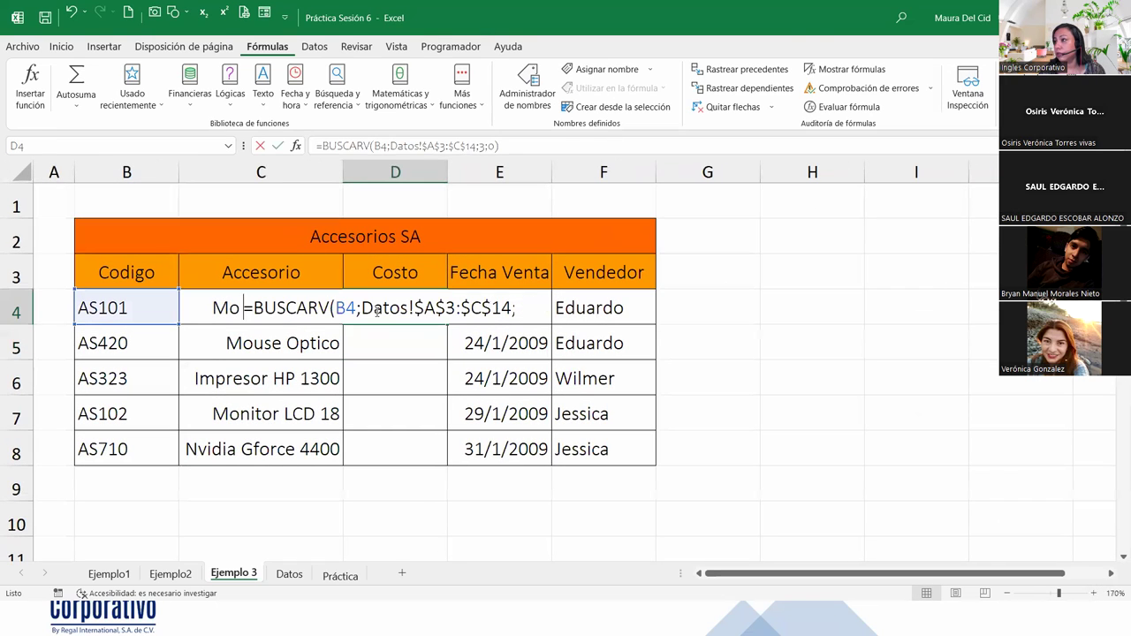
click(550, 308)
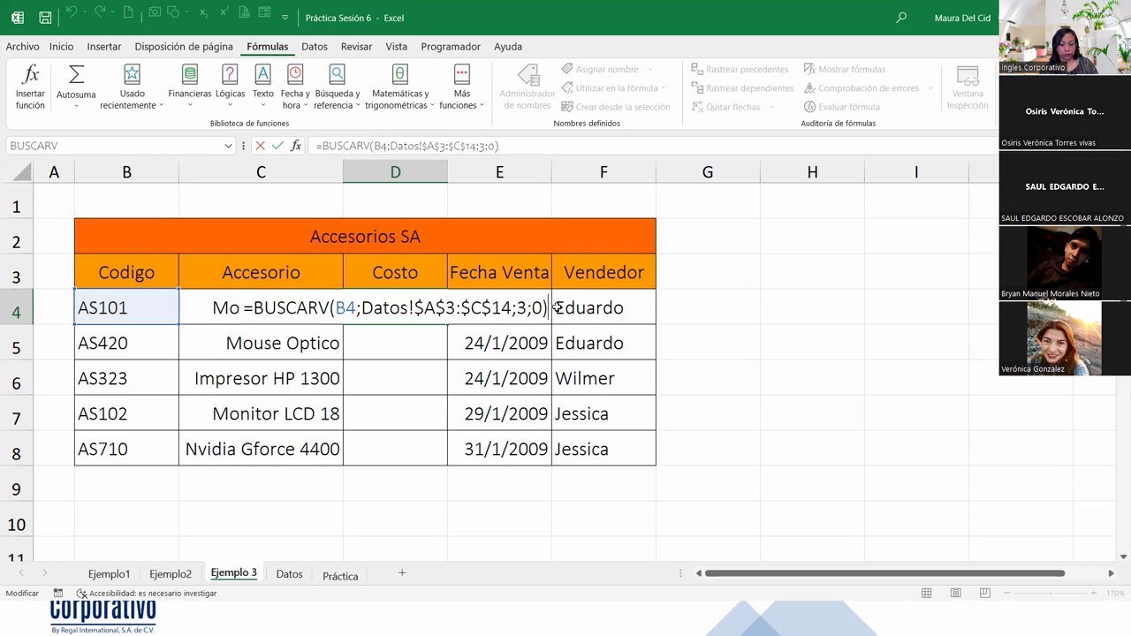
key(Return)
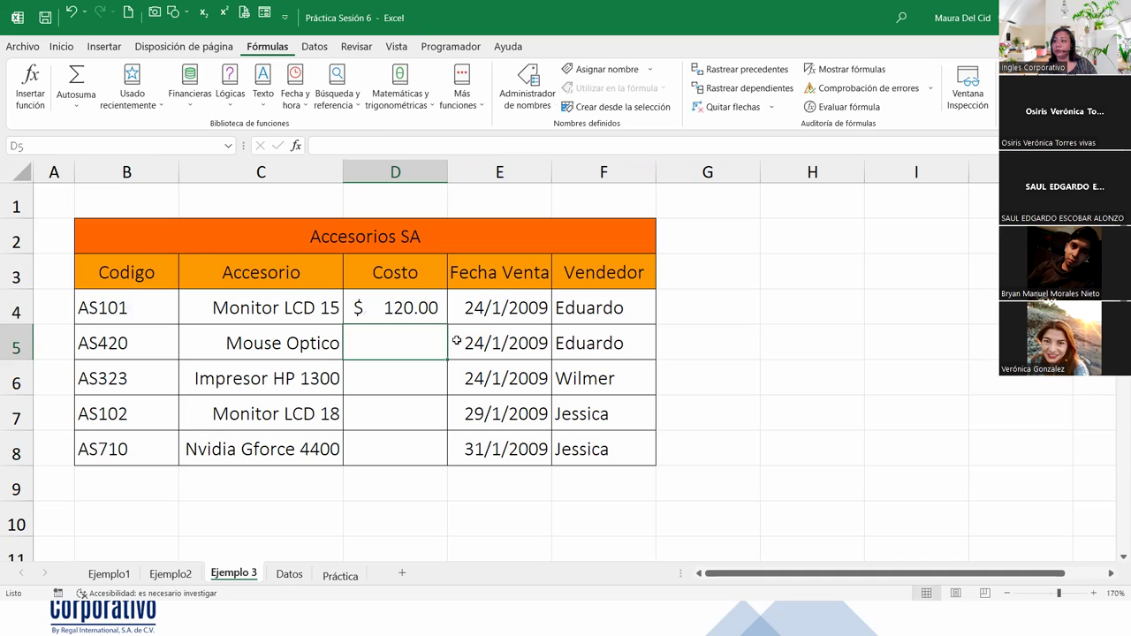
Step: Copy D4's cost lookup down to D8, giving $7.00, $42.00, $140.00 and $150.00
click(420, 314)
double_click(449, 319)
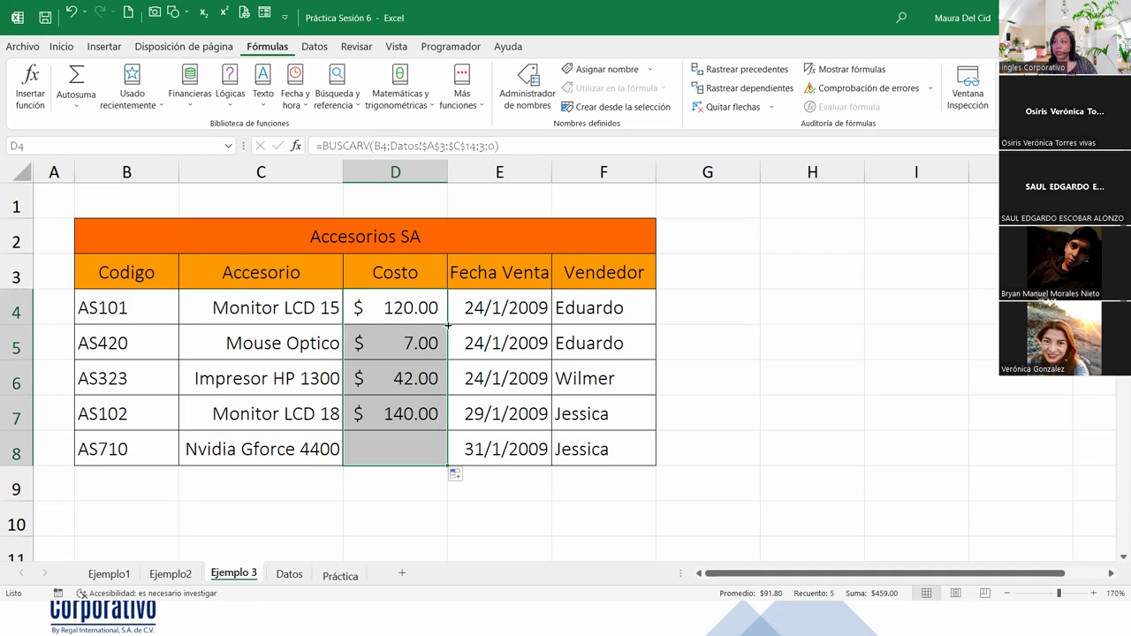
click(9, 447)
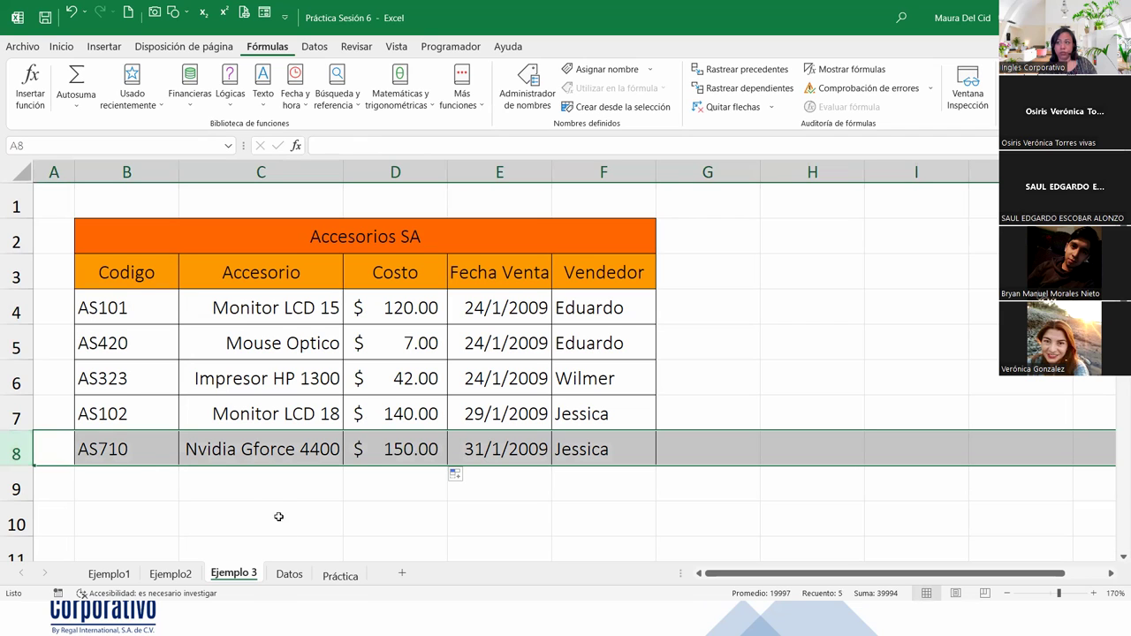
Step: Cross-check the Nvidia Gforce 4400 cost against the AS710 row on the Datos sheet
click(290, 574)
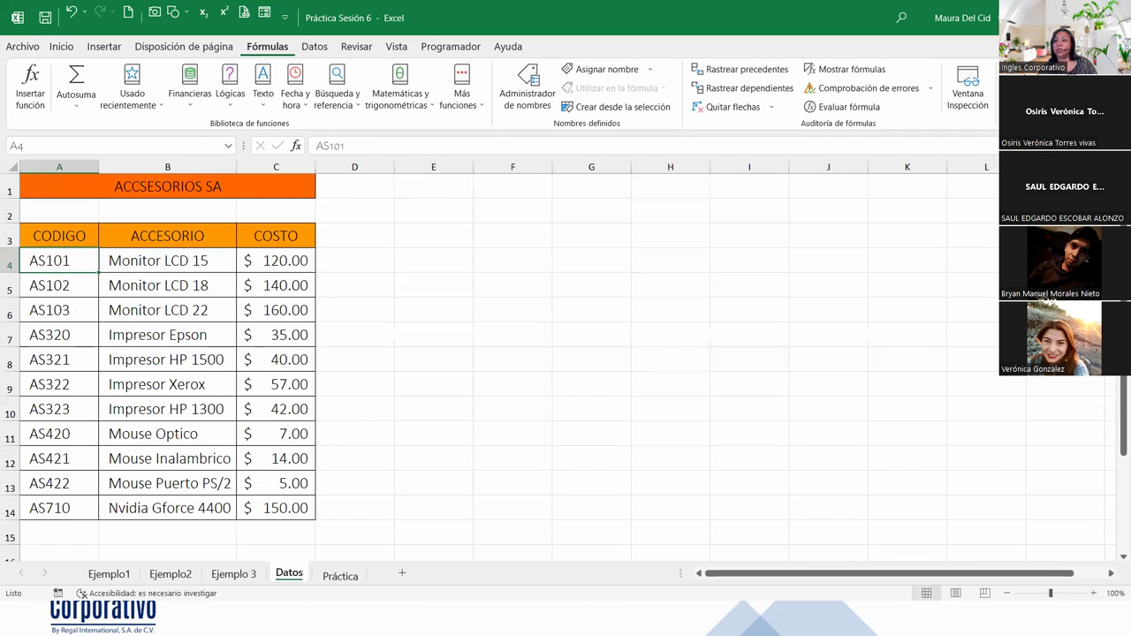
click(10, 509)
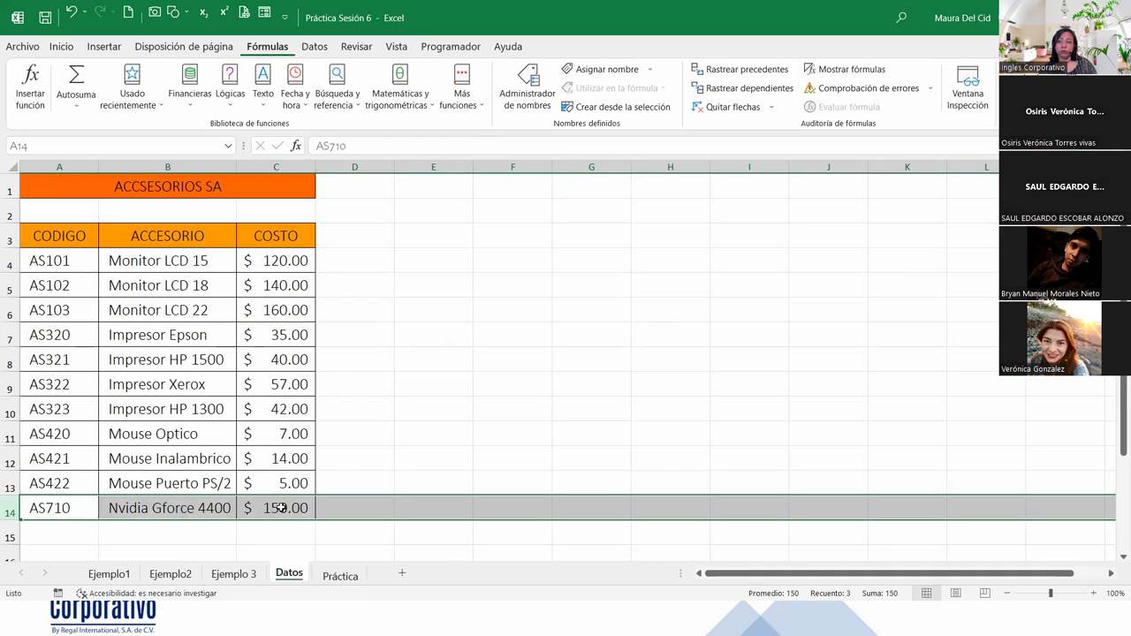
click(233, 573)
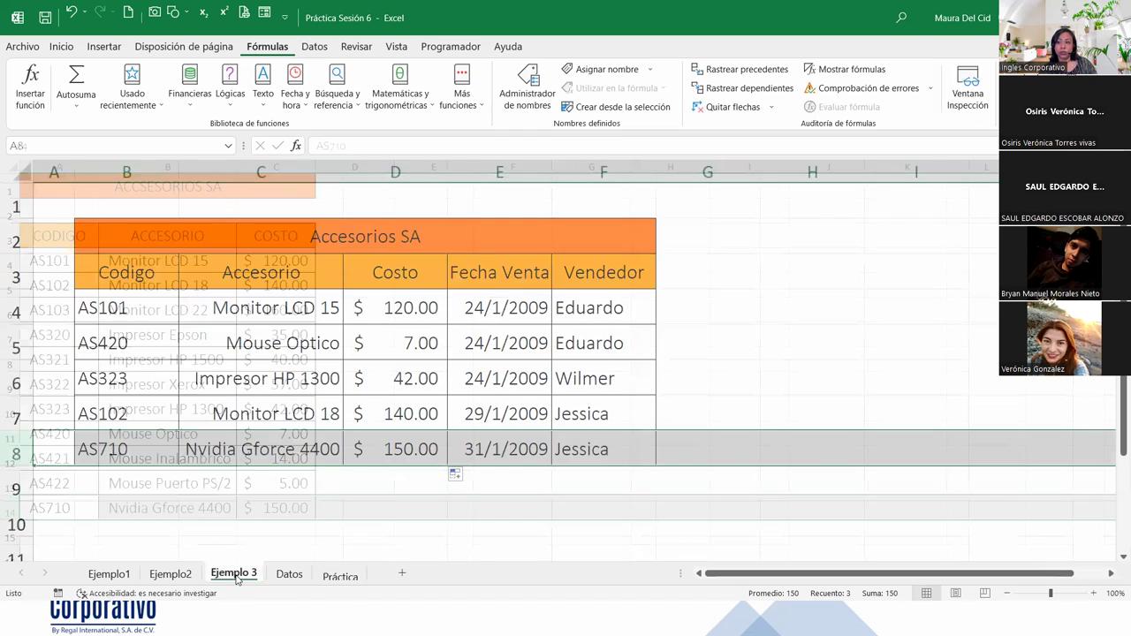
drag(261, 457, 402, 451)
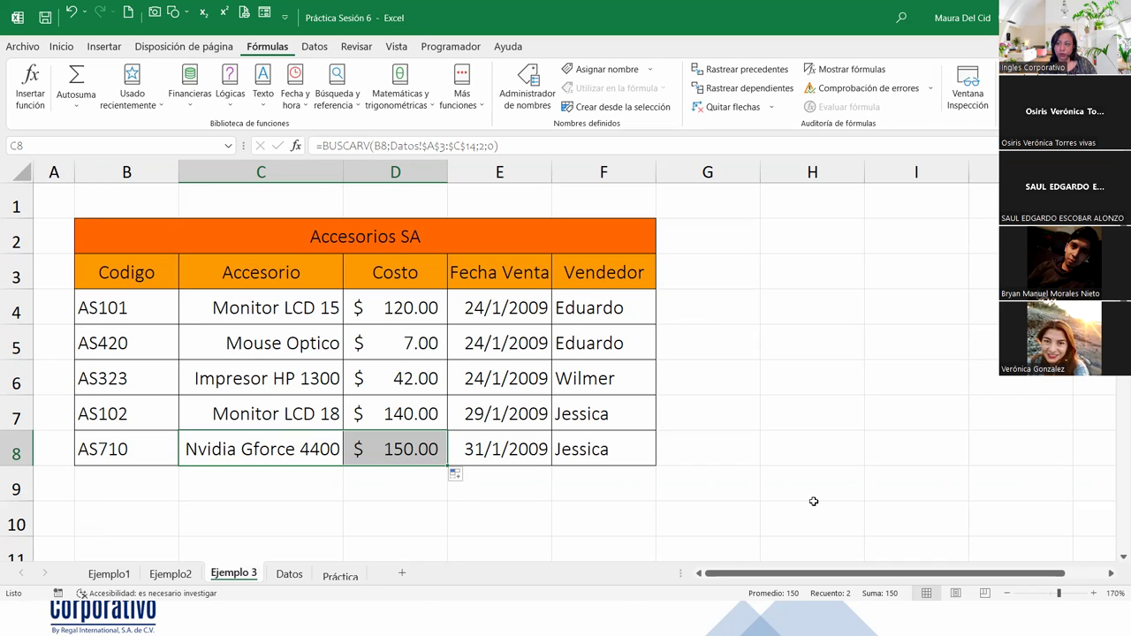
Step: Open the Práctica sheet and review its Producto and Categoria columns and empty Costo cells
click(339, 576)
scroll(201, 355, down, 3)
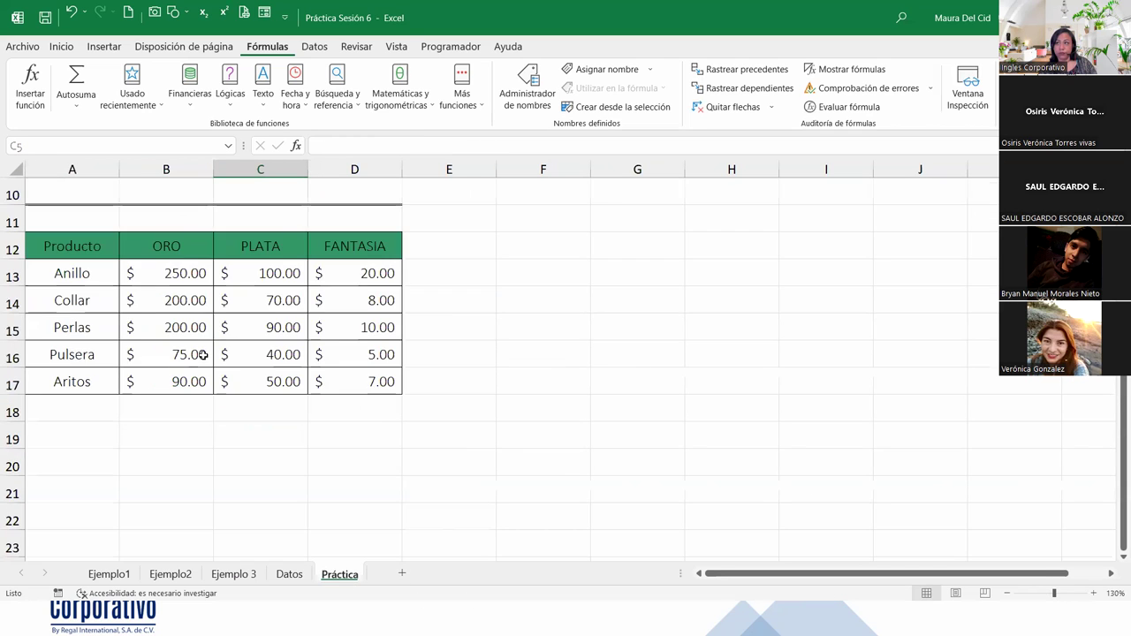
scroll(226, 357, up, 2)
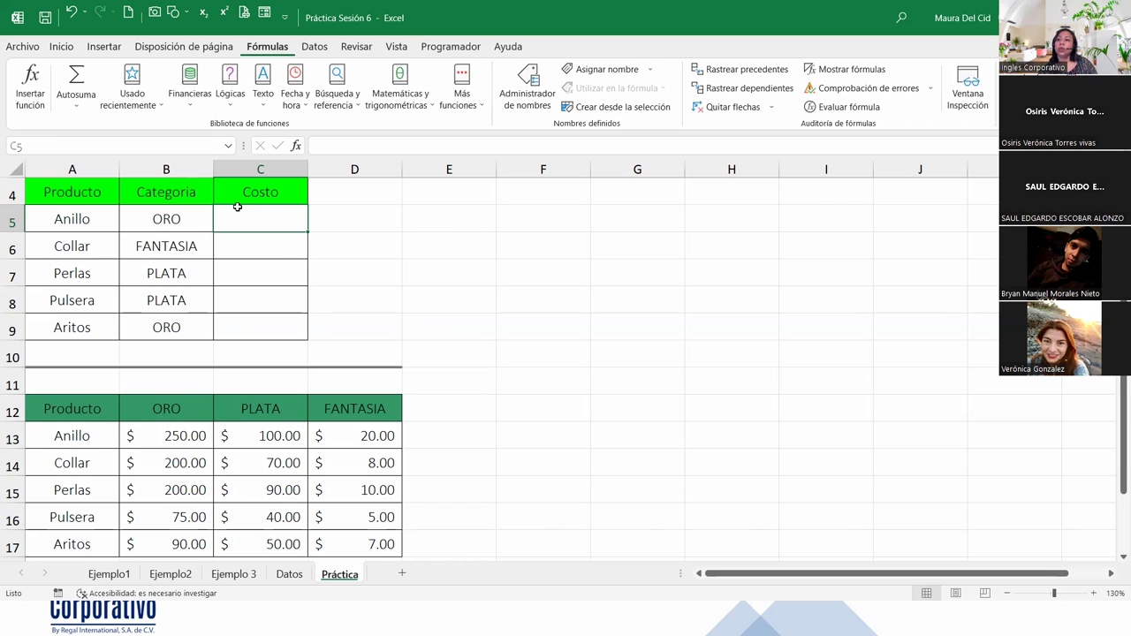
drag(67, 191, 89, 326)
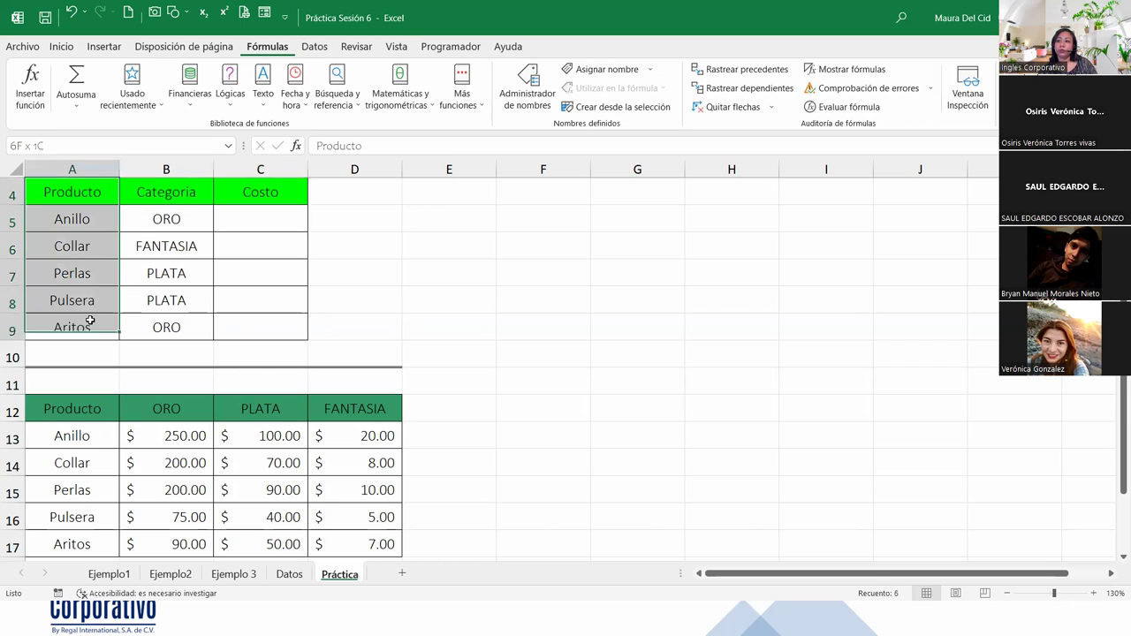
drag(133, 187, 162, 327)
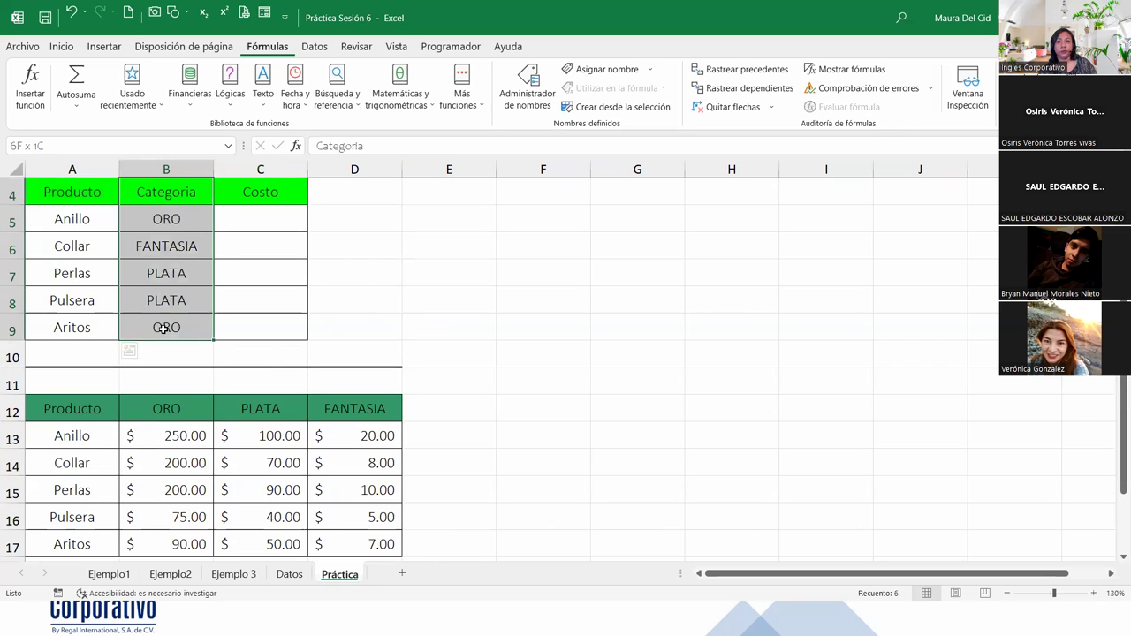
click(254, 217)
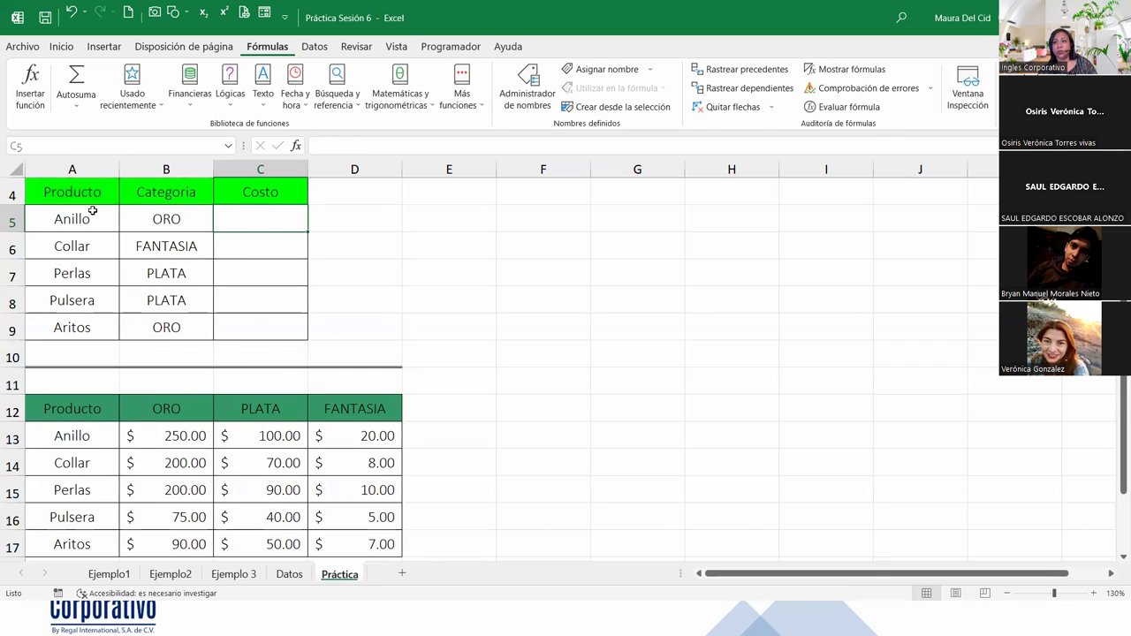
Step: Match products to the ORO/FANTASIA price grid, e.g. Collar's FANTASIA price of 8.00
drag(92, 437, 197, 437)
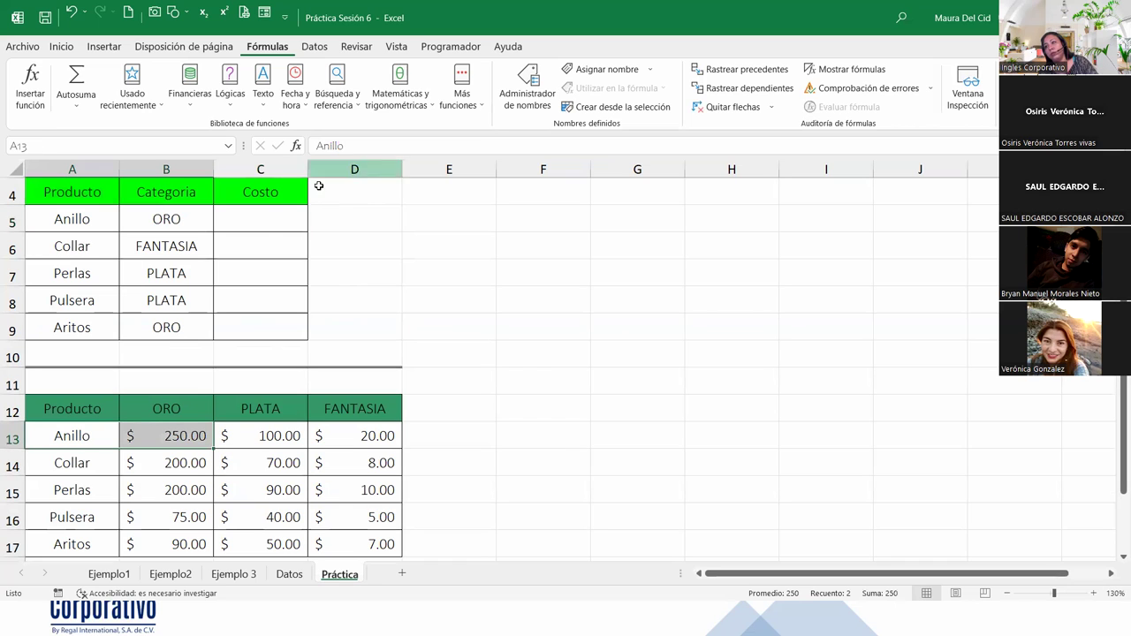
click(267, 223)
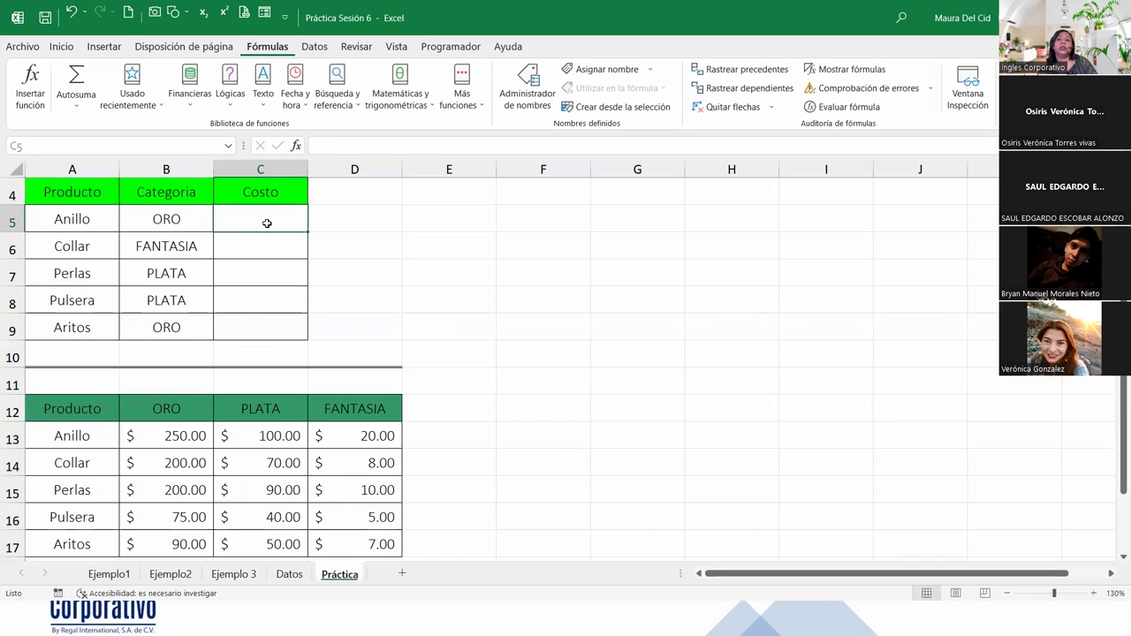
click(253, 250)
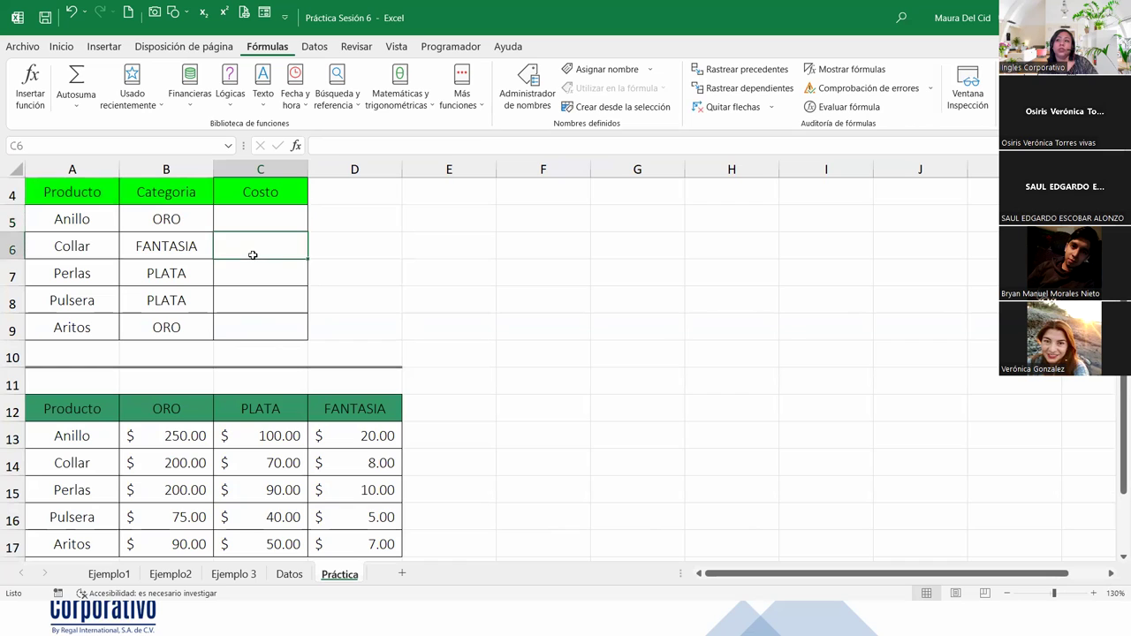
click(12, 463)
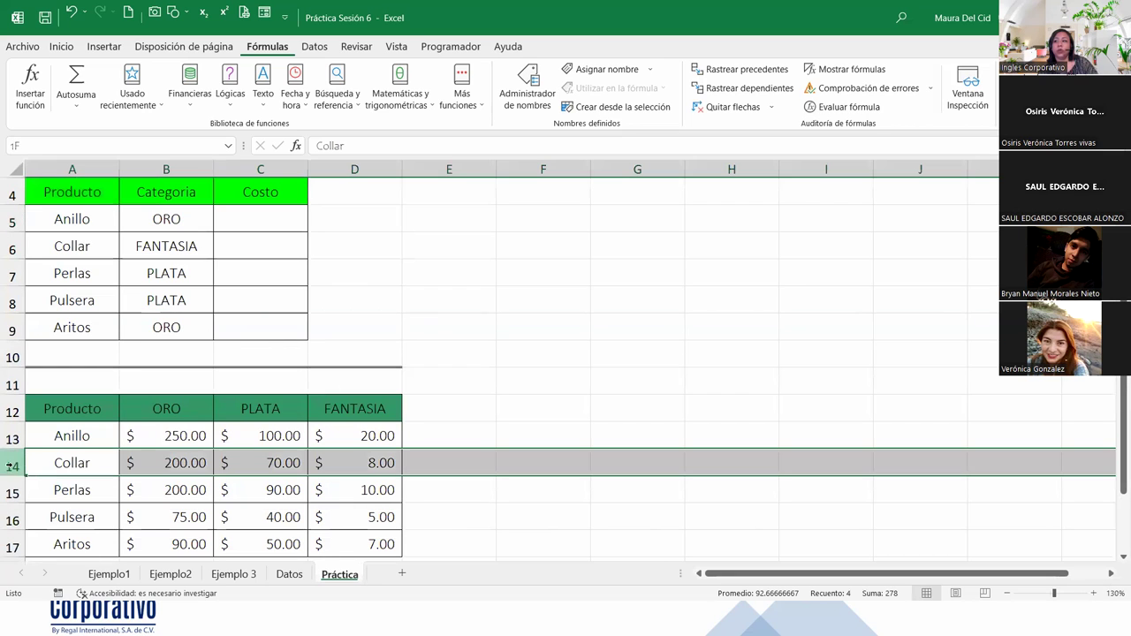
ctrl+drag(355, 191, 354, 543)
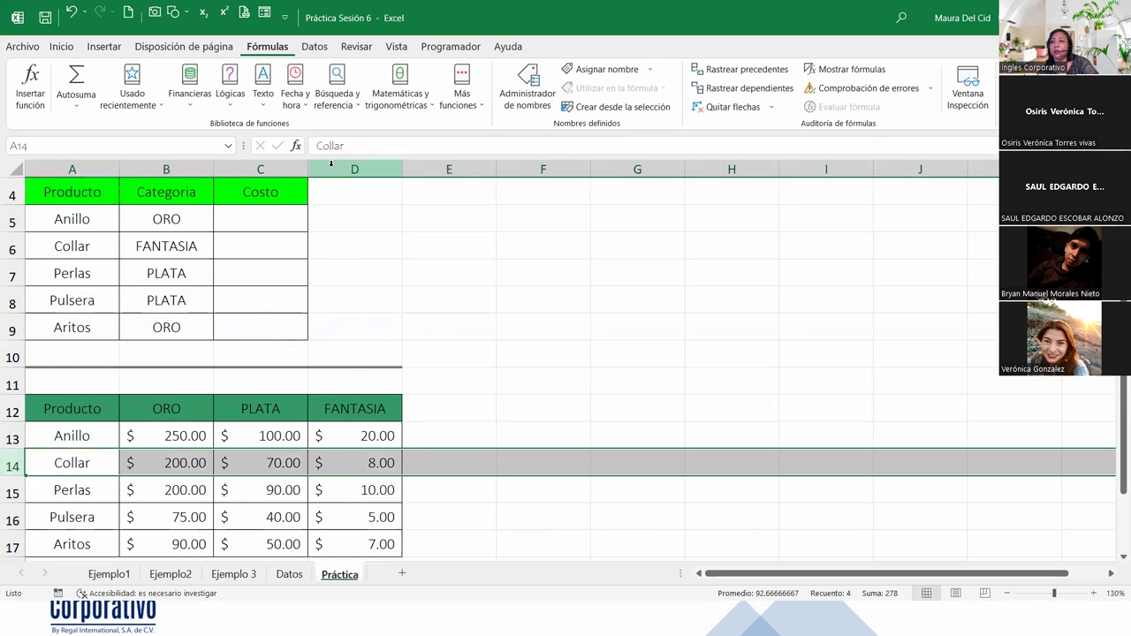
ctrl+click(381, 460)
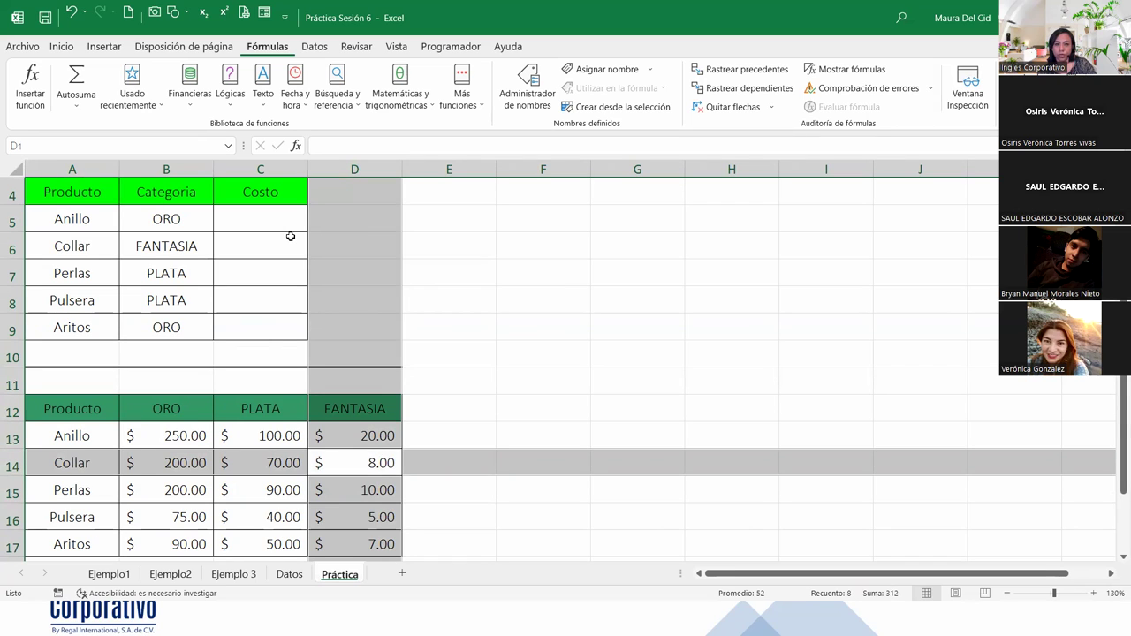
click(266, 209)
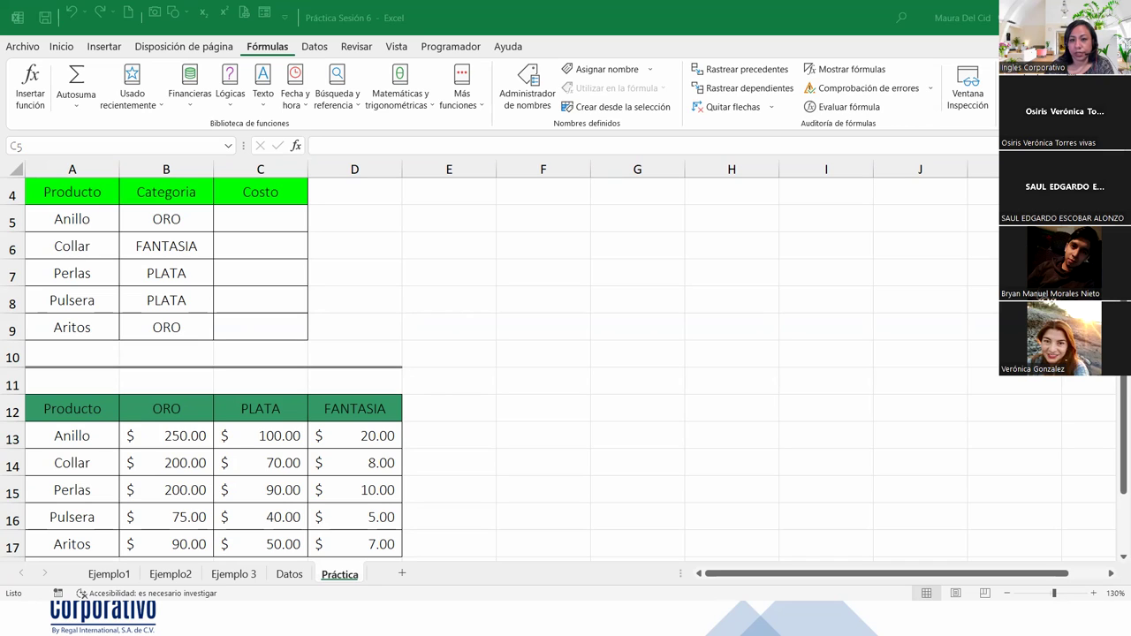
Step: Switch to the Práctica2 Sesión 7 GSEXI workbook's Ejemplo1 sheet
click(259, 218)
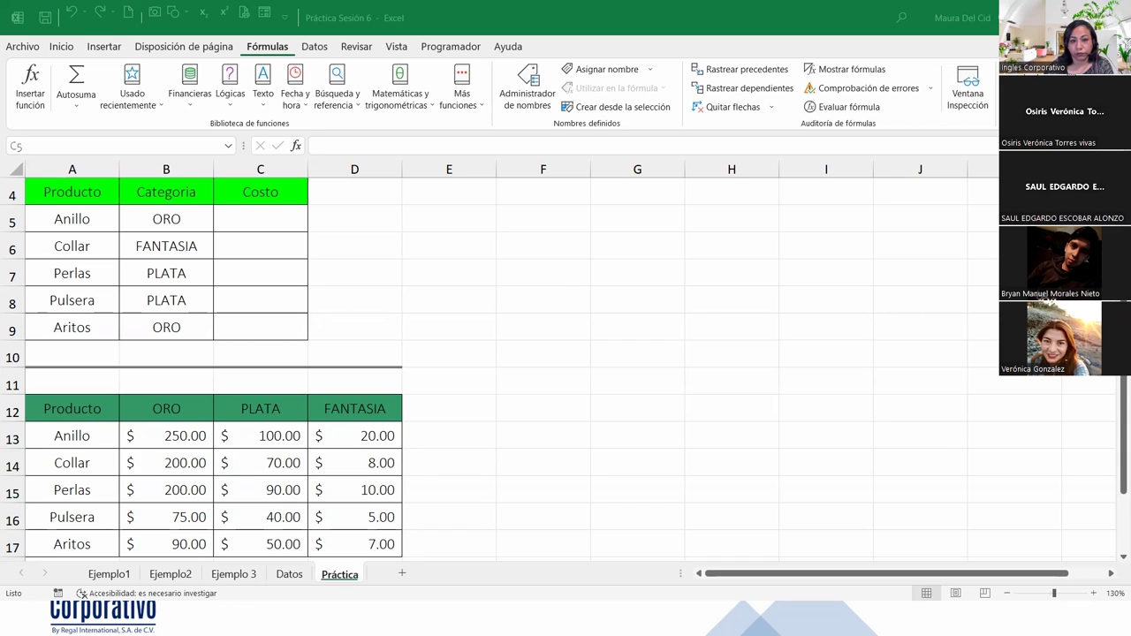
click(260, 218)
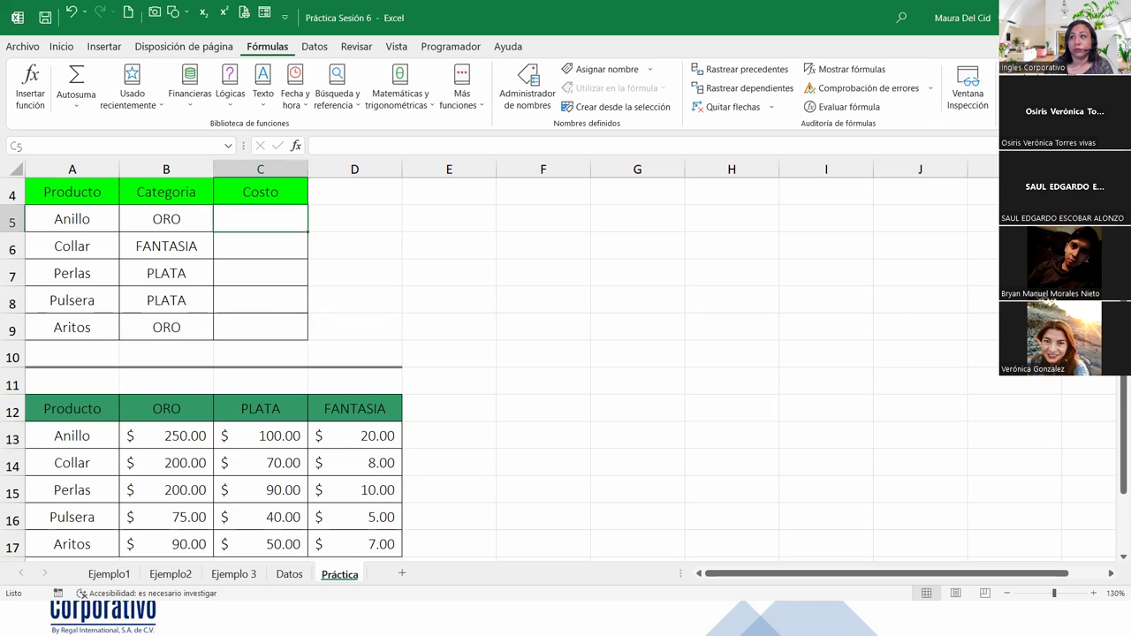
key(alt+Tab)
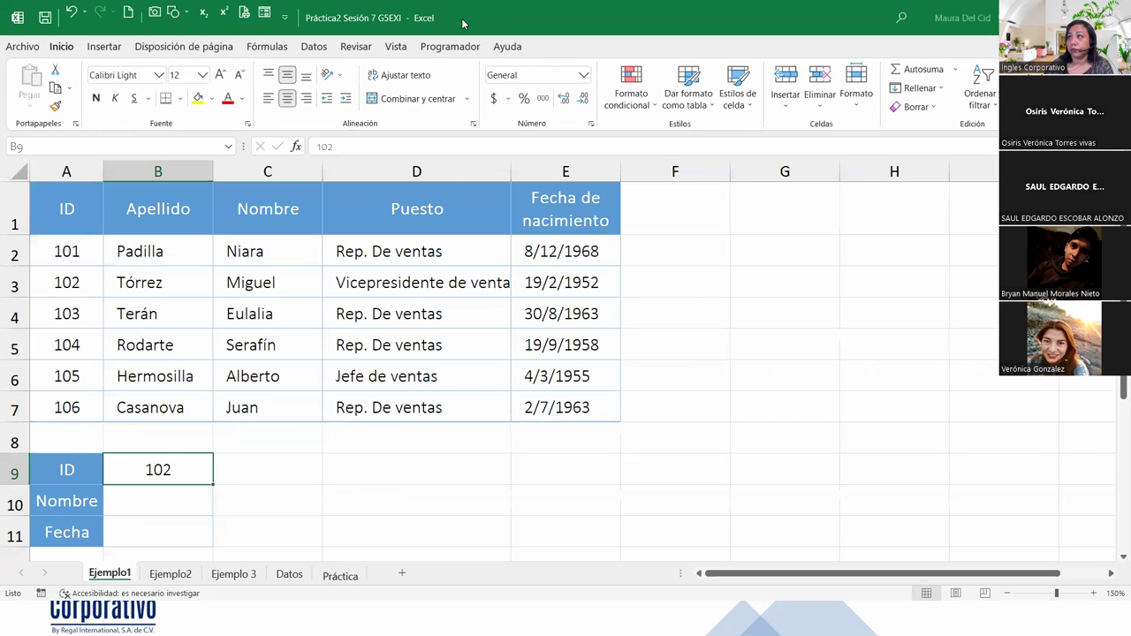
Step: Switch back to the Práctica Sesión 6 workbook's Práctica sheet
key(alt+Tab)
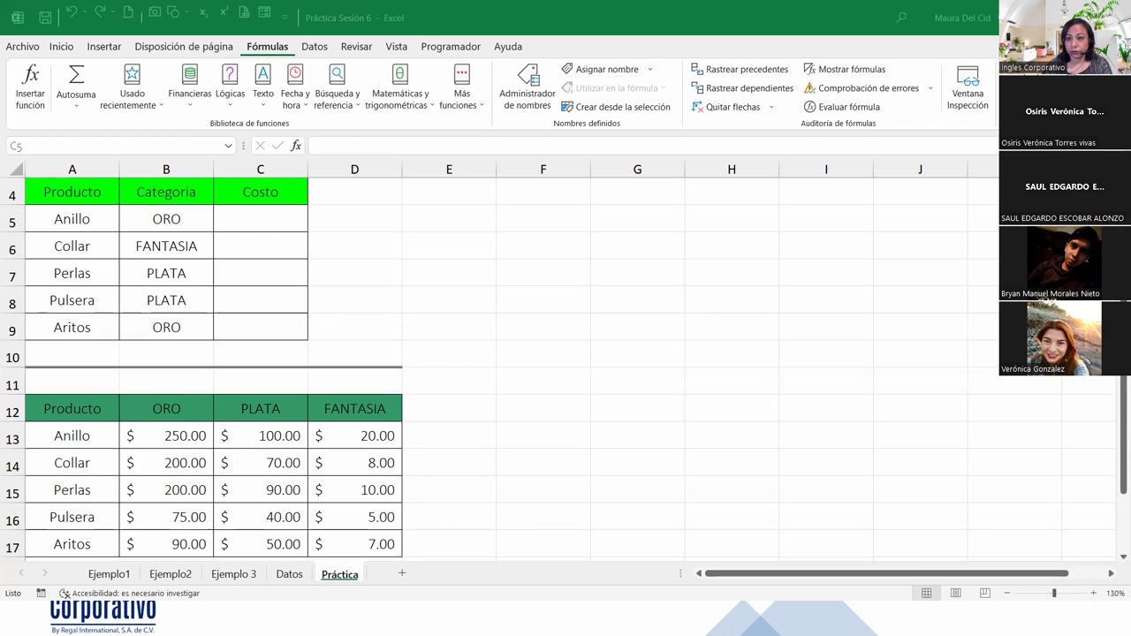
click(260, 219)
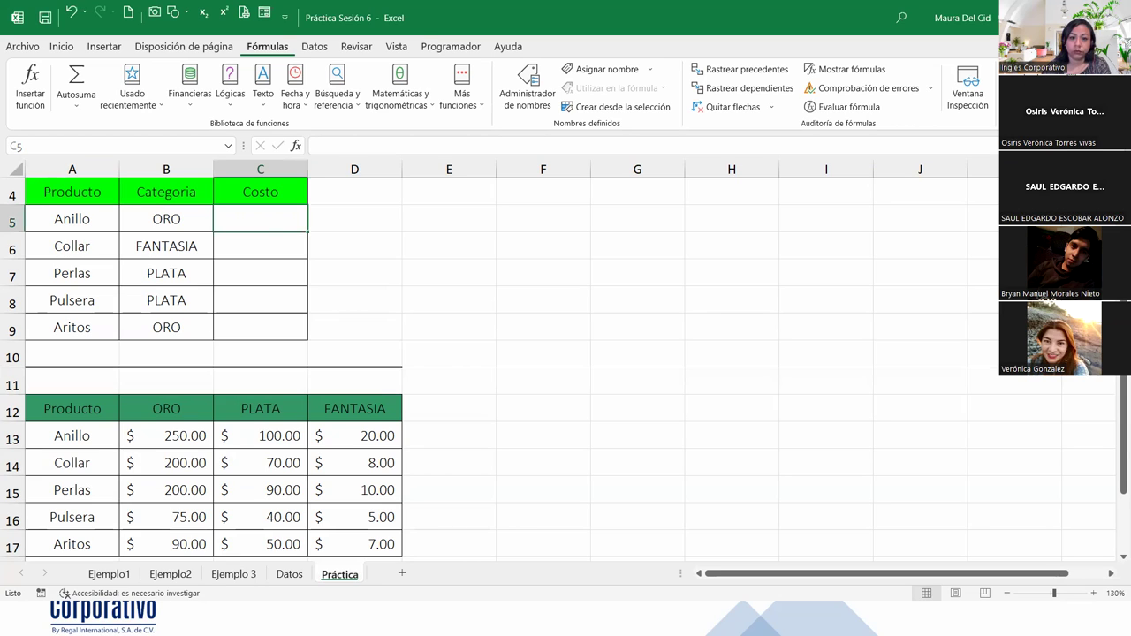
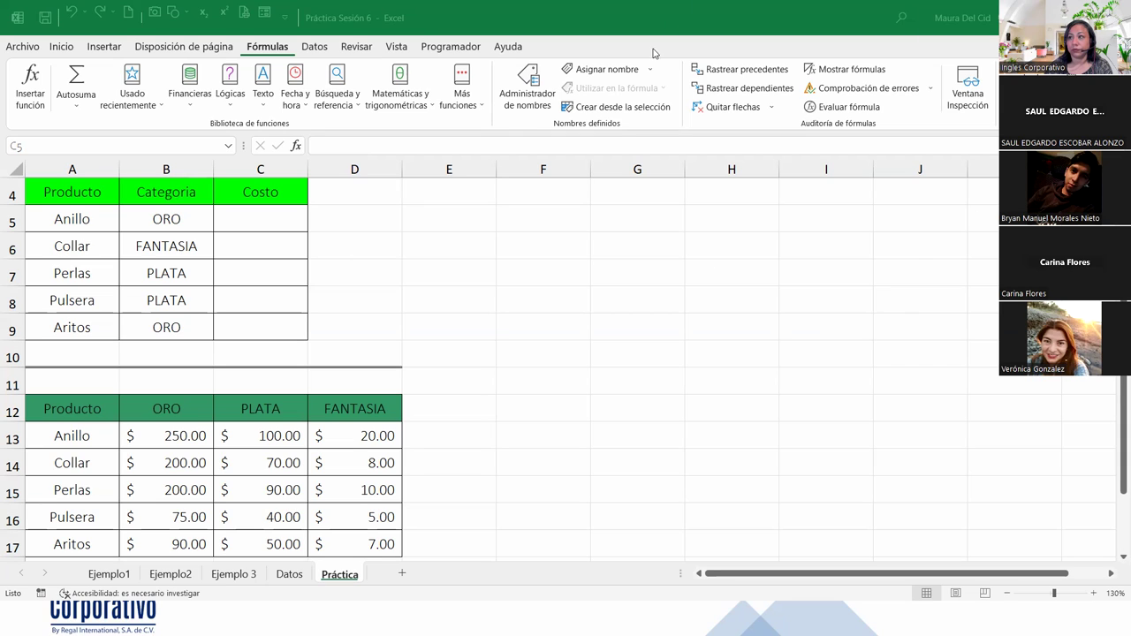
Step: Select the first Costo cell, C5, on the Práctica sheet
click(267, 218)
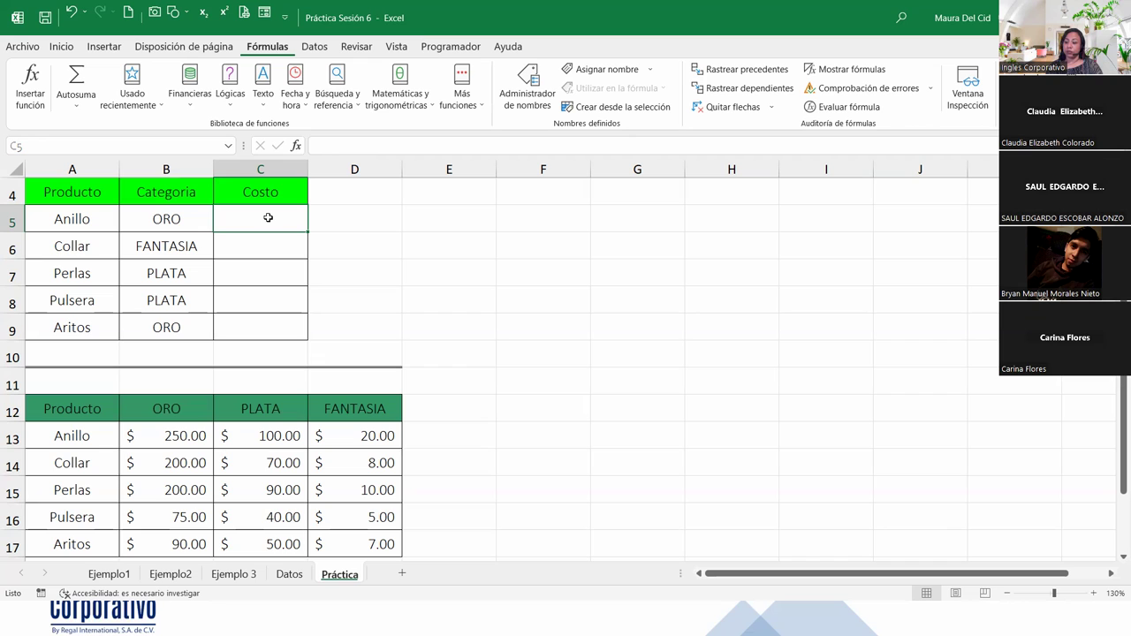
Step: On Ejemplo 3, inspect C4's BUSCARV formula and highlight its Datos!$A$3:$C$14 table range
click(231, 575)
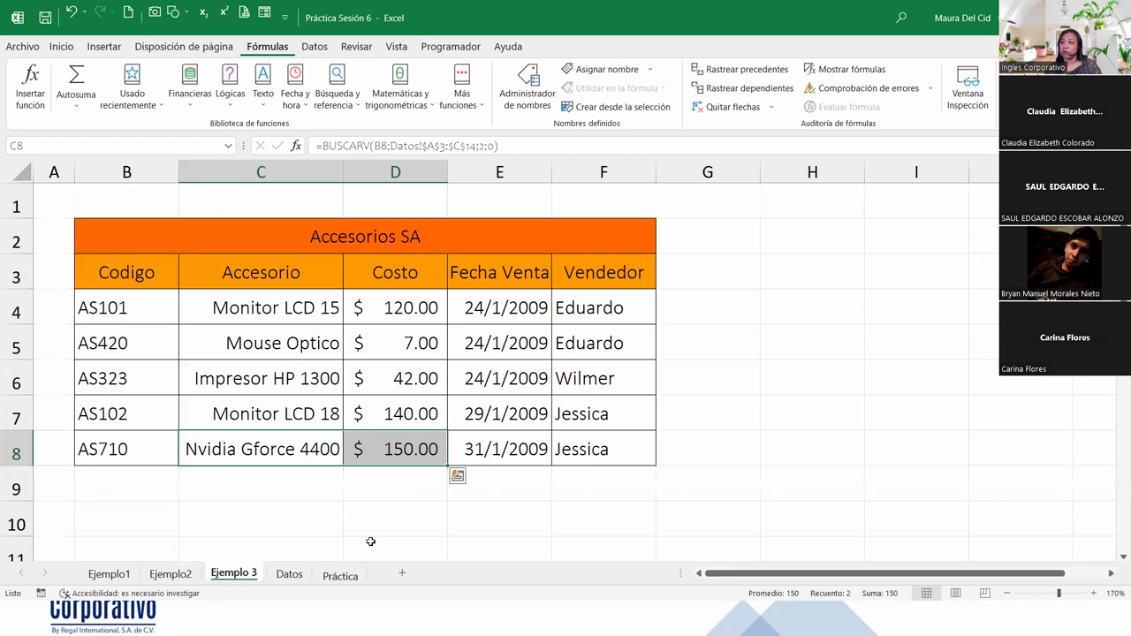
click(389, 394)
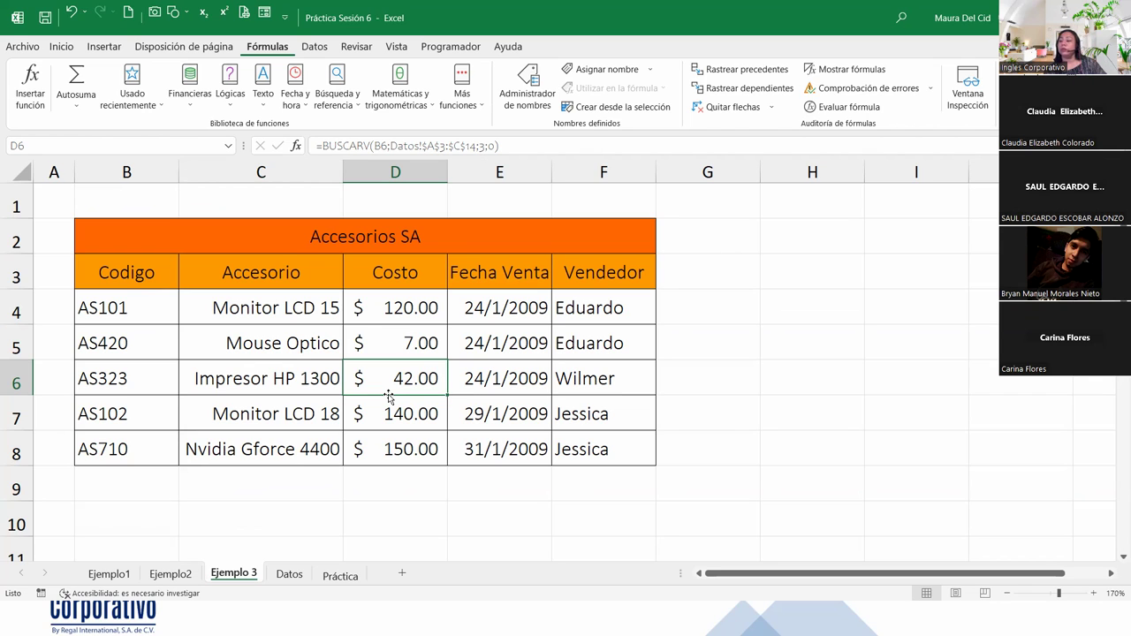
double_click(260, 302)
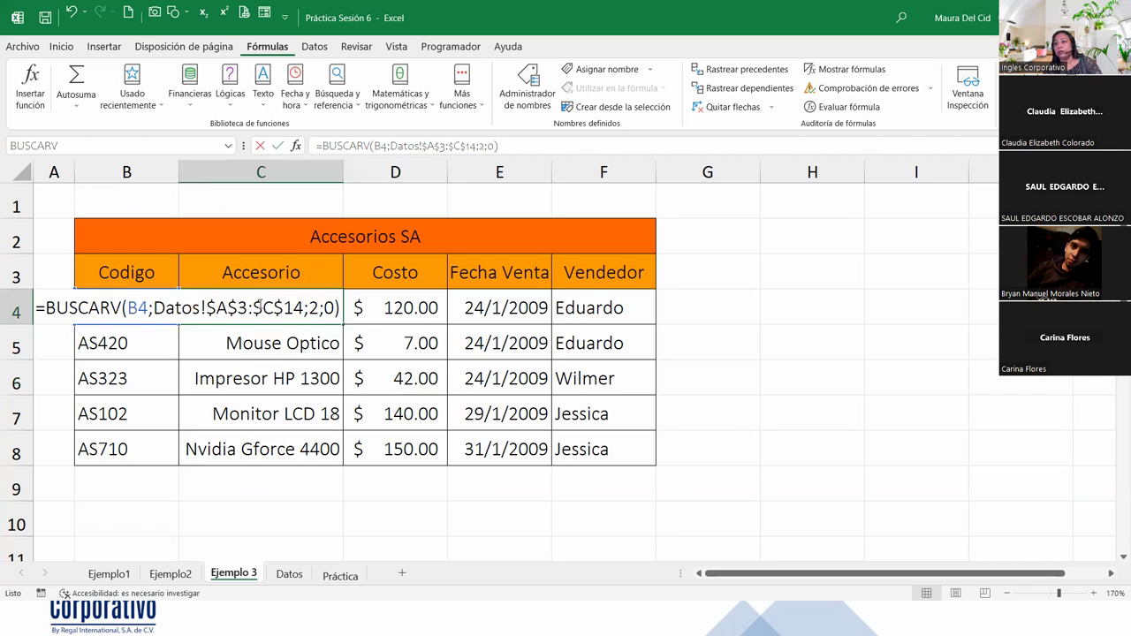
click(341, 307)
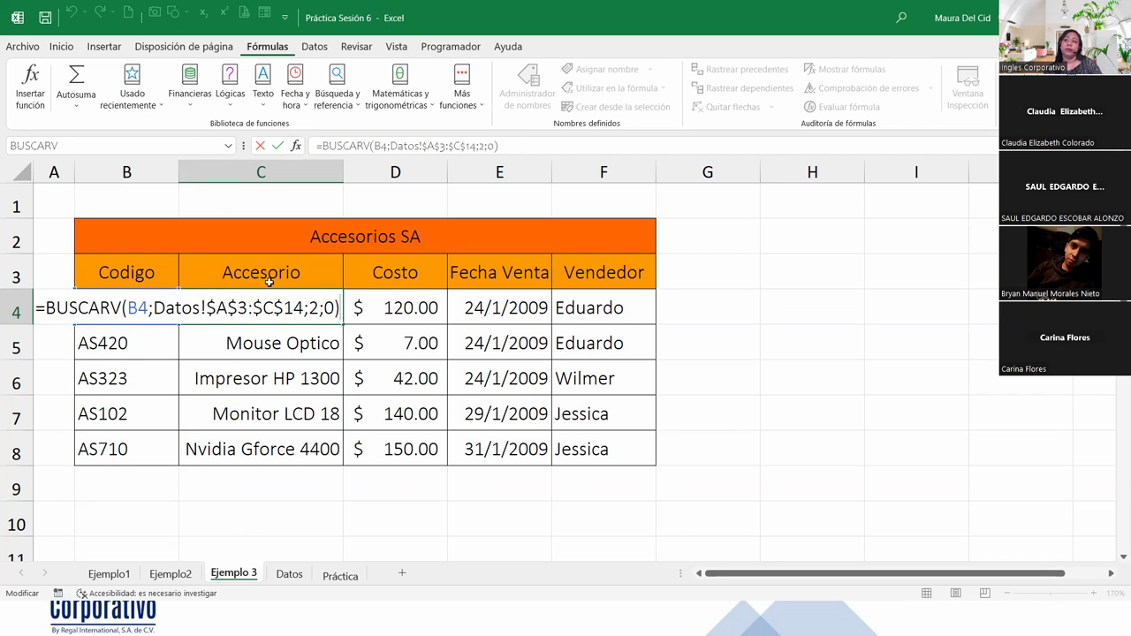
click(207, 308)
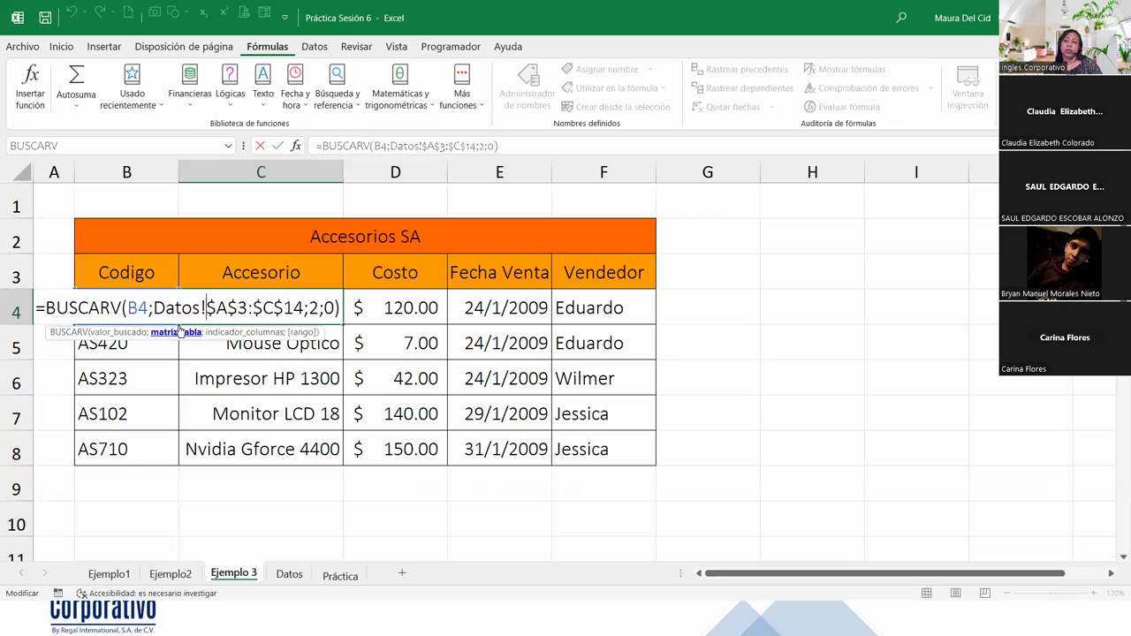
click(184, 334)
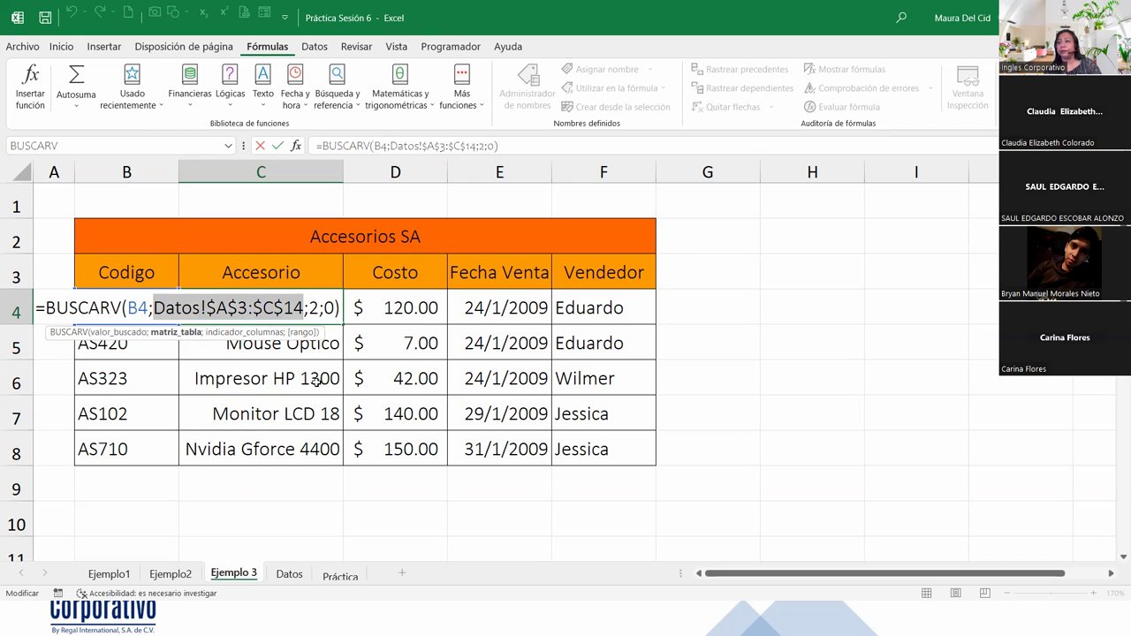
click(340, 308)
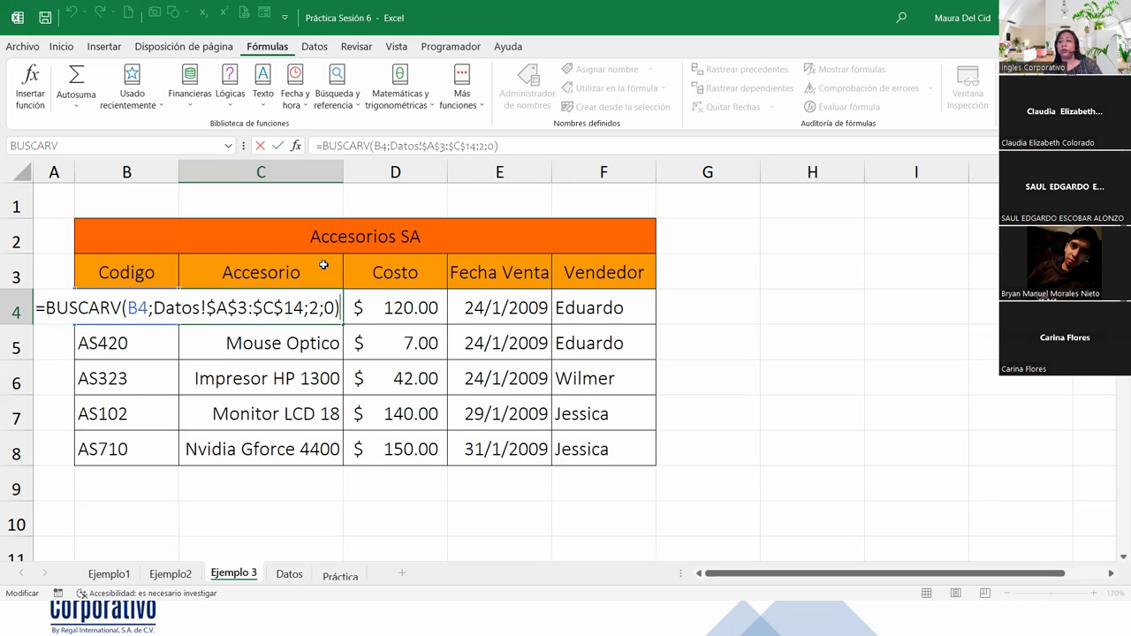
click(219, 311)
click(181, 332)
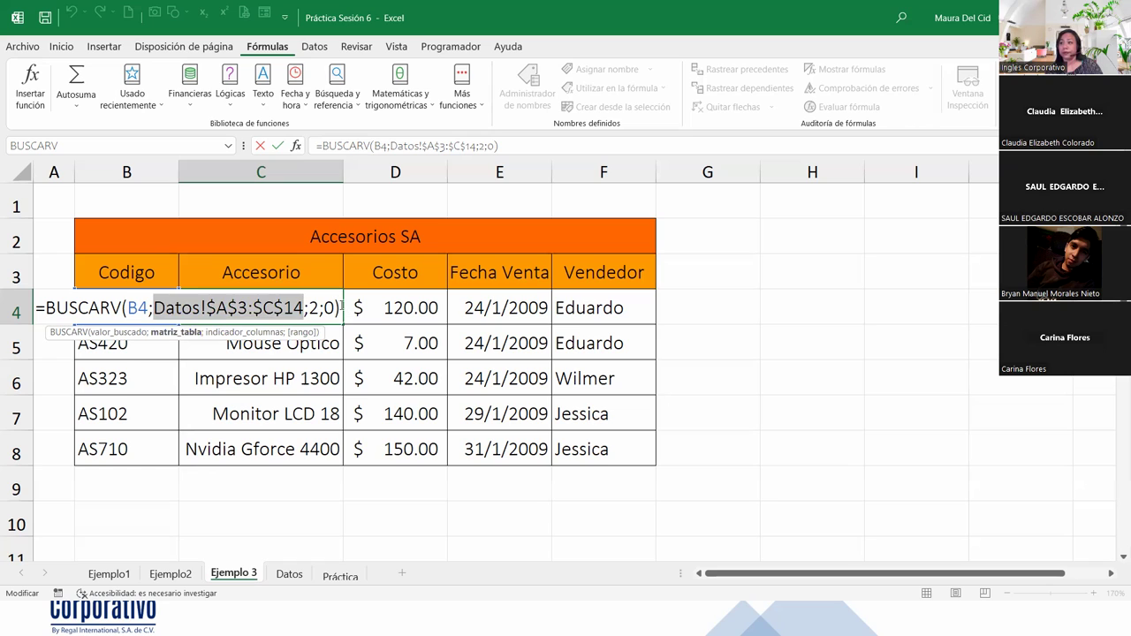
click(341, 307)
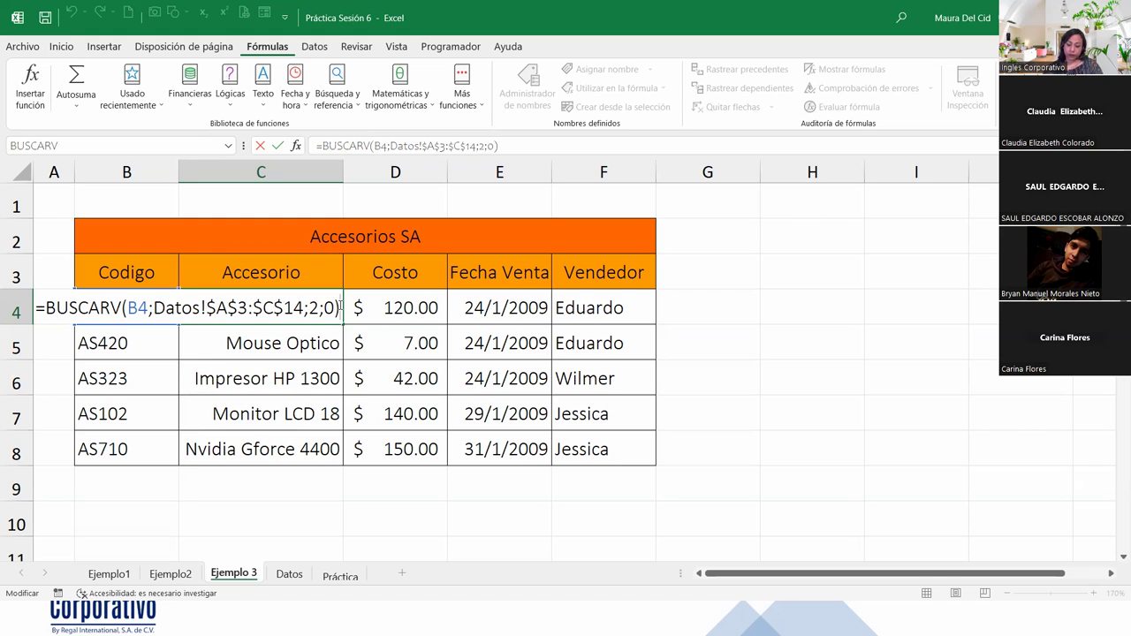
key(Return)
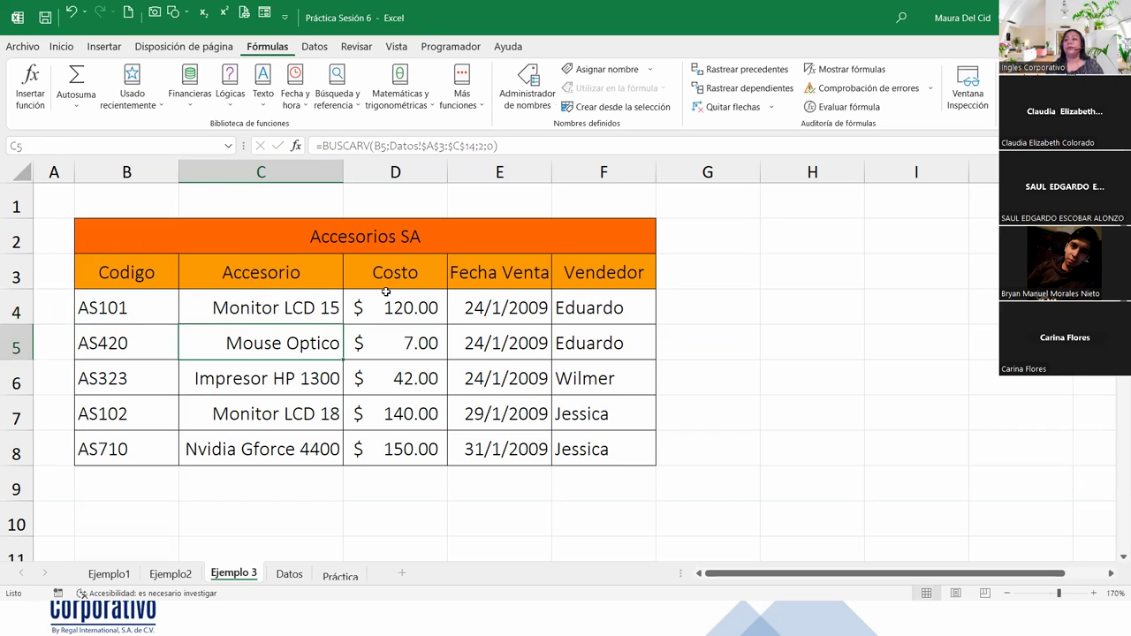
double_click(389, 301)
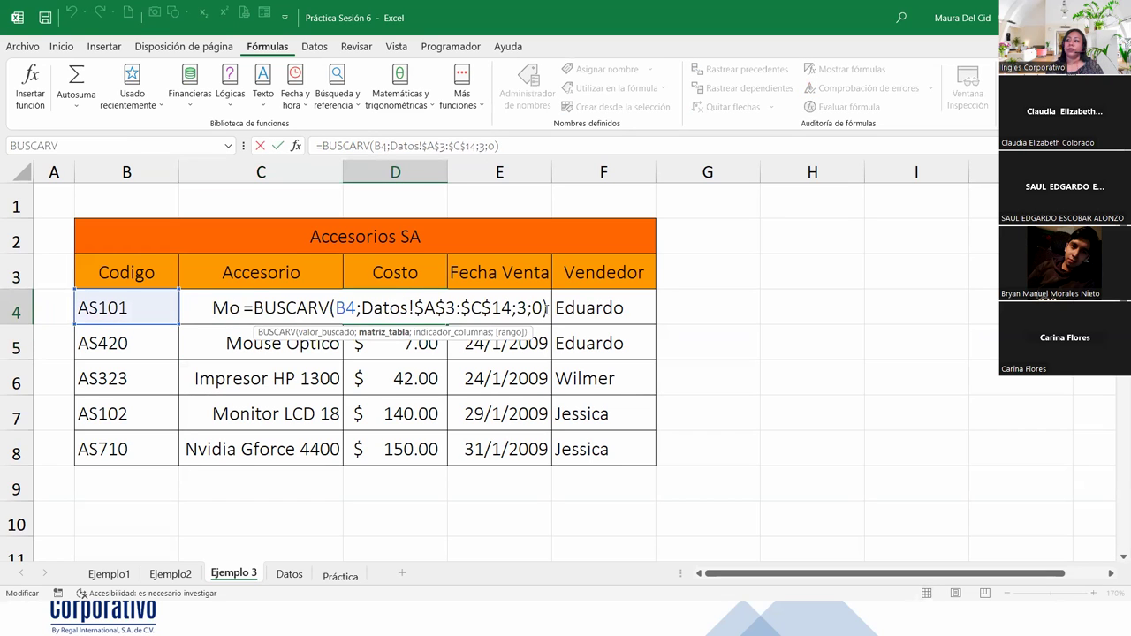
drag(243, 308, 625, 304)
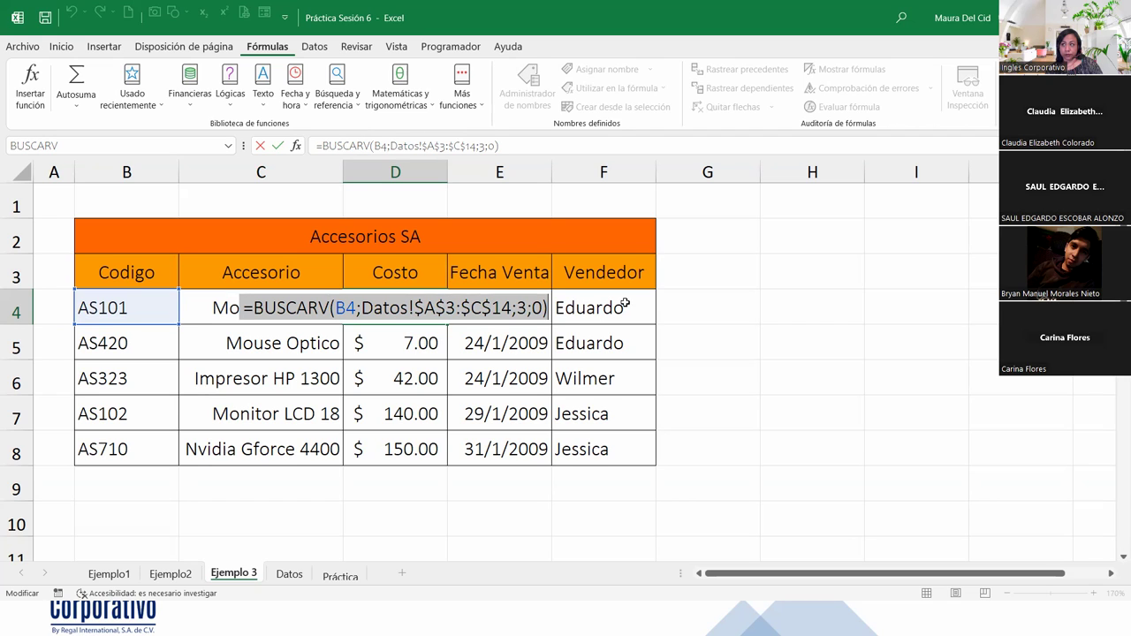
key(Return)
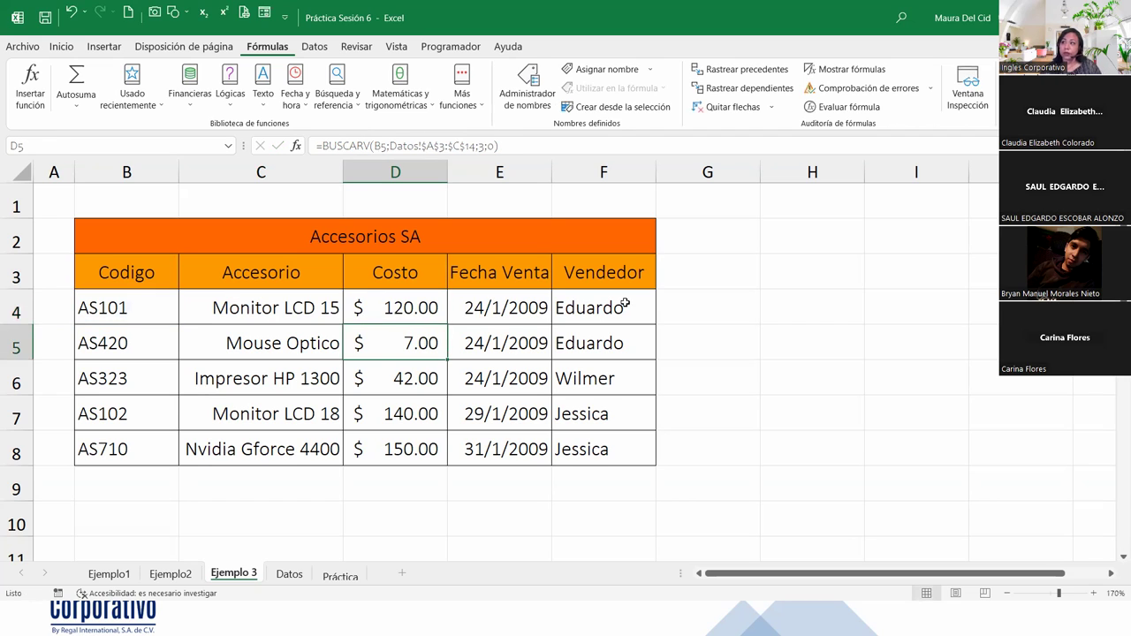
double_click(295, 305)
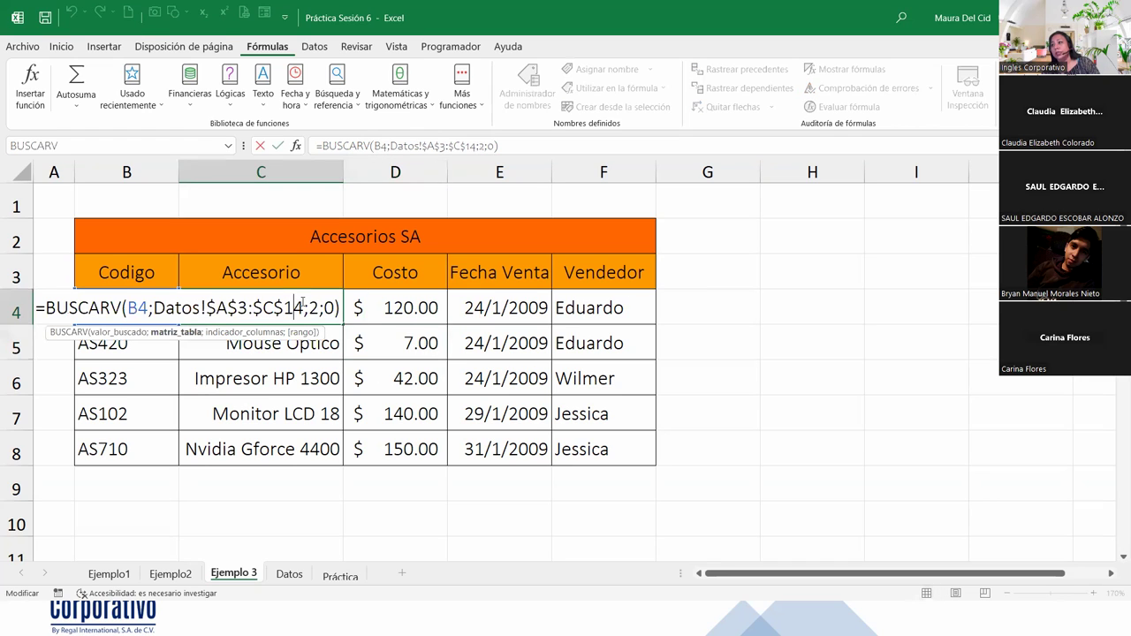
double_click(313, 308)
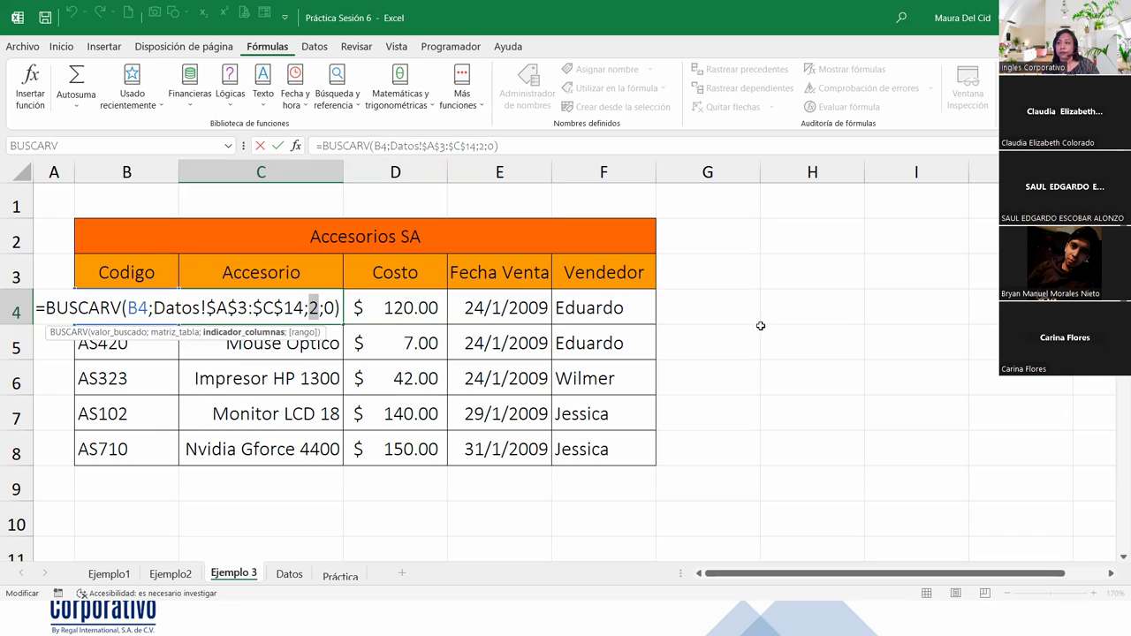
key(Return)
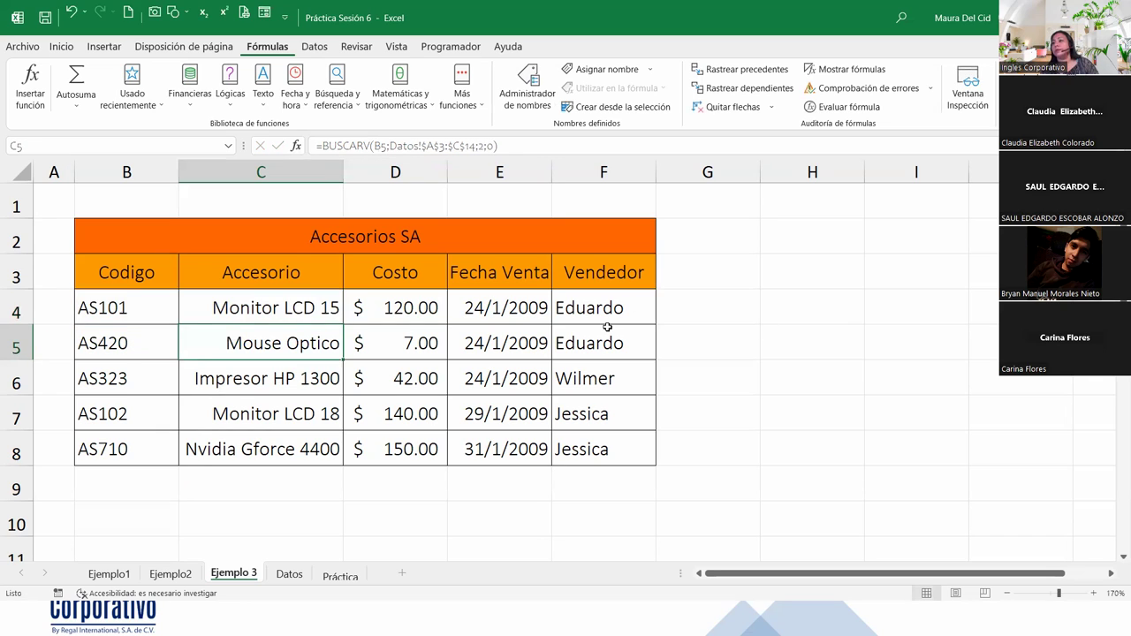
Step: Review D4's Costo formula without changes, then go back to Práctica and select C6
double_click(420, 300)
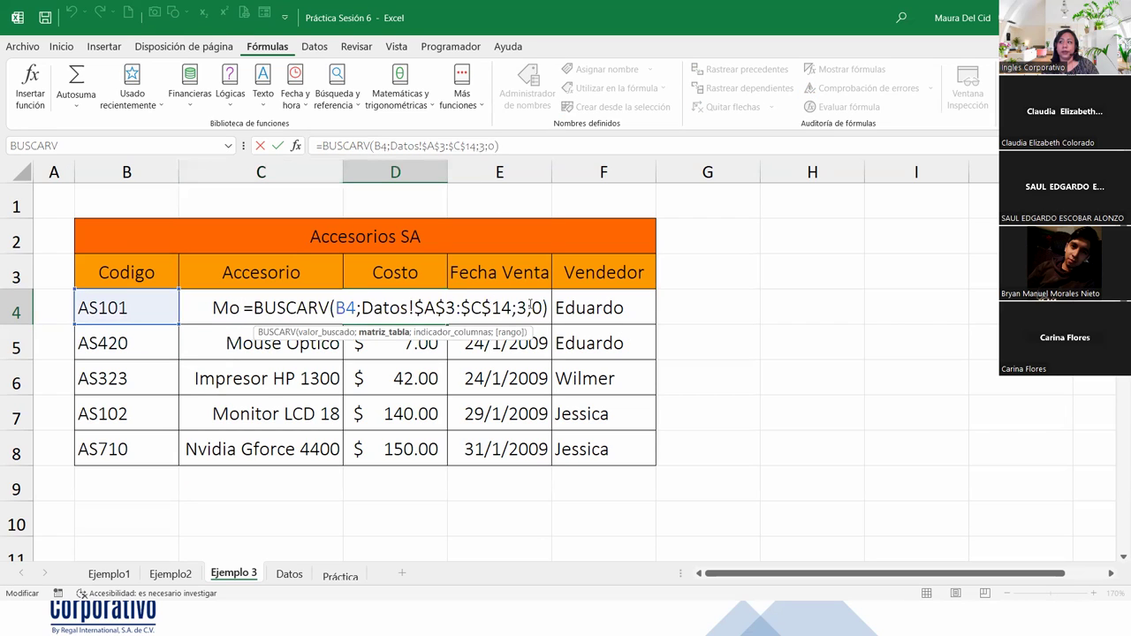
click(548, 307)
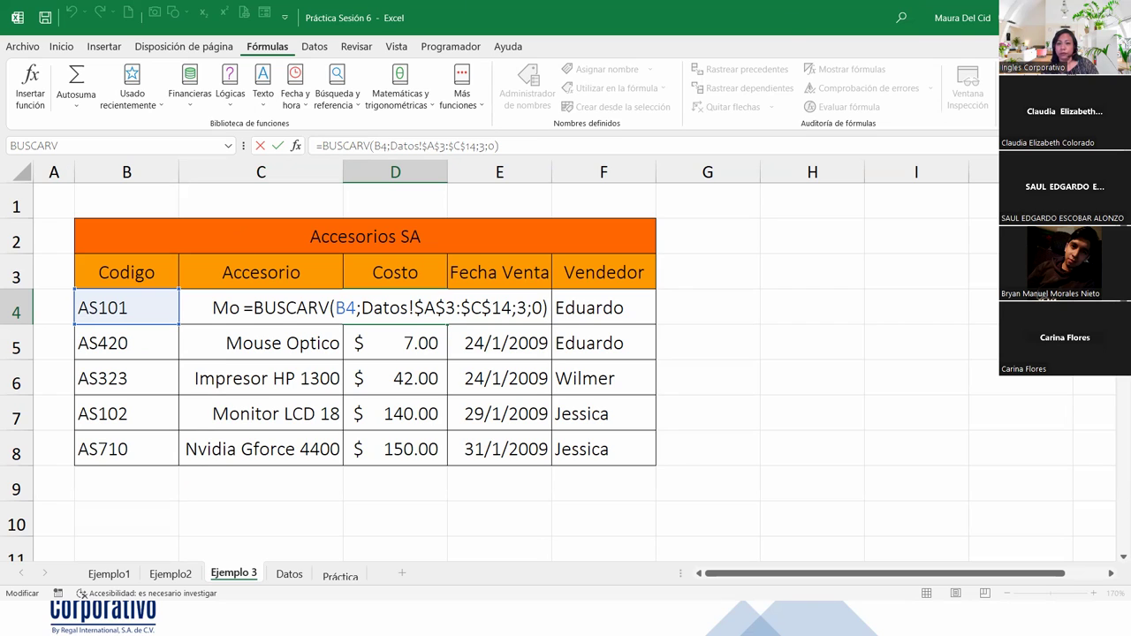
click(471, 5)
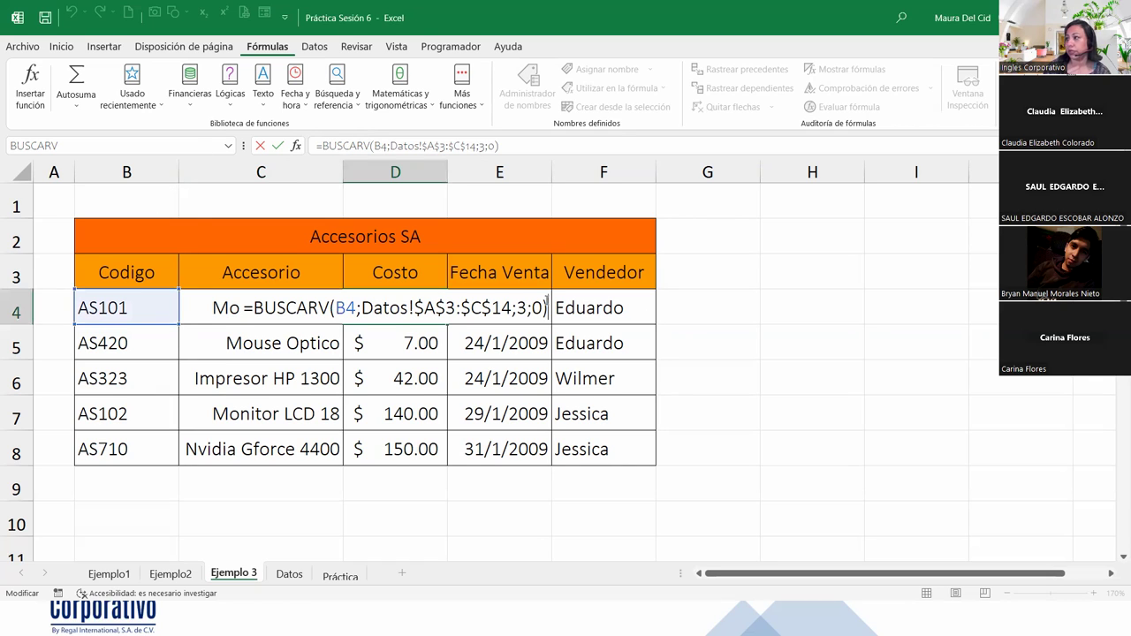
key(Return)
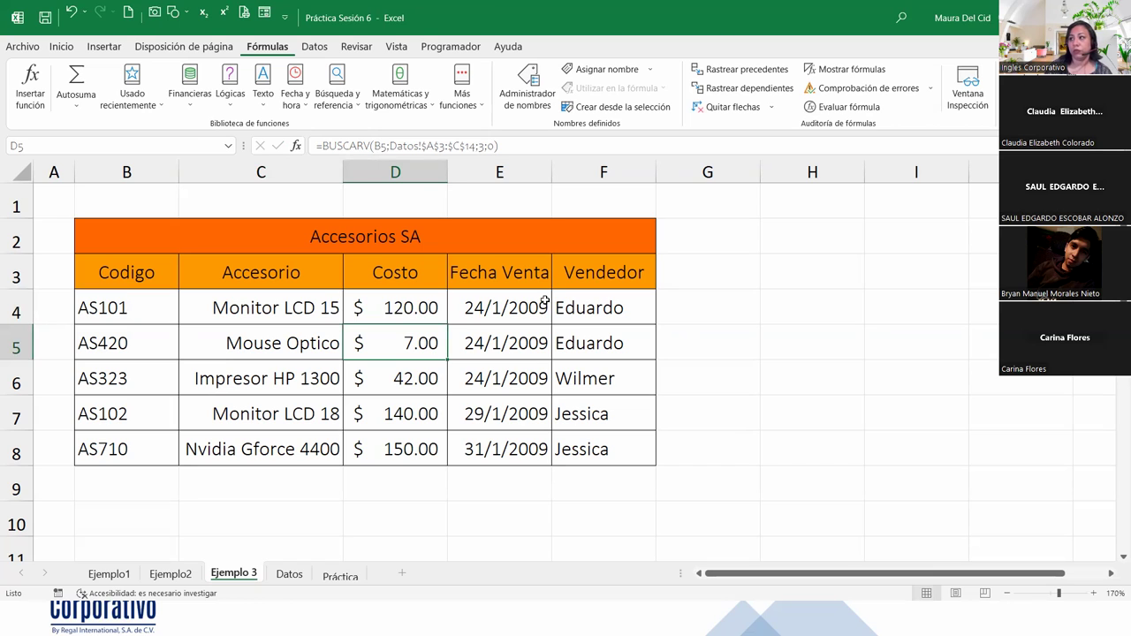
click(340, 575)
click(270, 235)
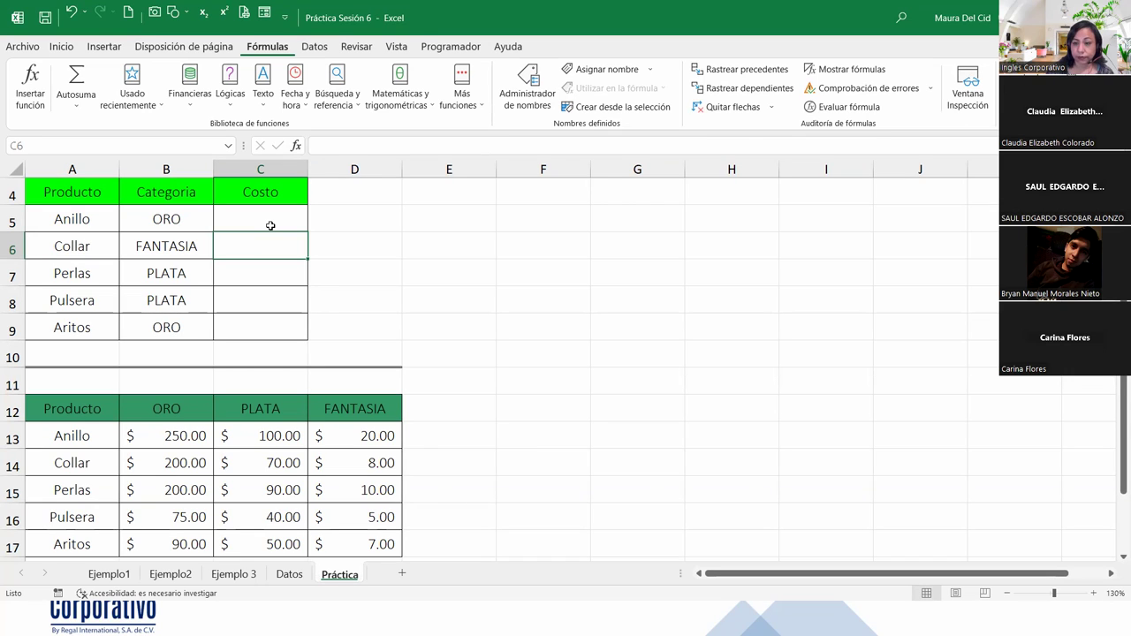
click(287, 212)
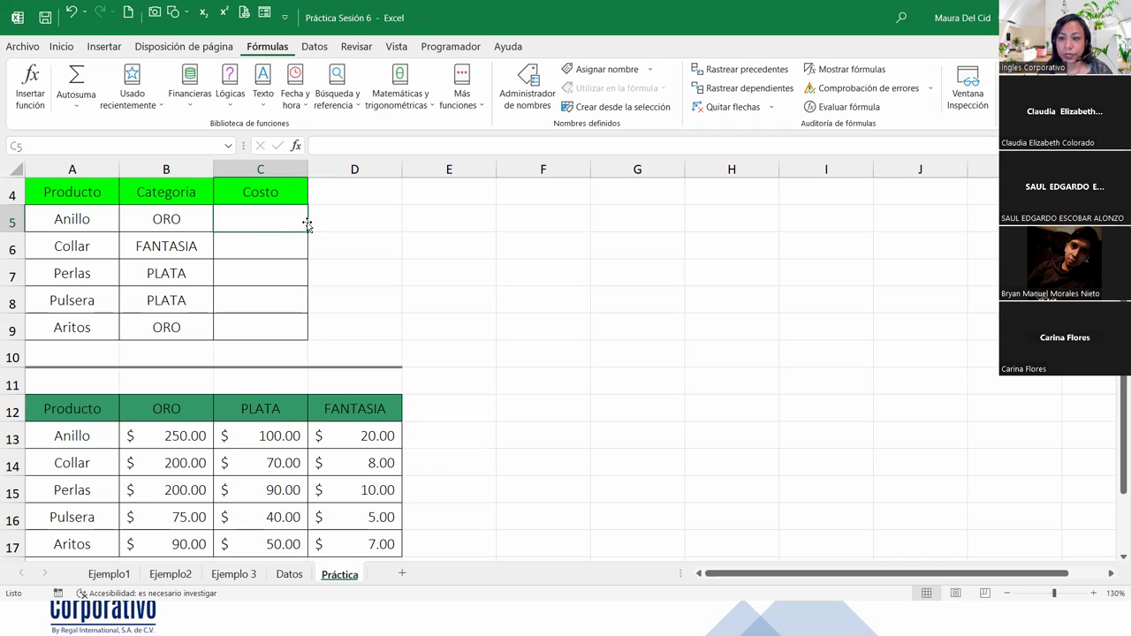
click(72, 246)
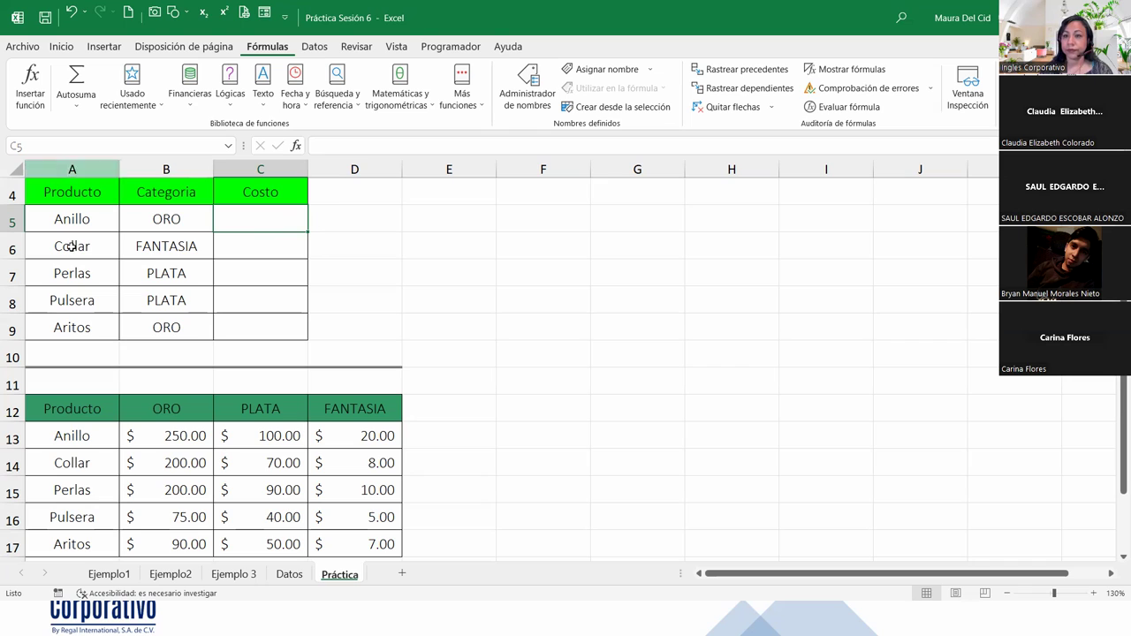
click(353, 221)
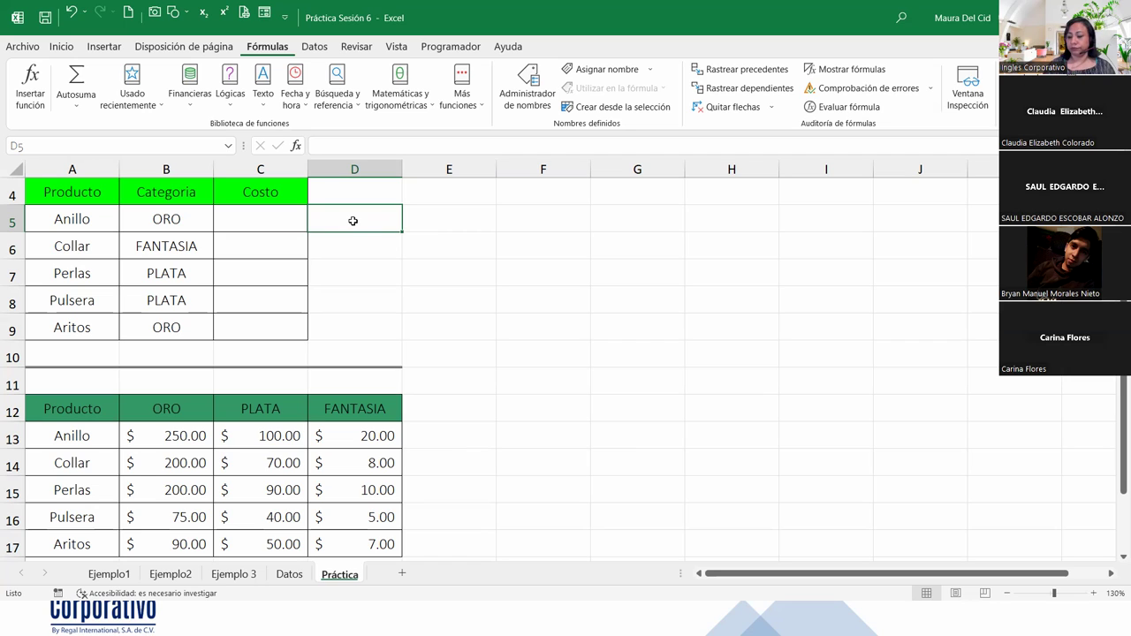
Step: Label cell E4 'Número de Columna'
click(437, 199)
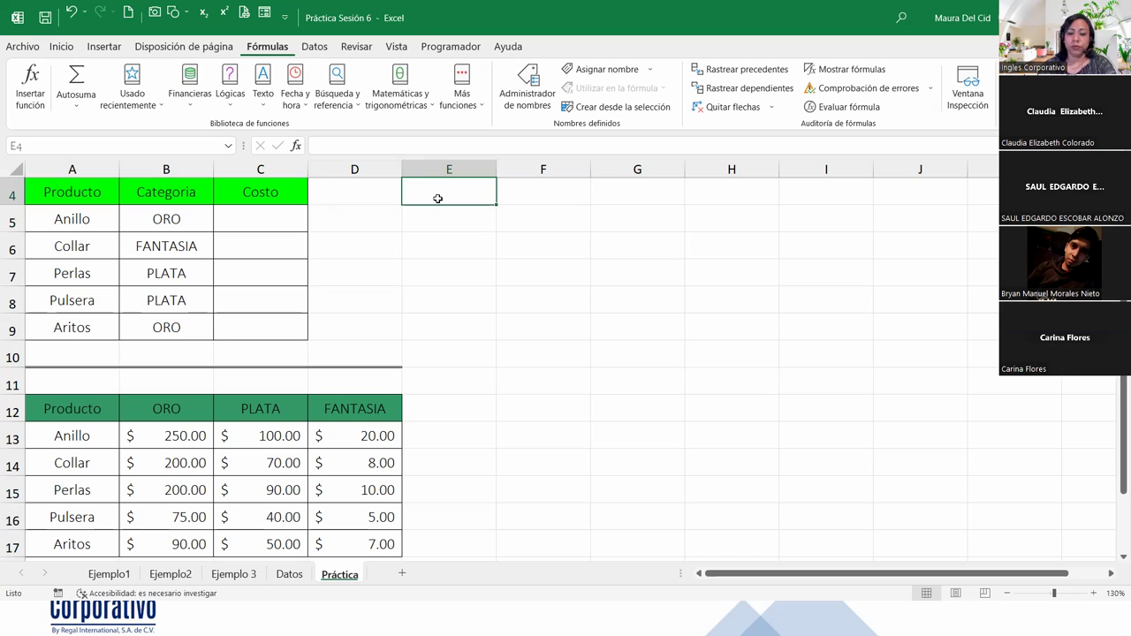
text(Número de Columna)
key(Return)
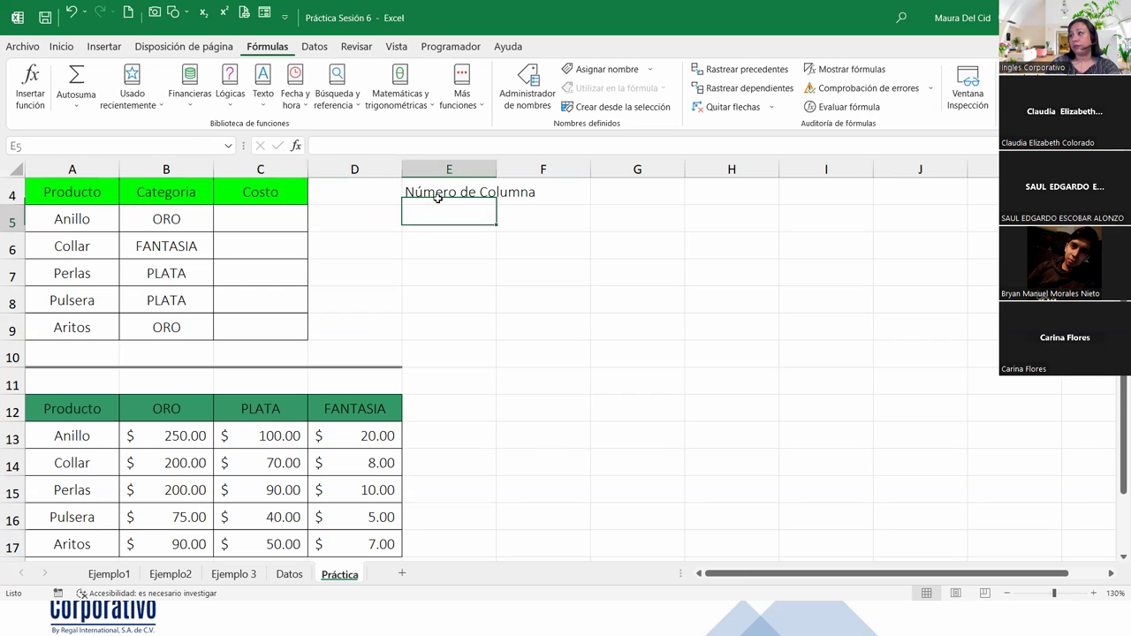
Step: Check the ORO, PLATA and FANTASIA headers in B12:D12 and the new E4 label
click(152, 403)
click(293, 404)
click(365, 409)
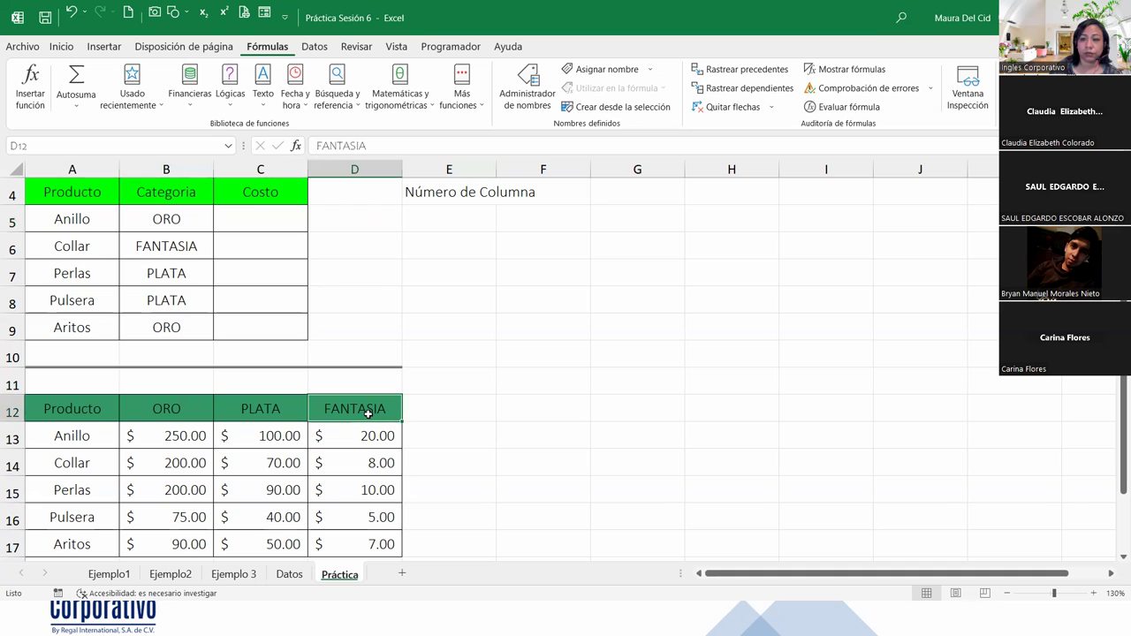
click(465, 214)
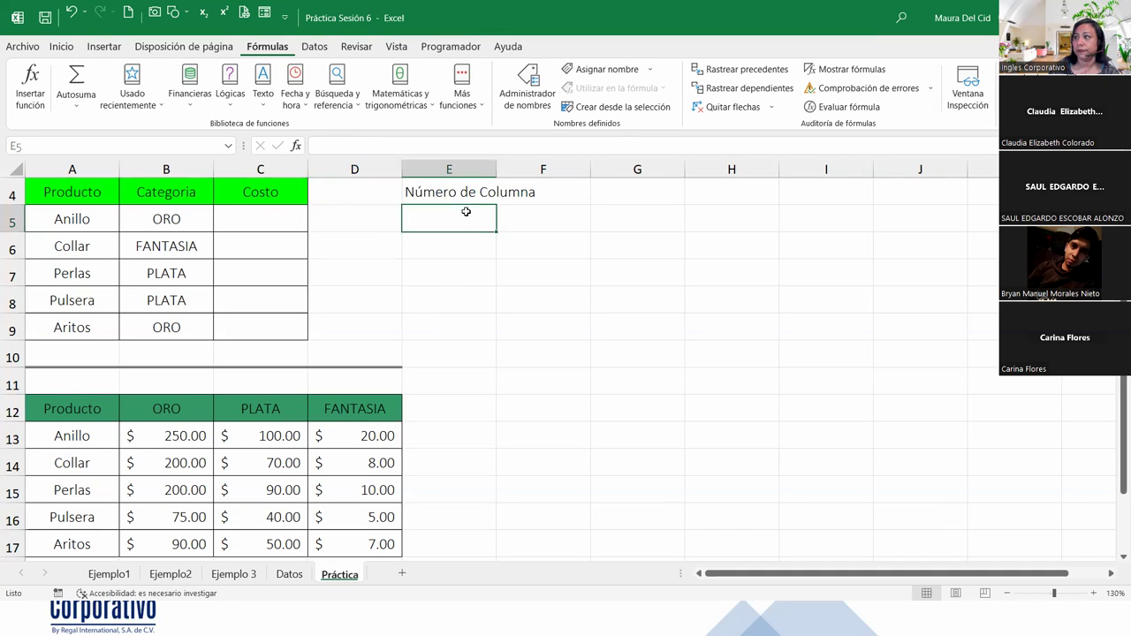
click(466, 194)
Step: Begin E5's formula as =SI(B5=B12;2; so the ORO category returns 2
click(455, 215)
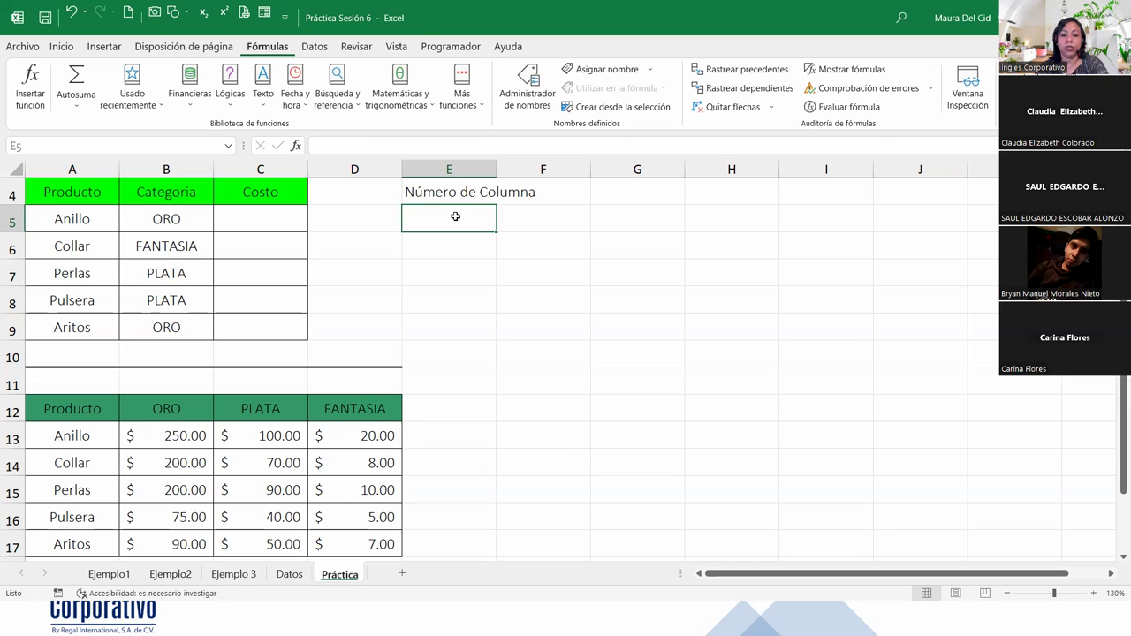
text(=si()
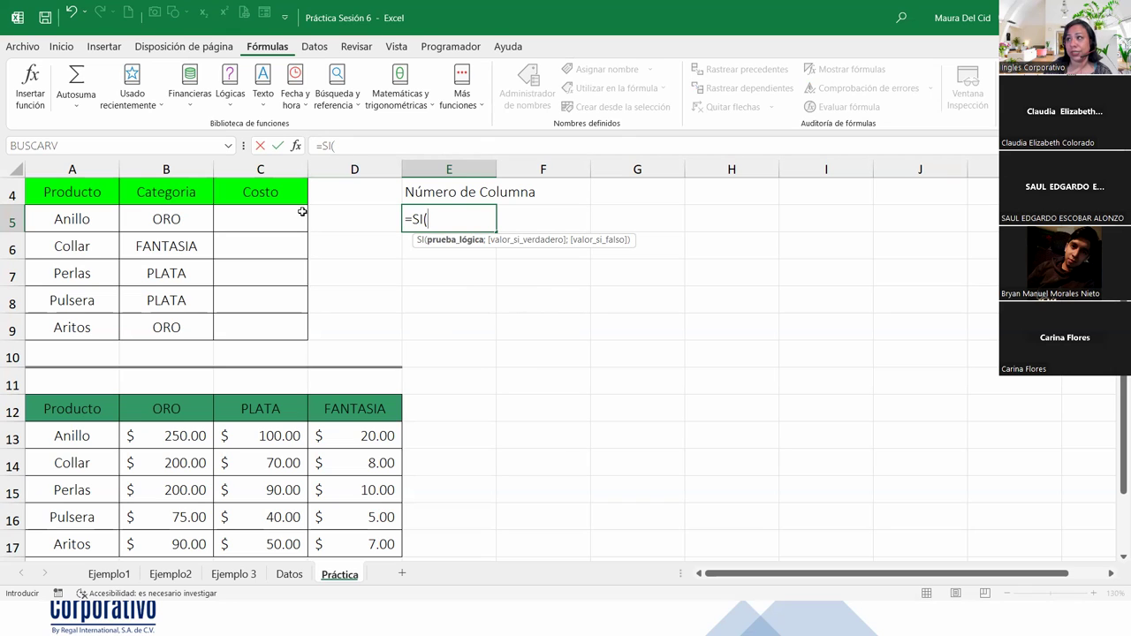
click(168, 215)
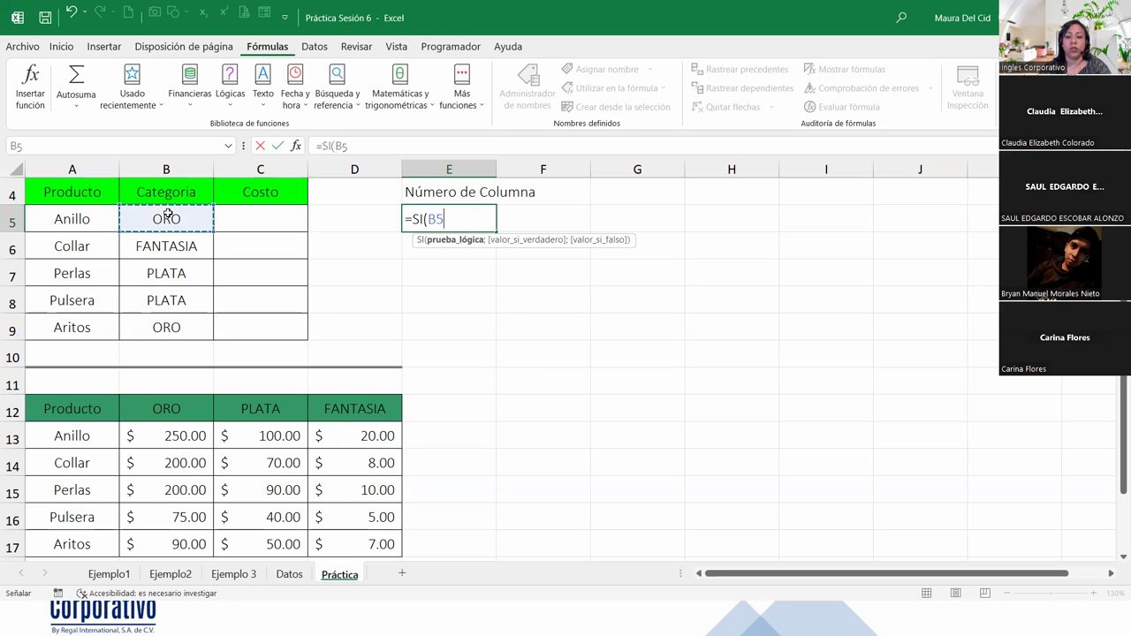
text(=)
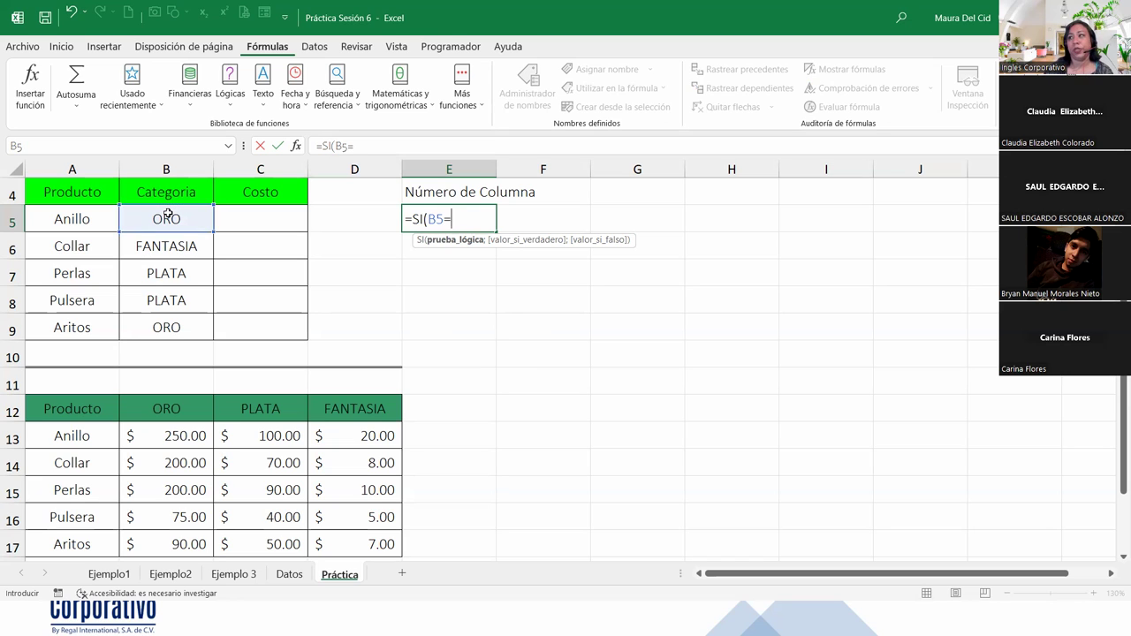
click(173, 406)
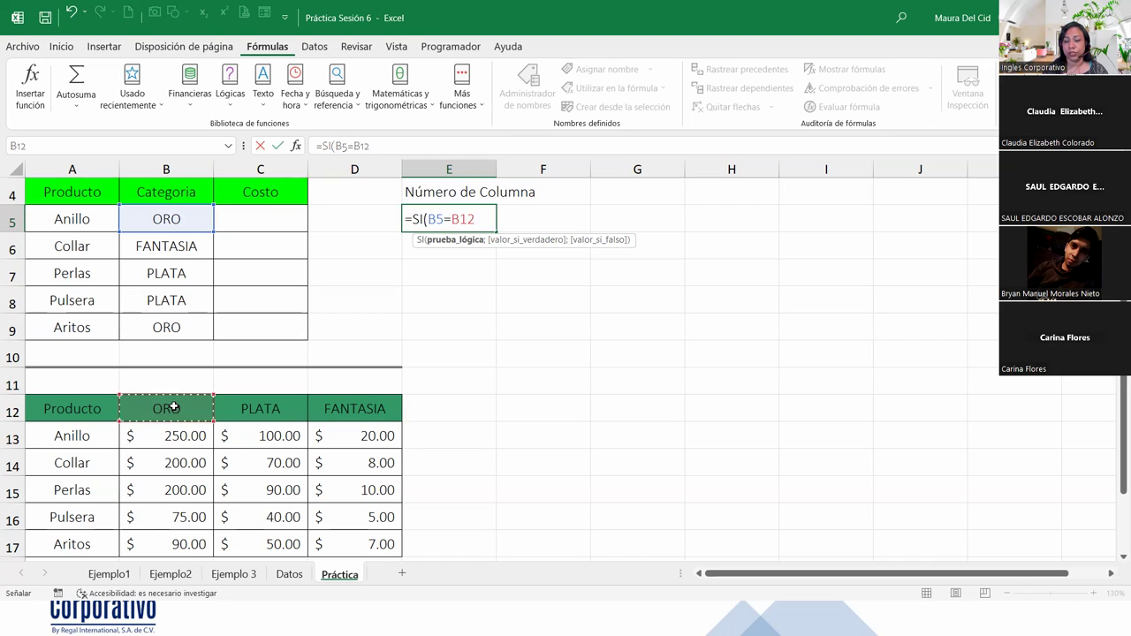
text(;)
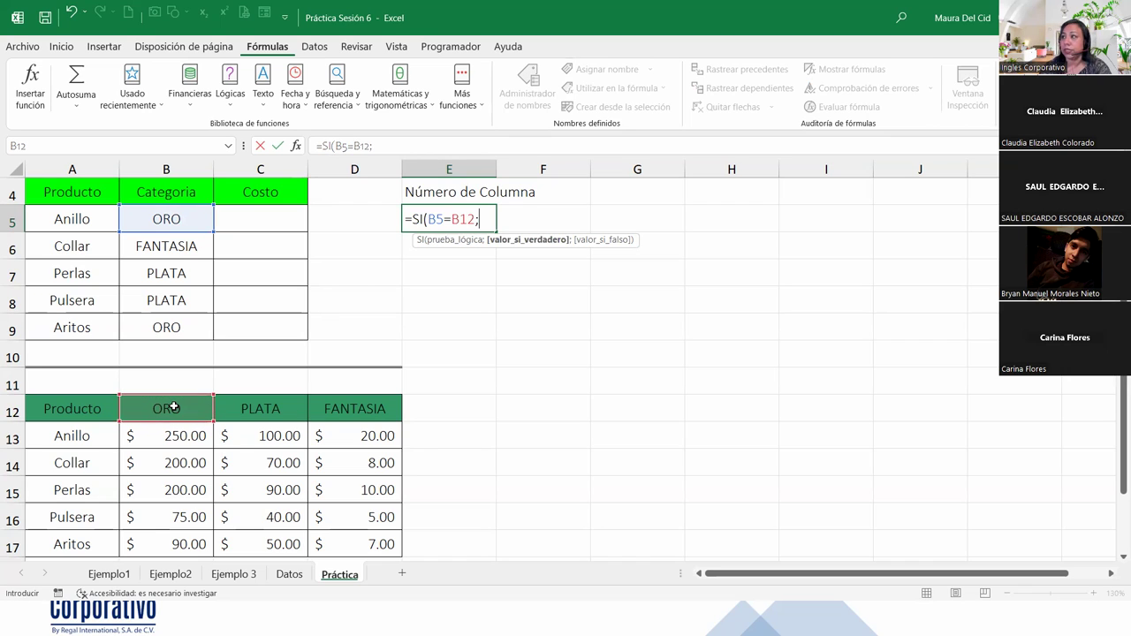
text(1)
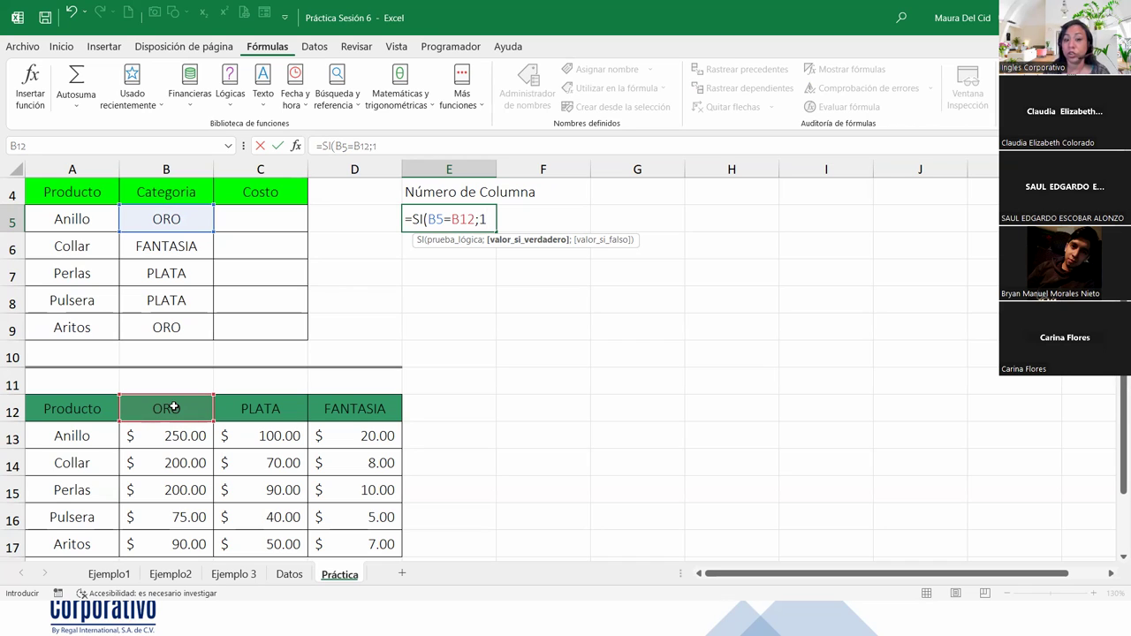
key(BackSpace)
text(2)
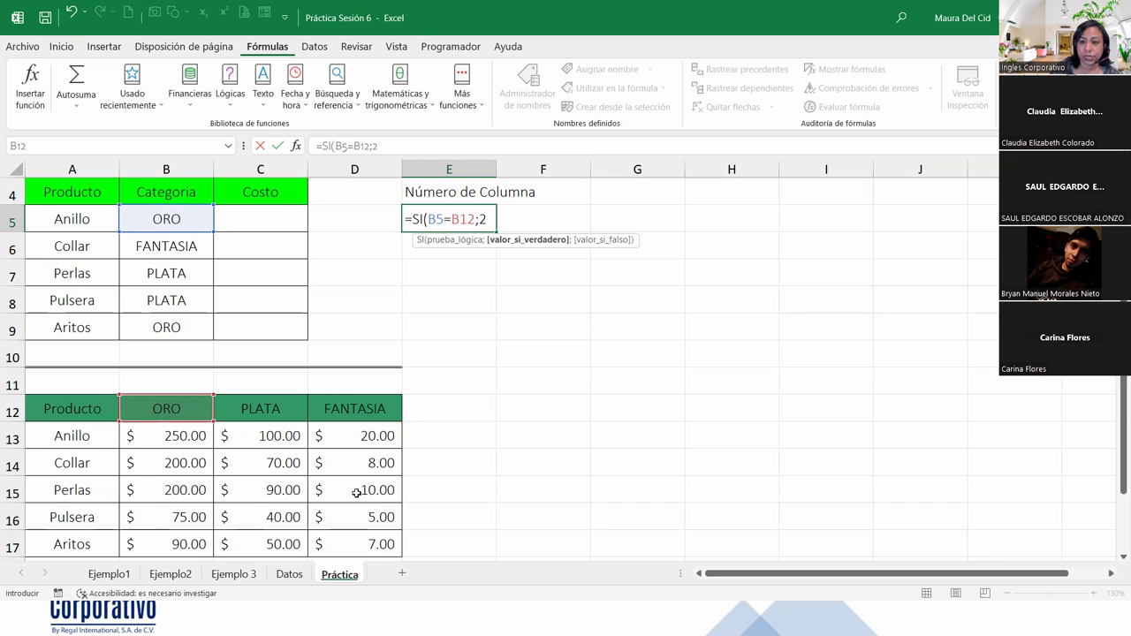
click(492, 215)
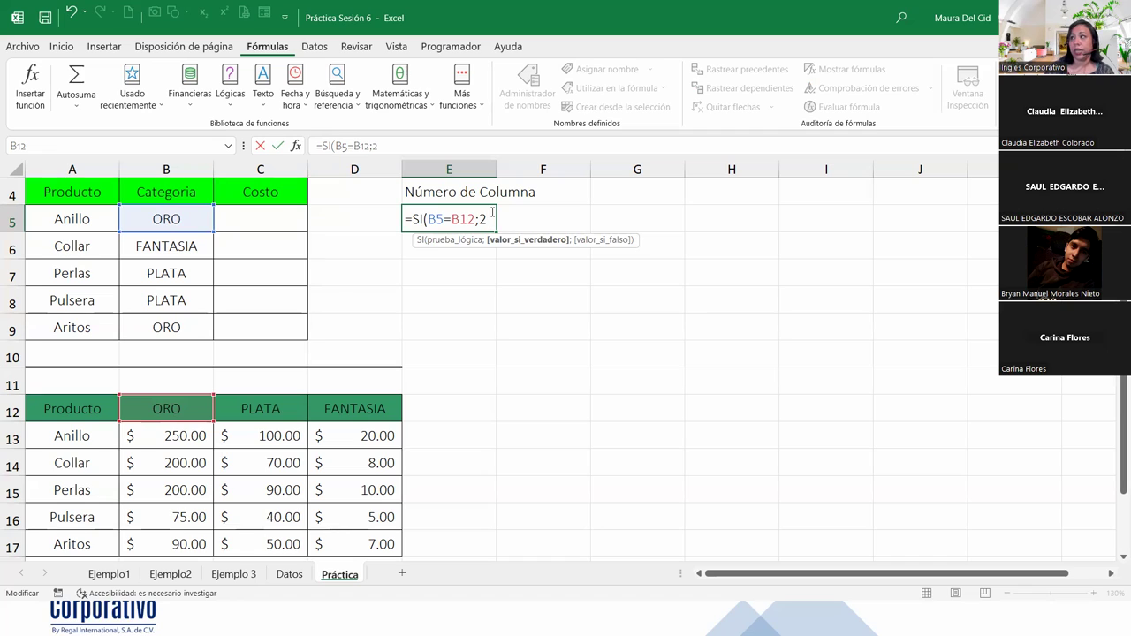
text(;)
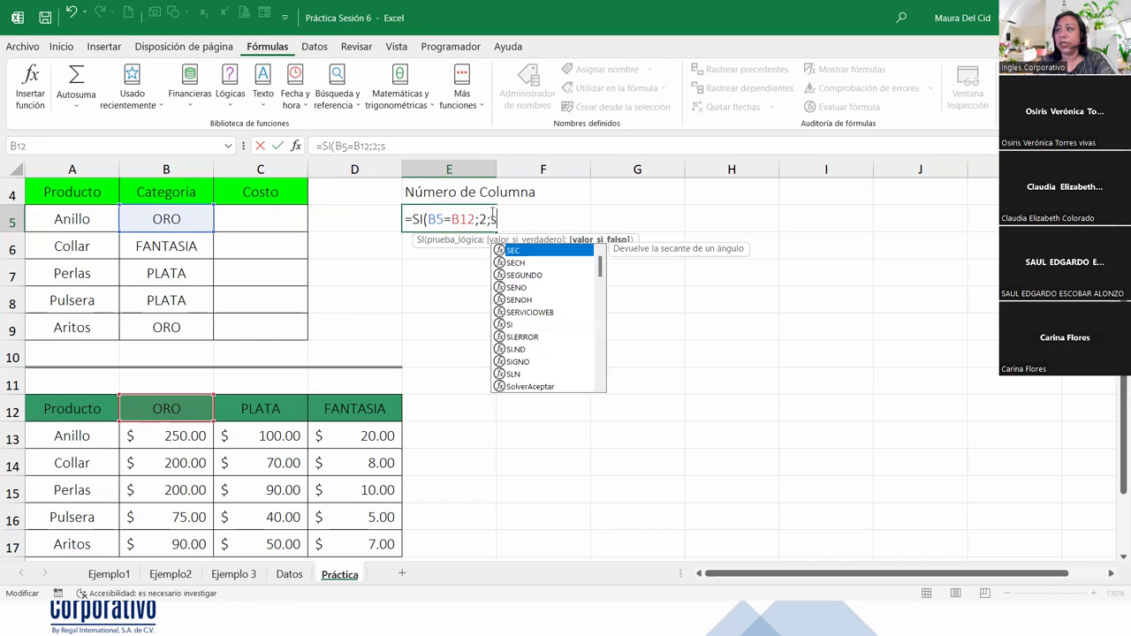
Step: Nest SI(B5=C12;3; for PLATA in E5's formula and start a third SI(
text(SI()
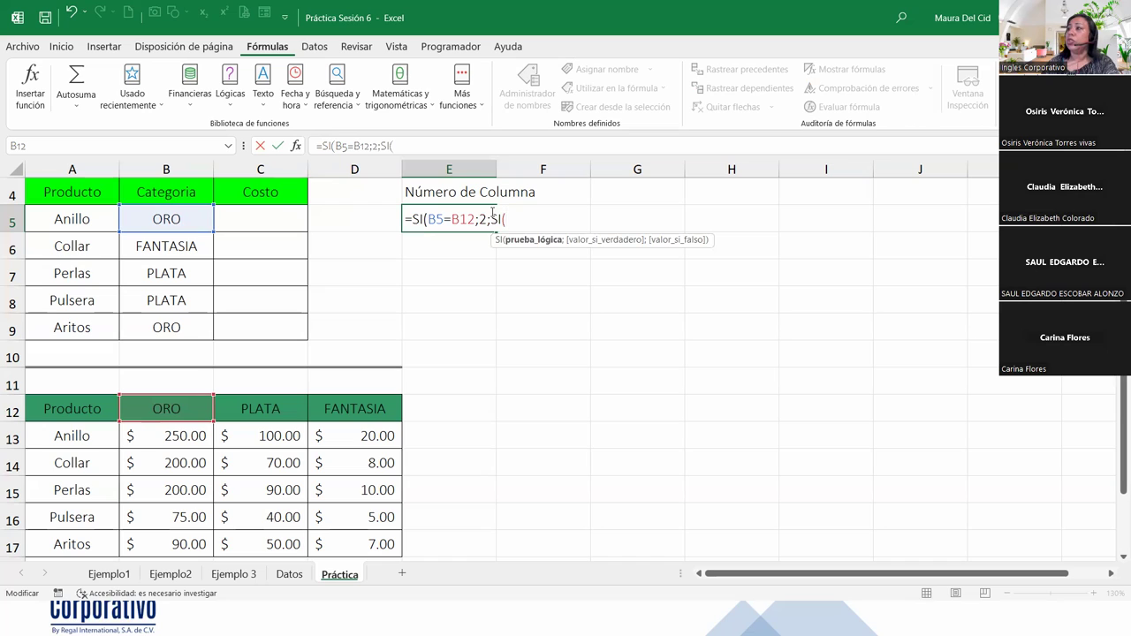
click(192, 216)
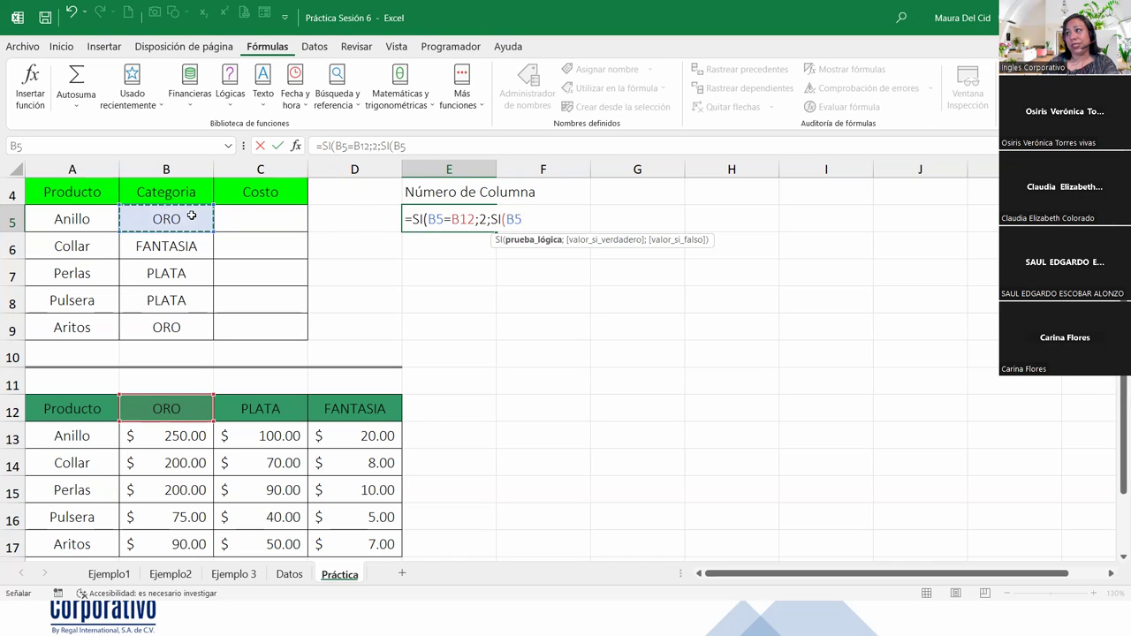
text(=)
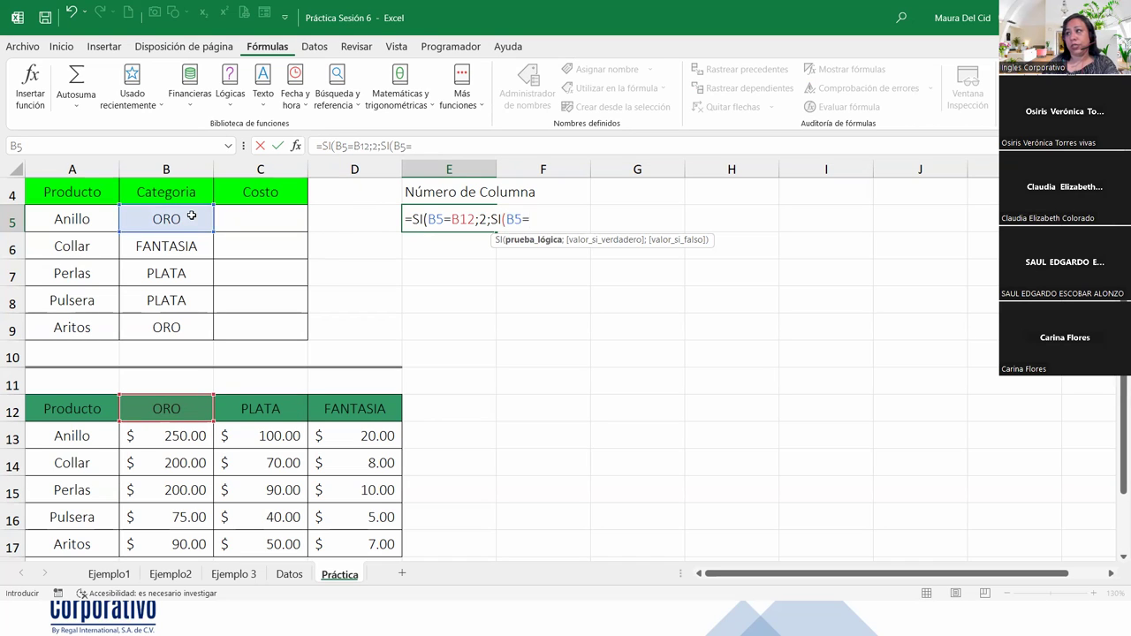
click(276, 403)
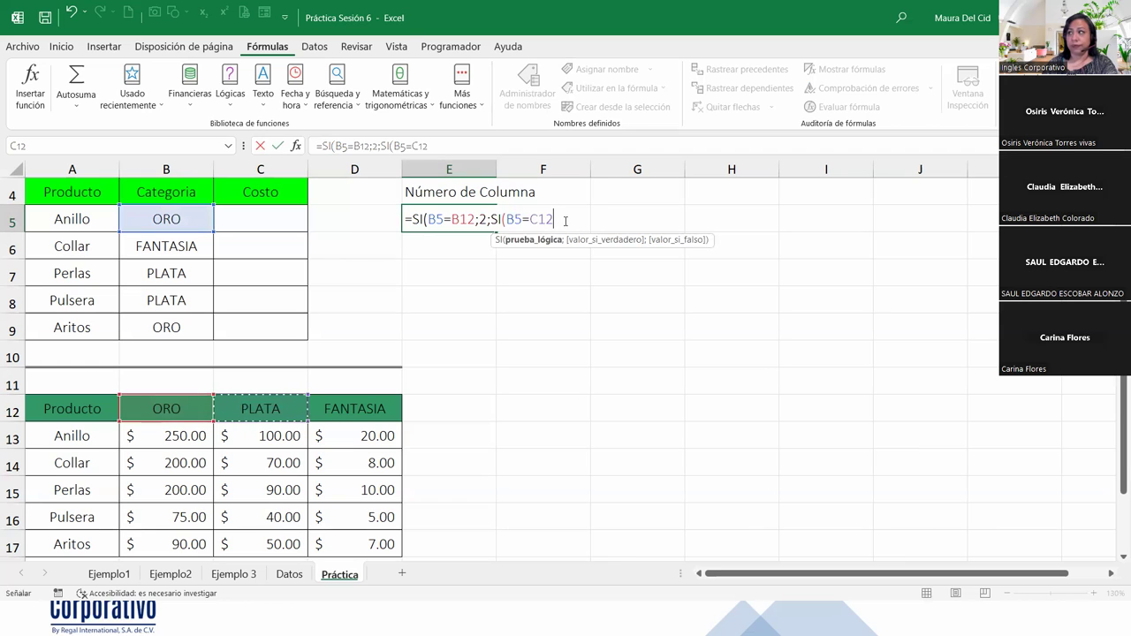
text(;)
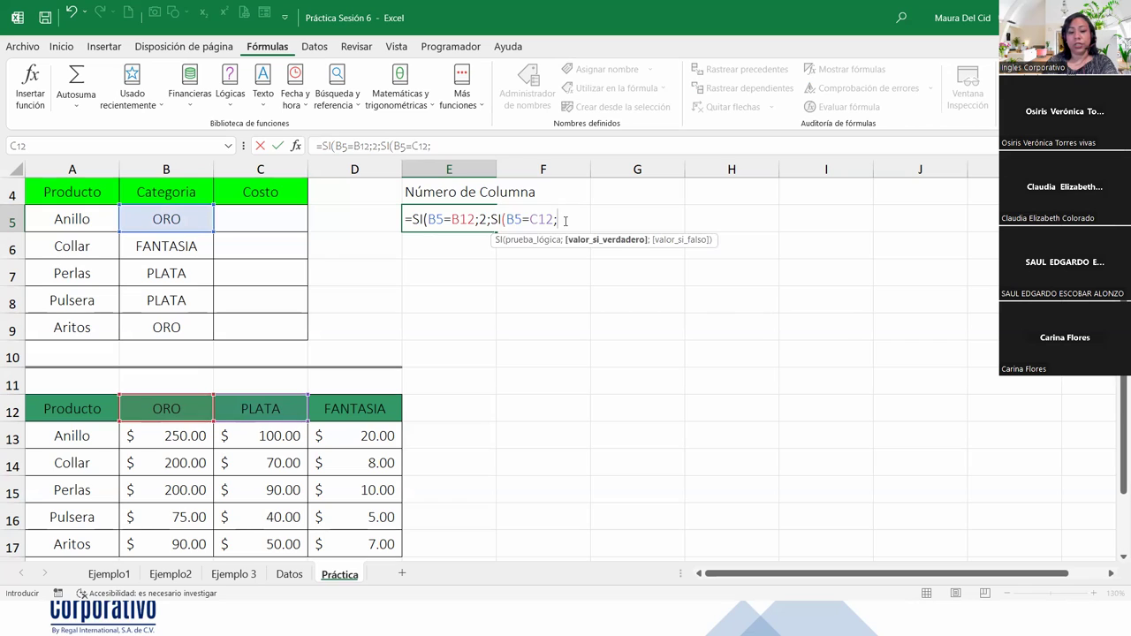
text(3)
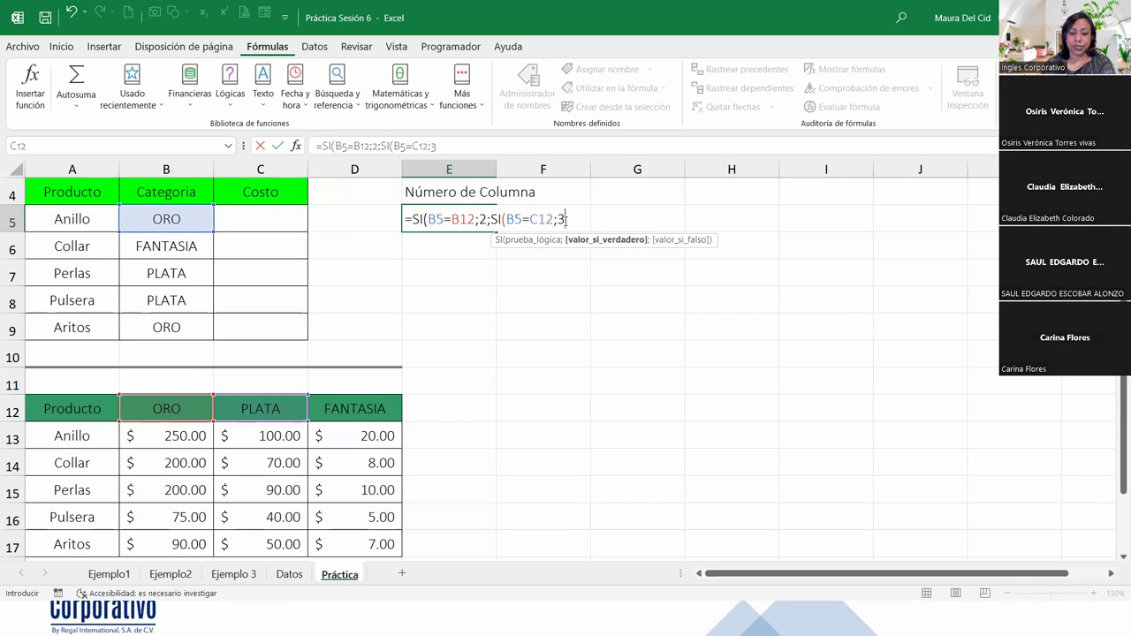
text(;)
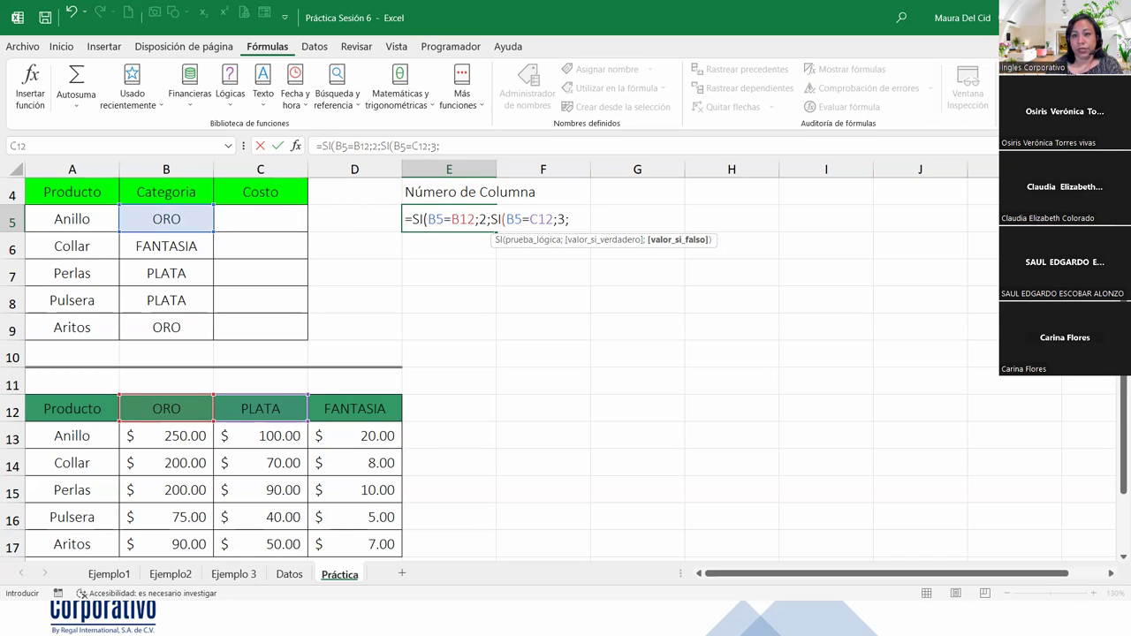
key(alt+Tab)
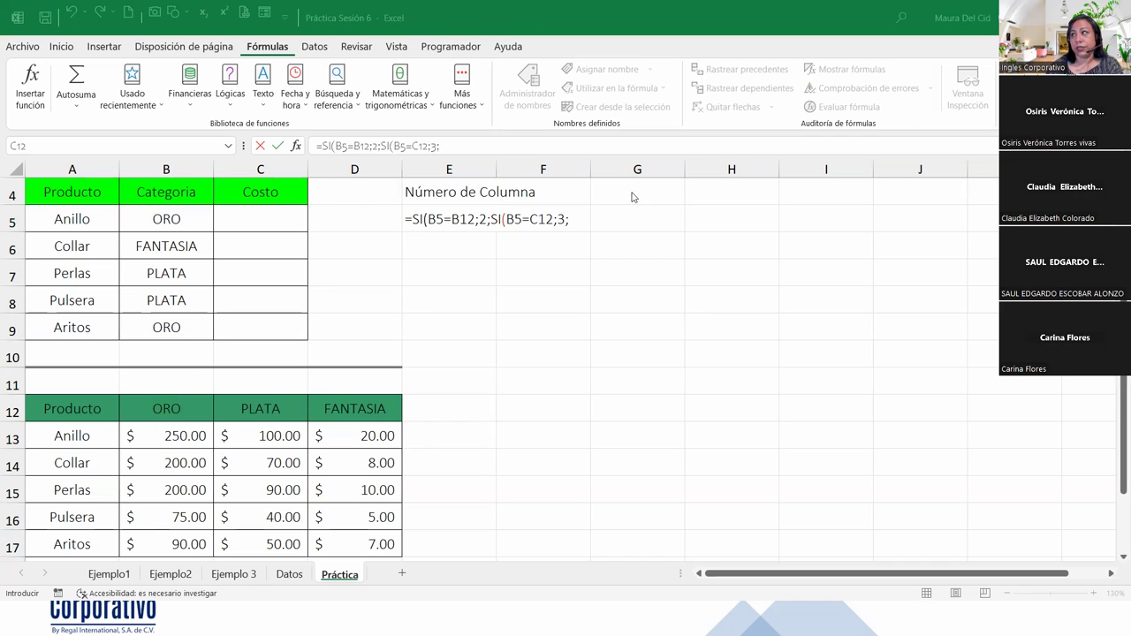
click(580, 221)
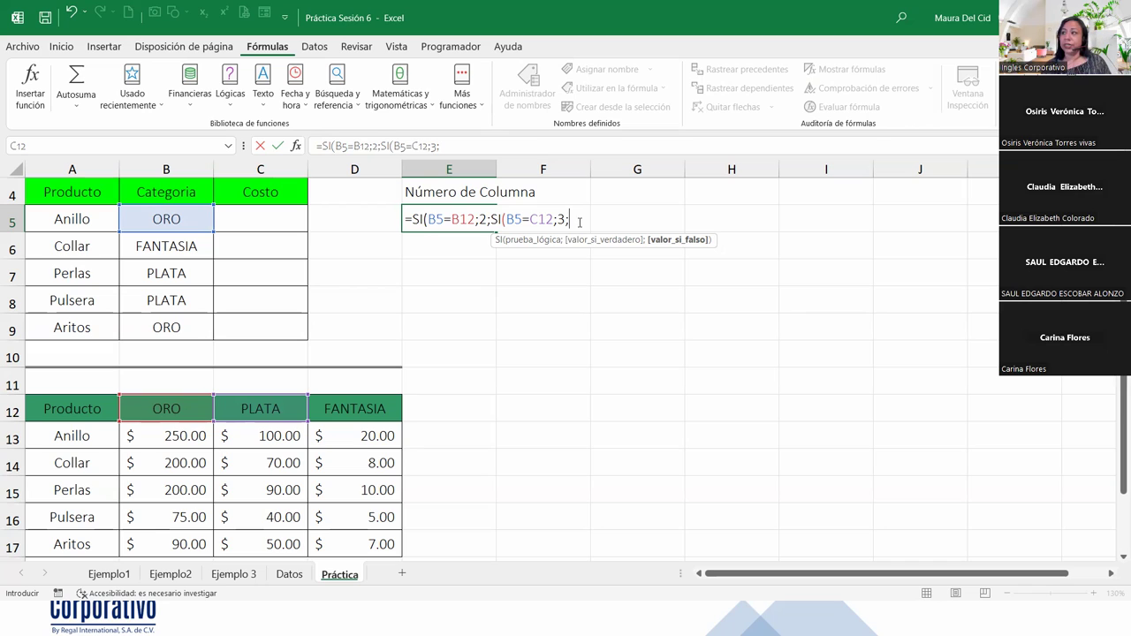
text(SI()
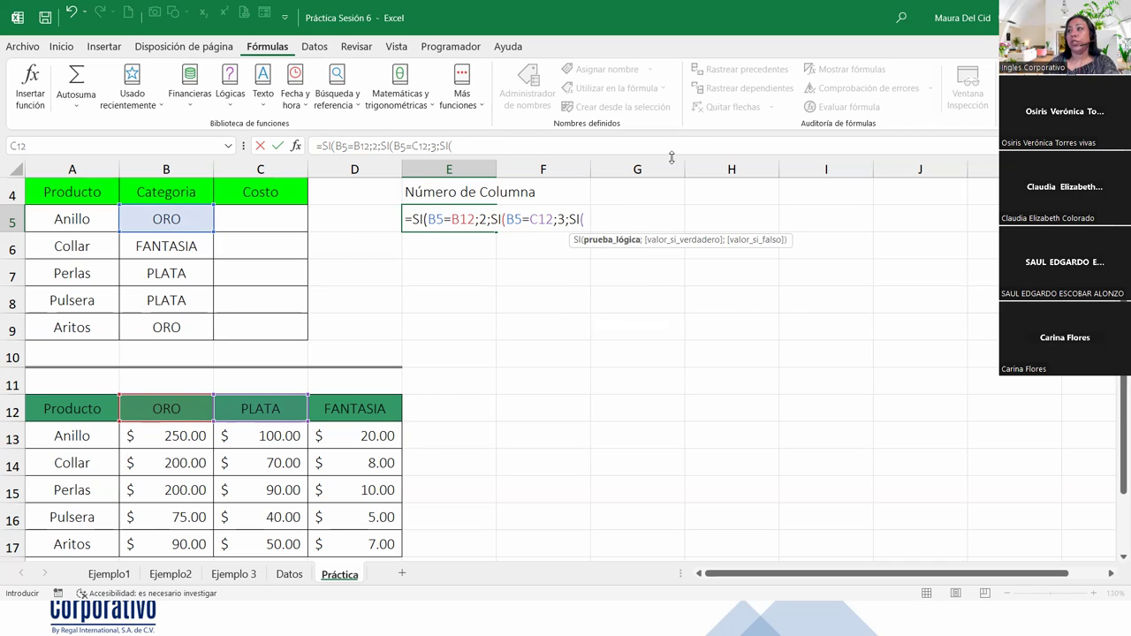
Step: Add SI(B5=D12;4;"Dato no encontrado"), close all parentheses and confirm E5's formula
click(190, 218)
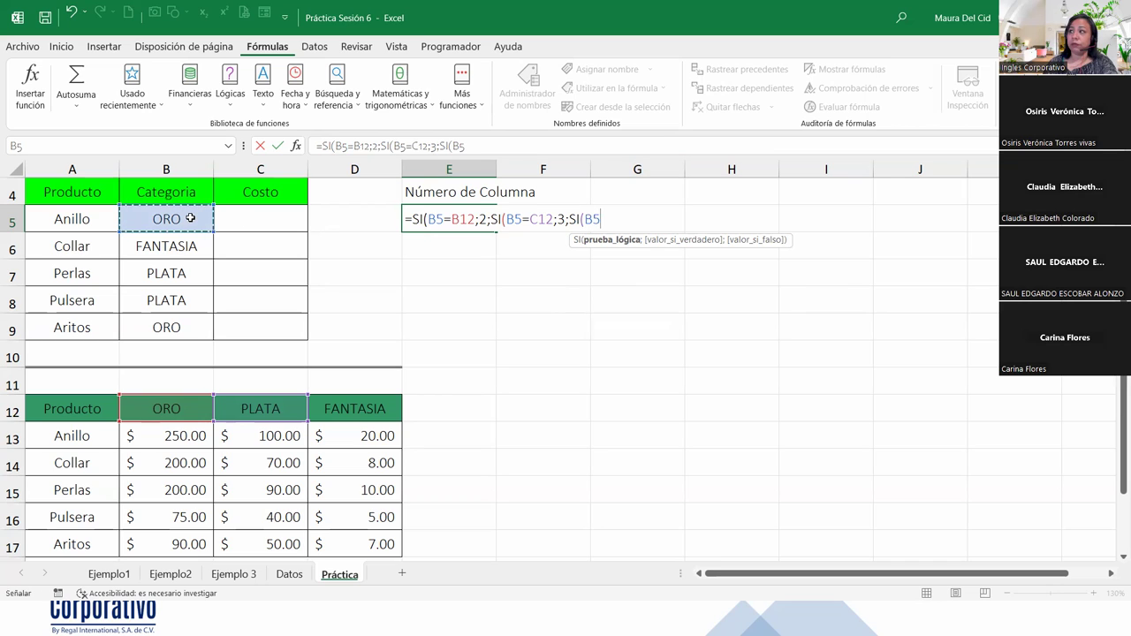
text(=)
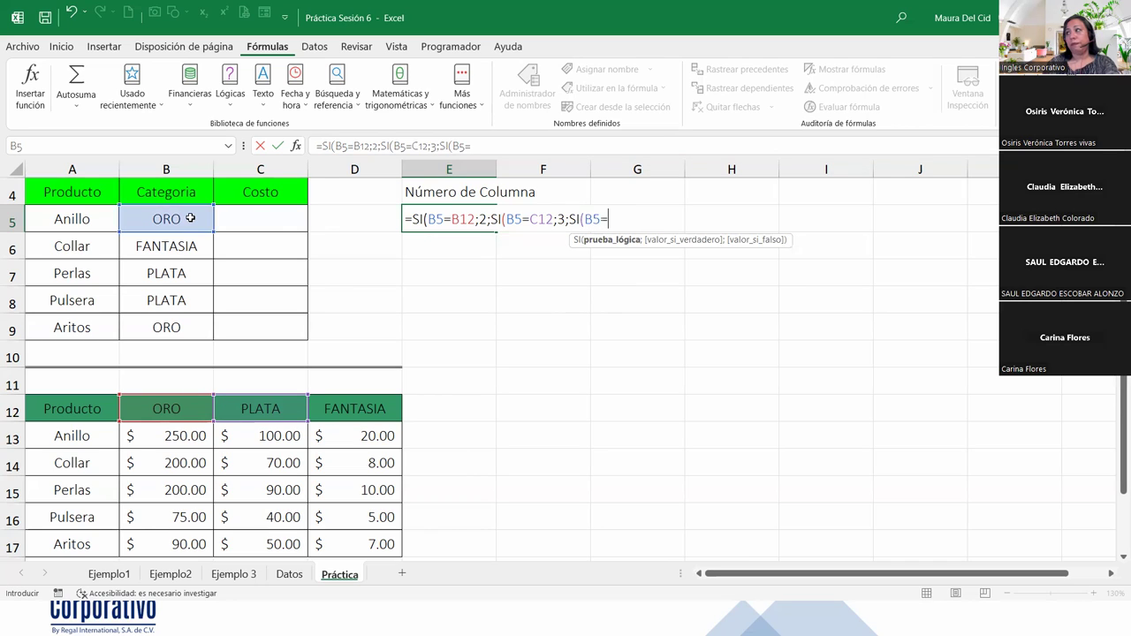
click(357, 405)
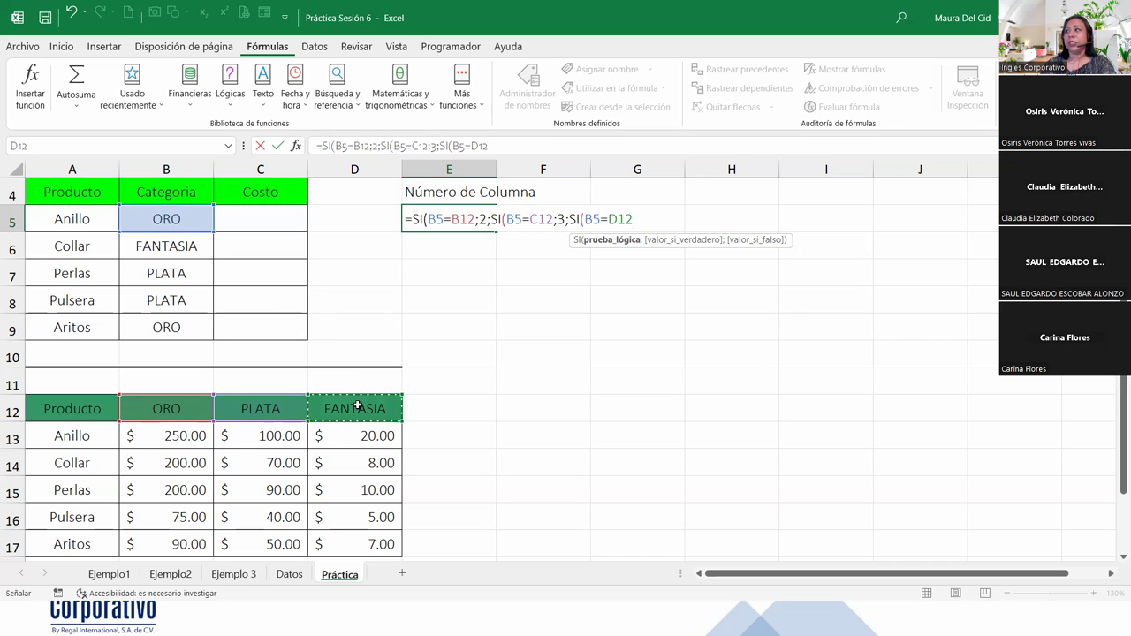
text(;4)
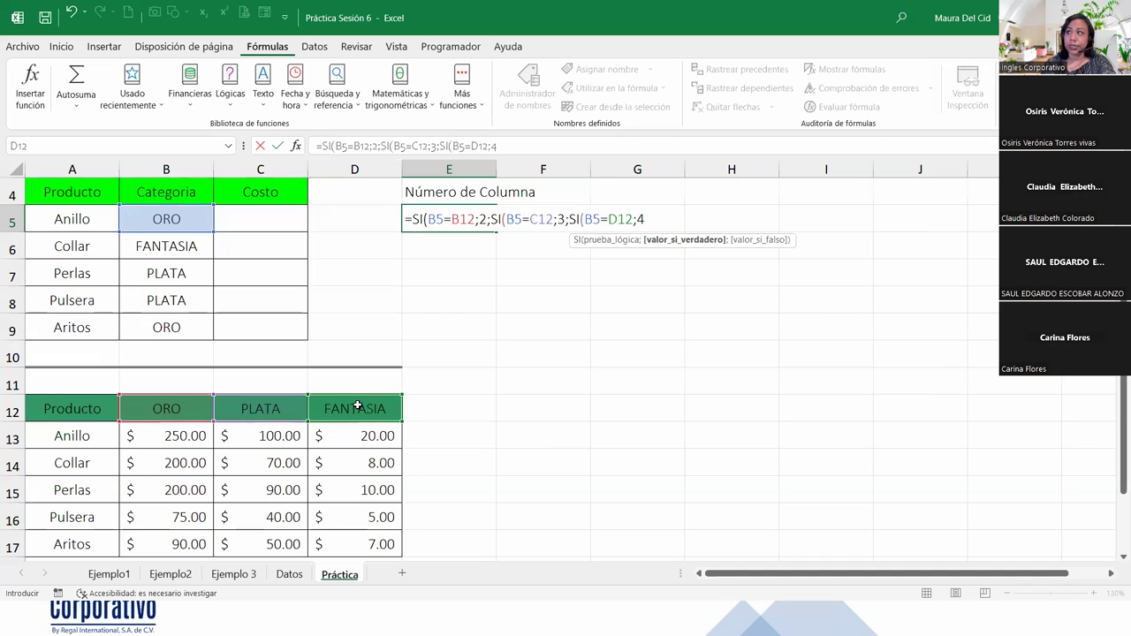
text(;)
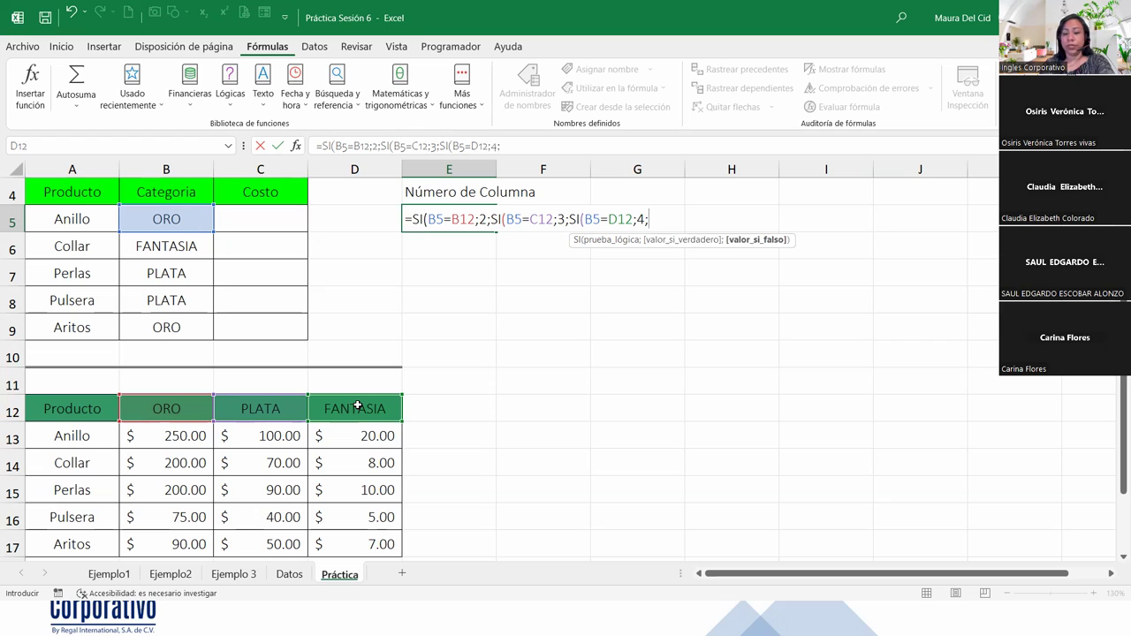
text(")
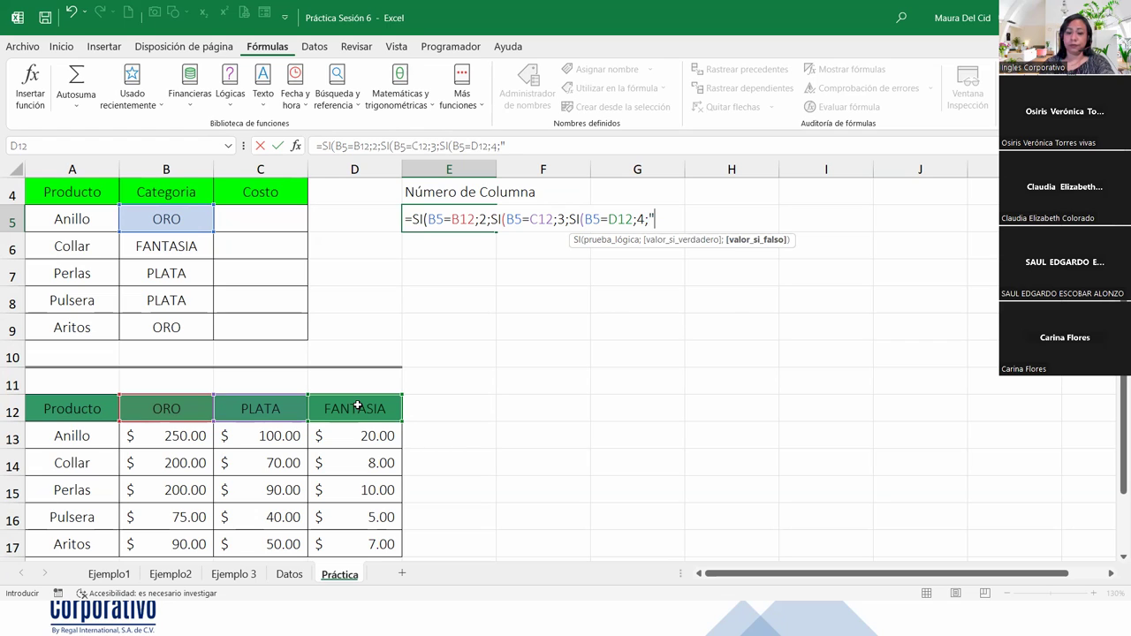
text(Dato no encontrado)
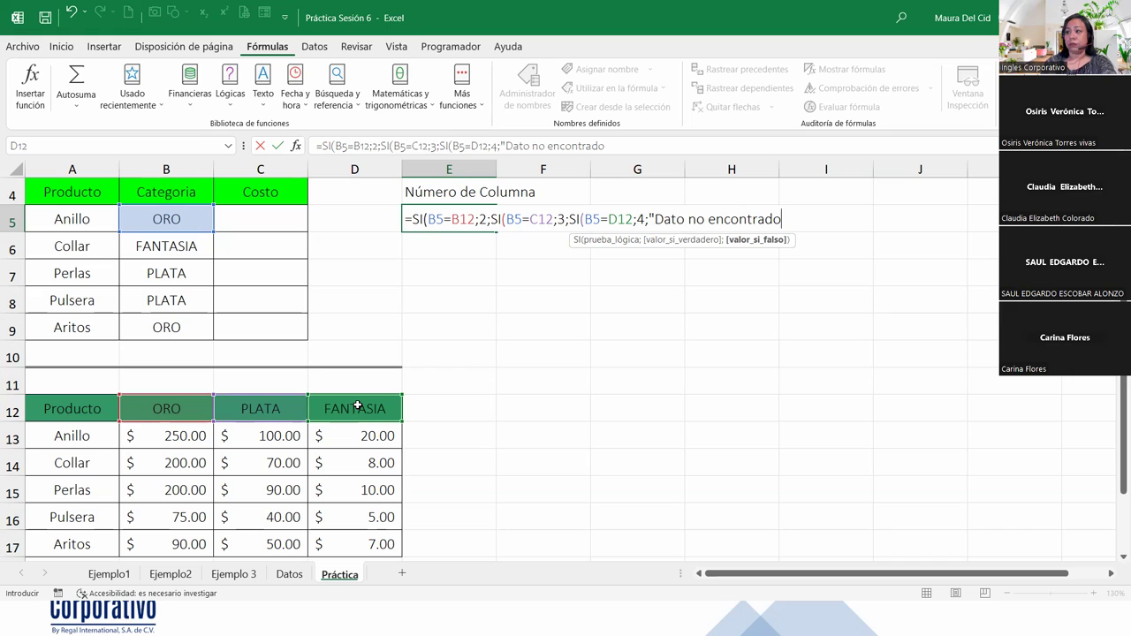
text(")
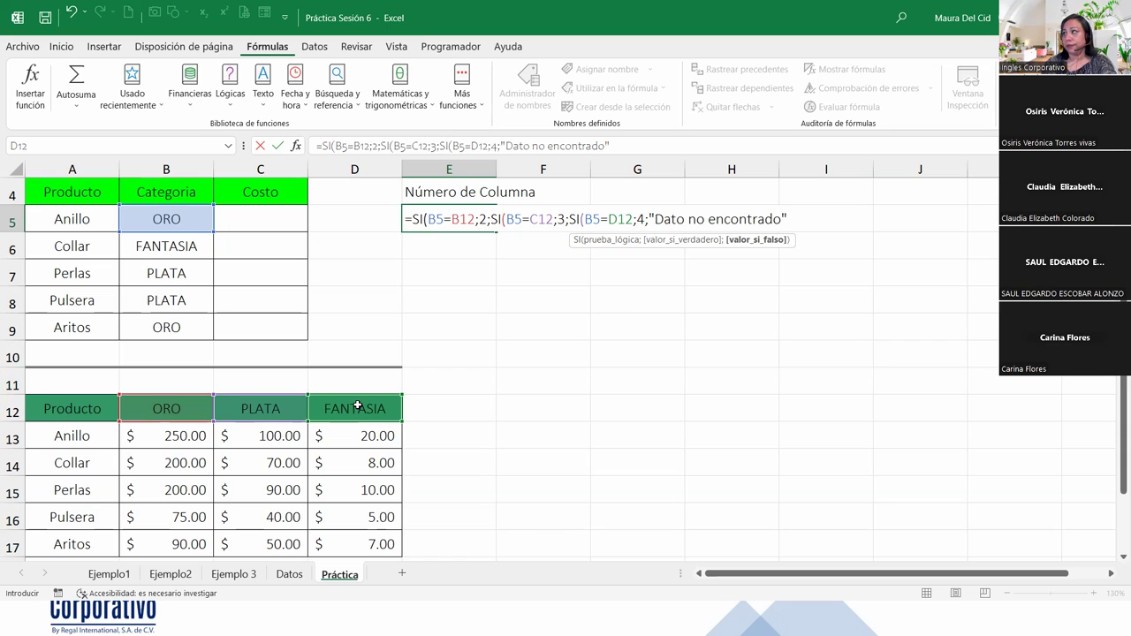
text())))
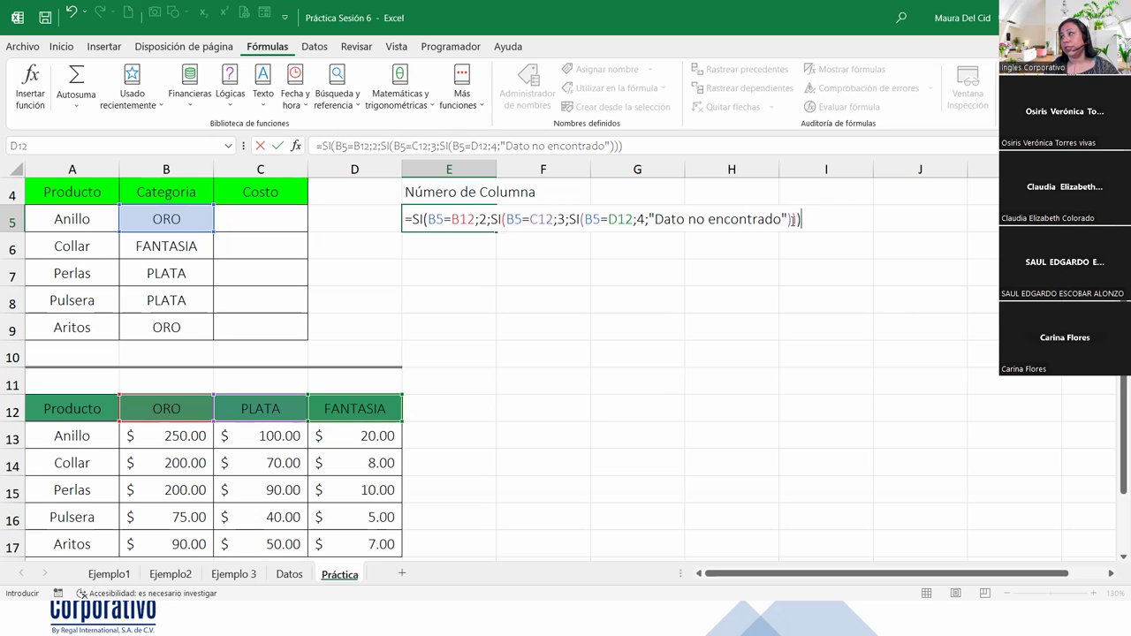
click(814, 220)
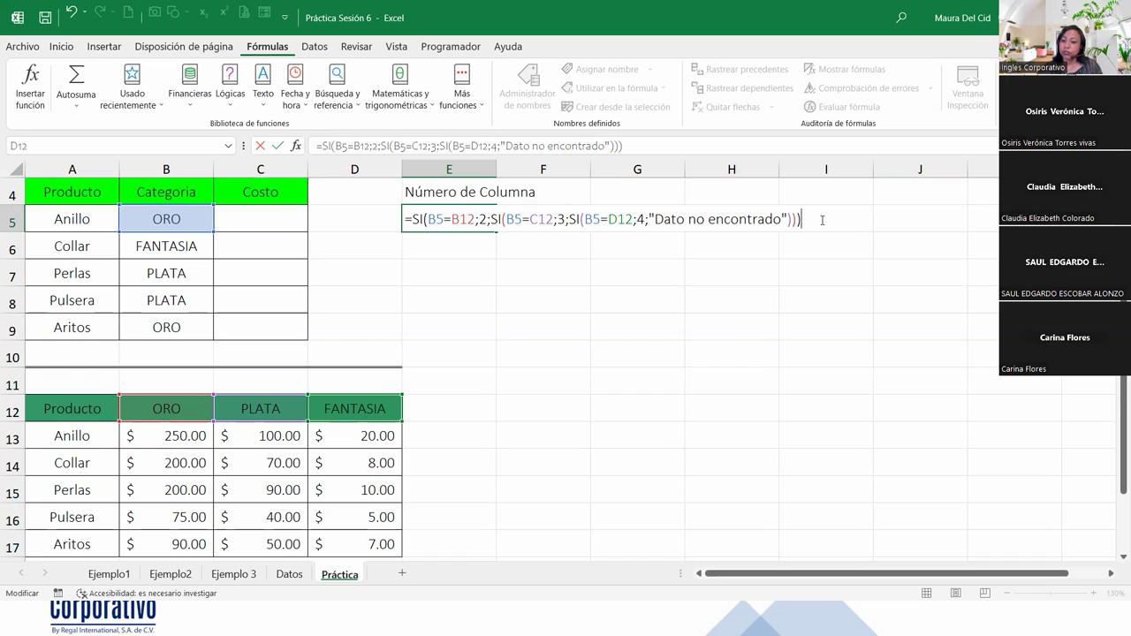
key(Return)
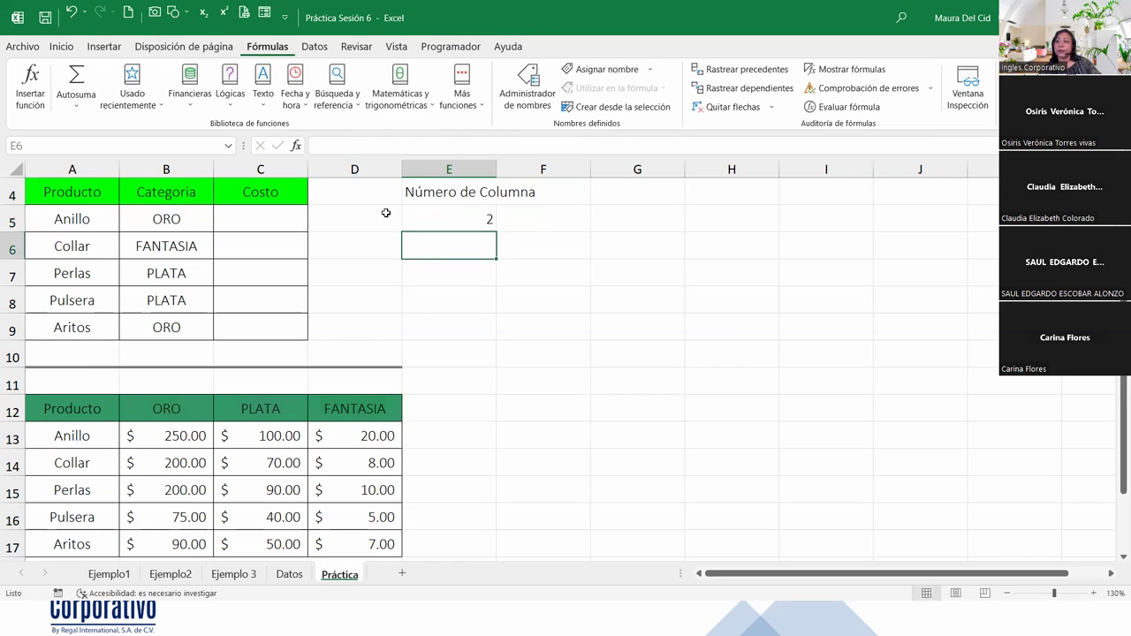
Step: Compare B5's category with E5's result of 2
click(442, 220)
click(175, 222)
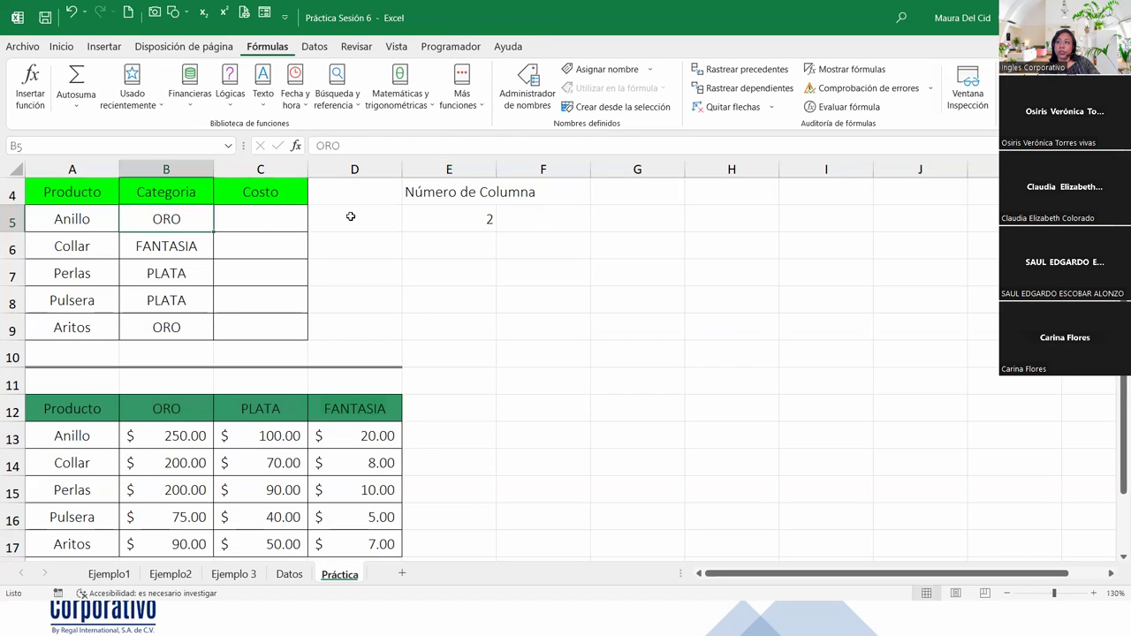
click(443, 218)
click(167, 220)
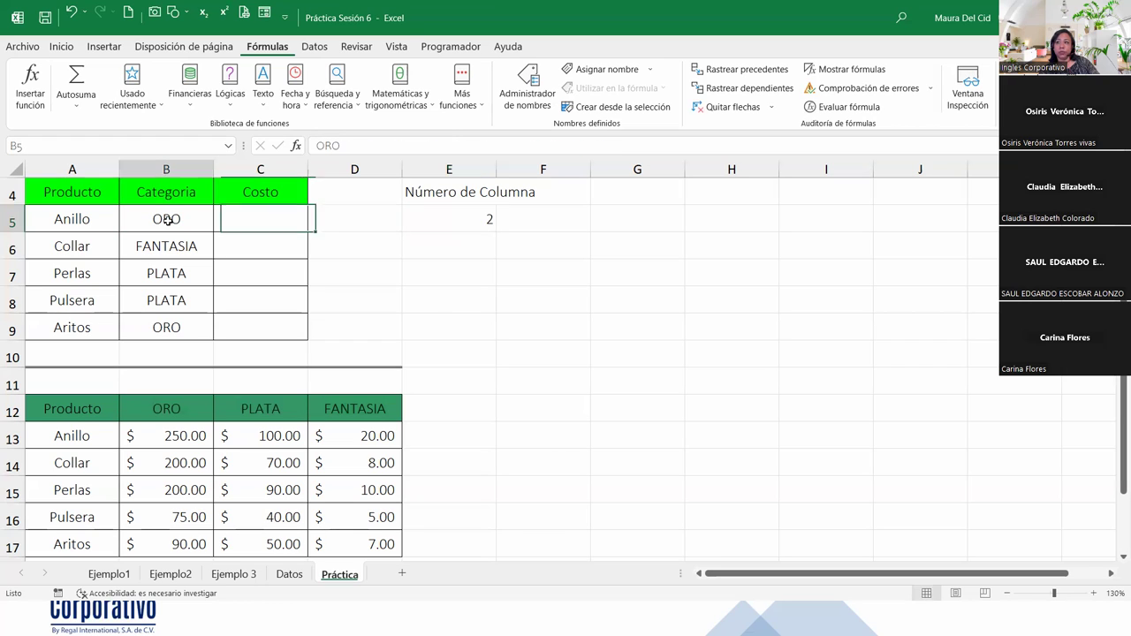
text(Fantasia)
key(Return)
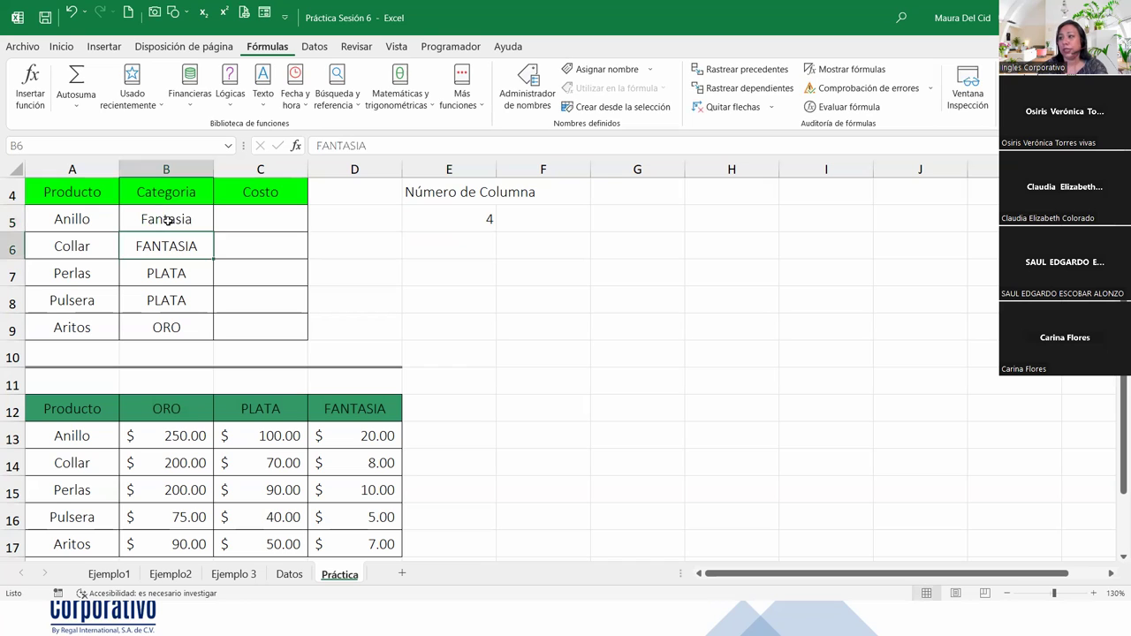
click(168, 219)
text(pla)
key(Return)
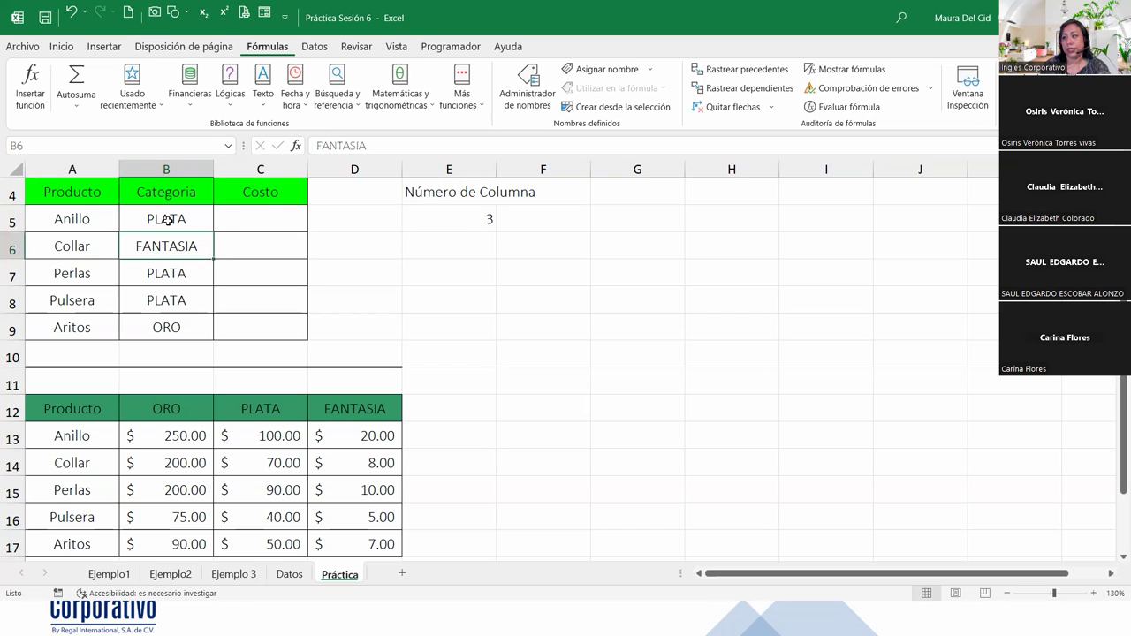
click(168, 219)
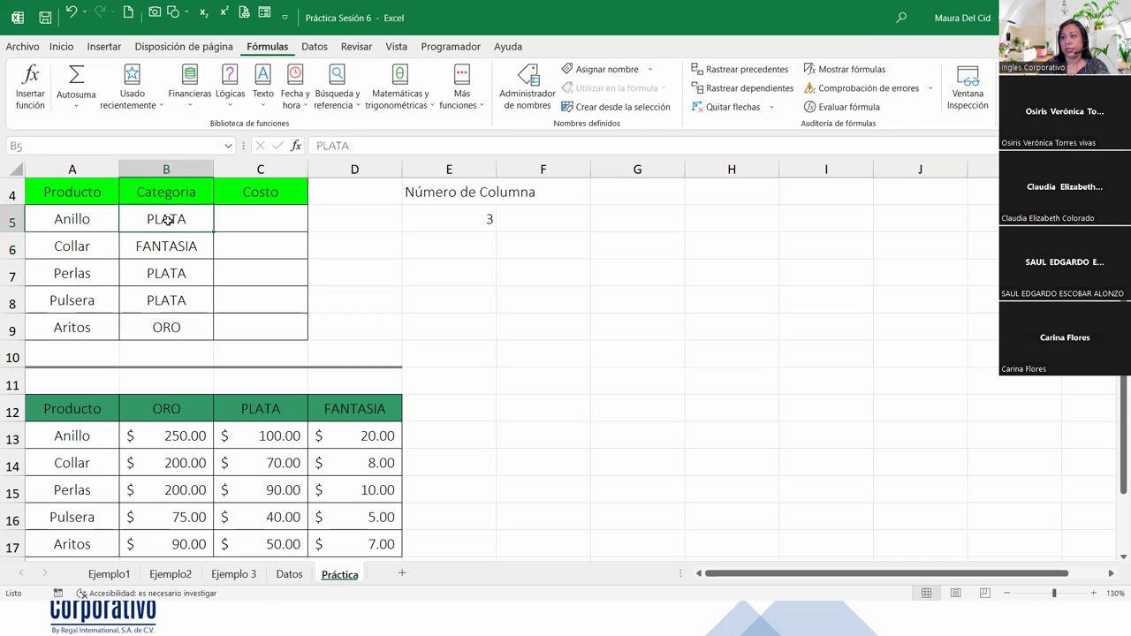
text(cobre)
key(Return)
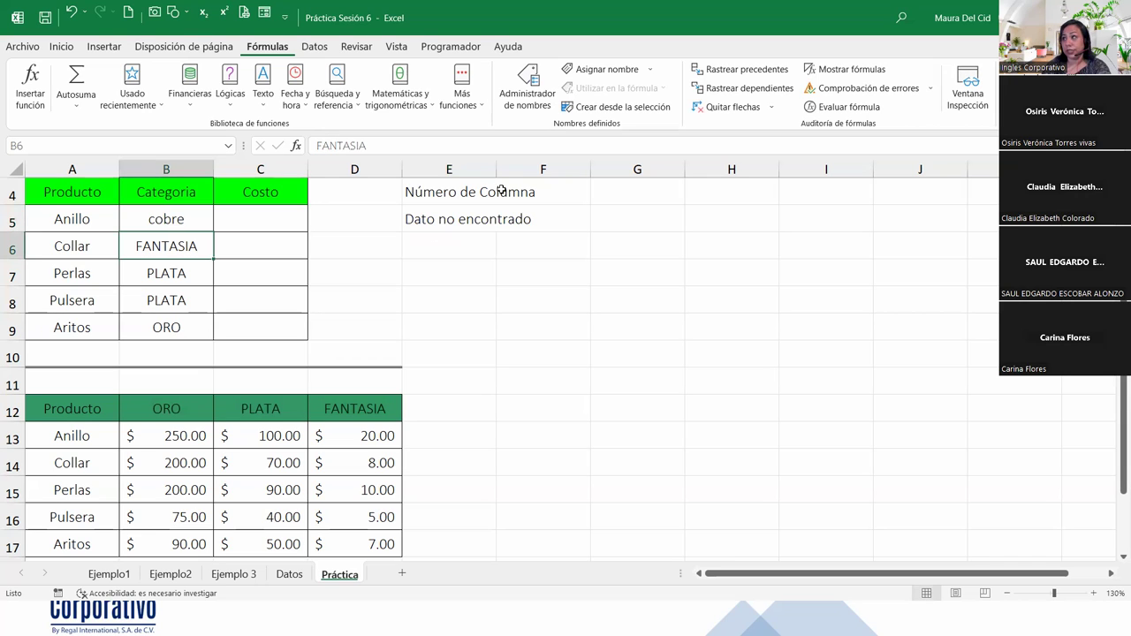
click(456, 225)
click(191, 226)
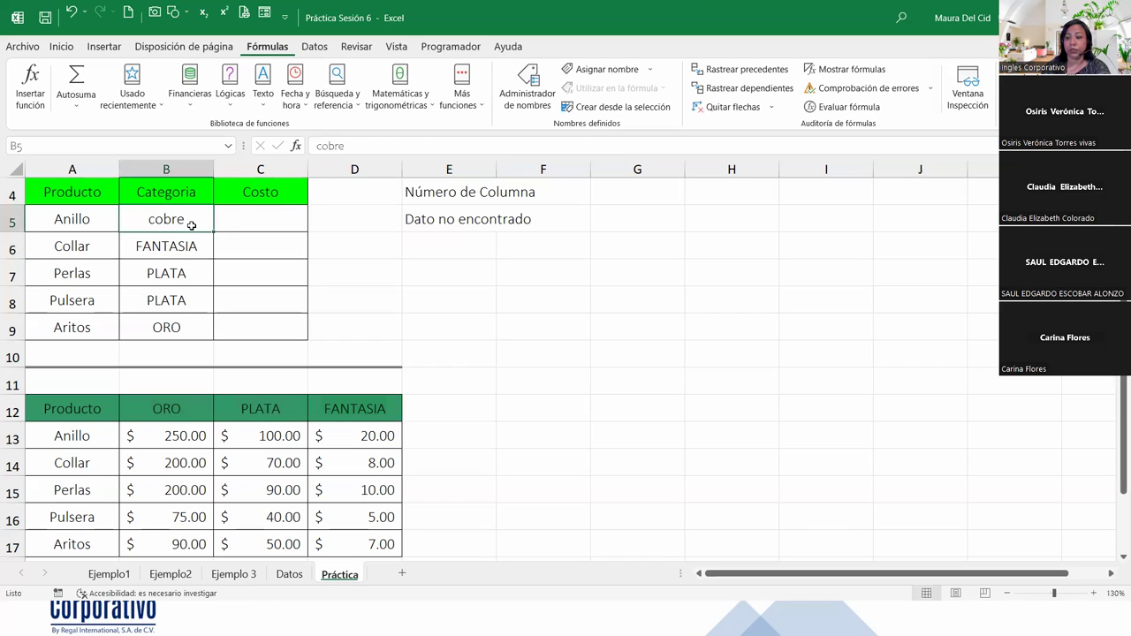
double_click(191, 226)
text(ORO)
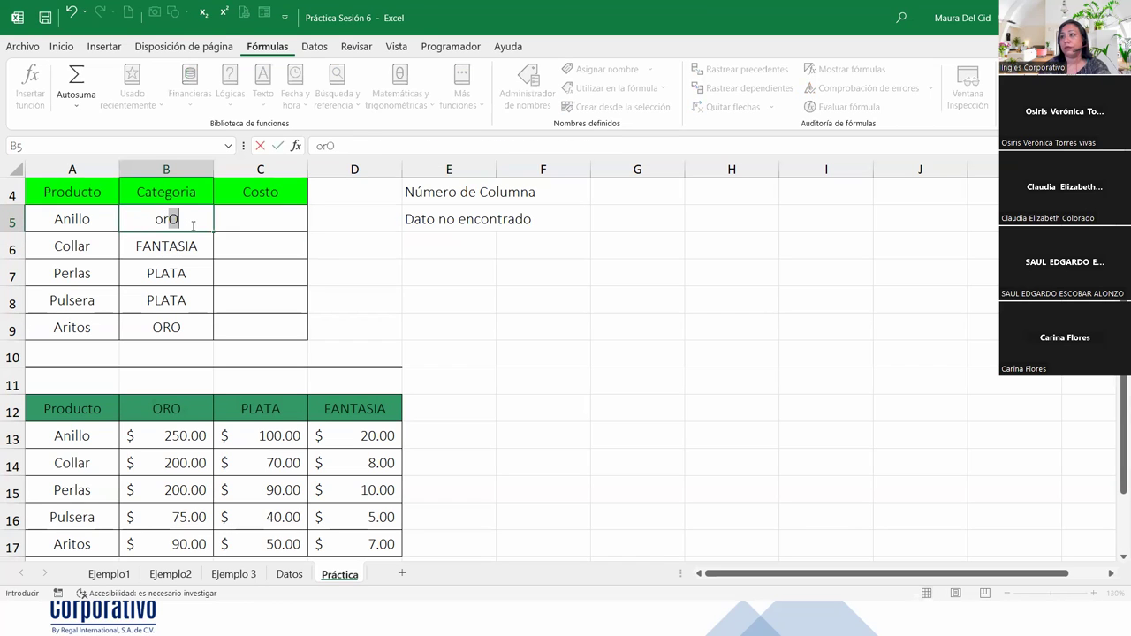
key(Return)
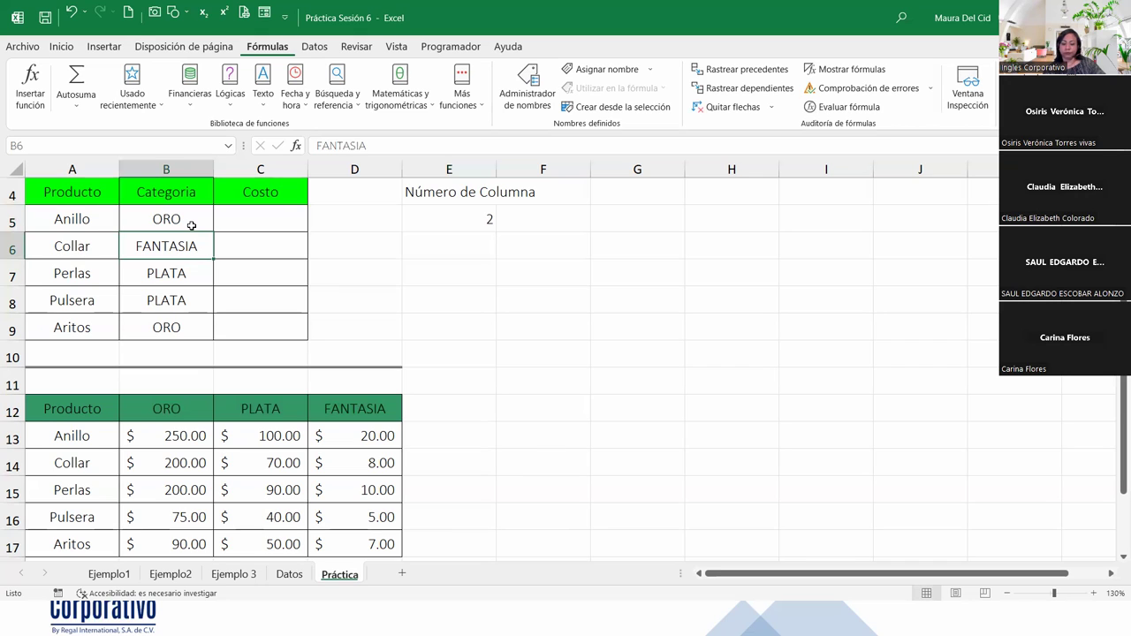
double_click(229, 211)
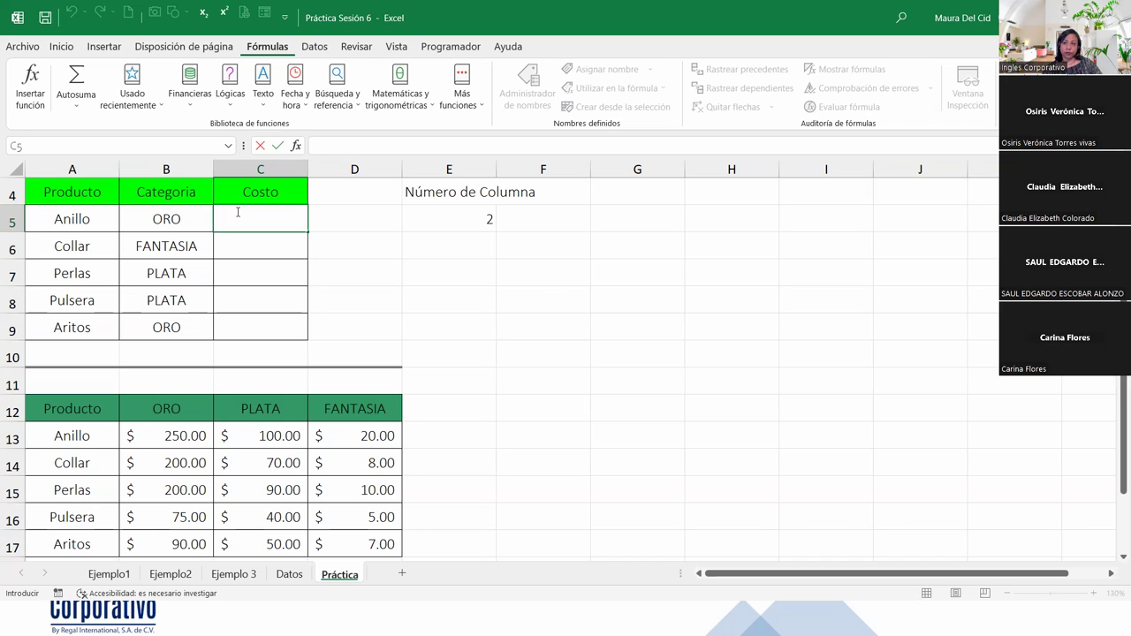
key(Escape)
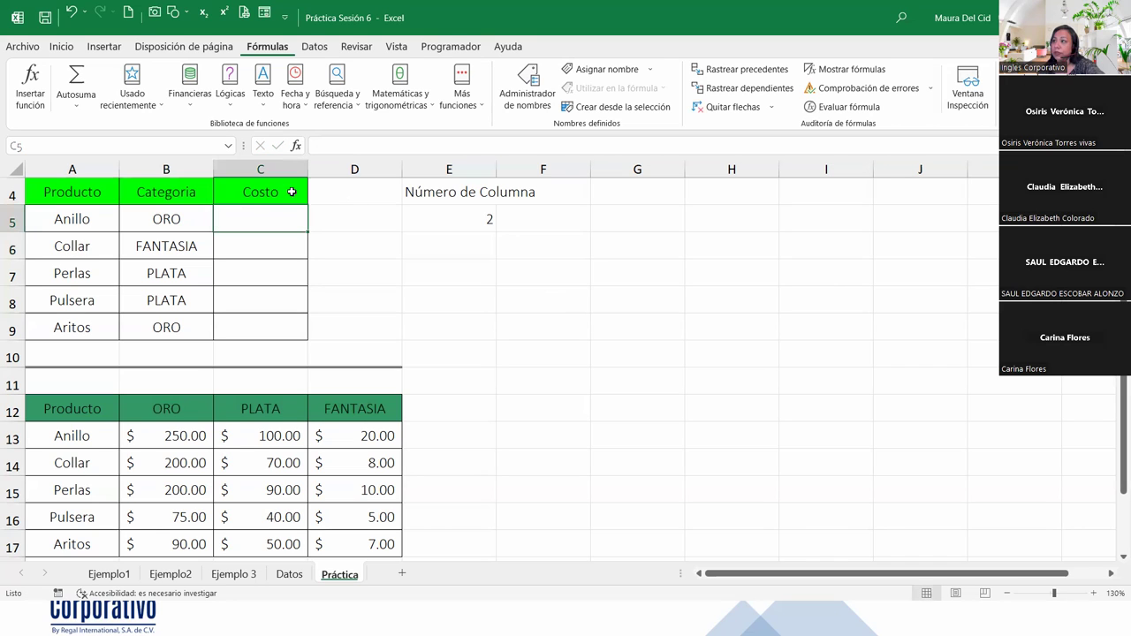
double_click(487, 219)
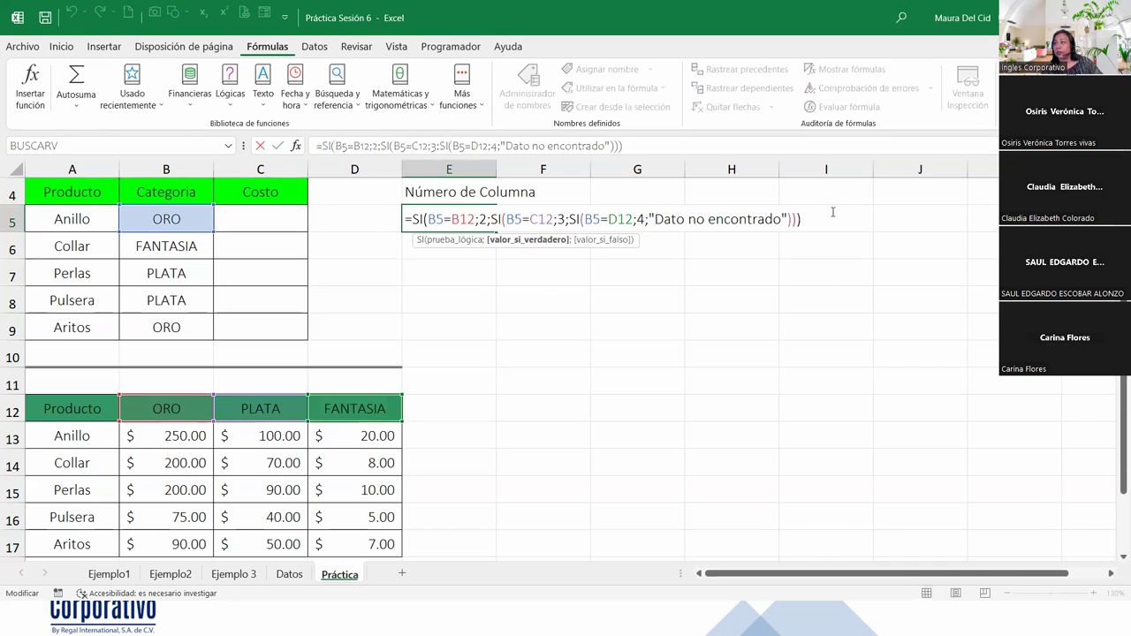
click(832, 212)
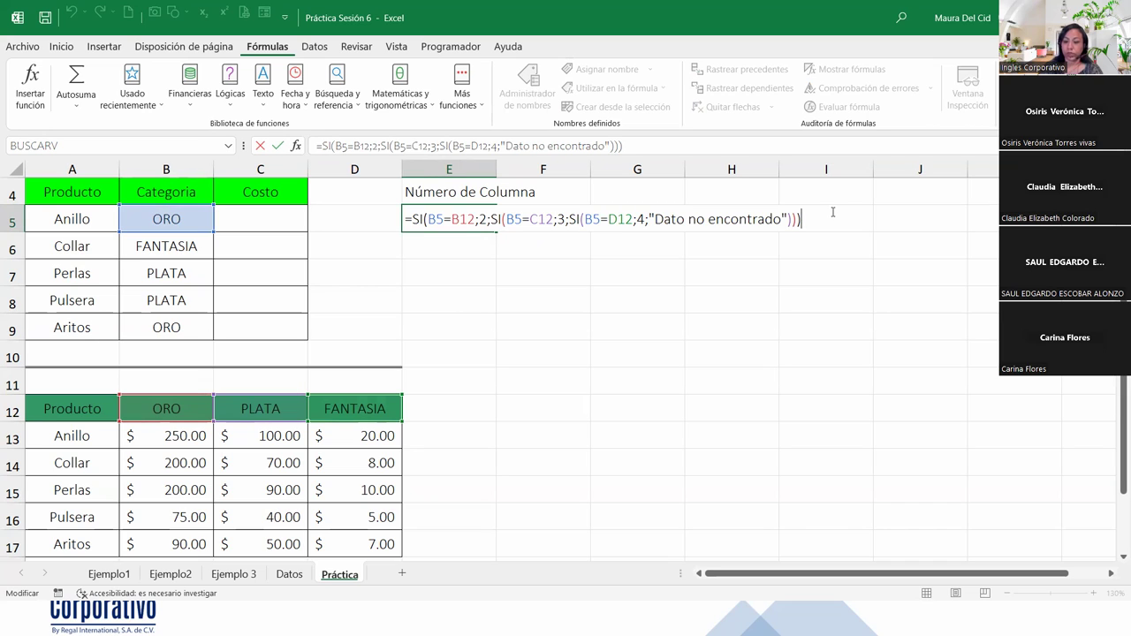
key(Return)
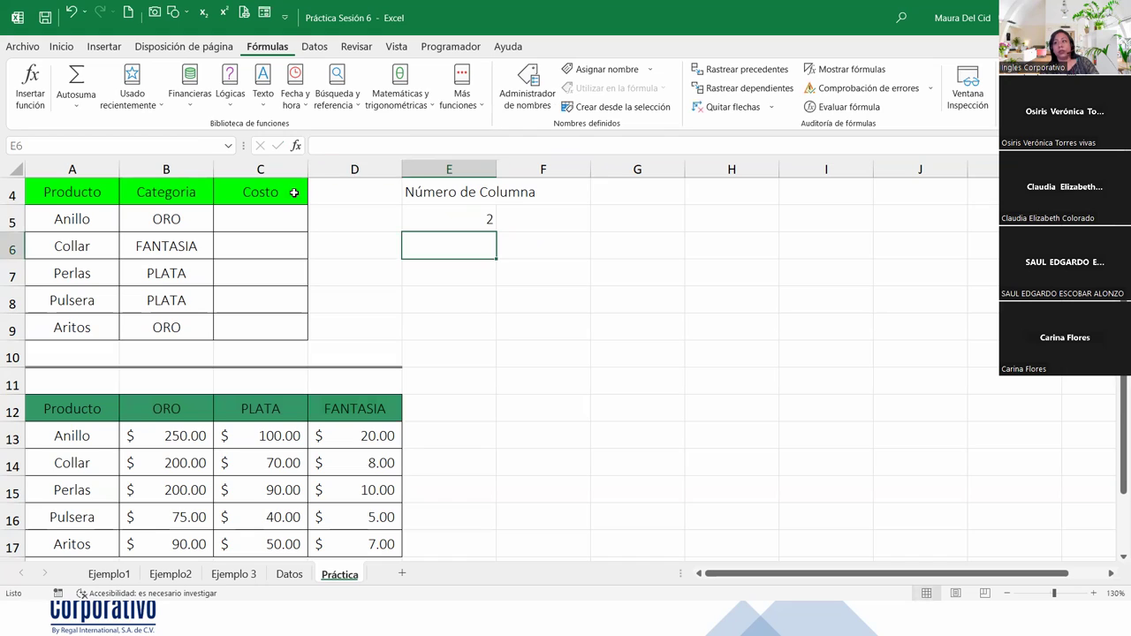
click(277, 212)
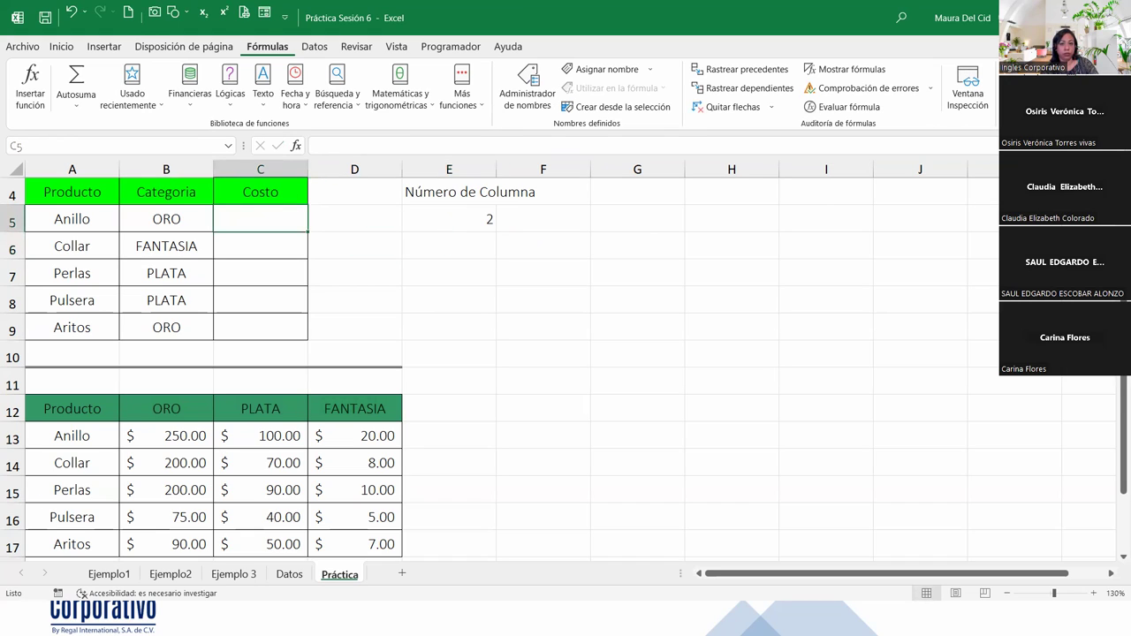
key(alt+Tab)
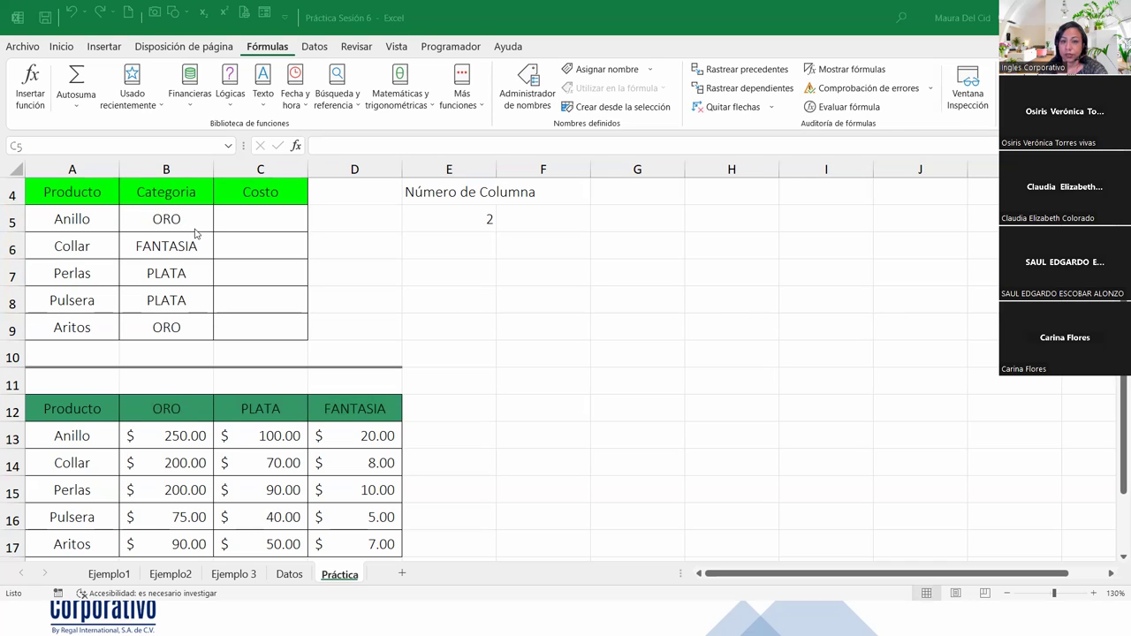
click(475, 219)
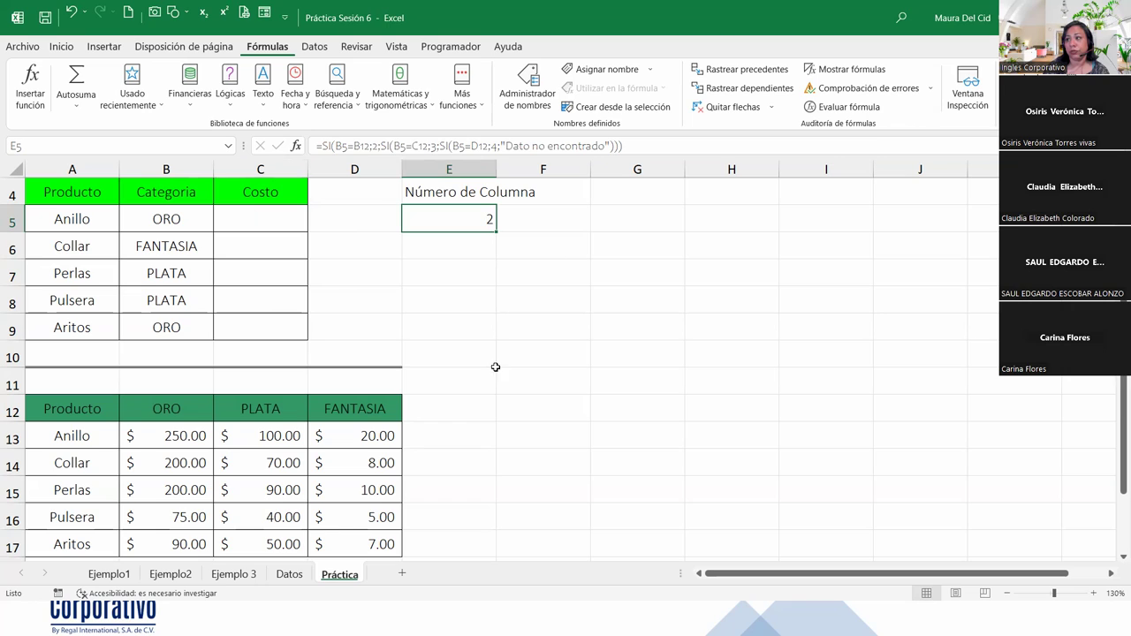
click(301, 212)
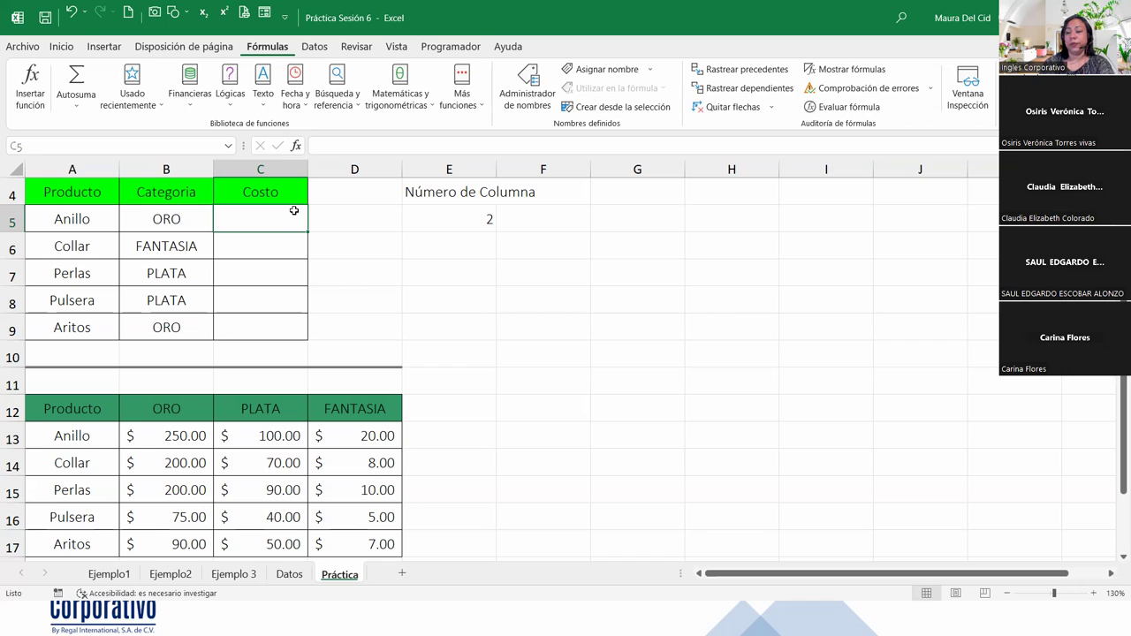
Step: In C5, enter =BUSCARV(A5;$A$12:$D$17; with the price table locked as absolute
text(=buscar)
key(Down)
key(Down)
key(Tab)
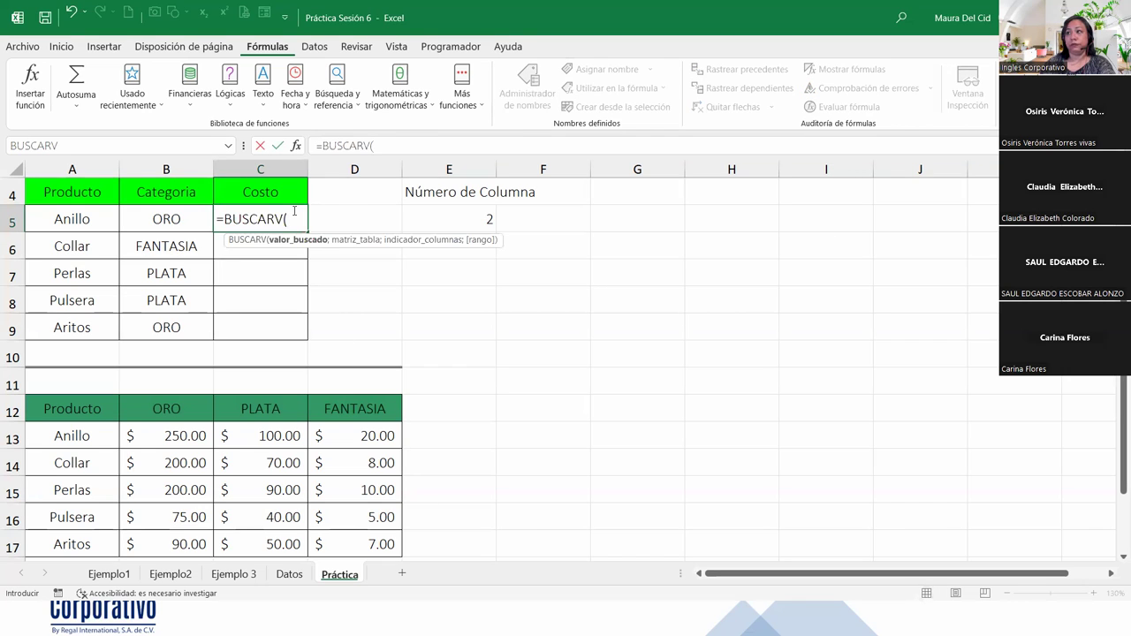
click(57, 227)
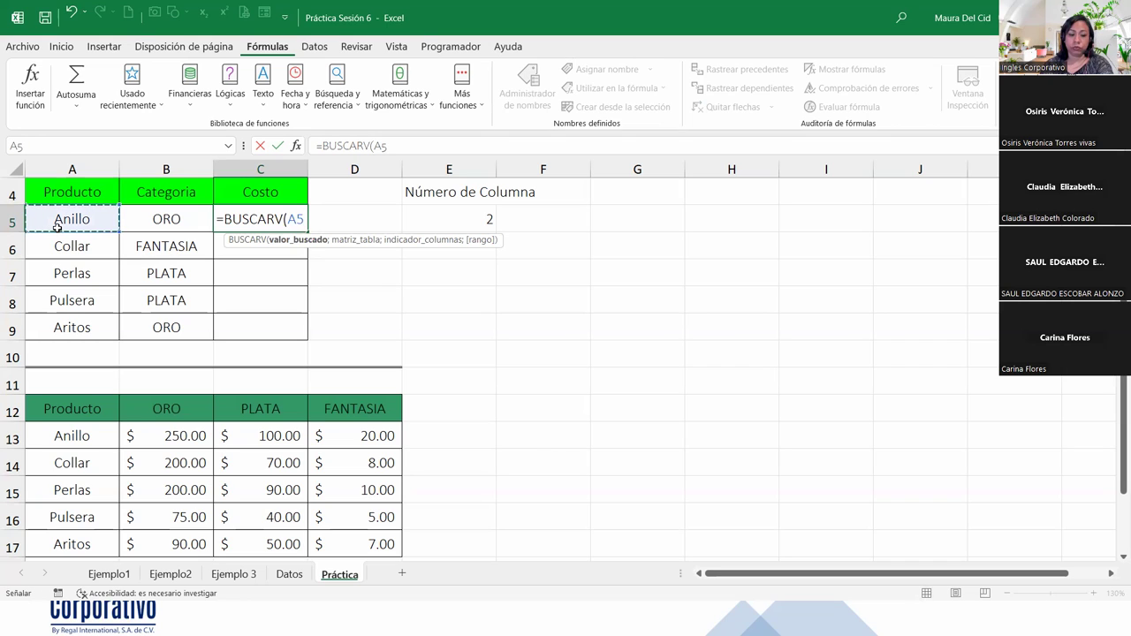
text(;)
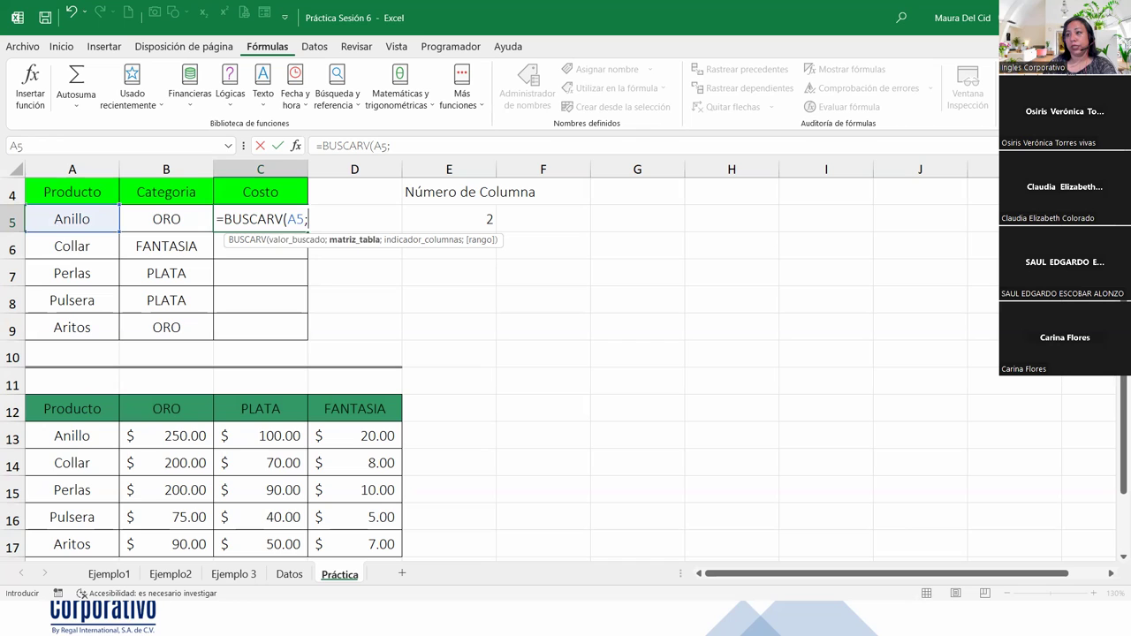
drag(83, 404, 358, 545)
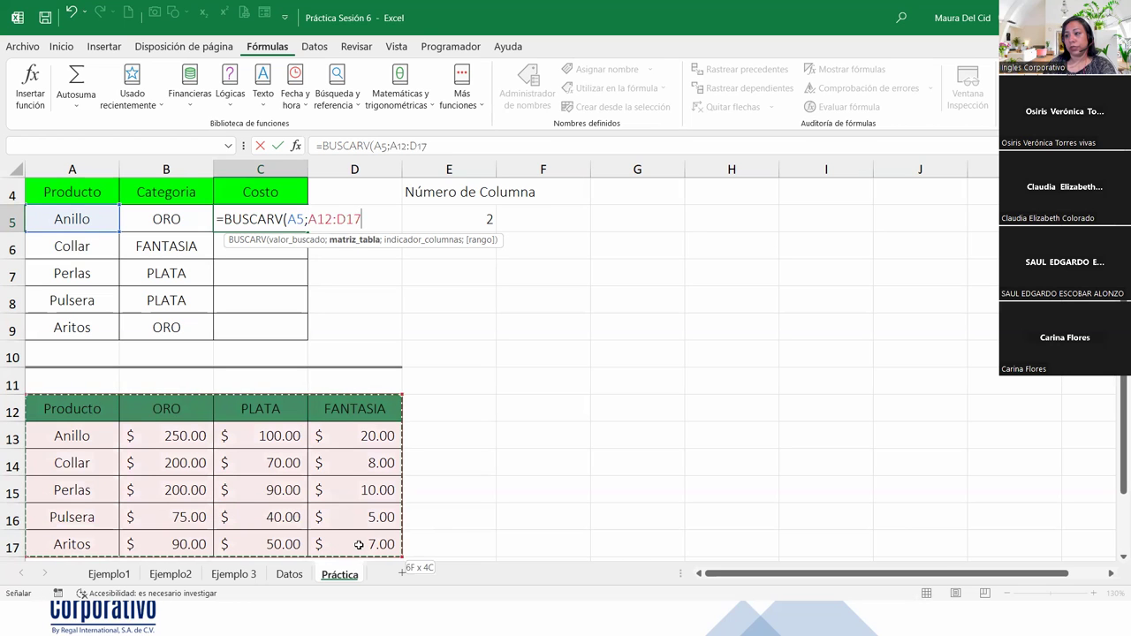
scroll(144, 480, down, 1)
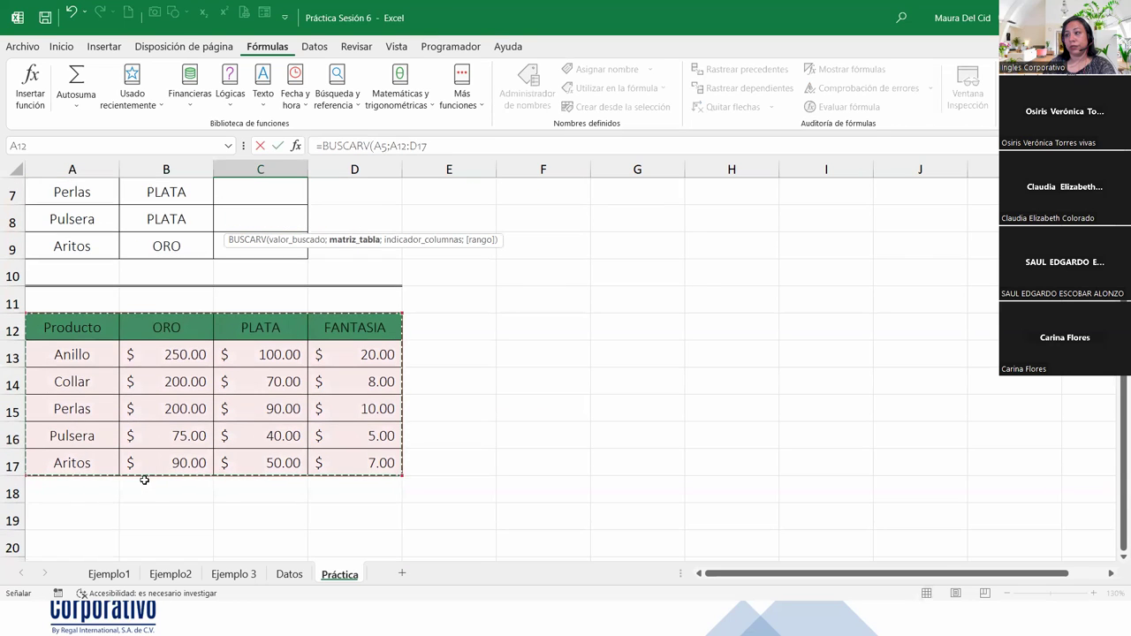
scroll(144, 480, up, 2)
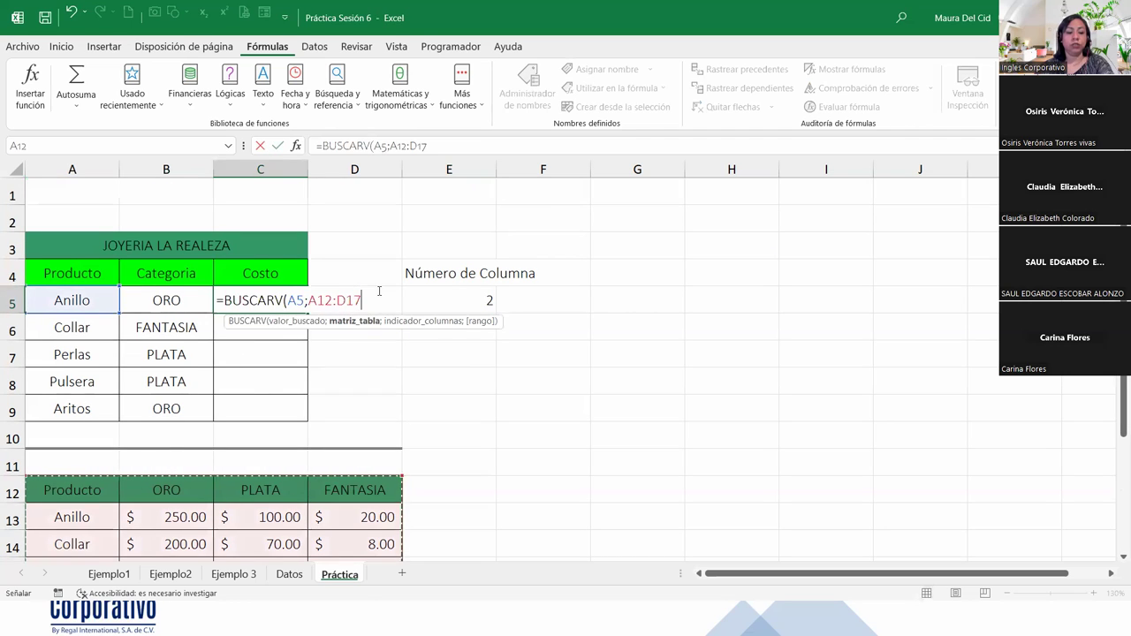
key(F4)
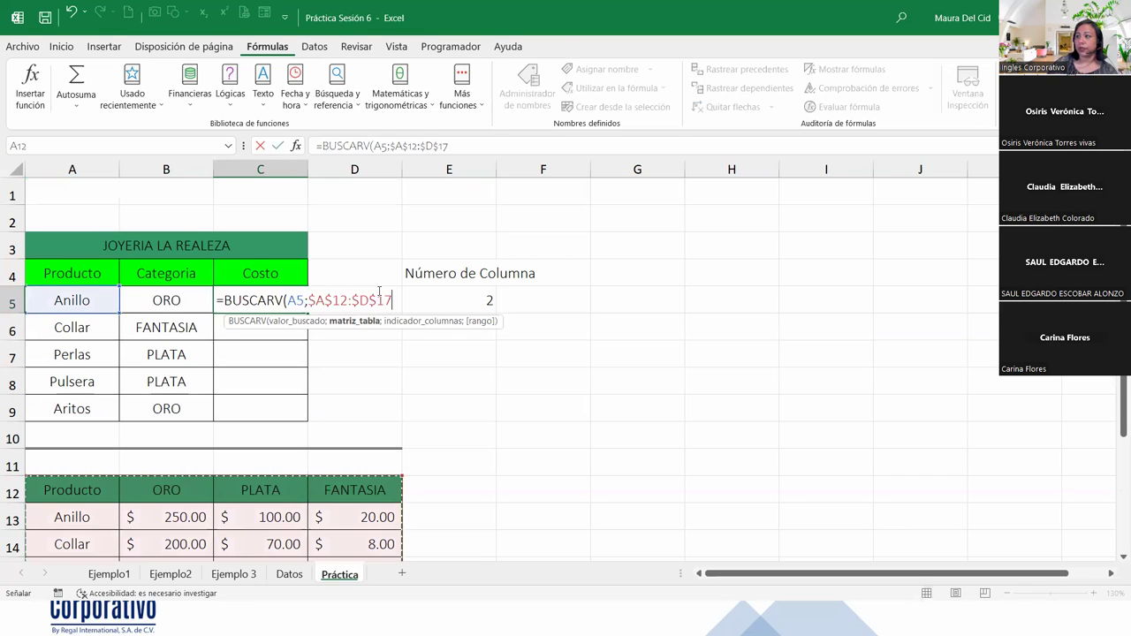
text(;)
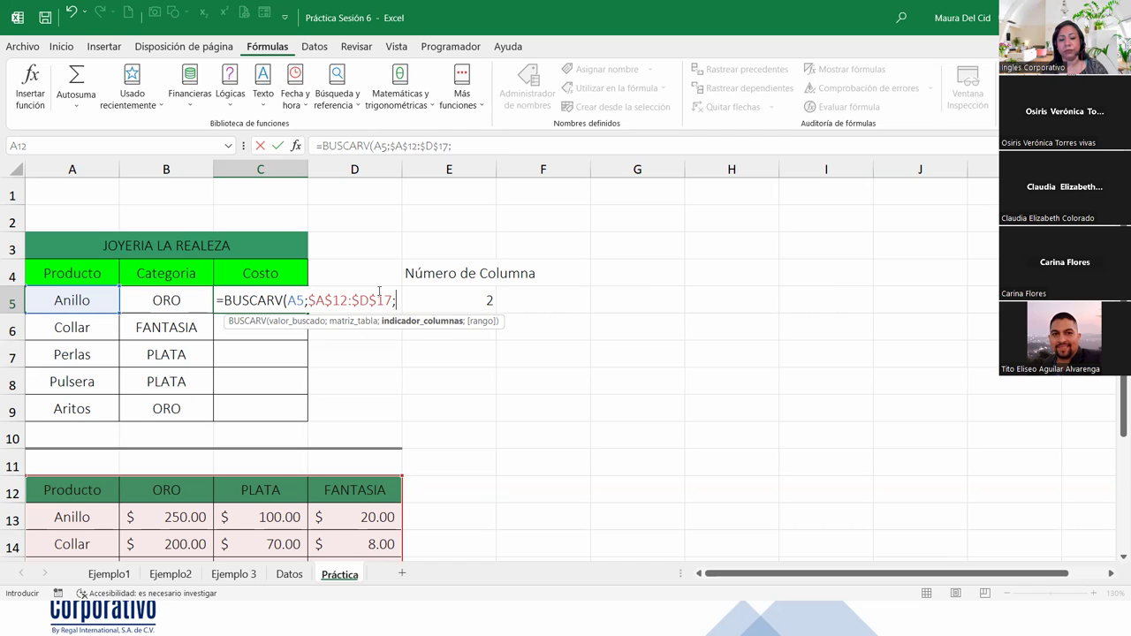
Step: Add SI(B5=$B$12;2; as the lookup's column index for the ORO category
text(SI()
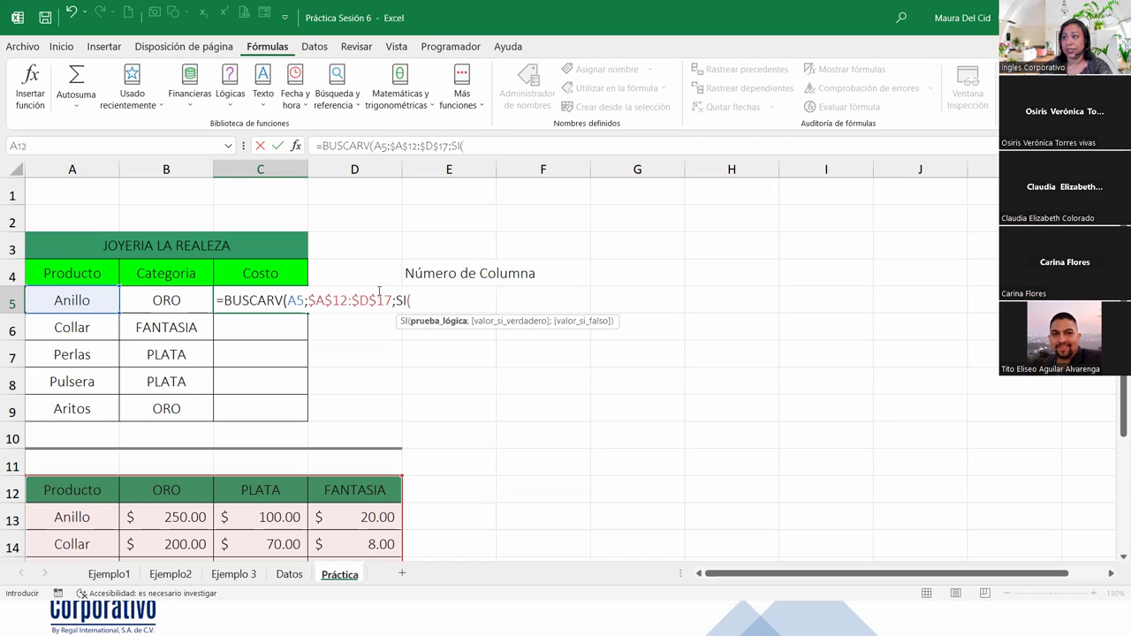
click(186, 297)
text(=)
click(173, 489)
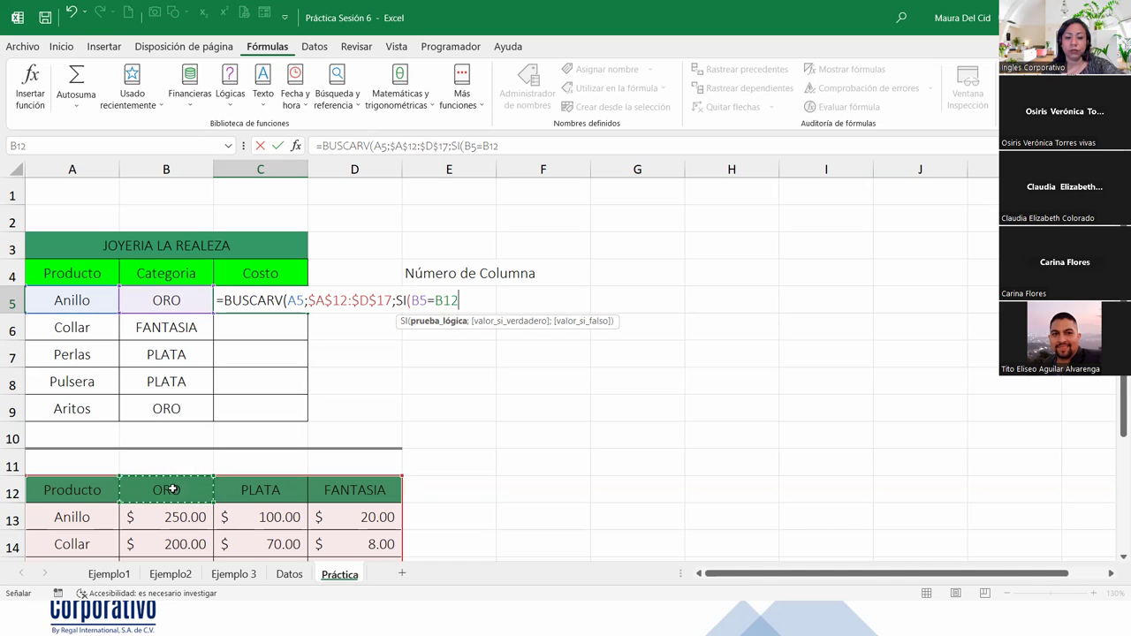
key(F4)
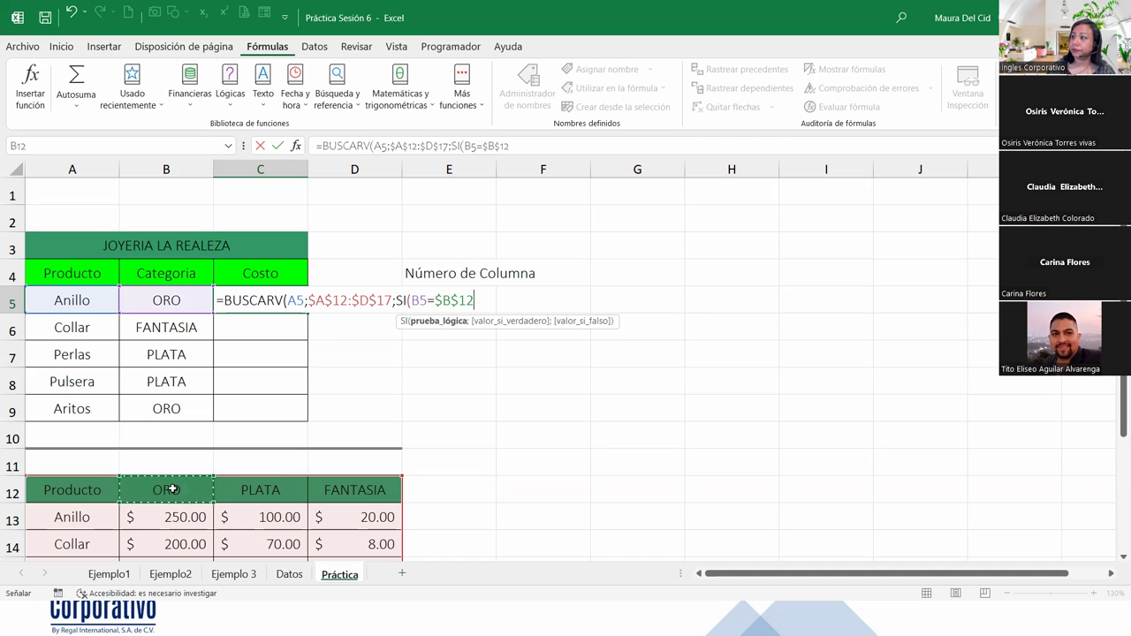
text(;)
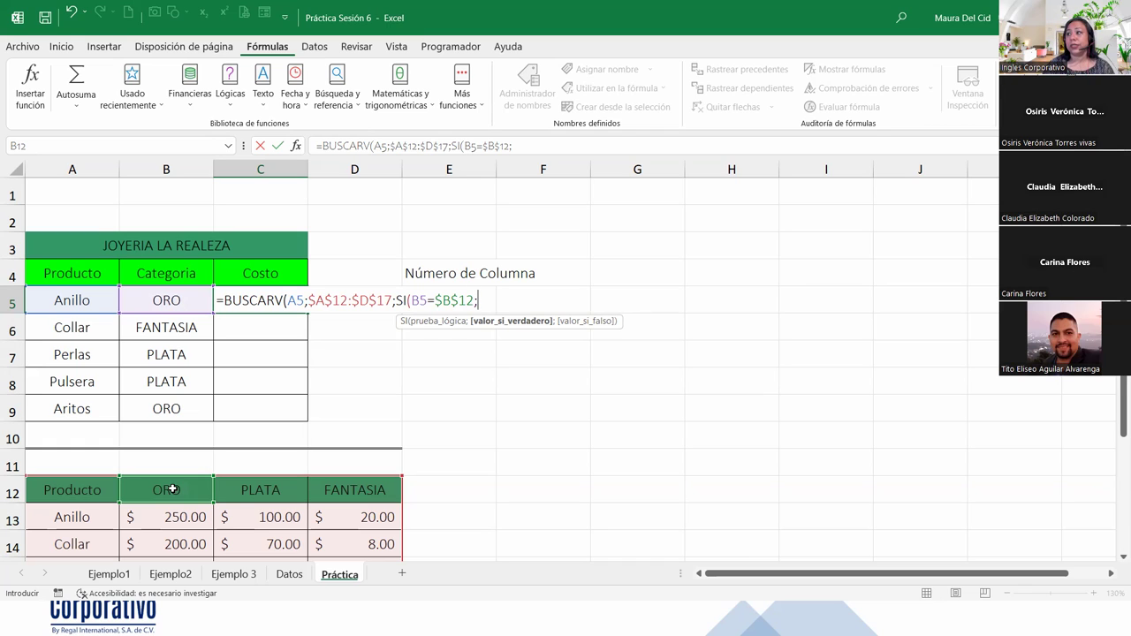
text(2;)
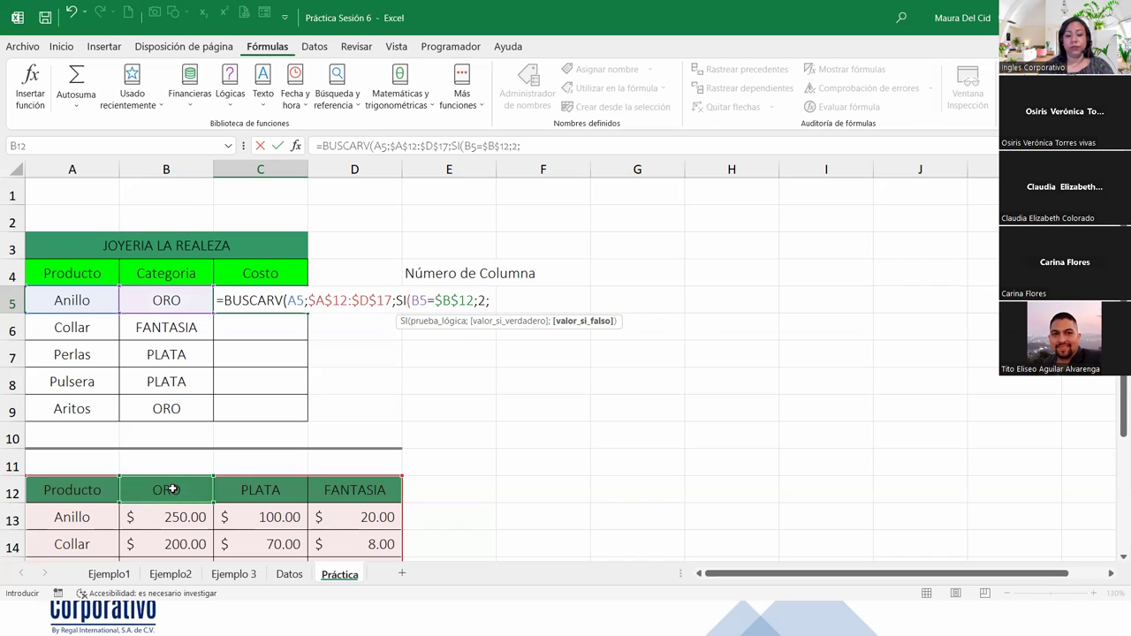
Step: Nest SI(B5=$C$12;3; for PLATA and begin a third SI(
text(SI()
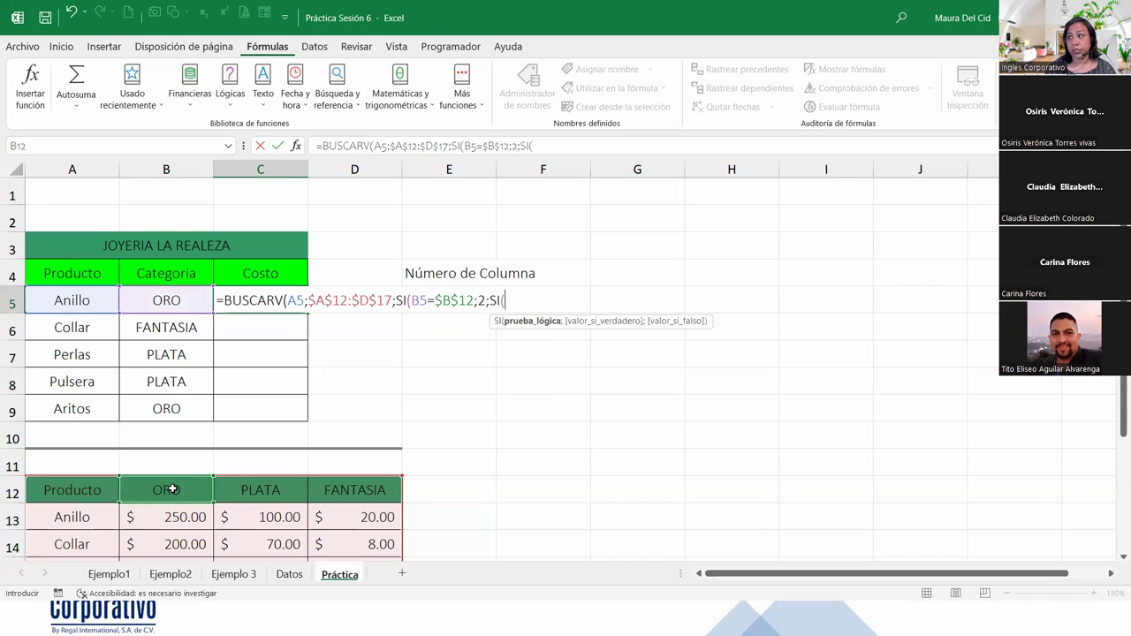
click(166, 301)
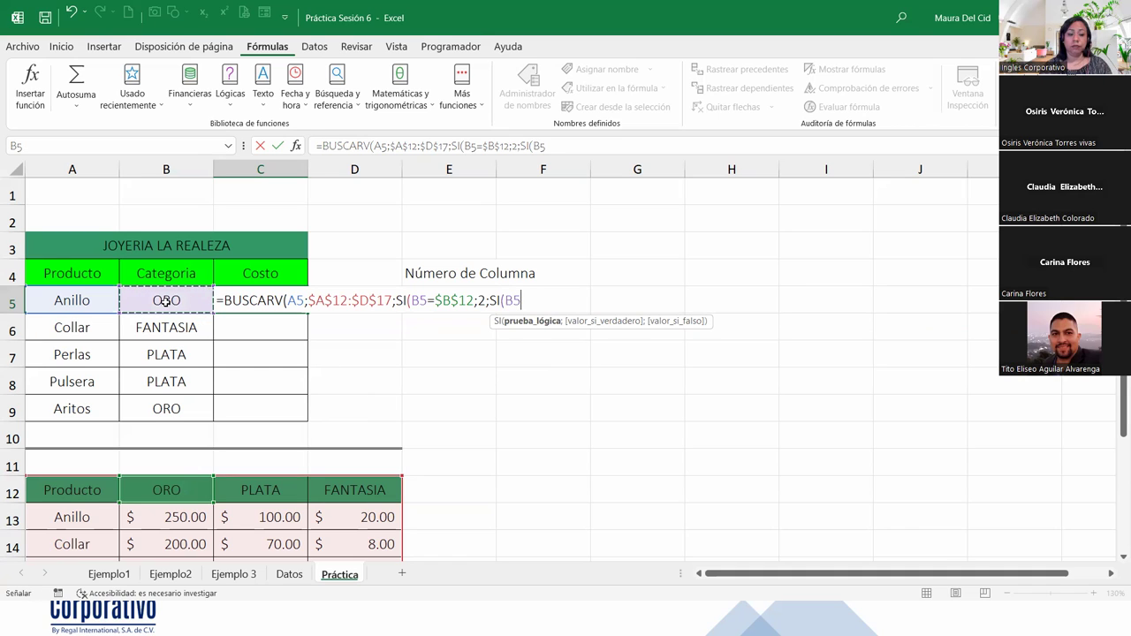
text(=)
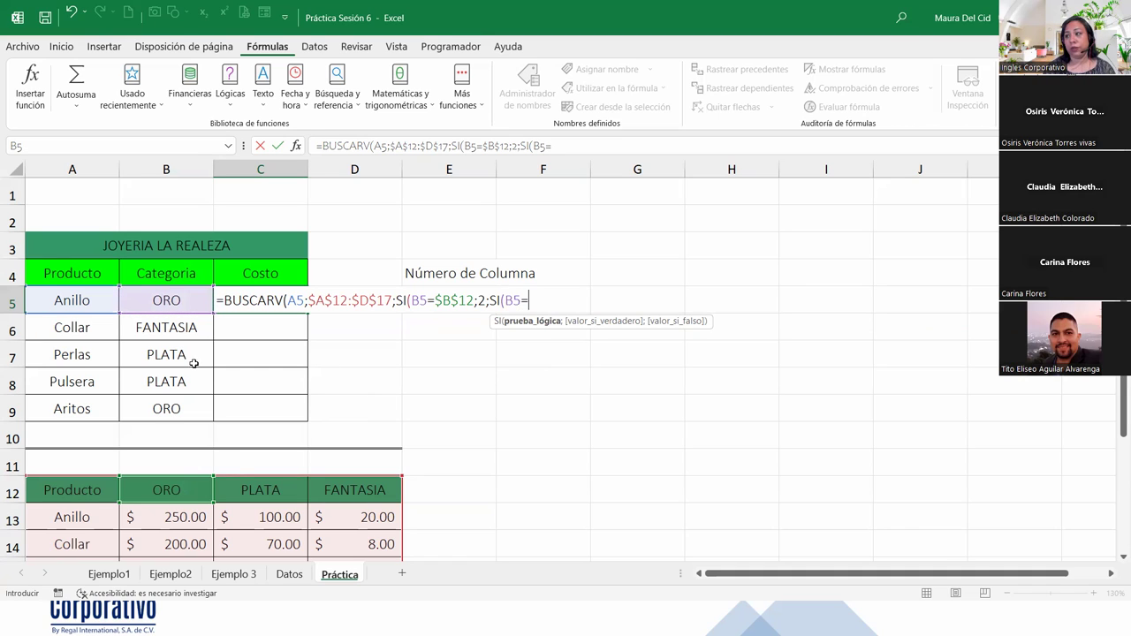
click(250, 487)
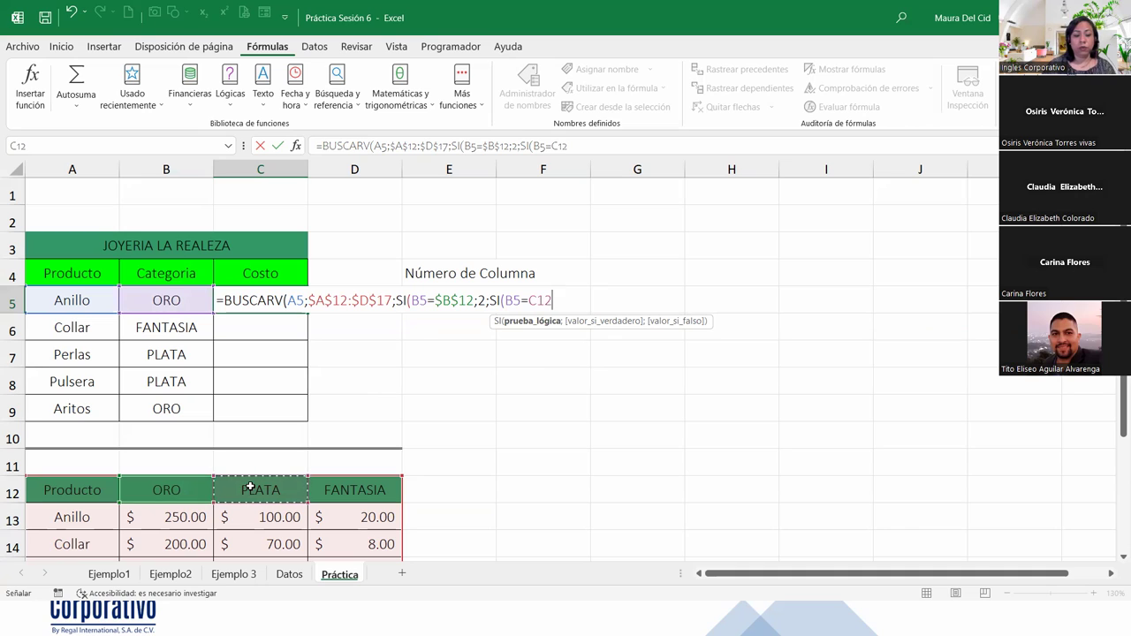
key(F4)
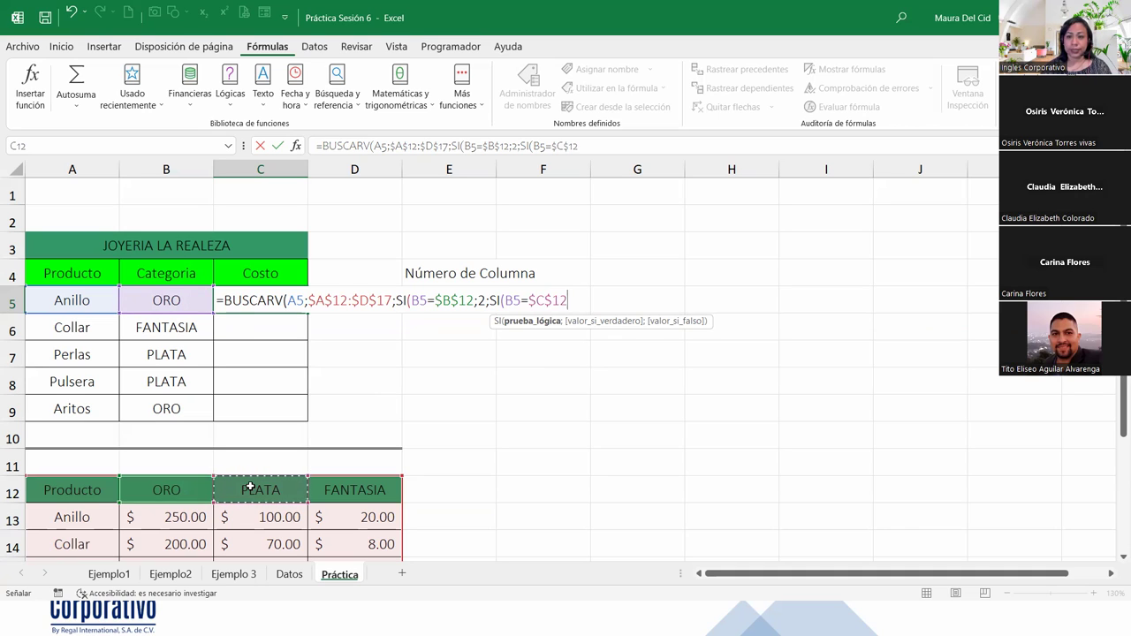
text(;3)
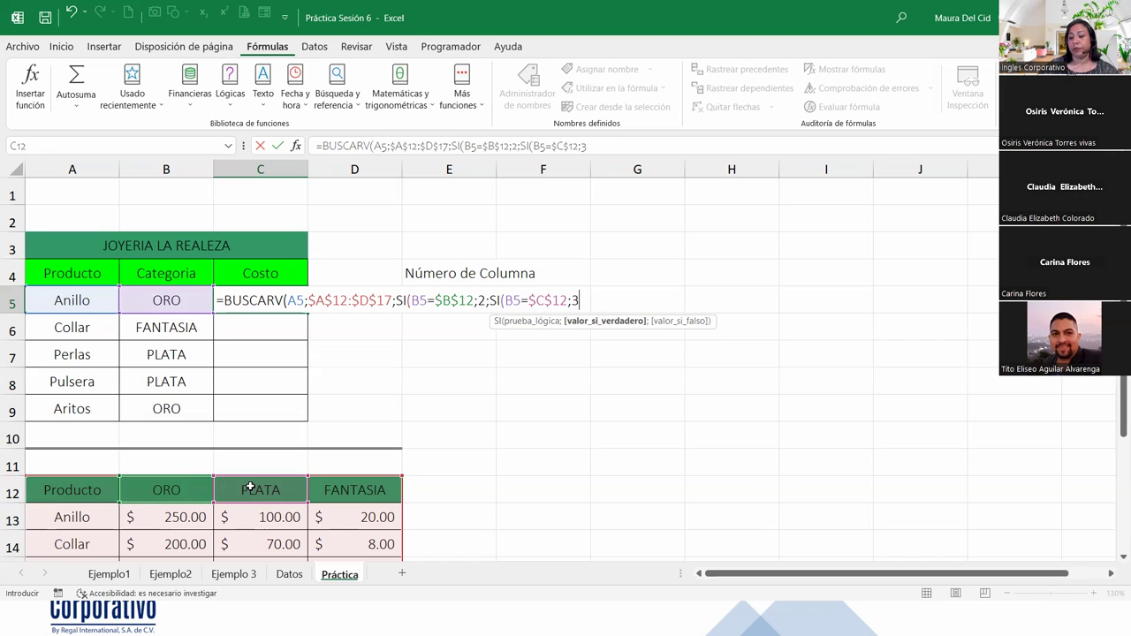
text(;)
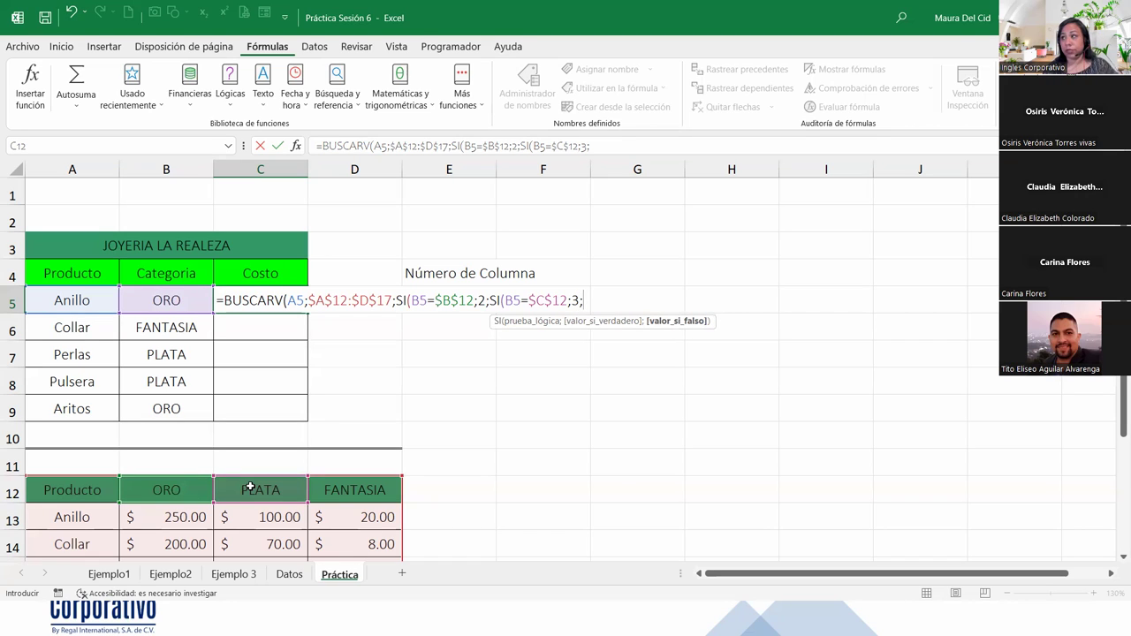
text(SI)
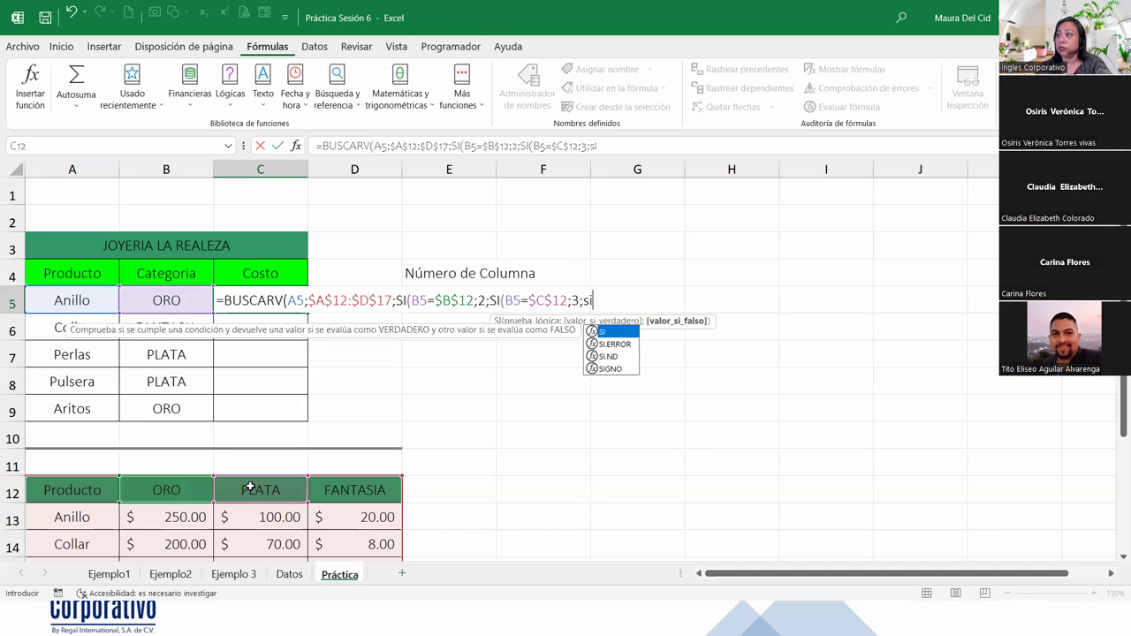
text(()
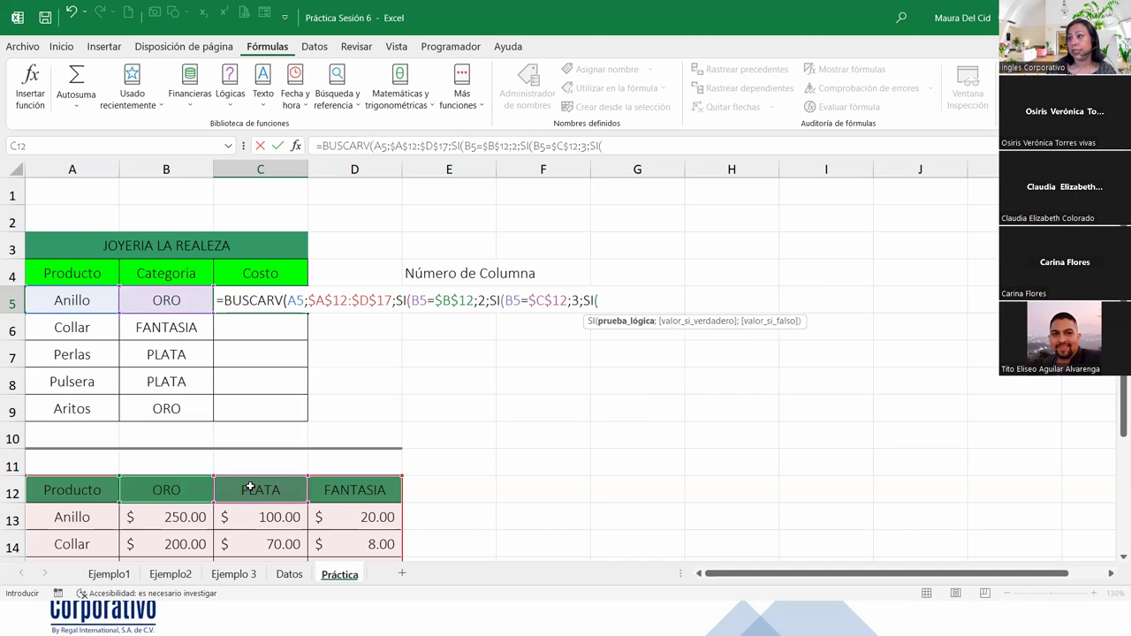
Step: Add the FANTASIA test SI(B5=$D$12;4;"Dato no encontrado") to C5's formula
click(153, 294)
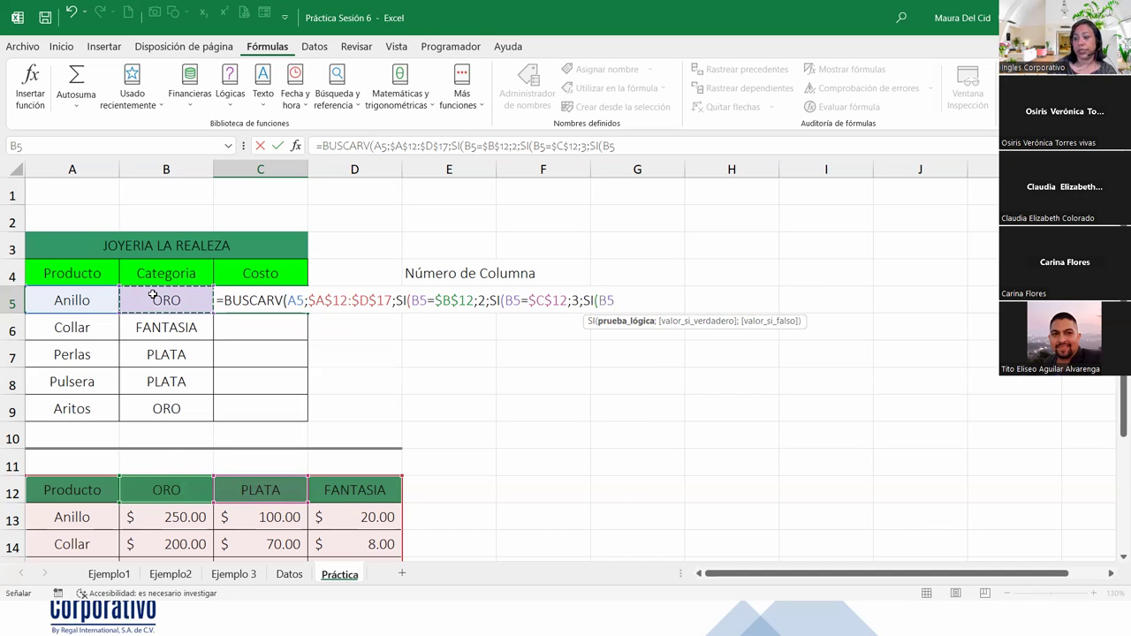
text(=)
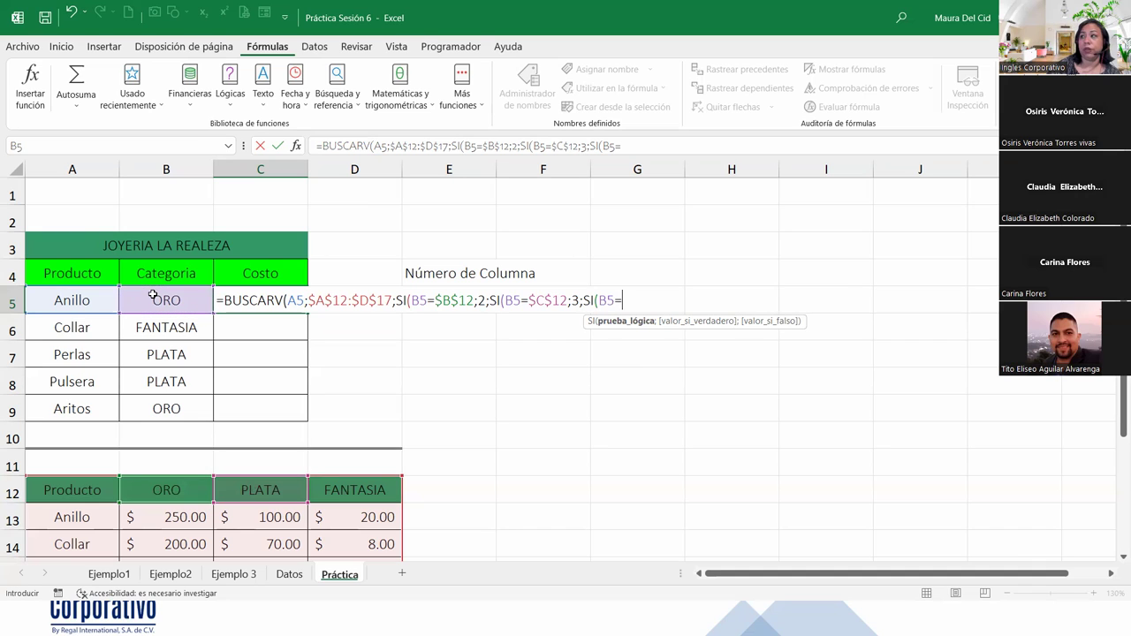
click(362, 487)
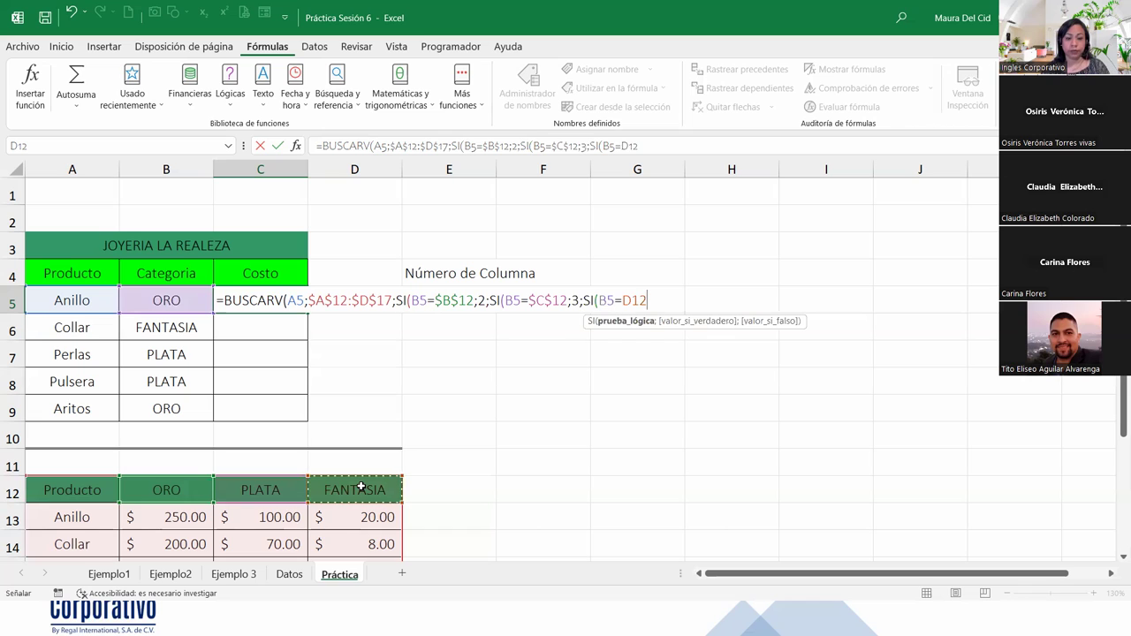
key(F5)
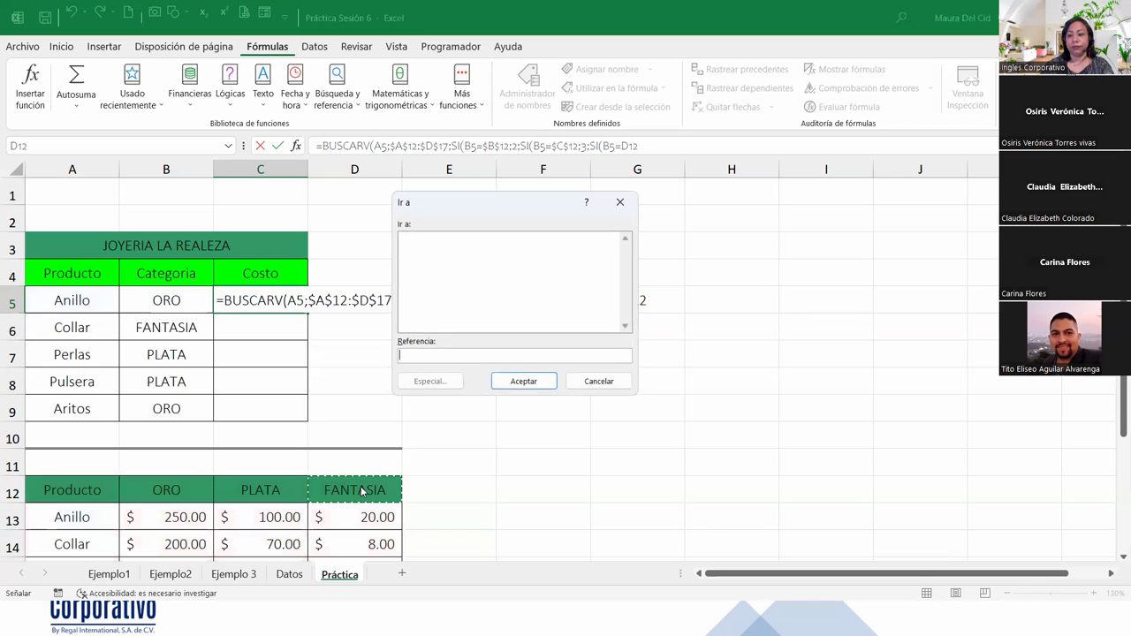
key(Escape)
key(F4)
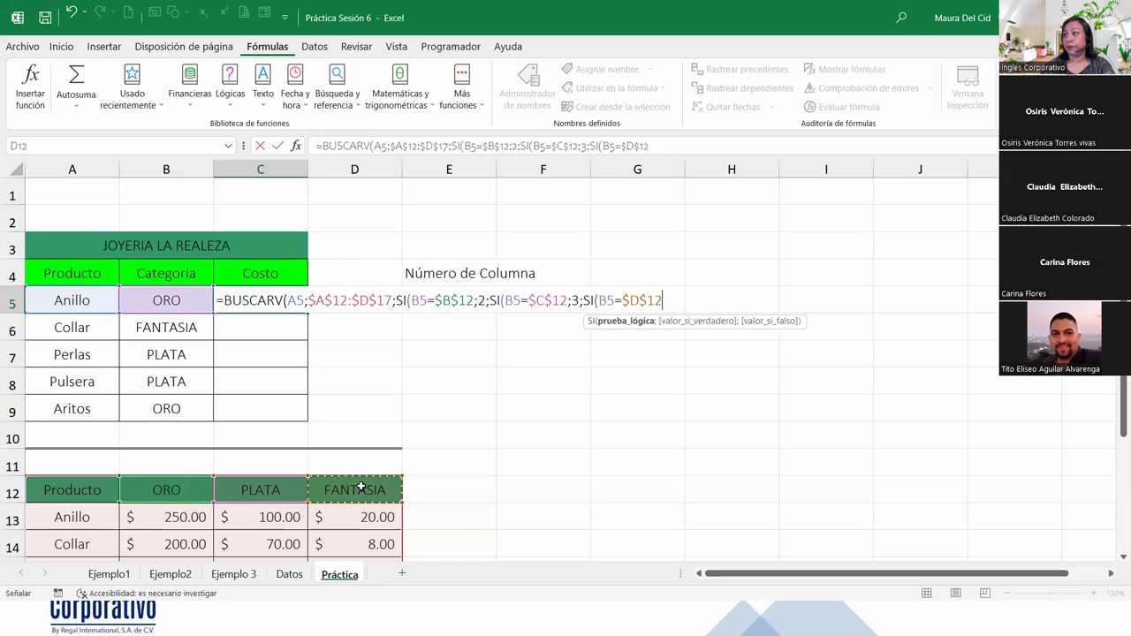
text(;)
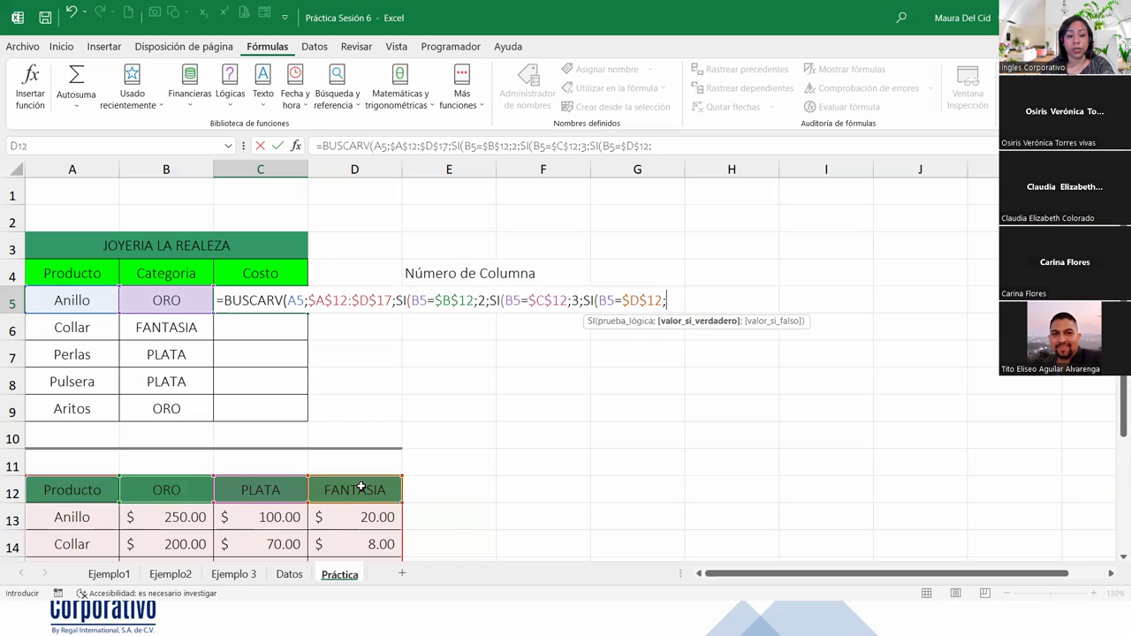
text(4)
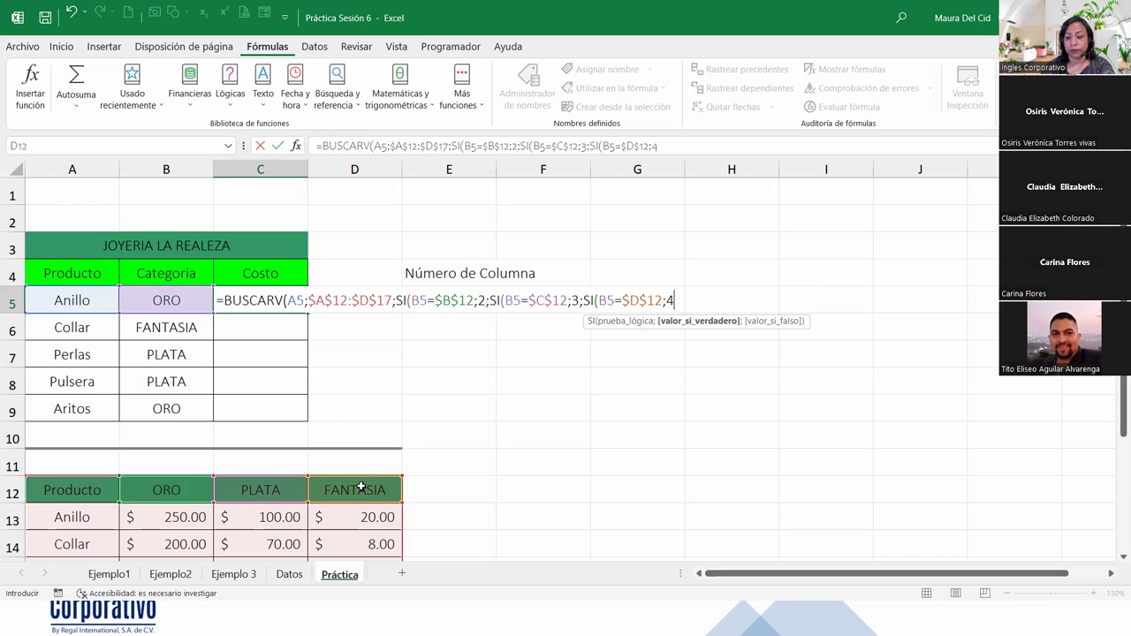
text(;"Dato )
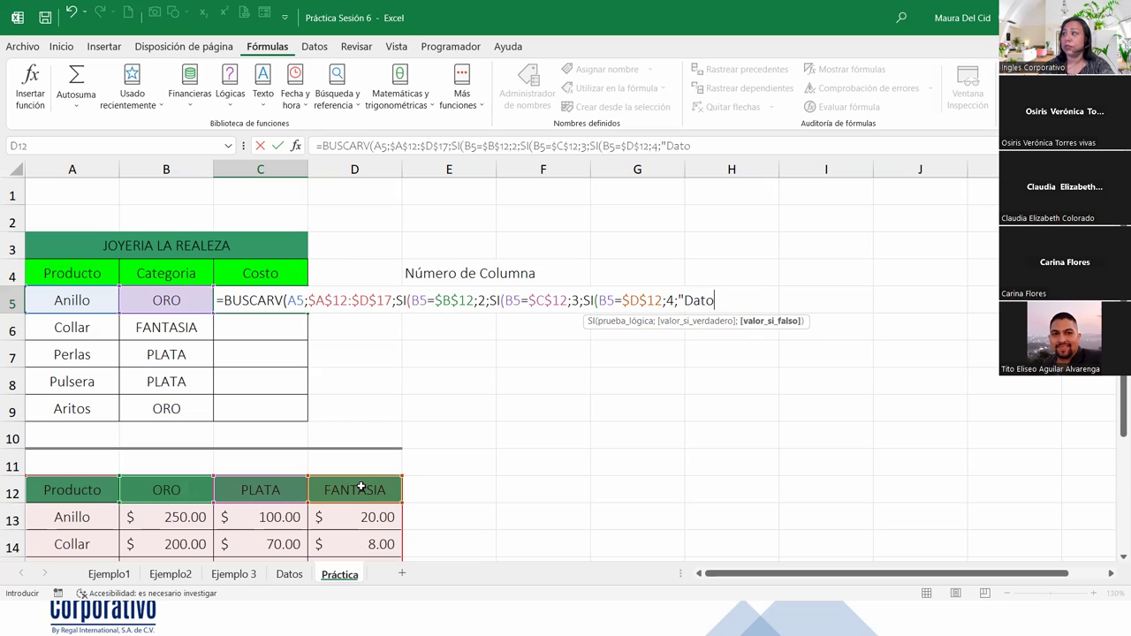
text(no encontrado)
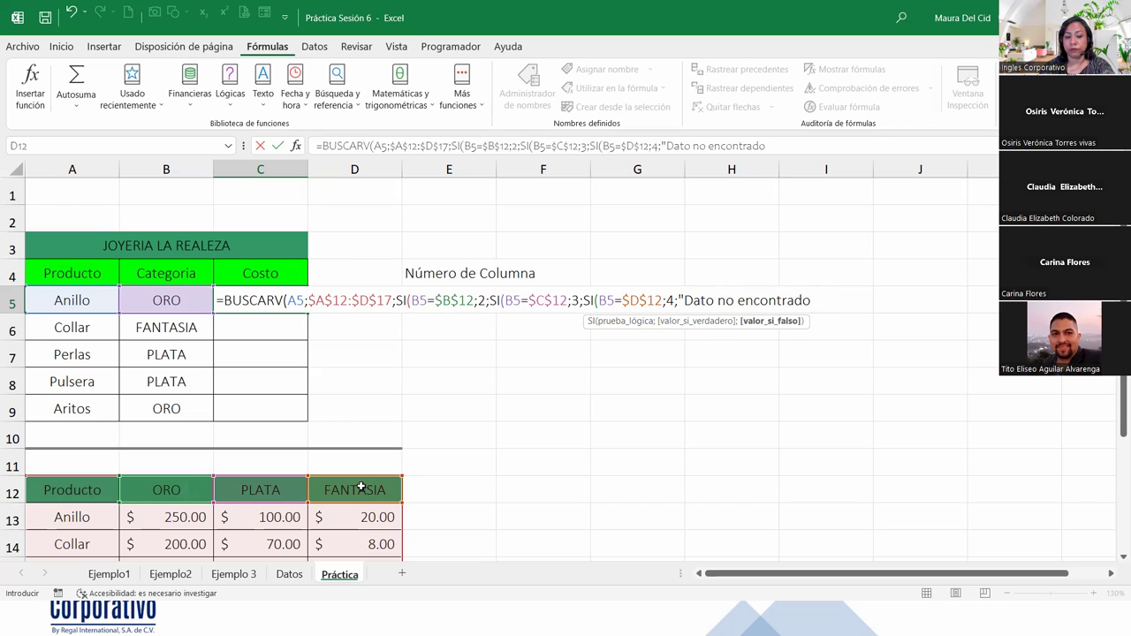
text(")
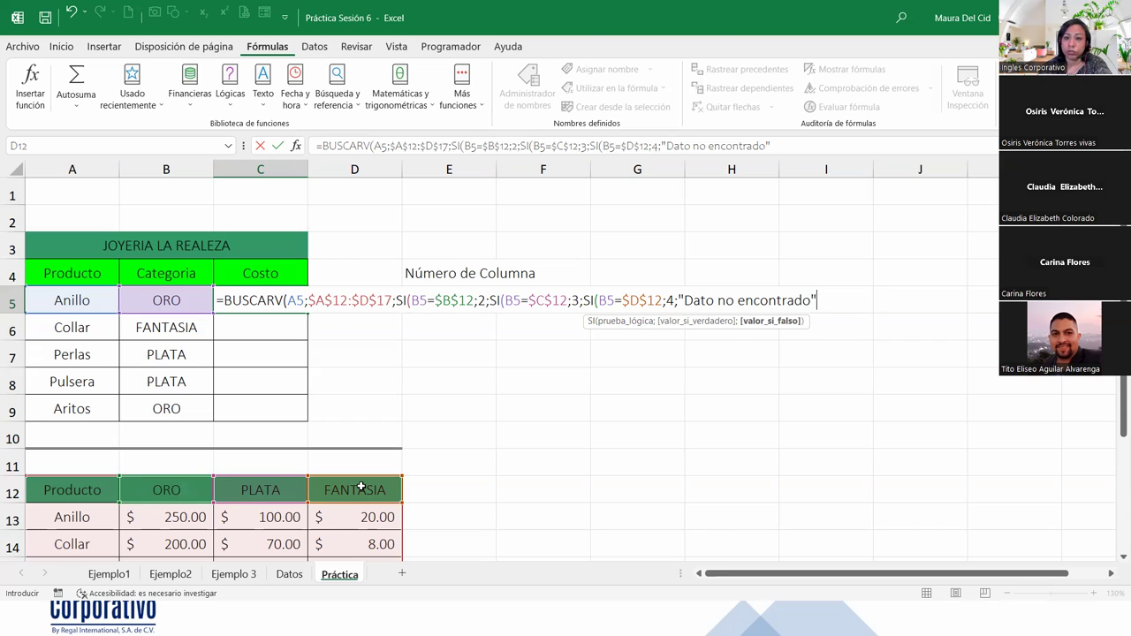
Step: Close the three SI functions with ))) and end BUSCARV with ;0)
text())))
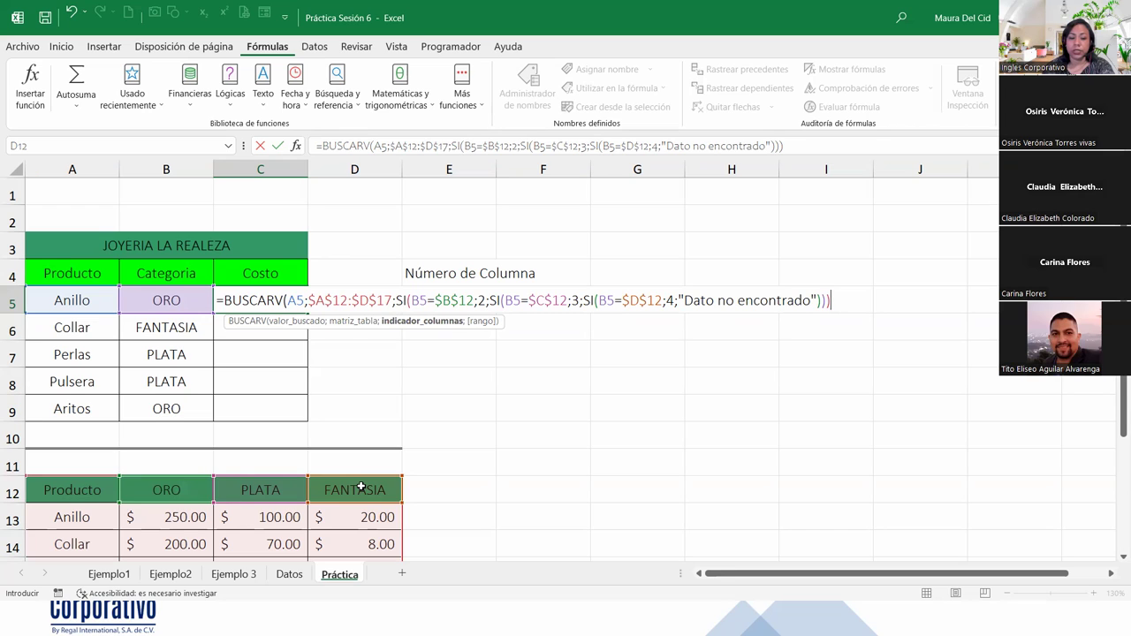
text(;)
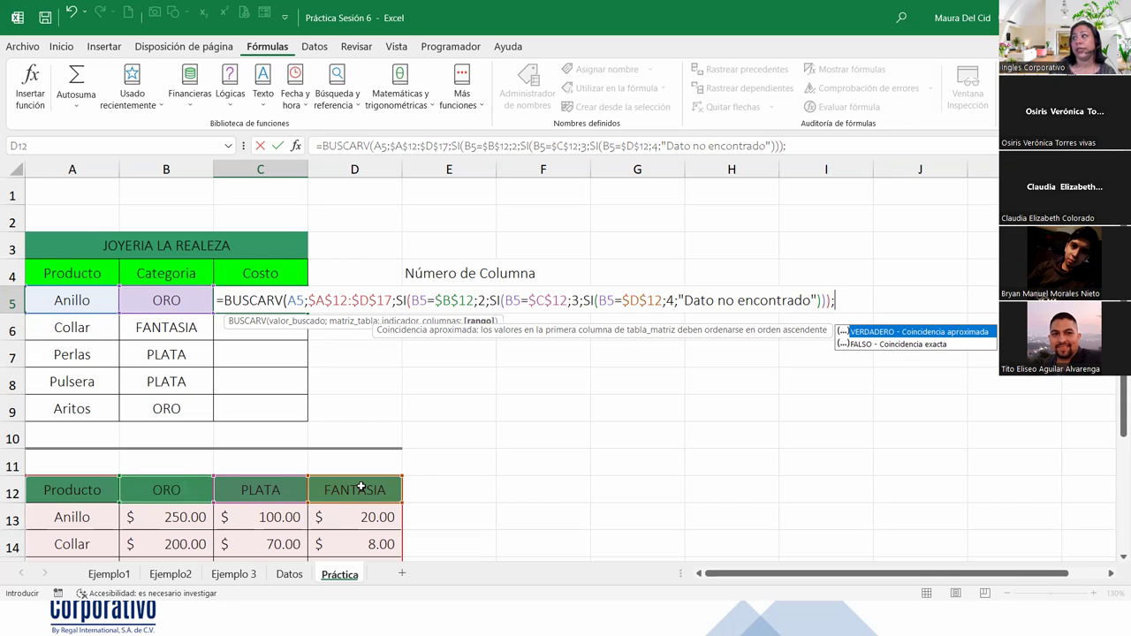
text(0)
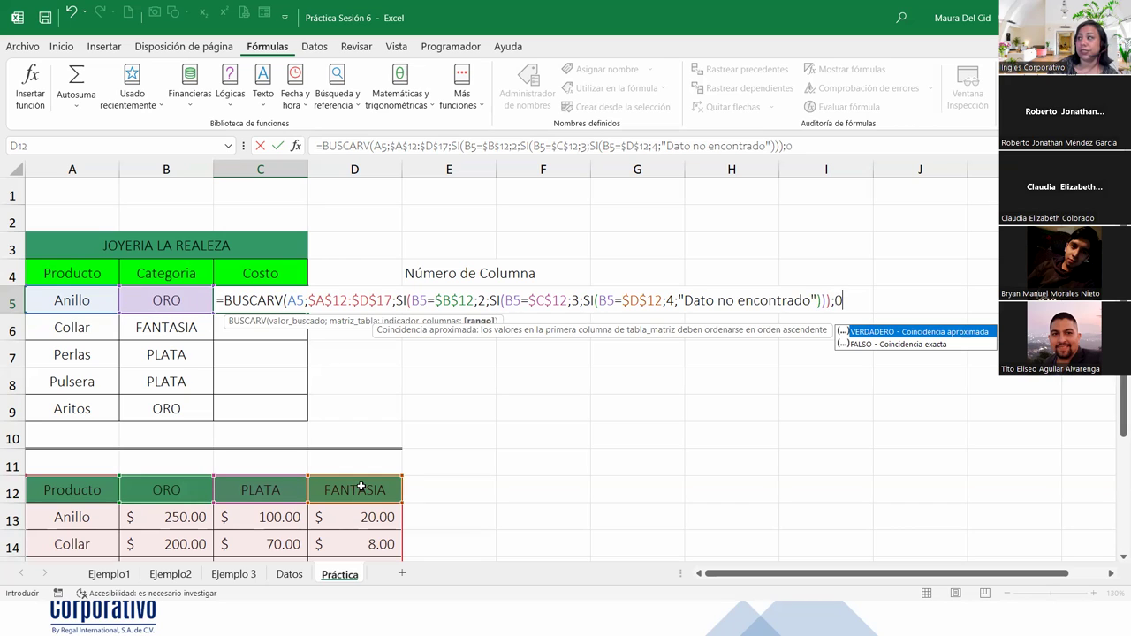
text())
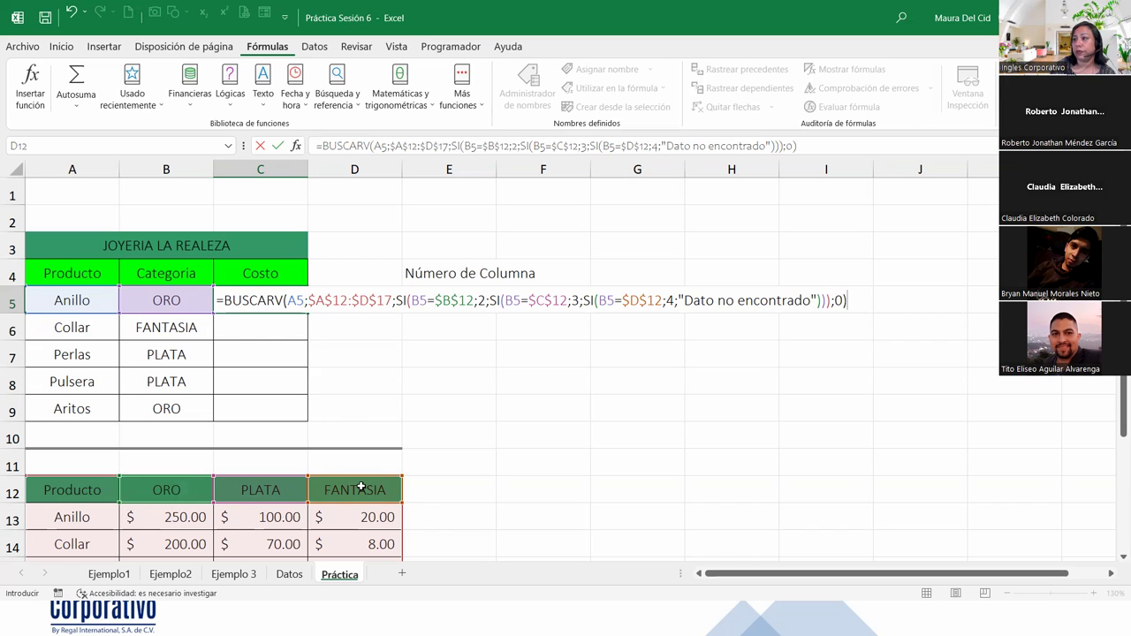
Step: Commit C5's lookup formula so Anillo shows $ 250.00, and copy it down to C9
key(Return)
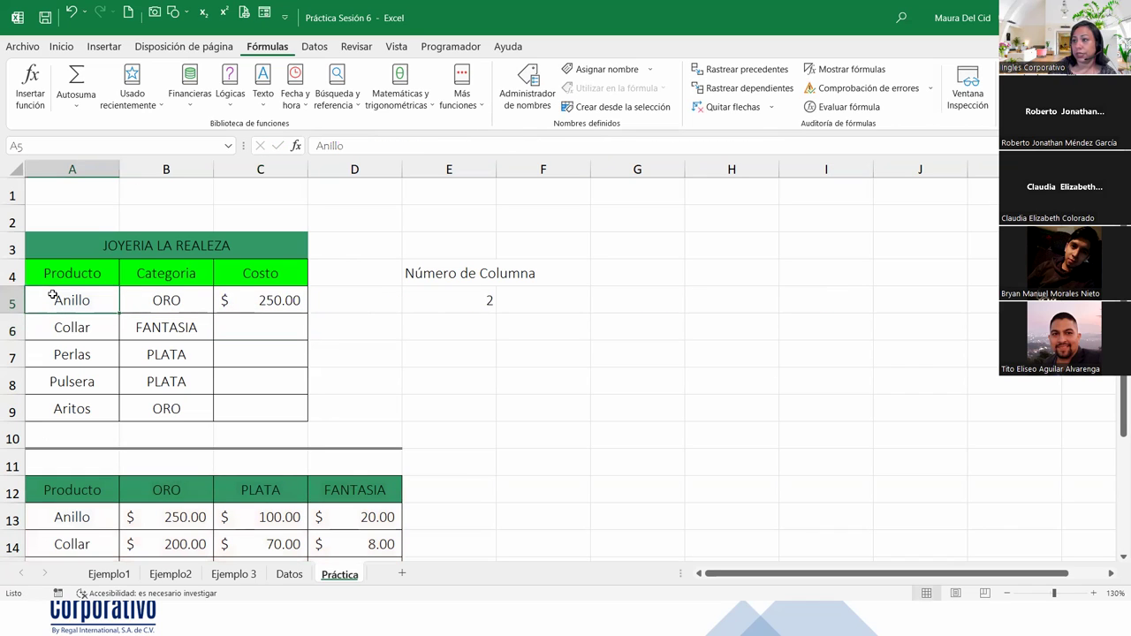
click(165, 514)
click(272, 299)
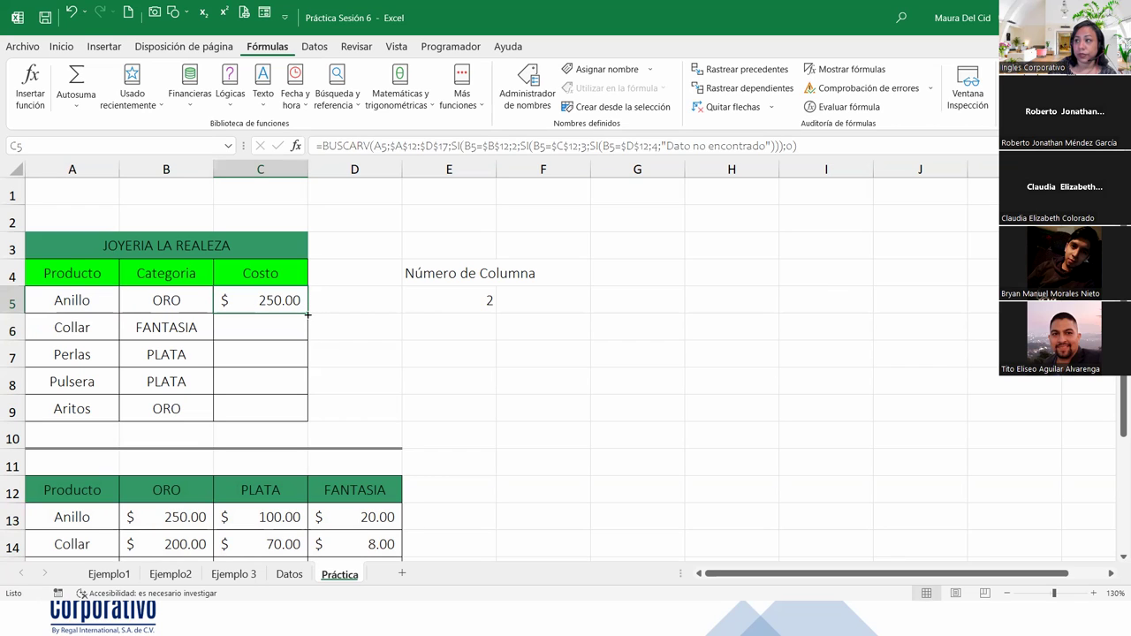
drag(313, 314, 292, 408)
Step: Check Collar's result against its FANTASIA price in D14, then clear the trial copies from C6:C9
click(198, 323)
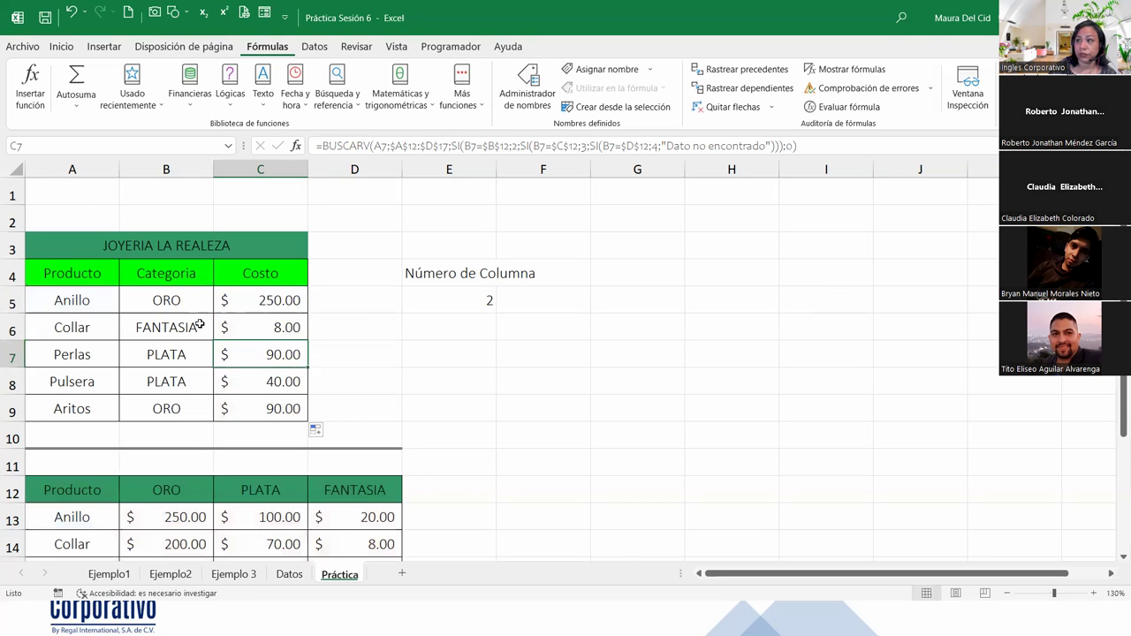
ctrl+click(14, 327)
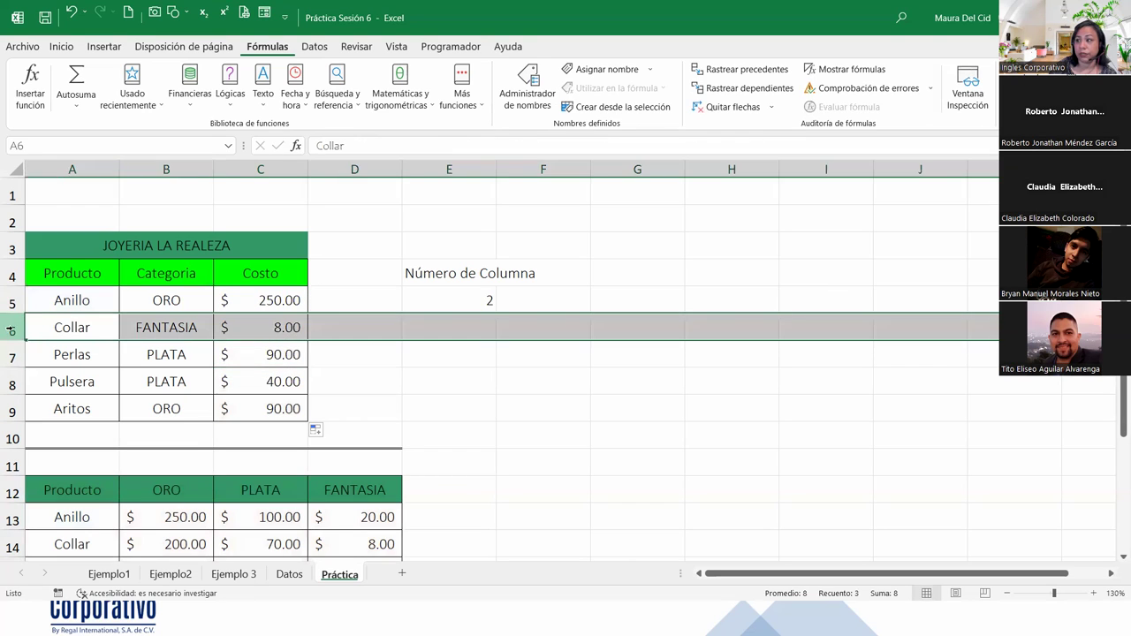
click(363, 543)
drag(297, 330, 297, 407)
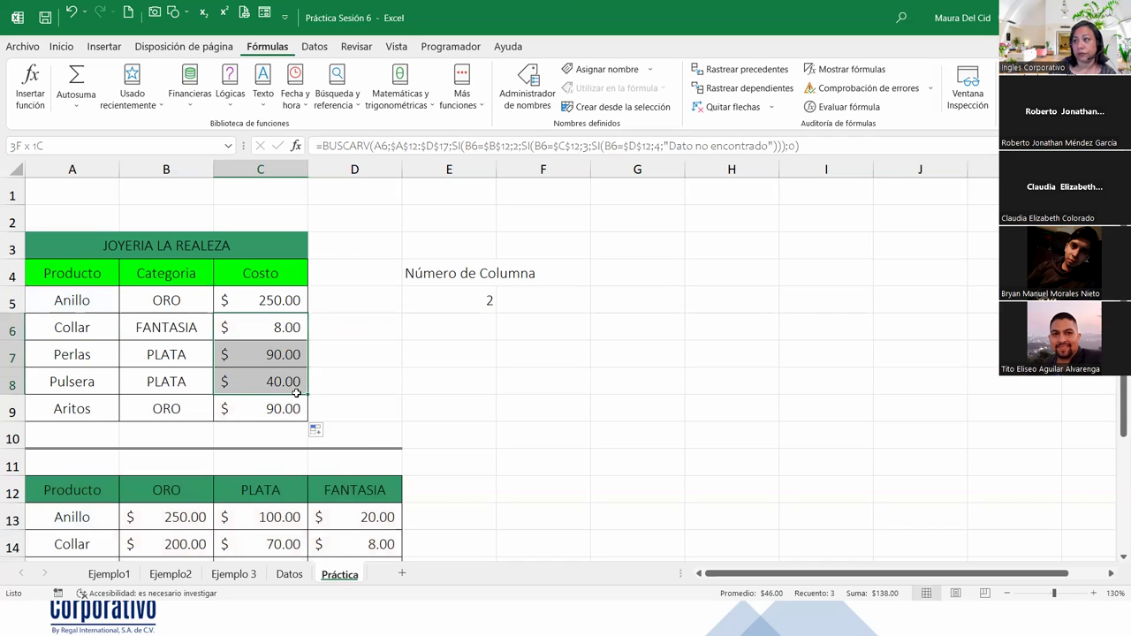
key(Delete)
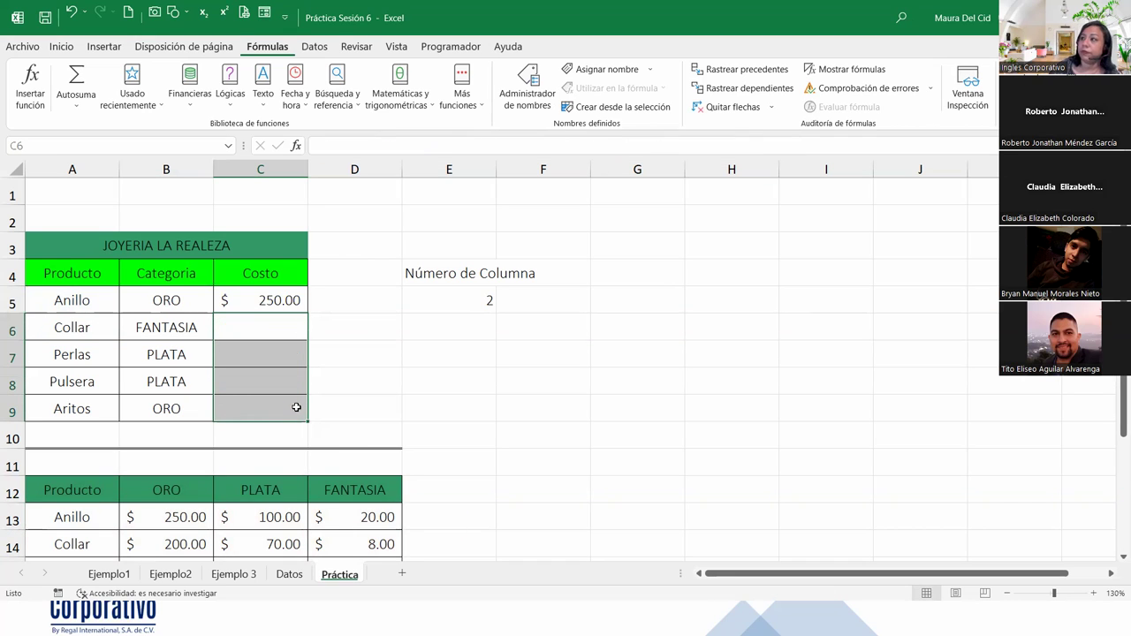
click(282, 332)
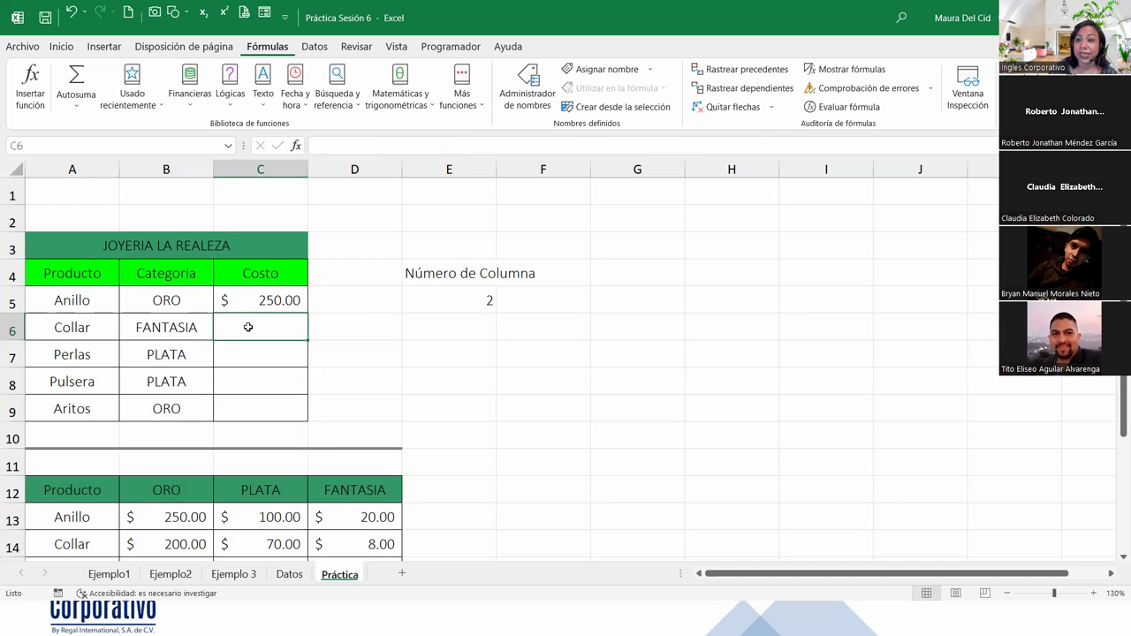
double_click(250, 302)
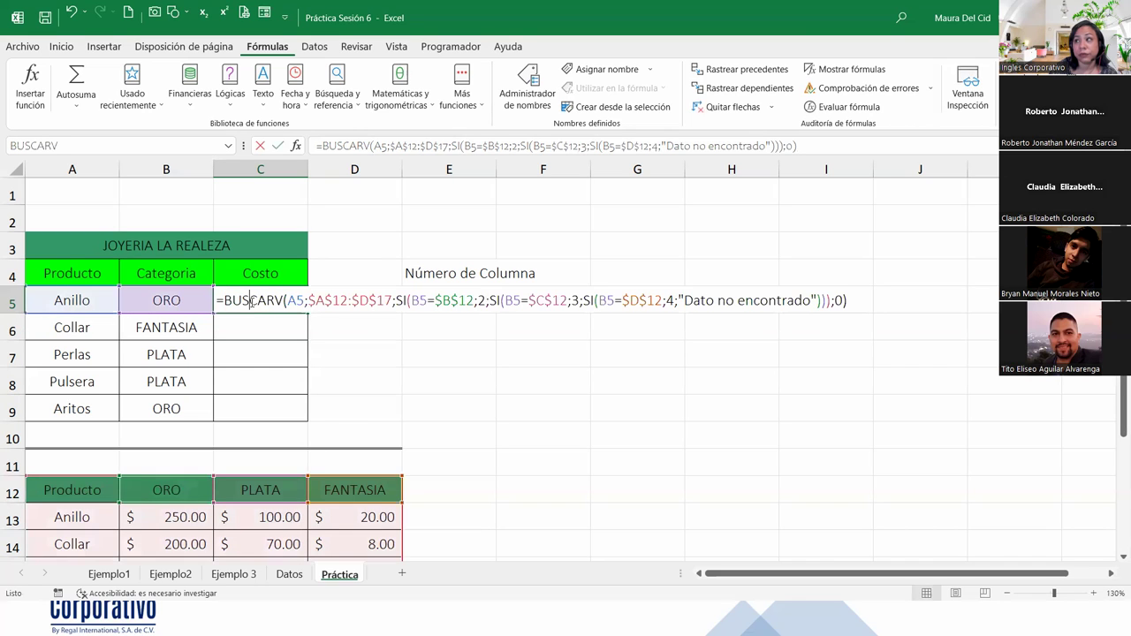
click(374, 323)
click(387, 322)
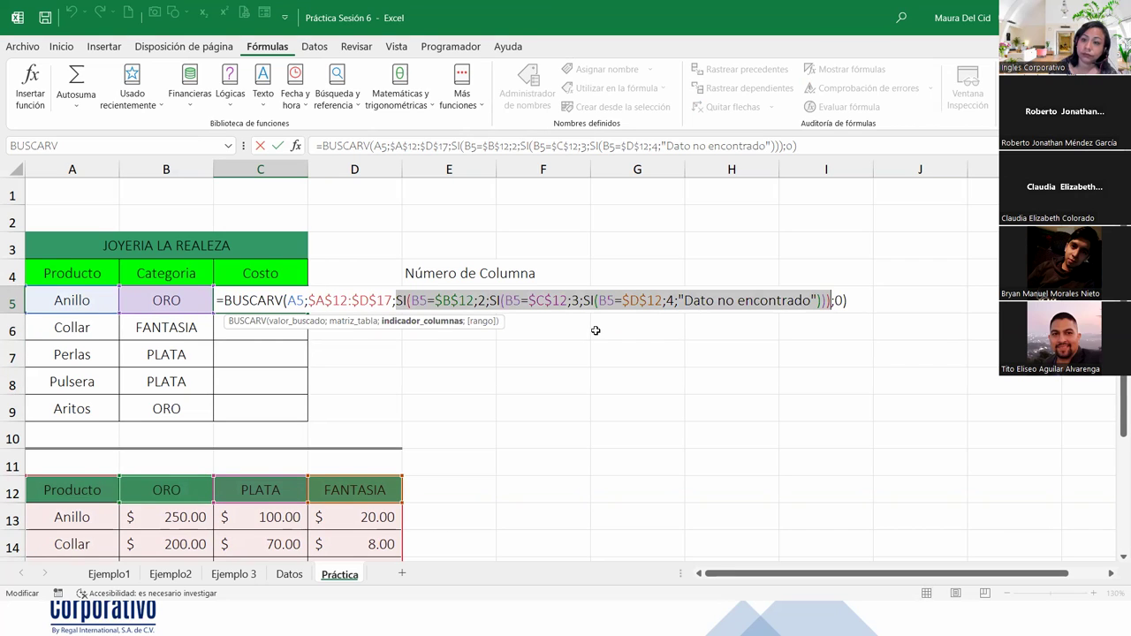
click(854, 304)
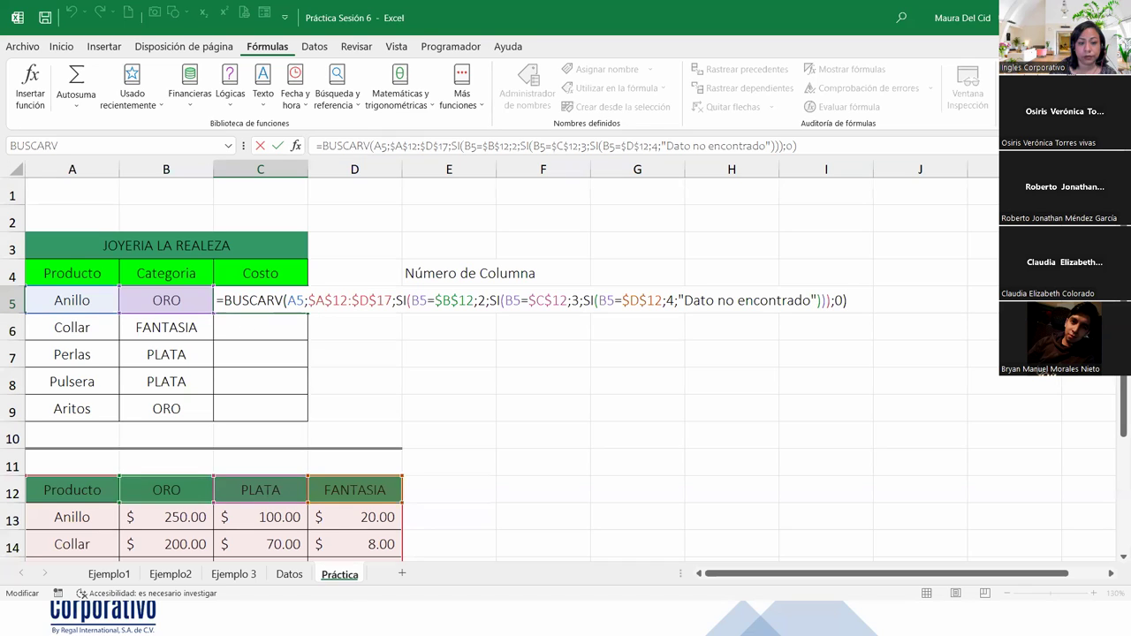
key(alt+Tab)
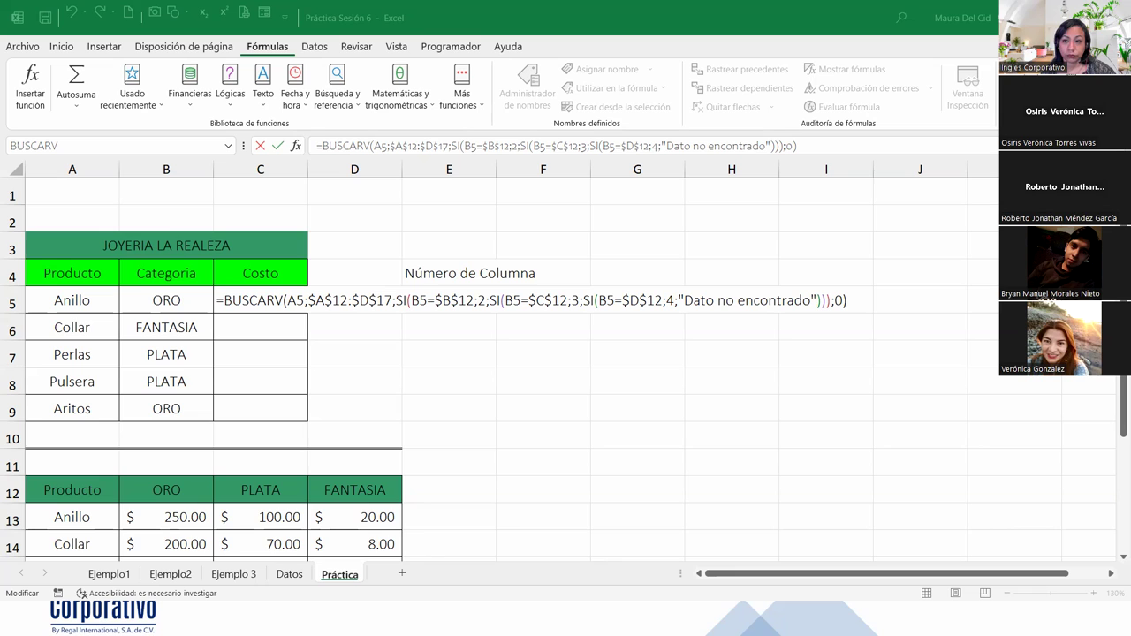
Step: Recommit C5's BUSCARV formula unchanged and reselect C5 to review it
click(857, 301)
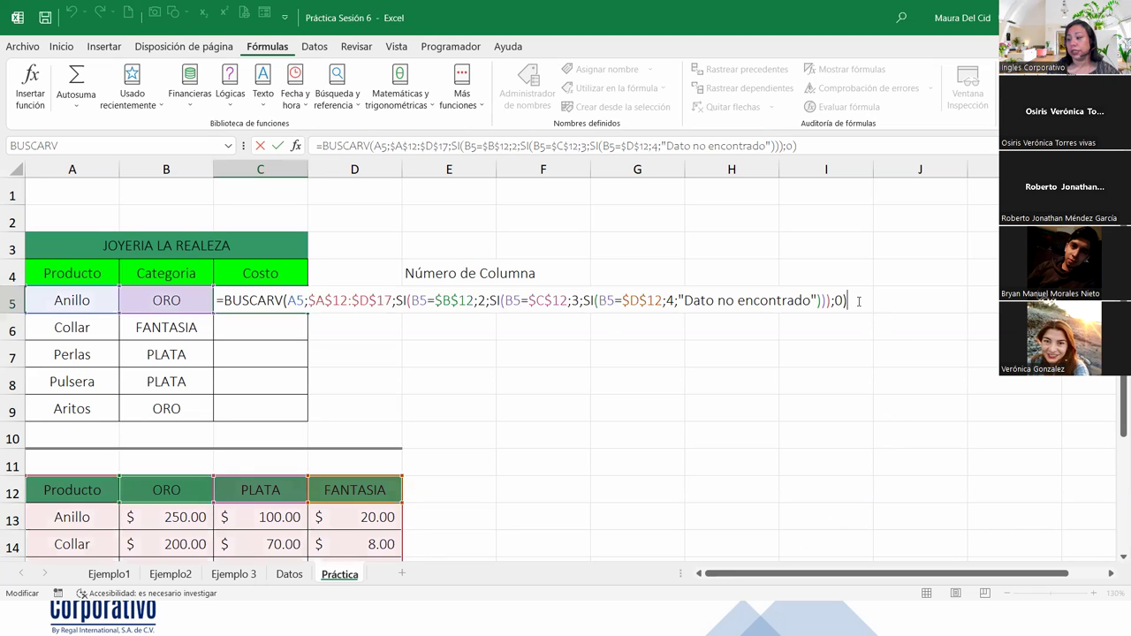
key(Return)
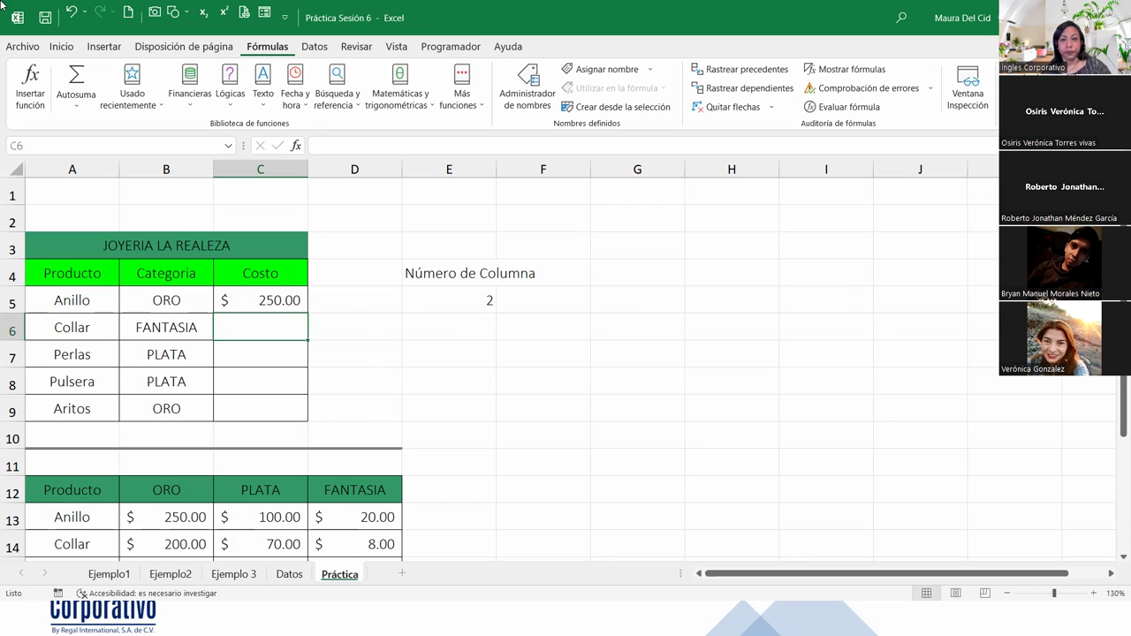
key(alt+Tab)
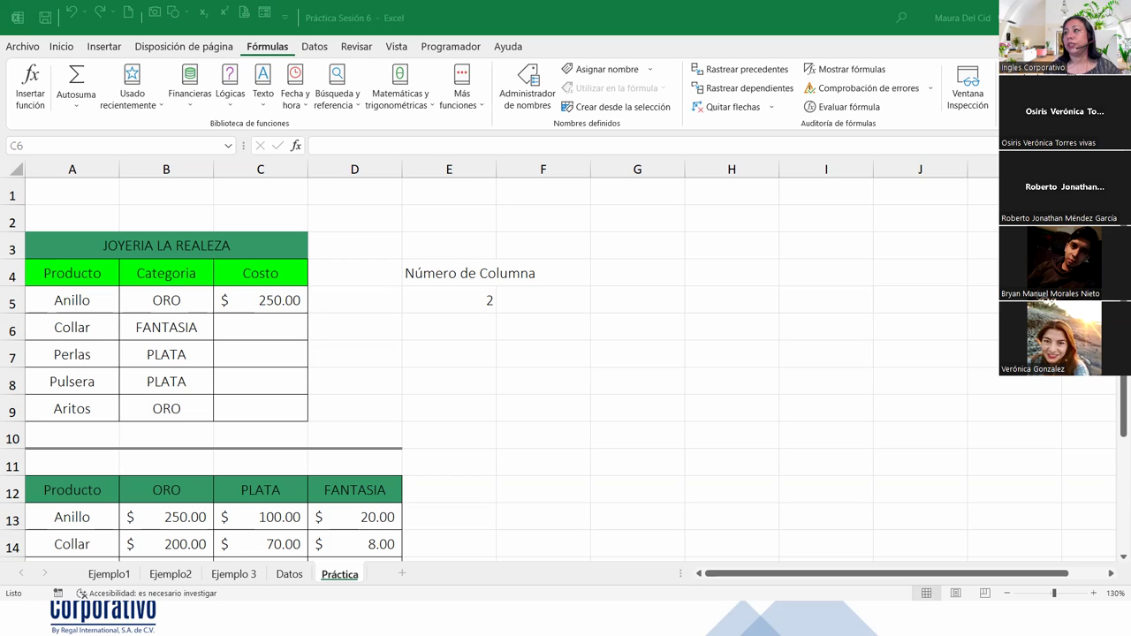
click(275, 301)
Step: Reopen C5's nested SI BUSCARV formula and commit it so Anillo shows $ 250.00
double_click(275, 301)
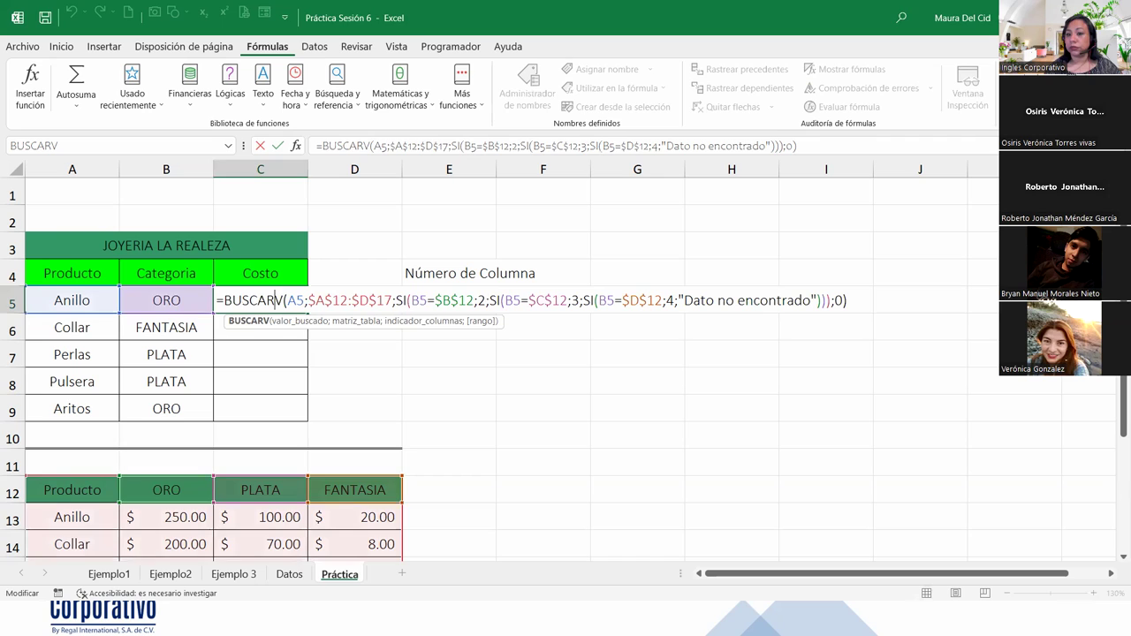
key(alt+Tab)
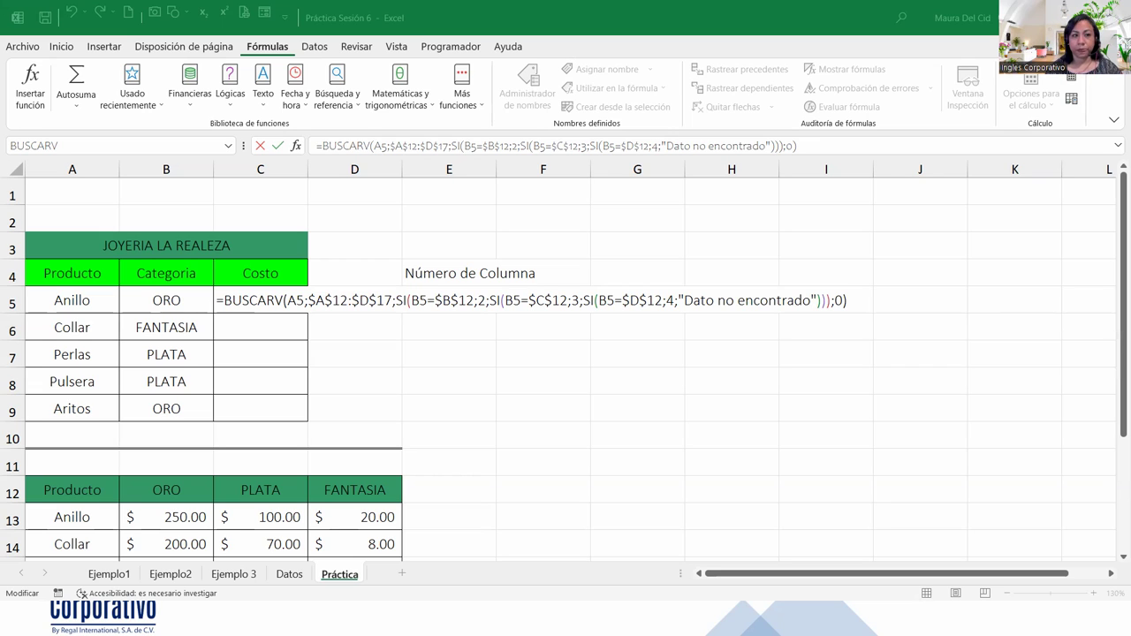
key(alt+Tab)
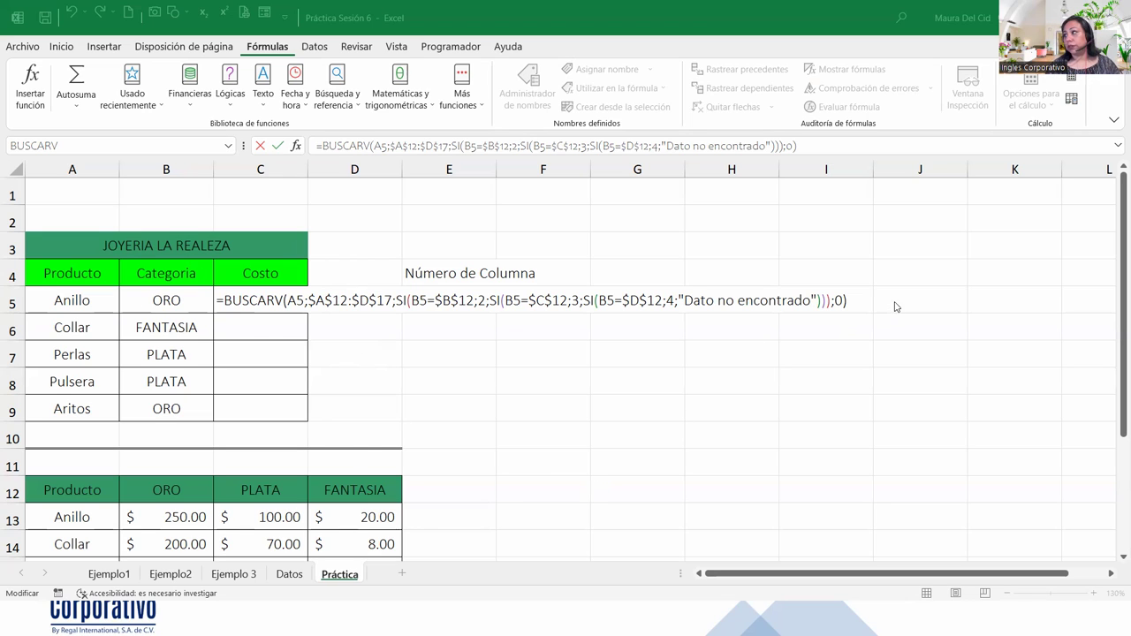
click(862, 297)
key(Return)
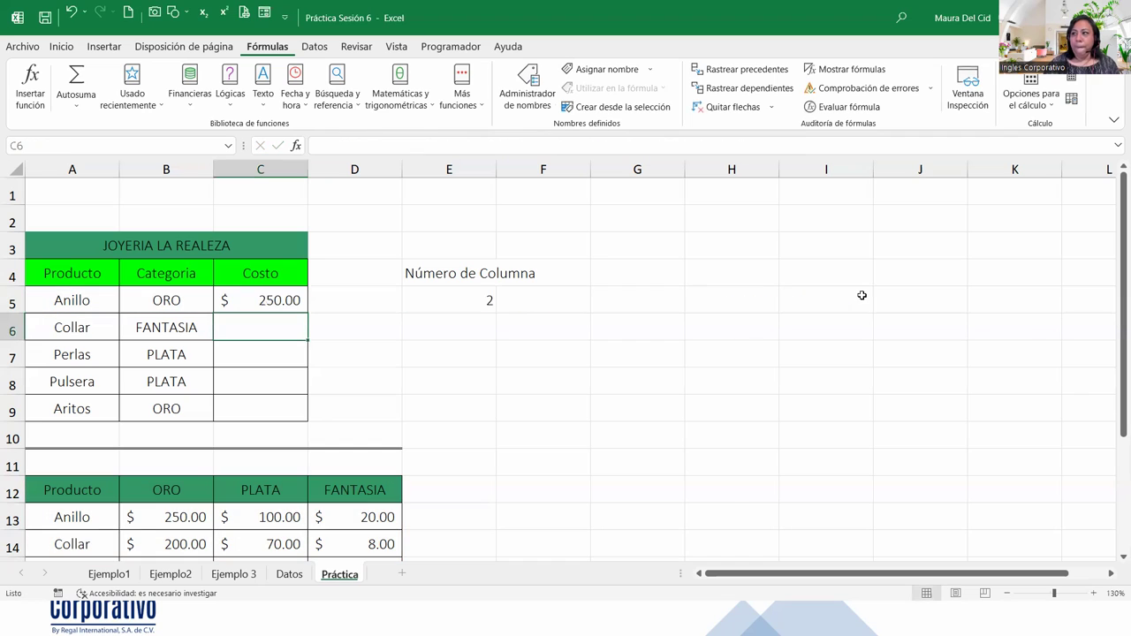
Step: Fill C5's formula down to C9: Collar $8.00, Perlas $90.00, Pulsera $40.00, Aritos $90.00
click(269, 295)
drag(307, 314, 309, 420)
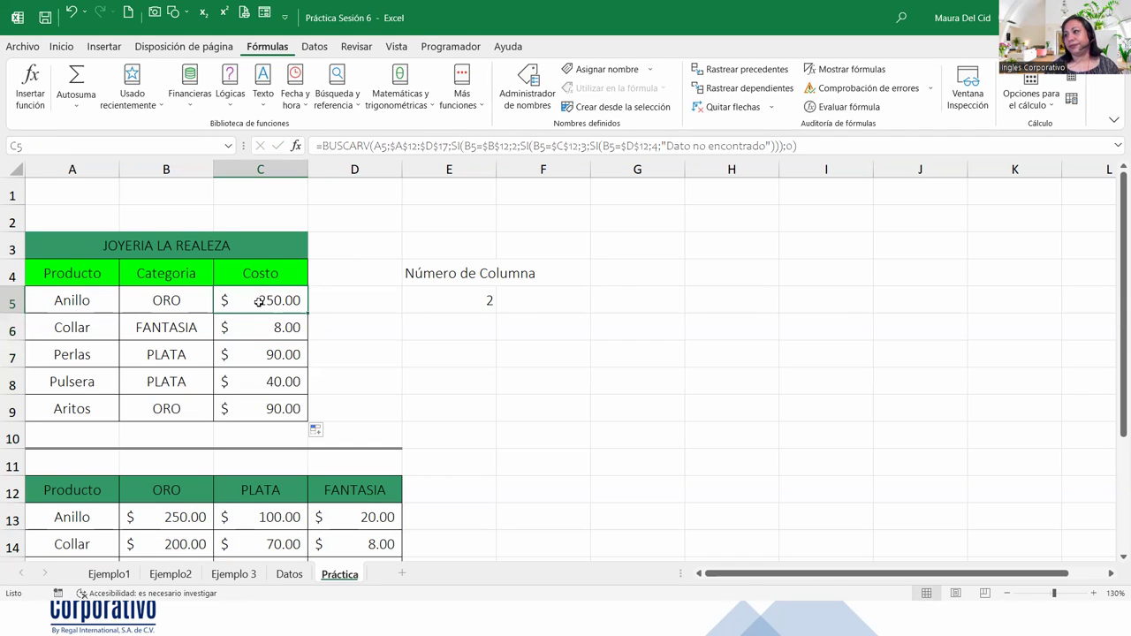
click(411, 360)
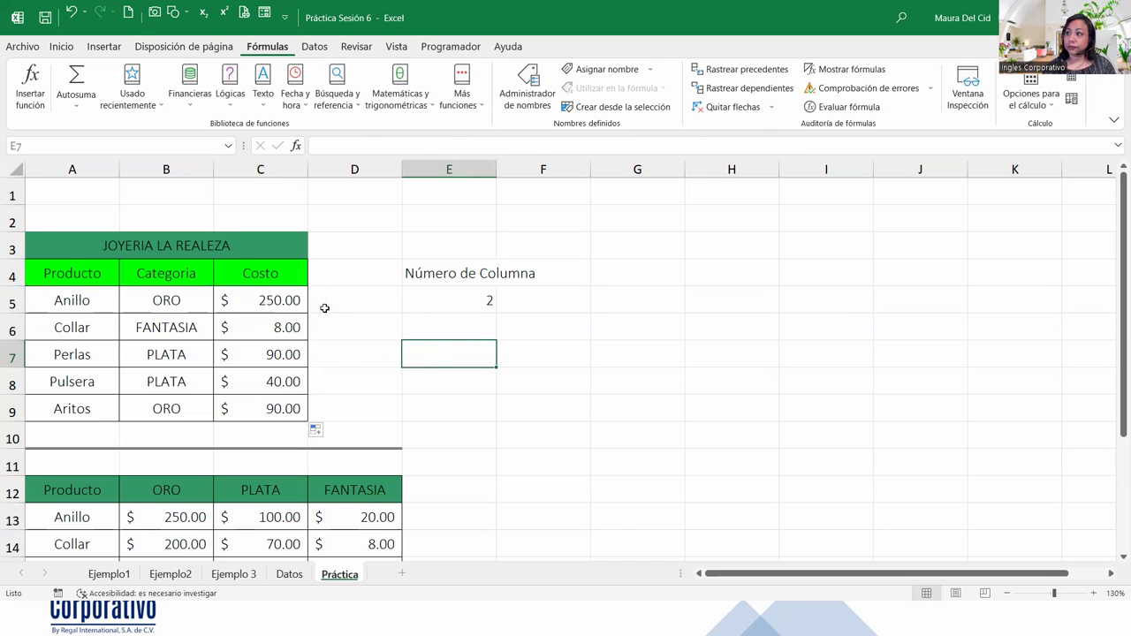
click(247, 292)
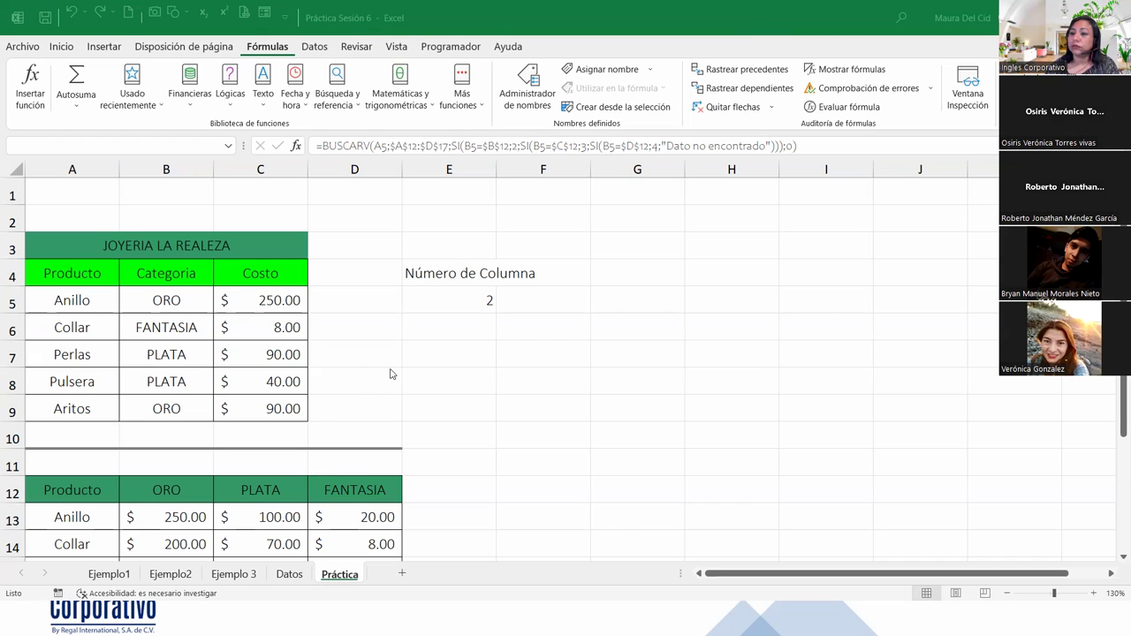
click(277, 299)
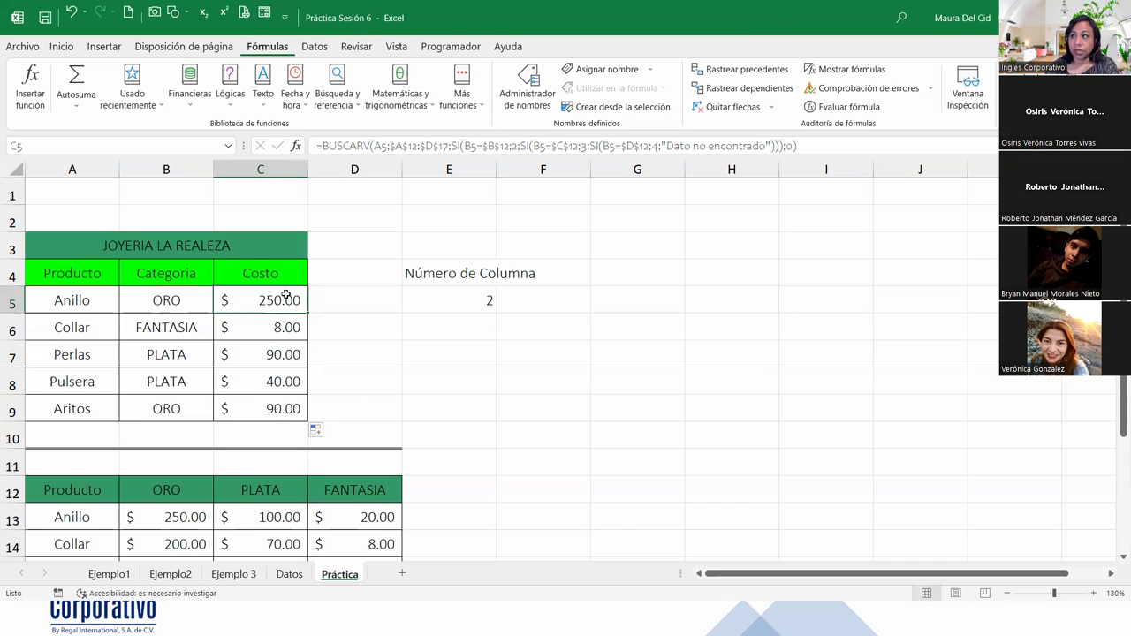
double_click(252, 329)
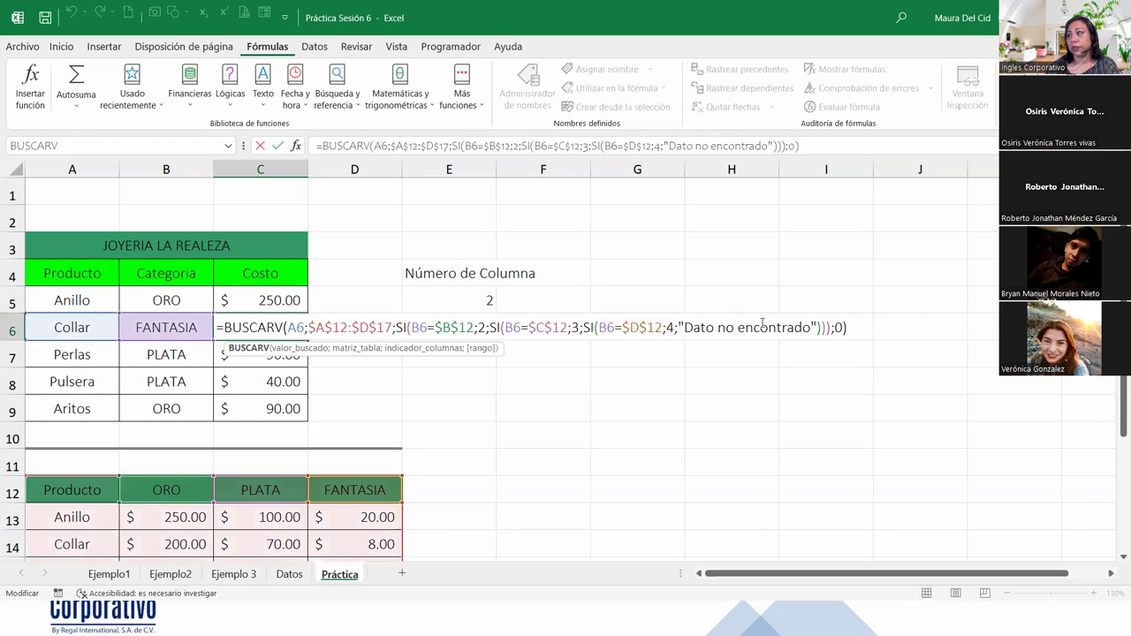
click(859, 320)
key(Return)
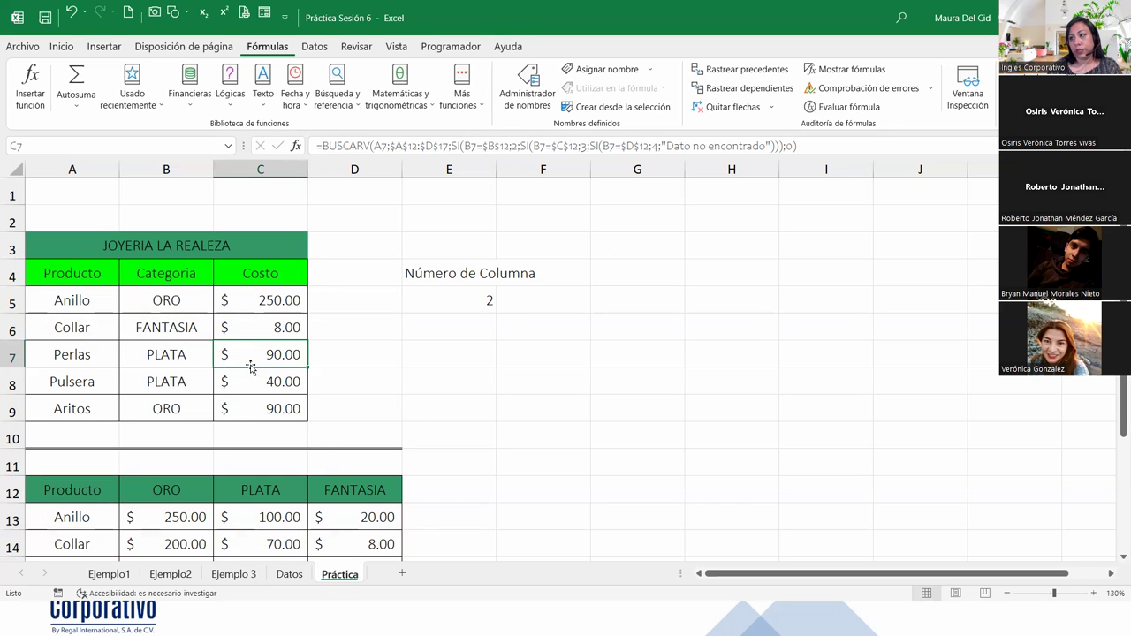
click(279, 375)
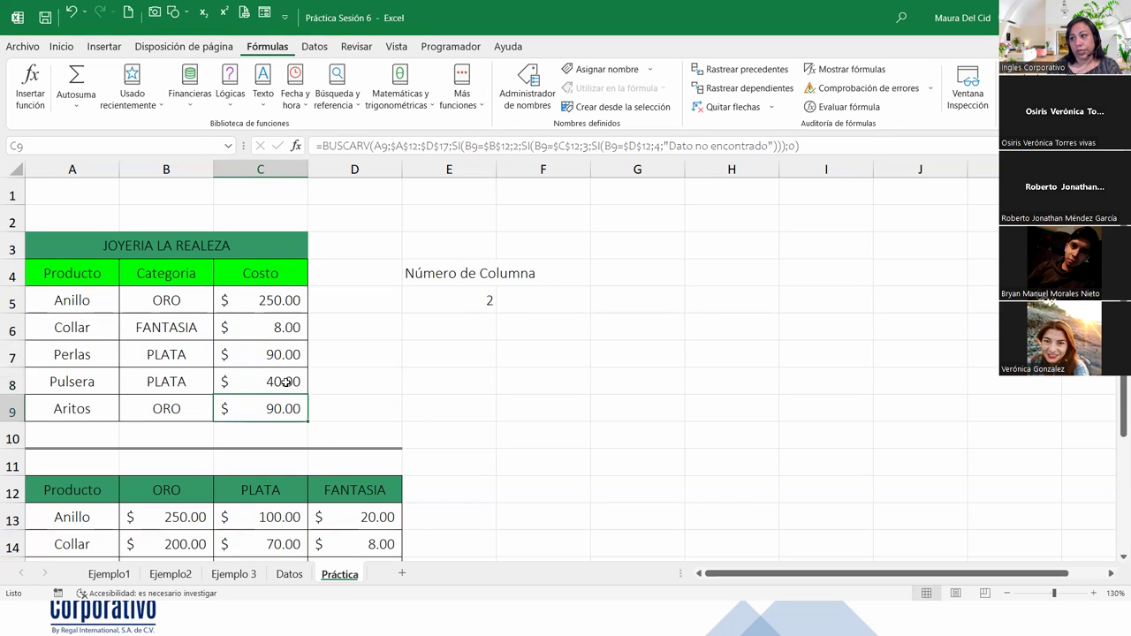
scroll(285, 381, down, 2)
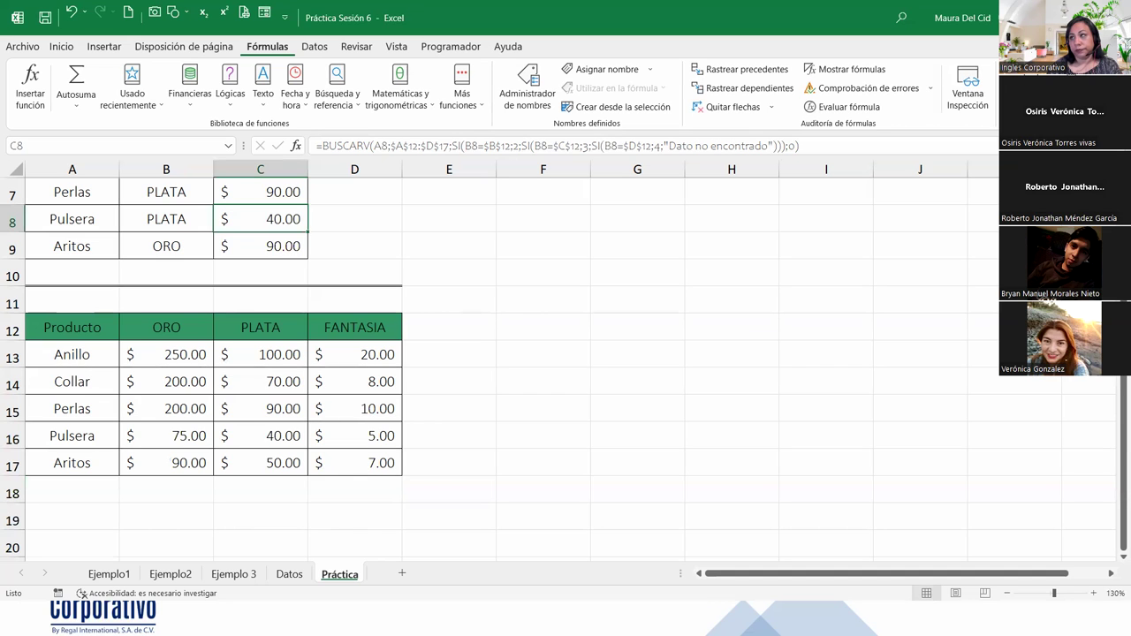
scroll(235, 399, up, 2)
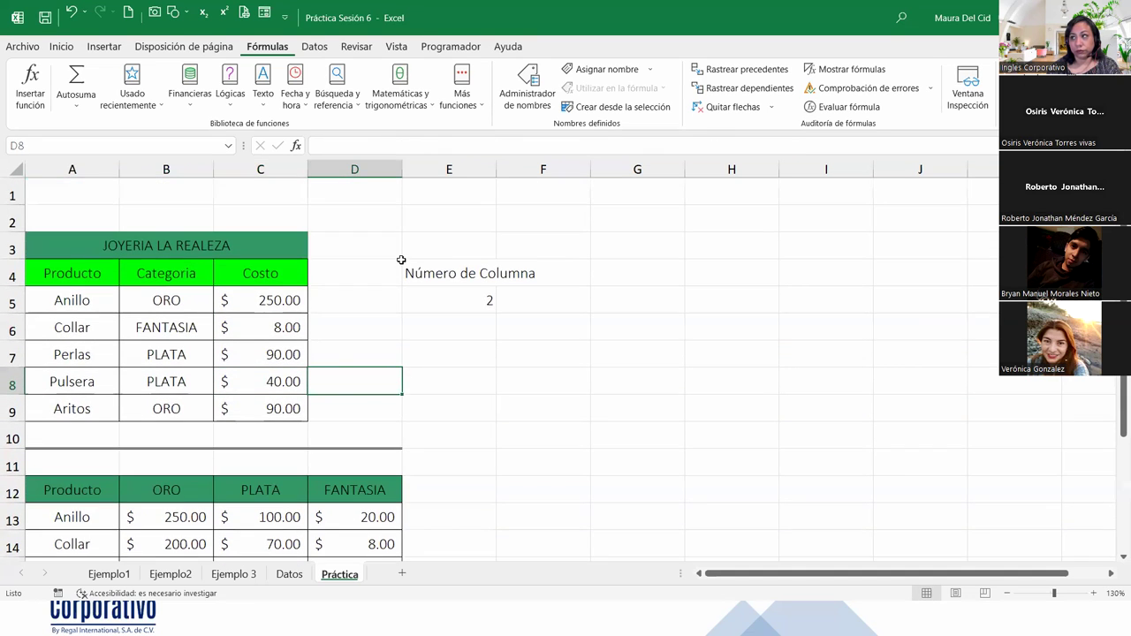
click(487, 300)
click(437, 378)
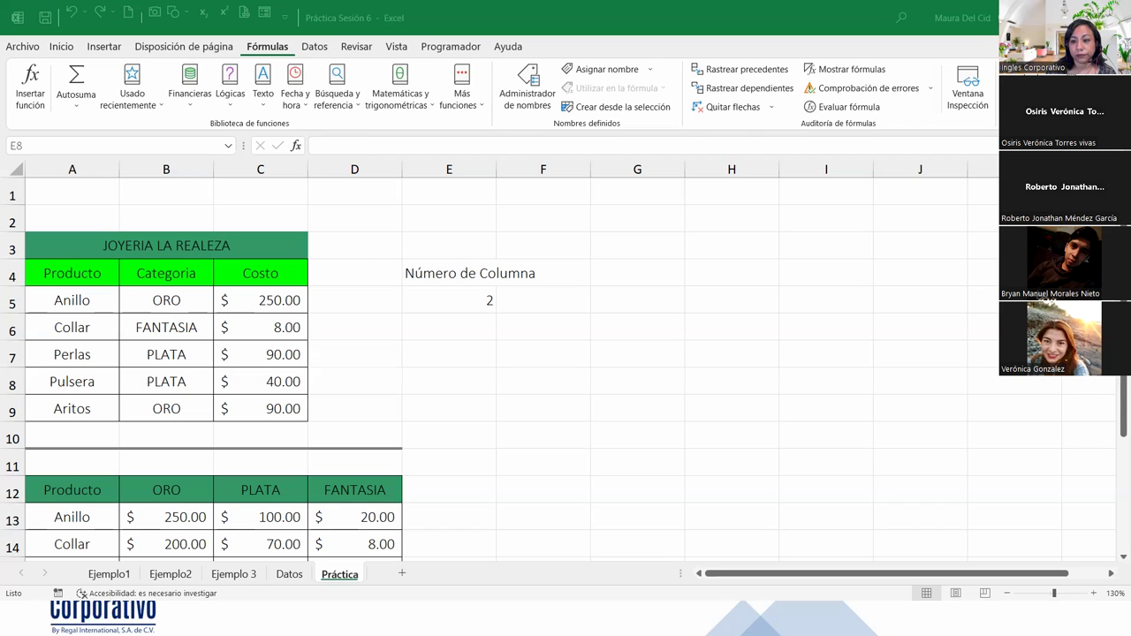
key(F2)
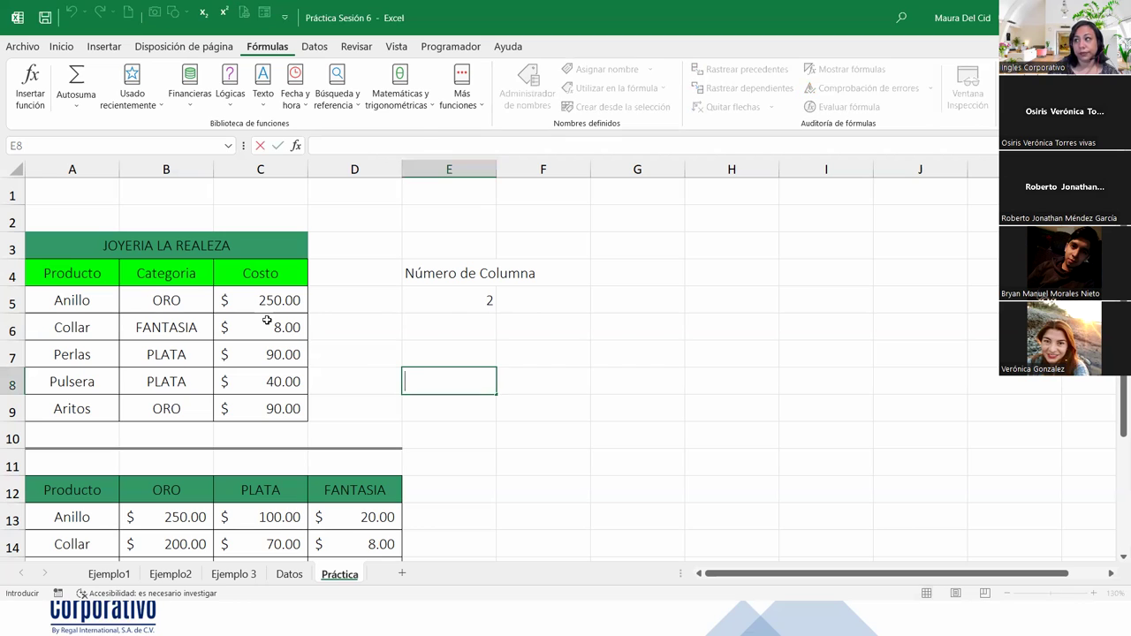
double_click(267, 320)
click(873, 324)
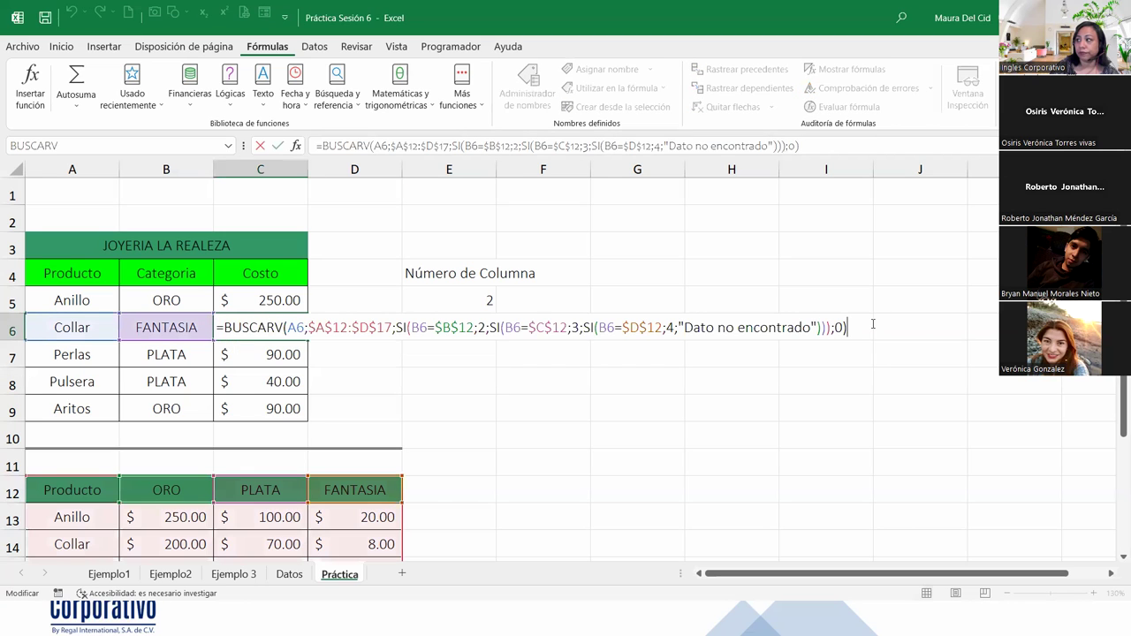
key(Return)
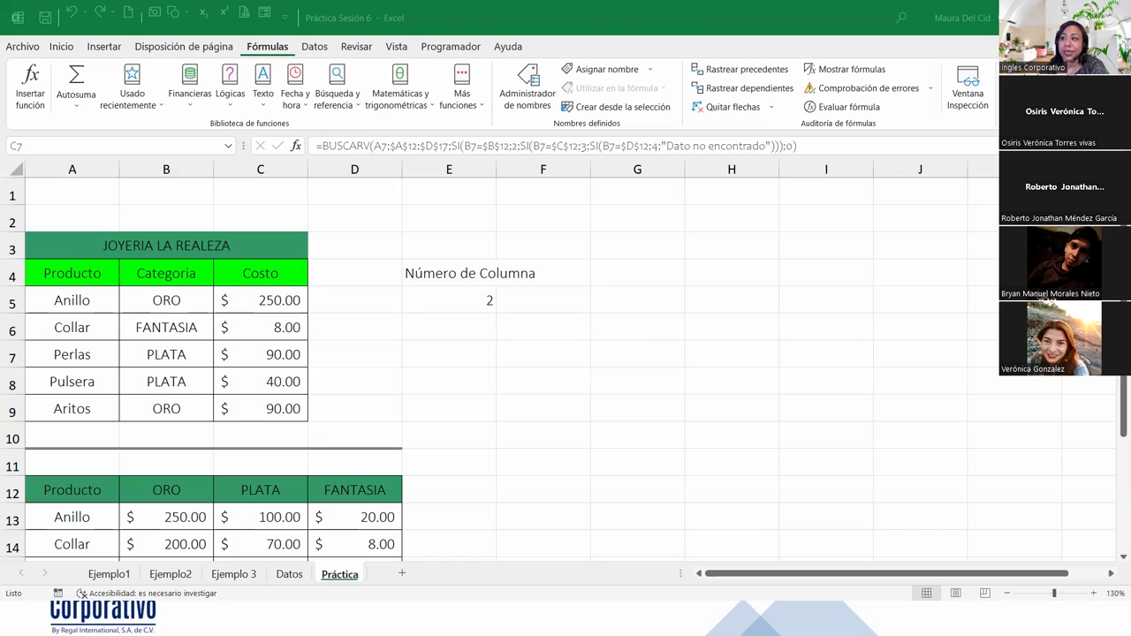
Step: Complete C6's BUSCARV formula looking up A6 and commit it, returning $8.00 for Collar
click(256, 322)
double_click(256, 323)
click(296, 352)
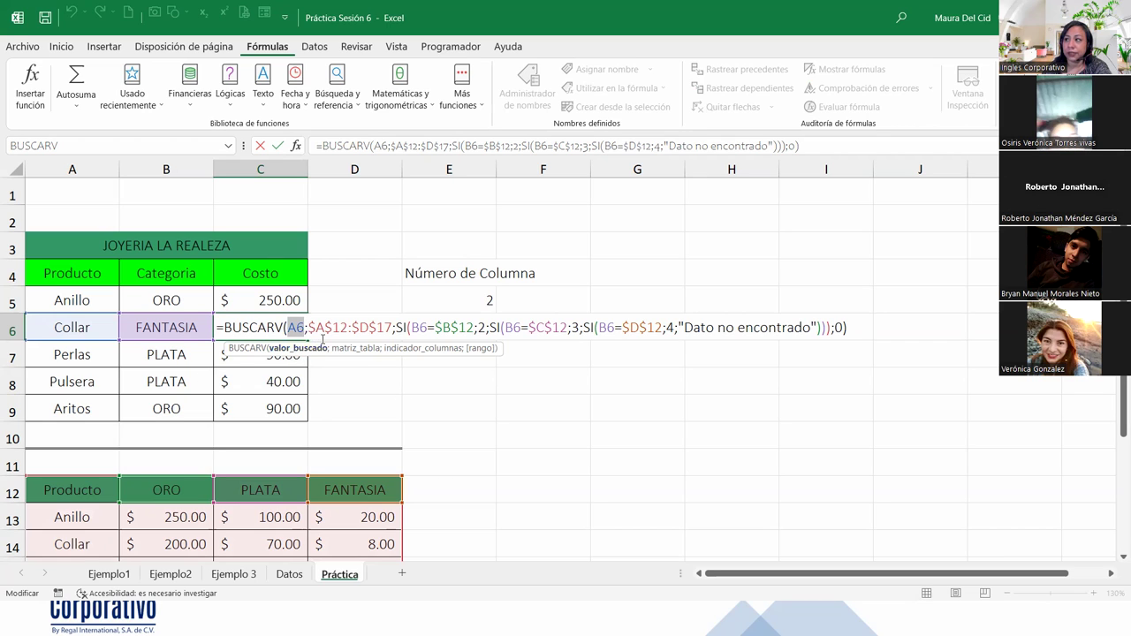
click(326, 327)
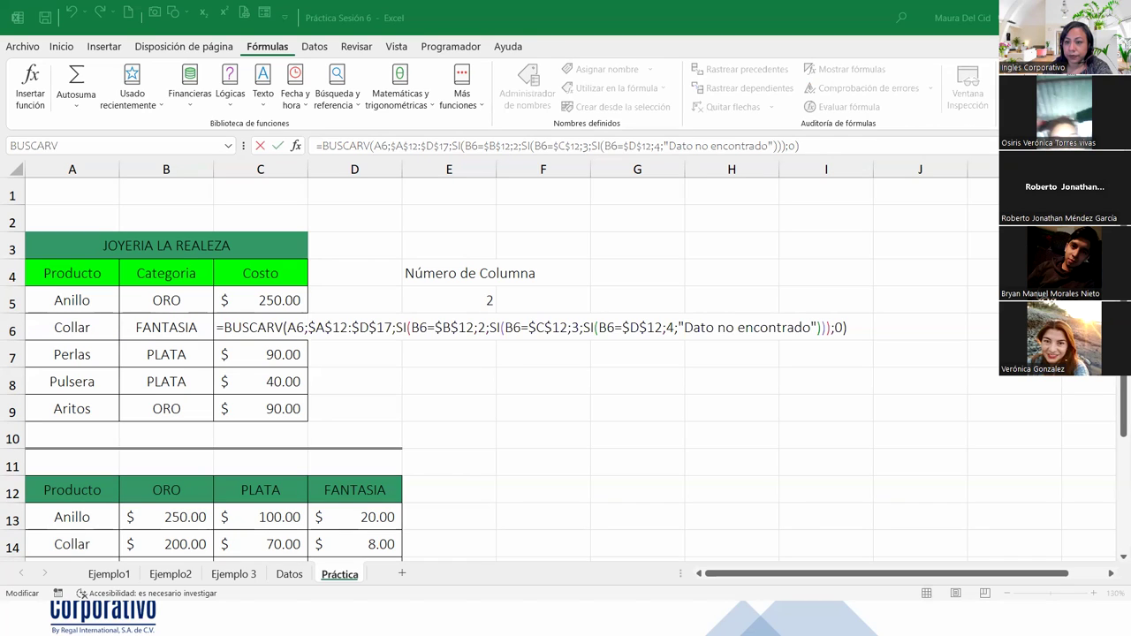
click(299, 328)
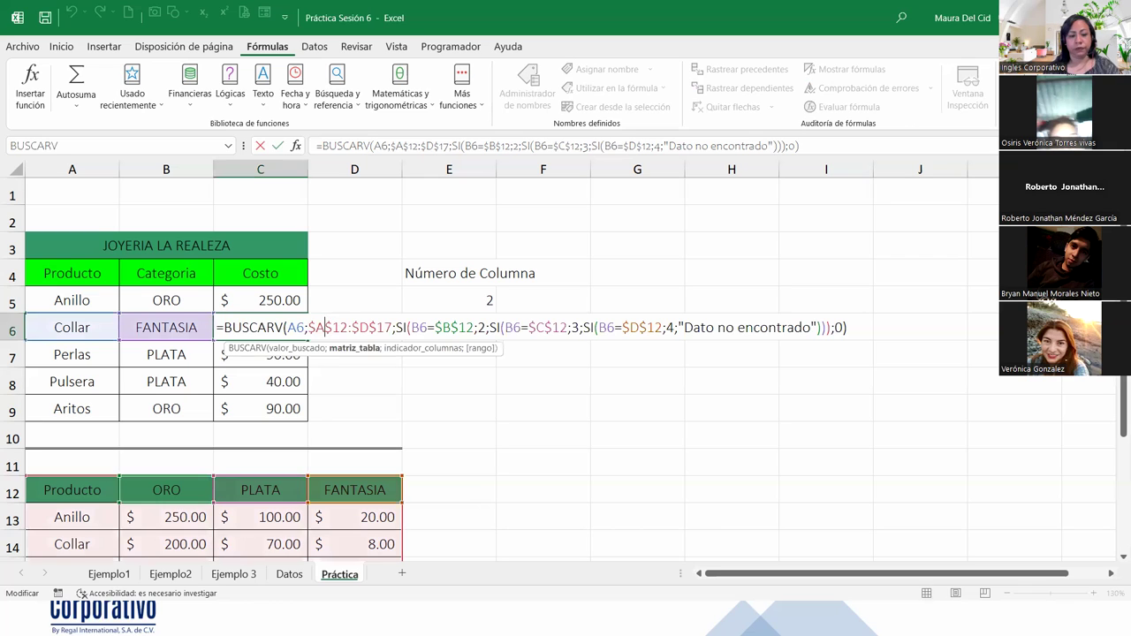
key(ctrl+Return)
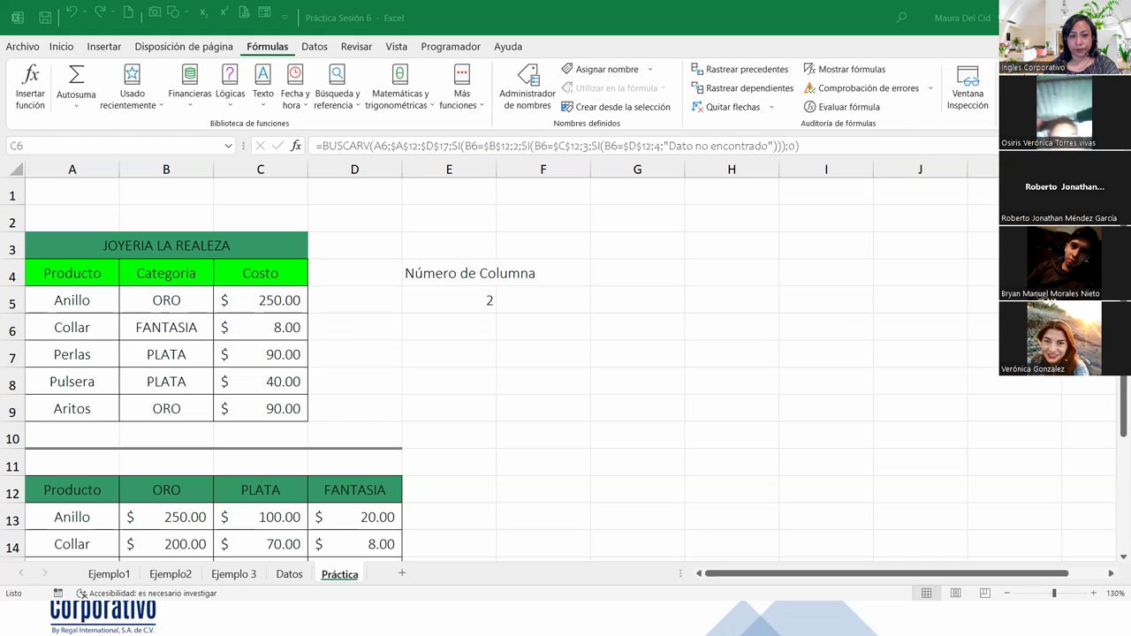
Step: Review C6's formula, including the PLATA column index 3, and recommit it unchanged
double_click(300, 328)
click(572, 327)
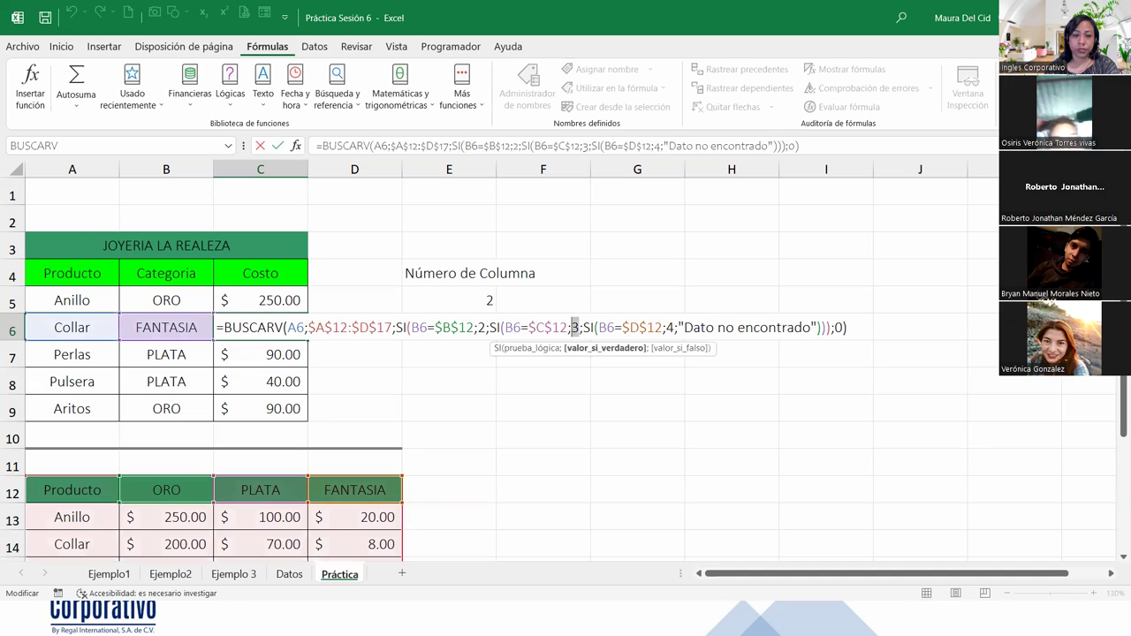
key(ctrl+Return)
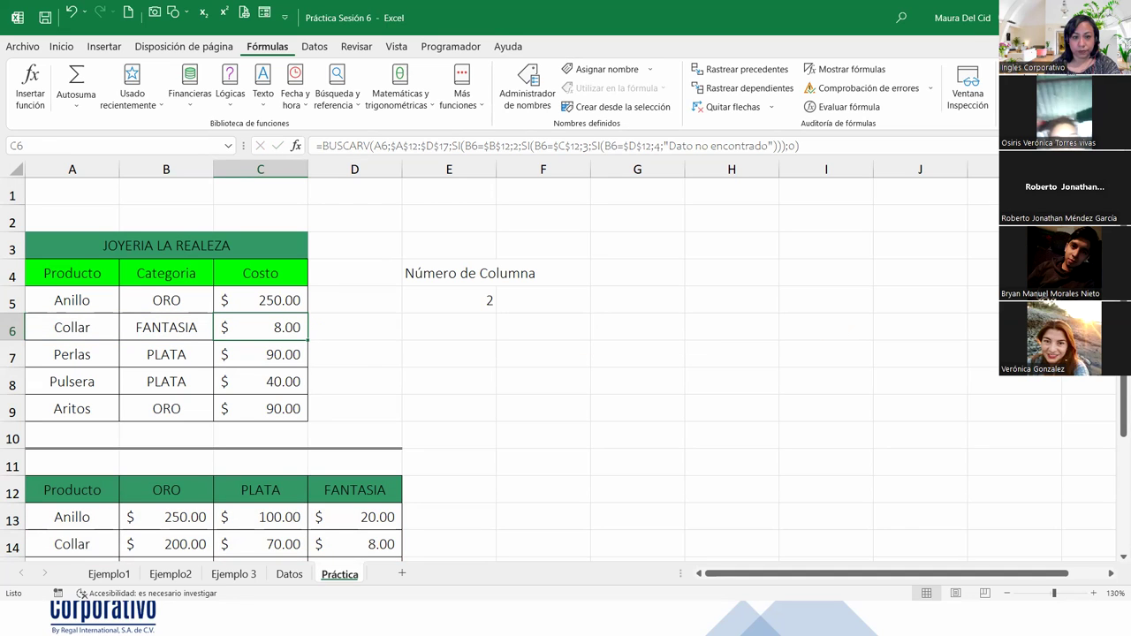
Step: Leave Excel for the slideshow and advance from the DESARROLLO slide toward CIERRE Y CONCLUSIONES
key(alt+Tab)
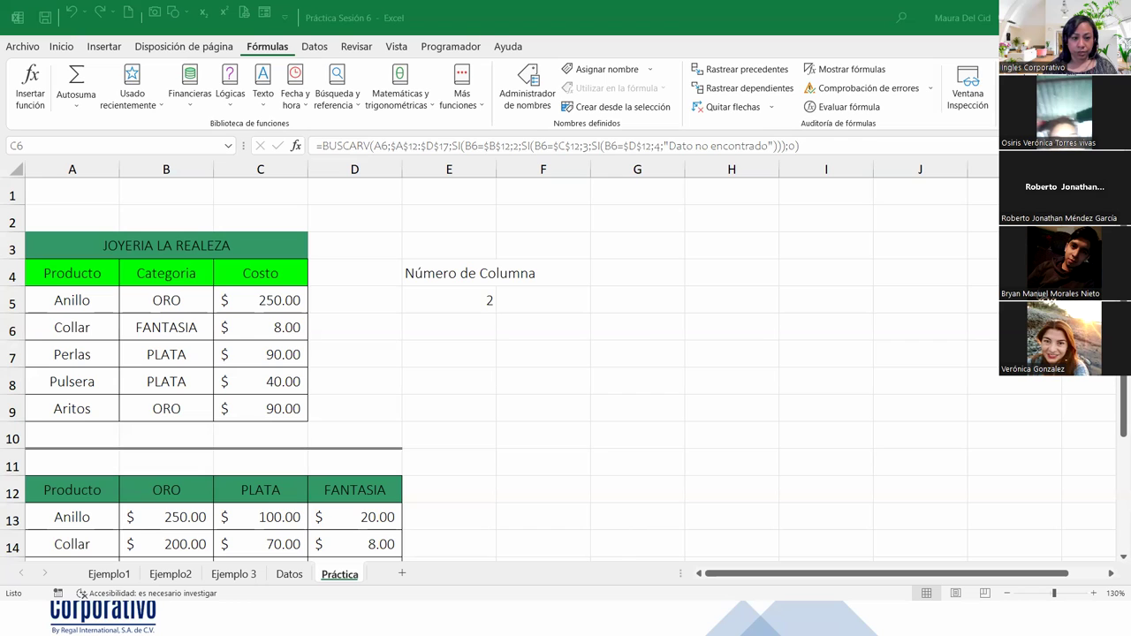
key(alt+Tab)
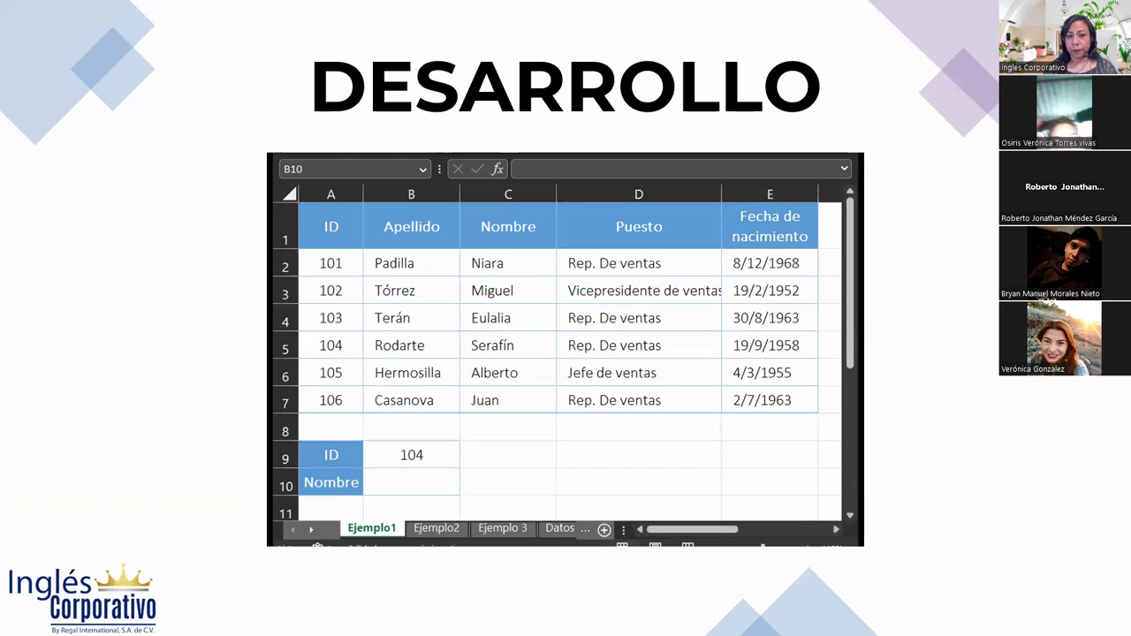
key(Right)
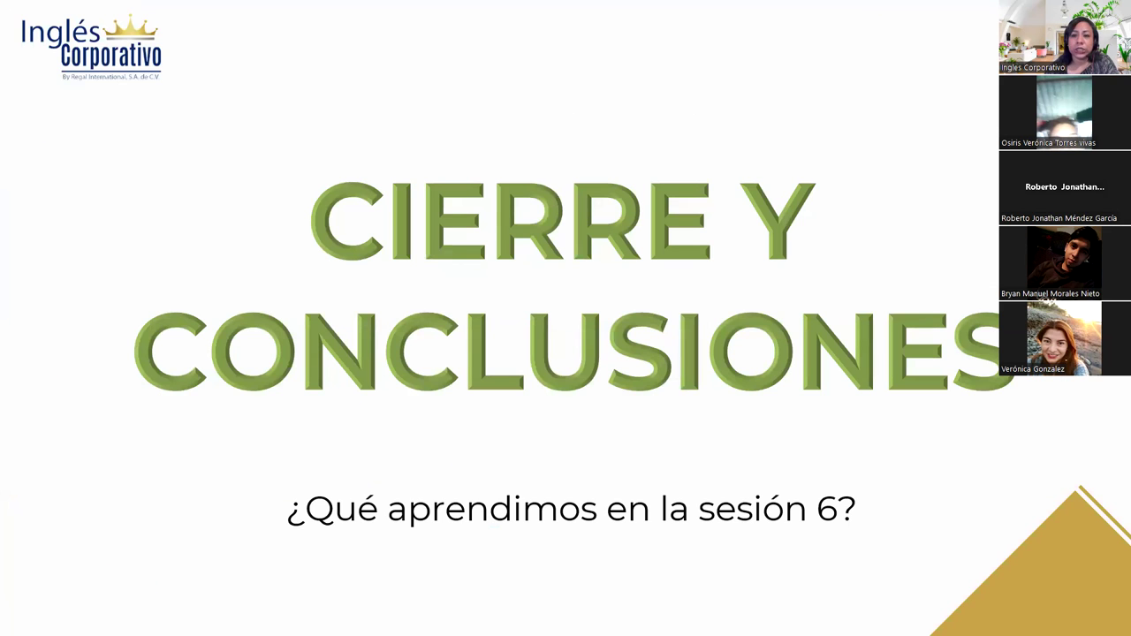